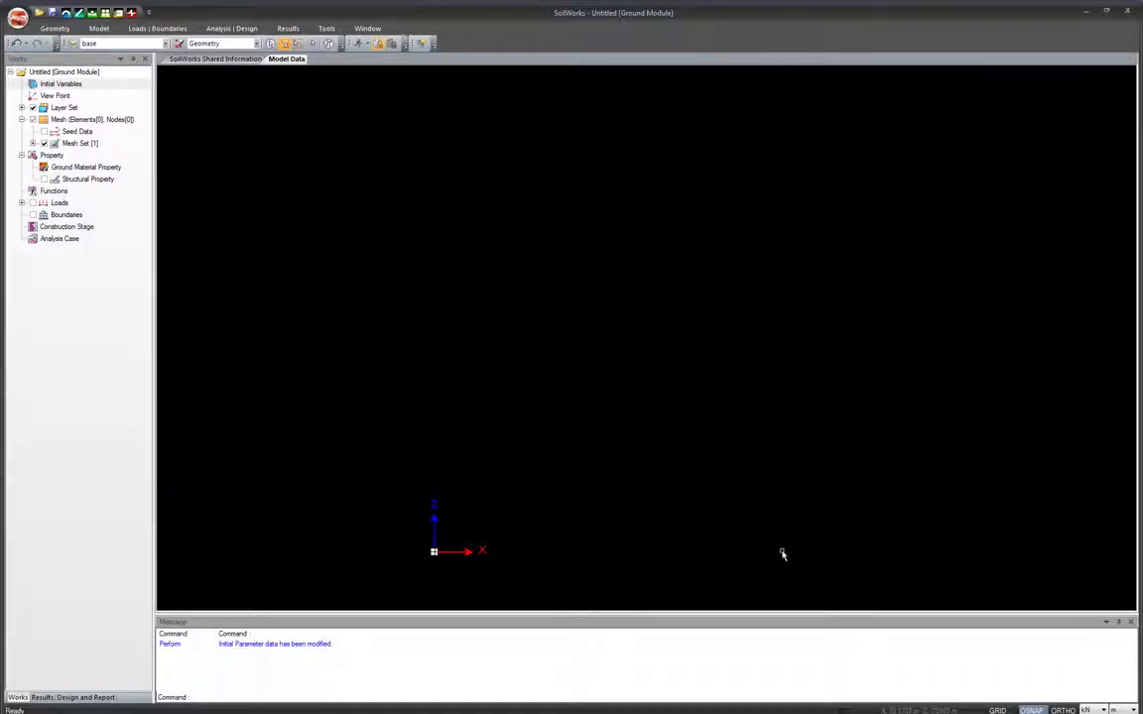
Confirm kN as the force unit in the status bar and pan the empty model view
click(1104, 710)
click(1103, 709)
drag(576, 377, 506, 405)
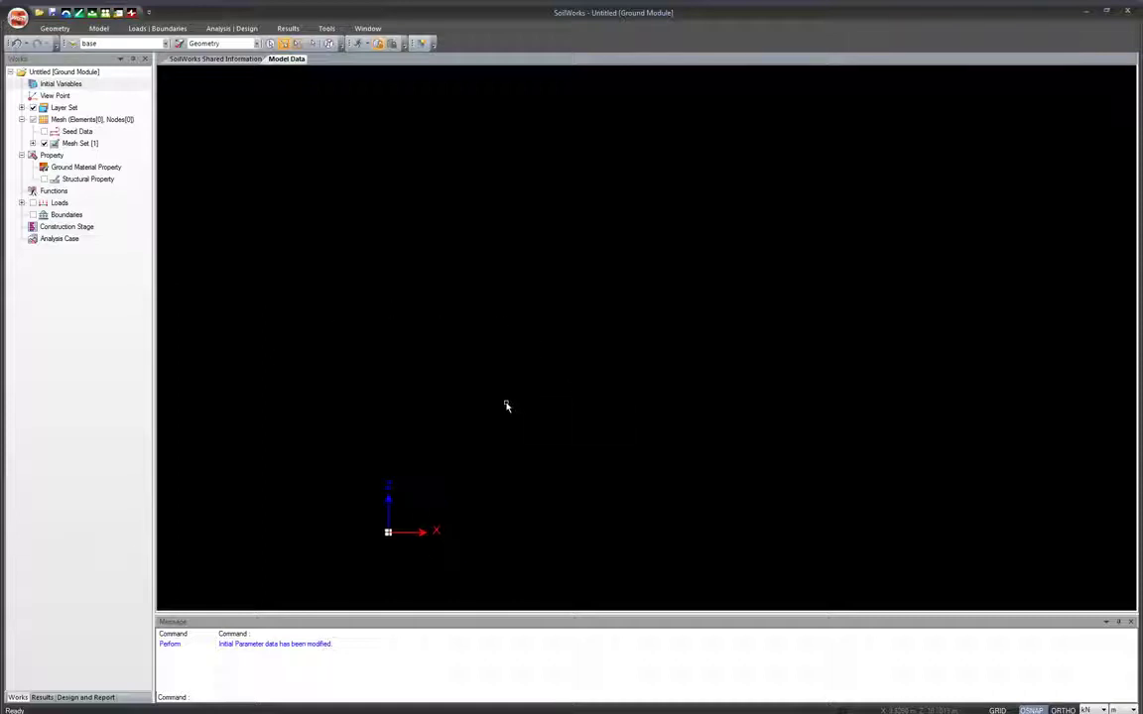
Import the Section .dwg from the Desktop as a CAD file and zoom to fit it
click(18, 20)
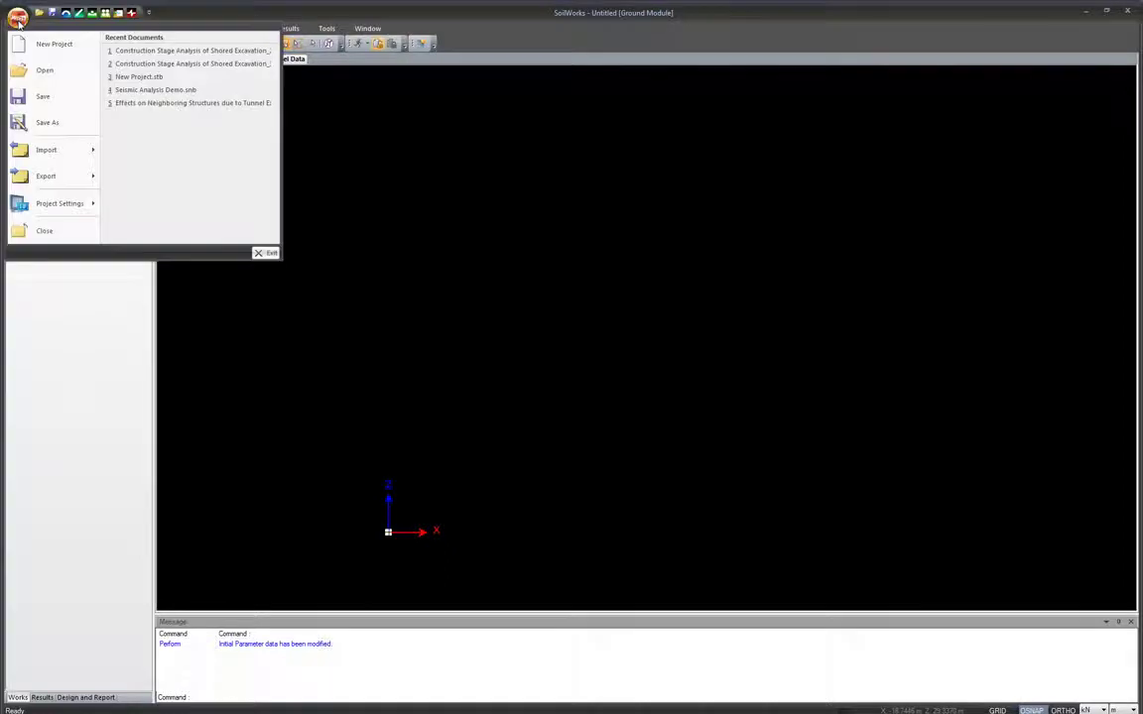
mouse_move(69, 151)
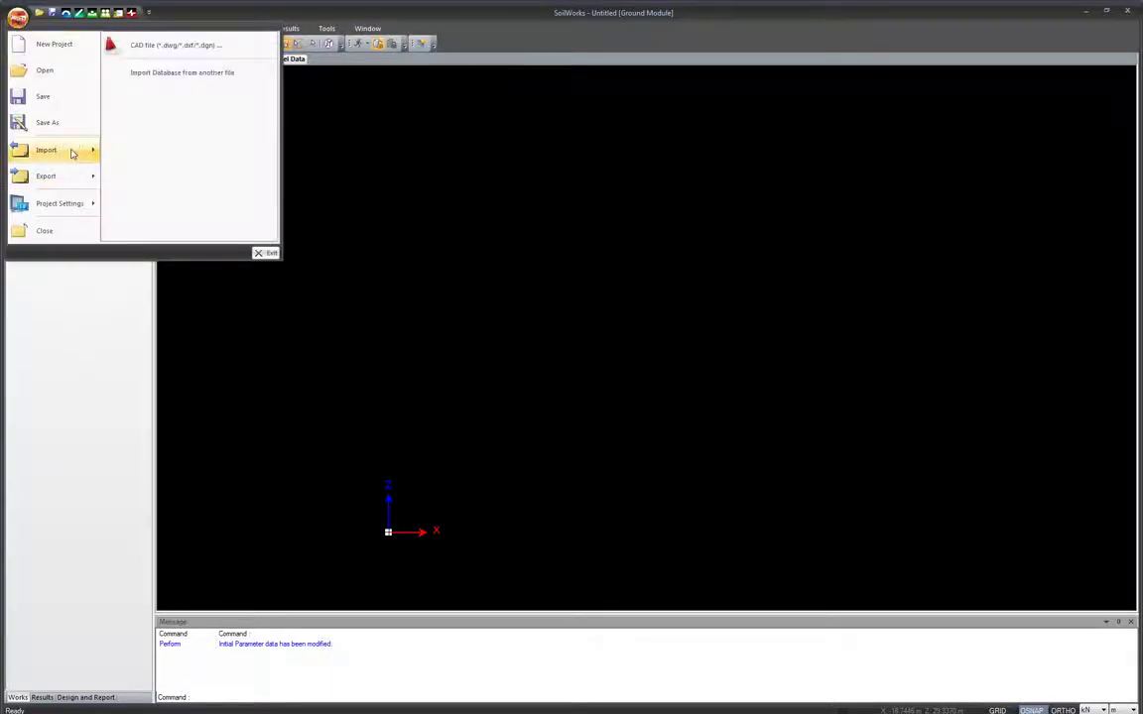
click(146, 45)
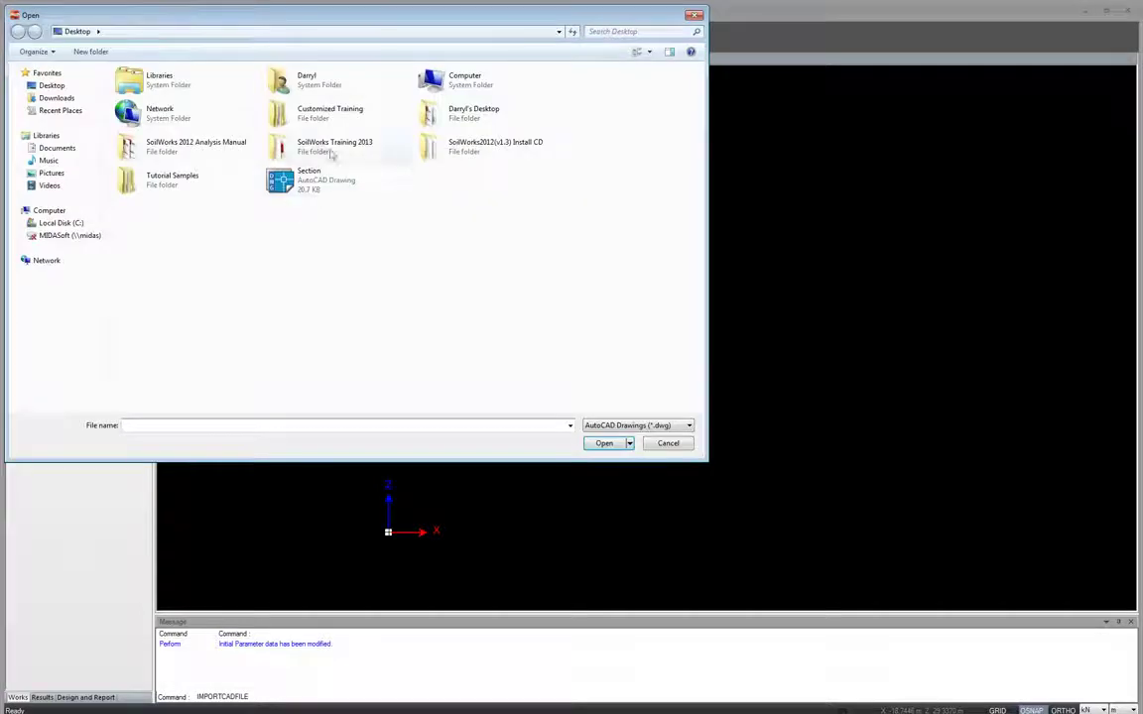
drag(312, 16, 439, 107)
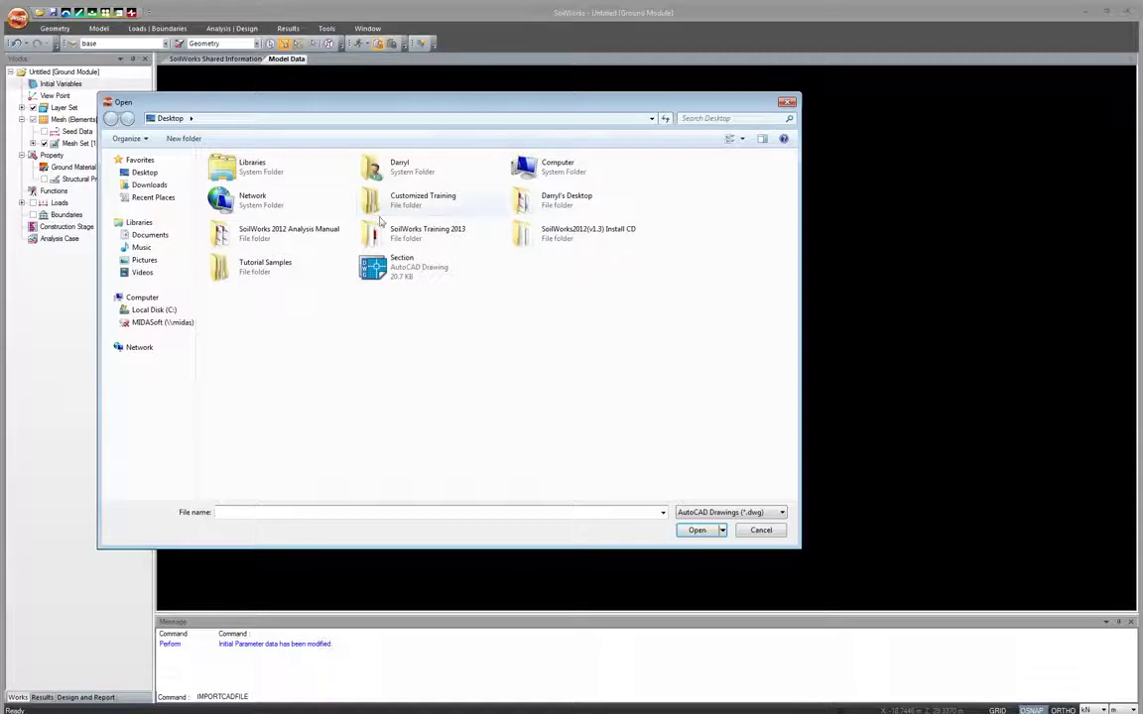
double_click(384, 272)
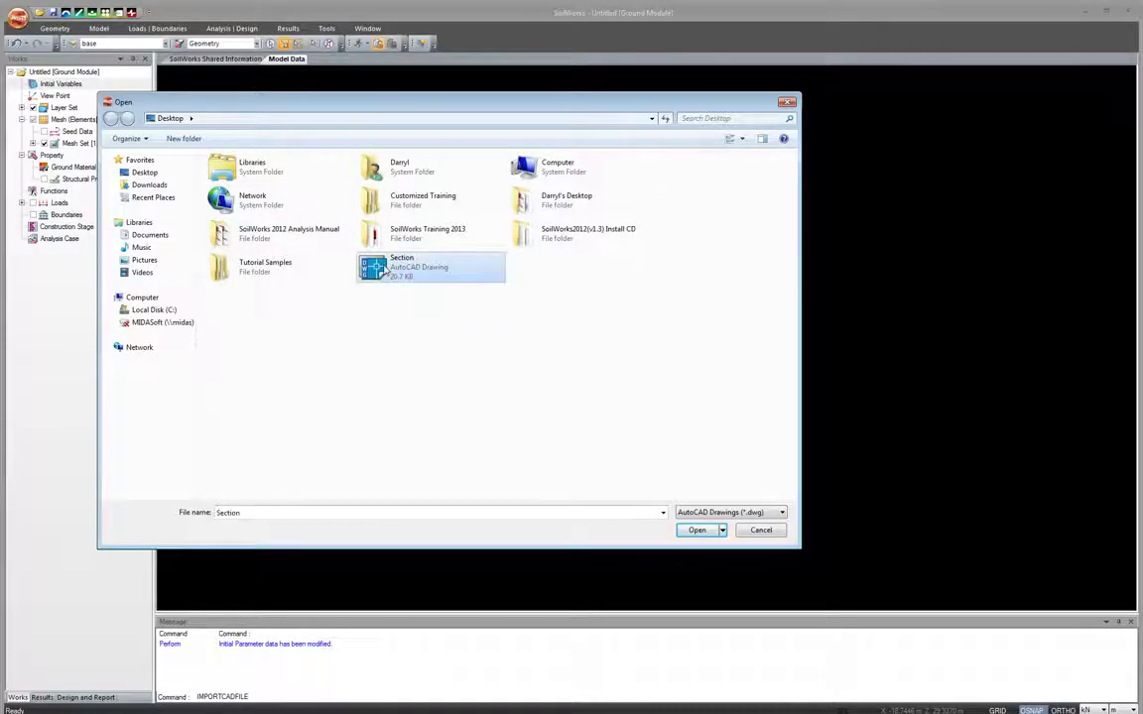
scroll(357, 370, down, 3)
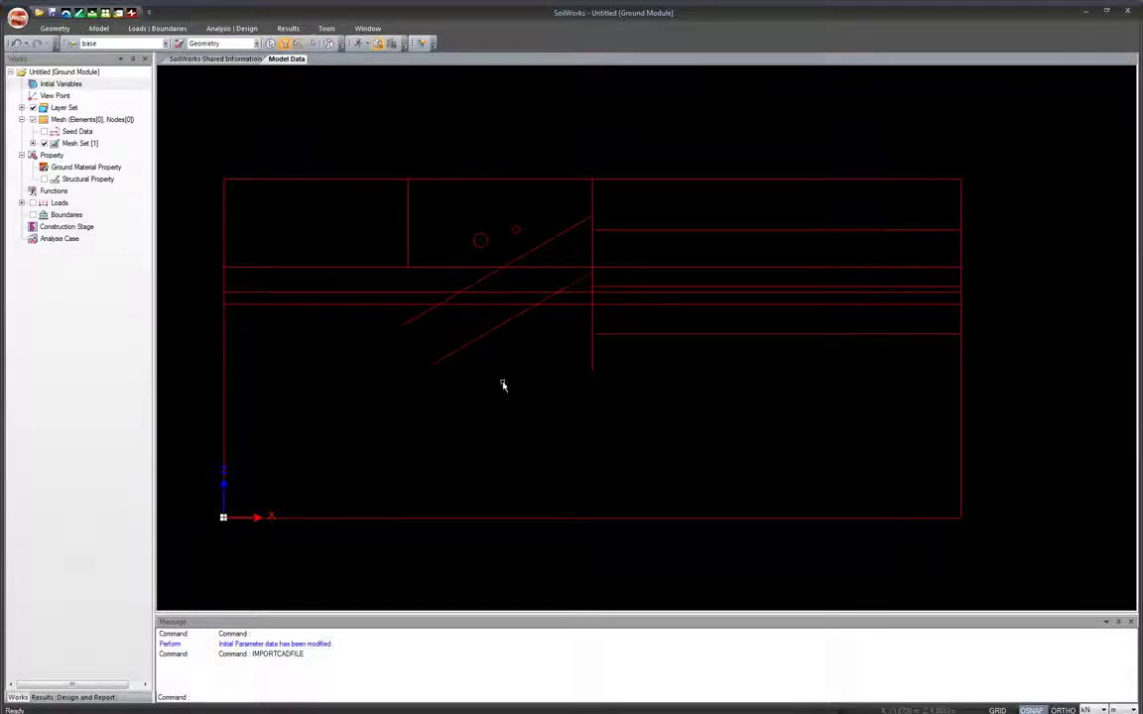
click(51, 27)
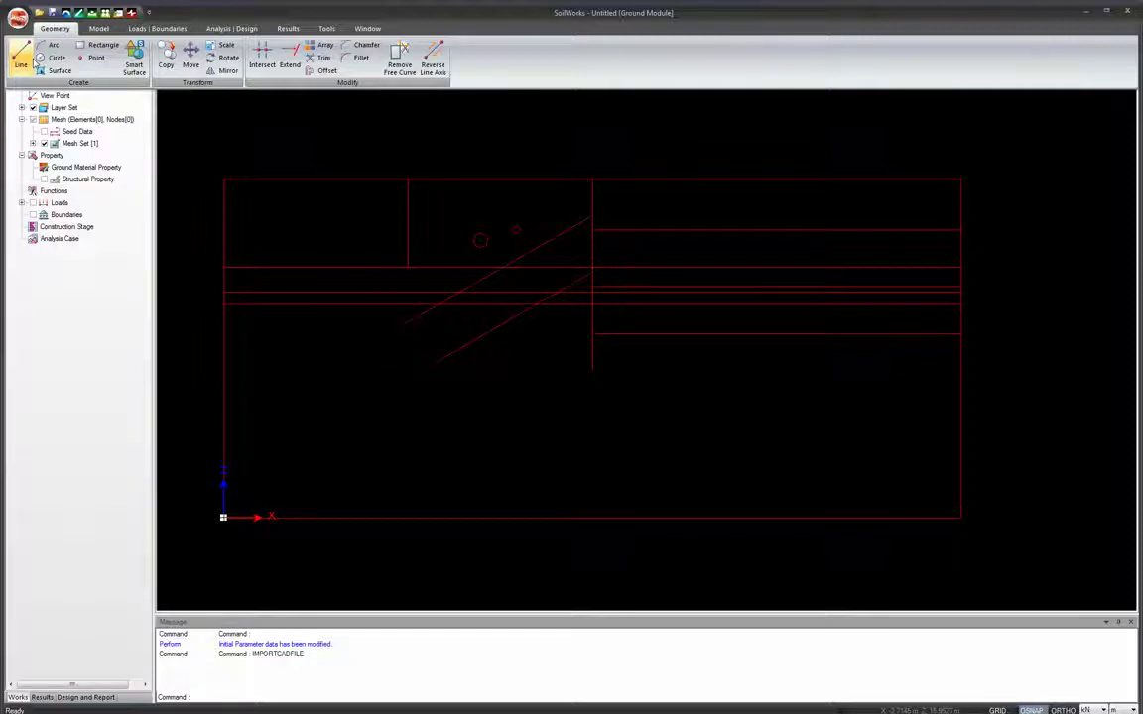
double_click(61, 30)
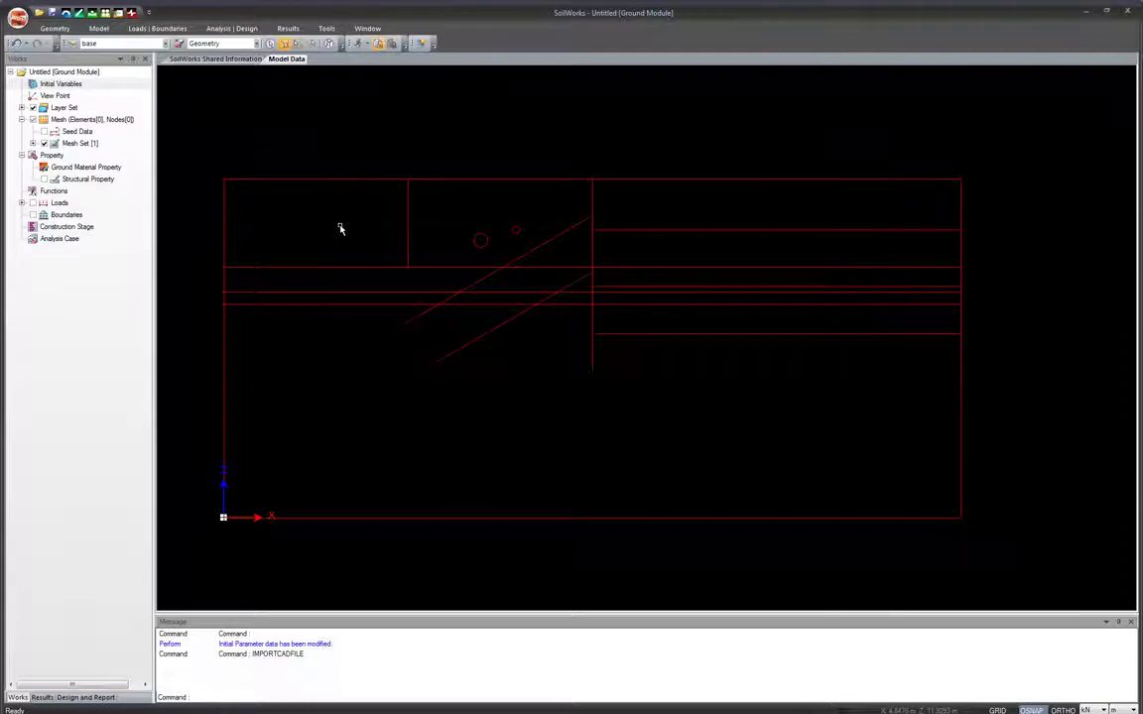
click(101, 29)
Open Ground Material Property, check the default Poisson's ratio and cohesion, and open the Database
click(39, 62)
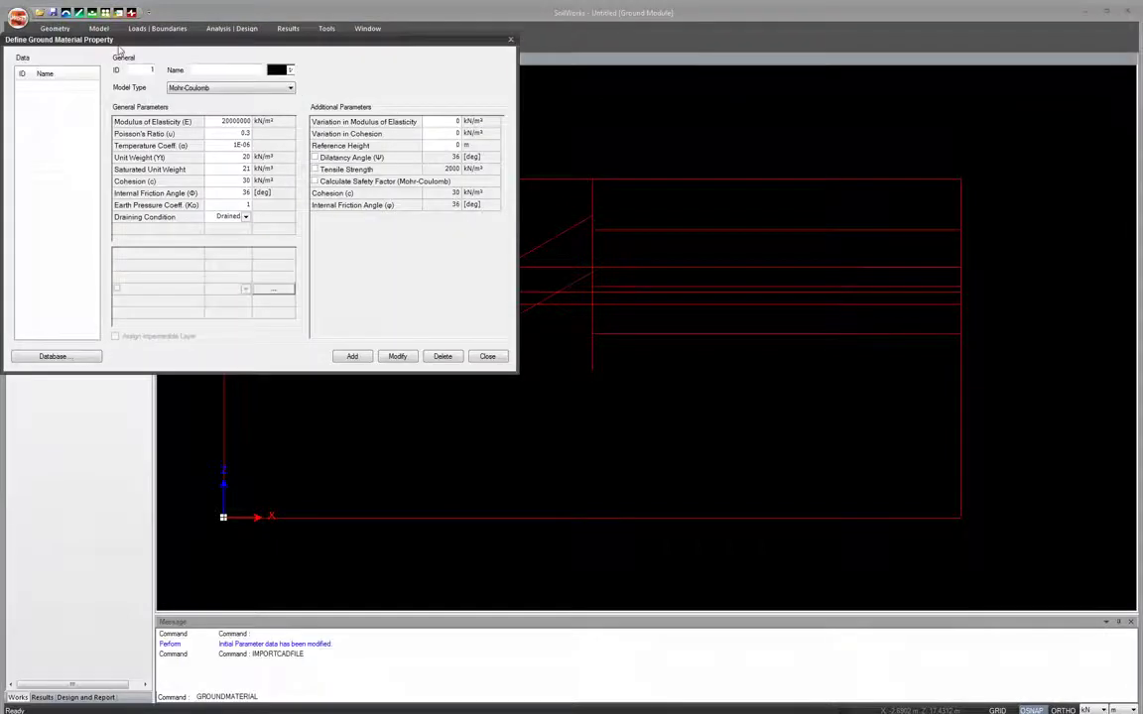
drag(123, 44, 323, 153)
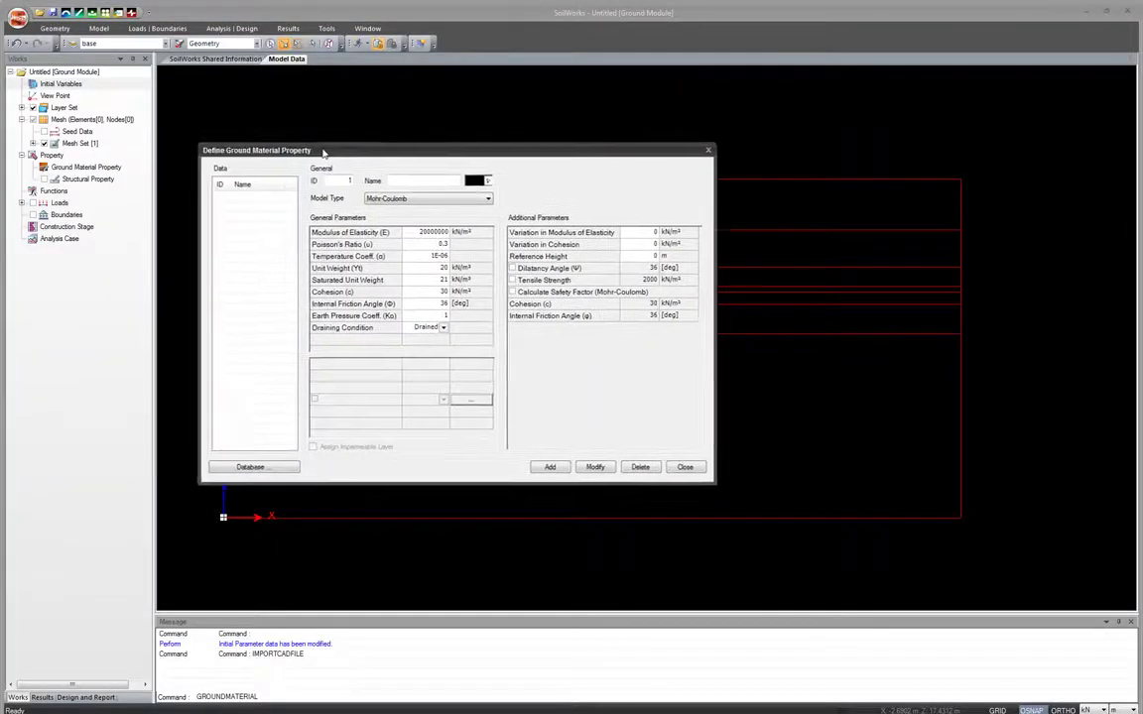
click(418, 245)
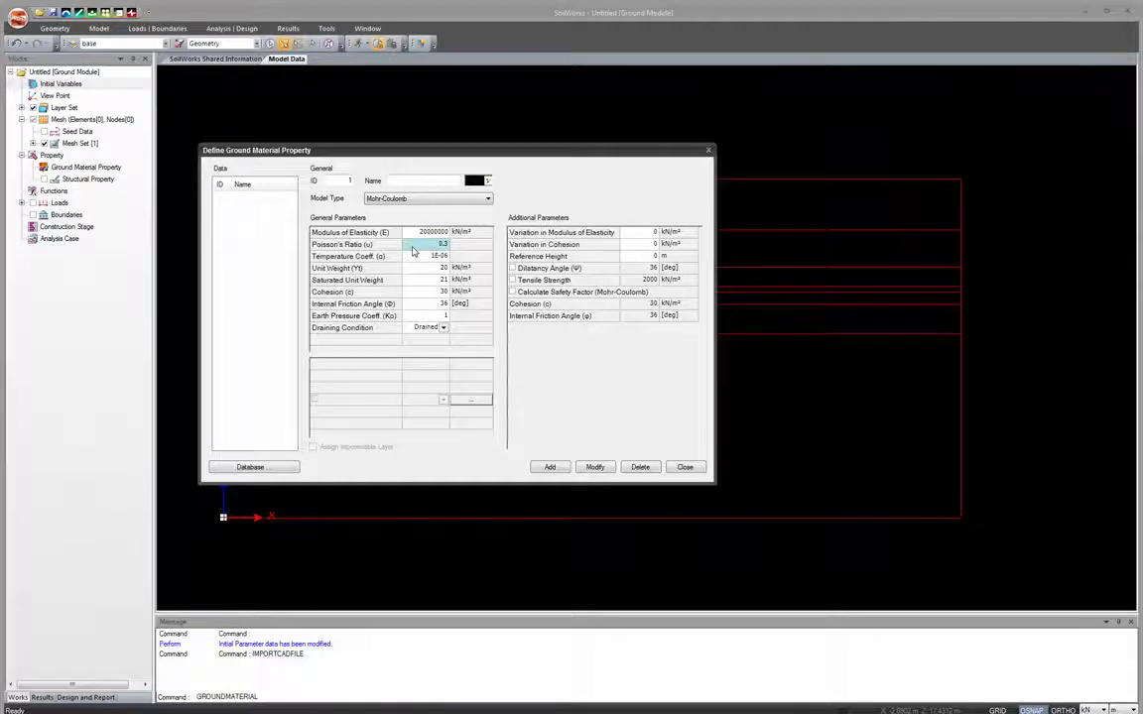
click(432, 288)
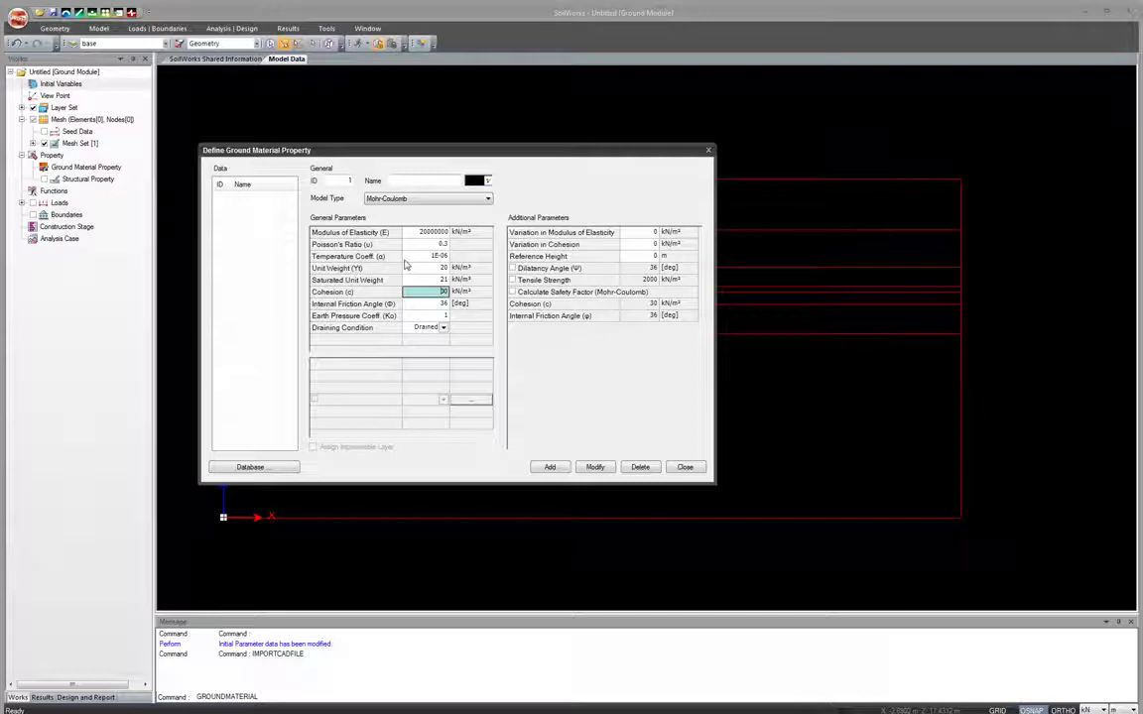
click(245, 470)
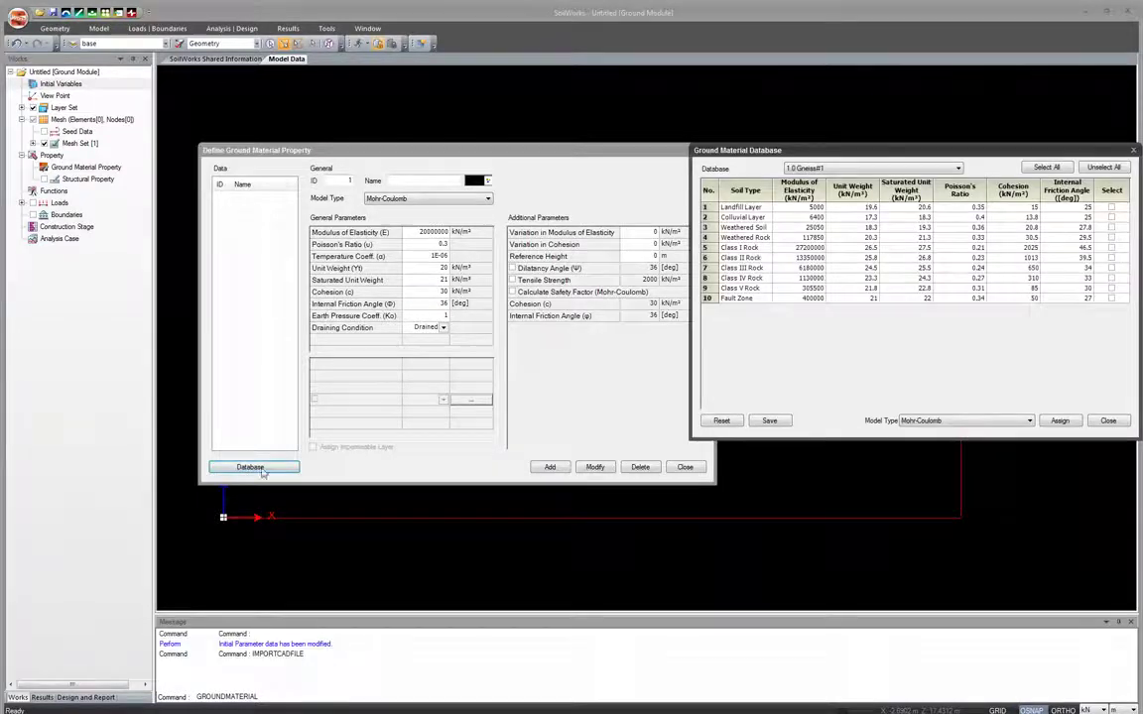
Browse the material databases and select the 1.1 Schist#1 set
drag(854, 153, 470, 186)
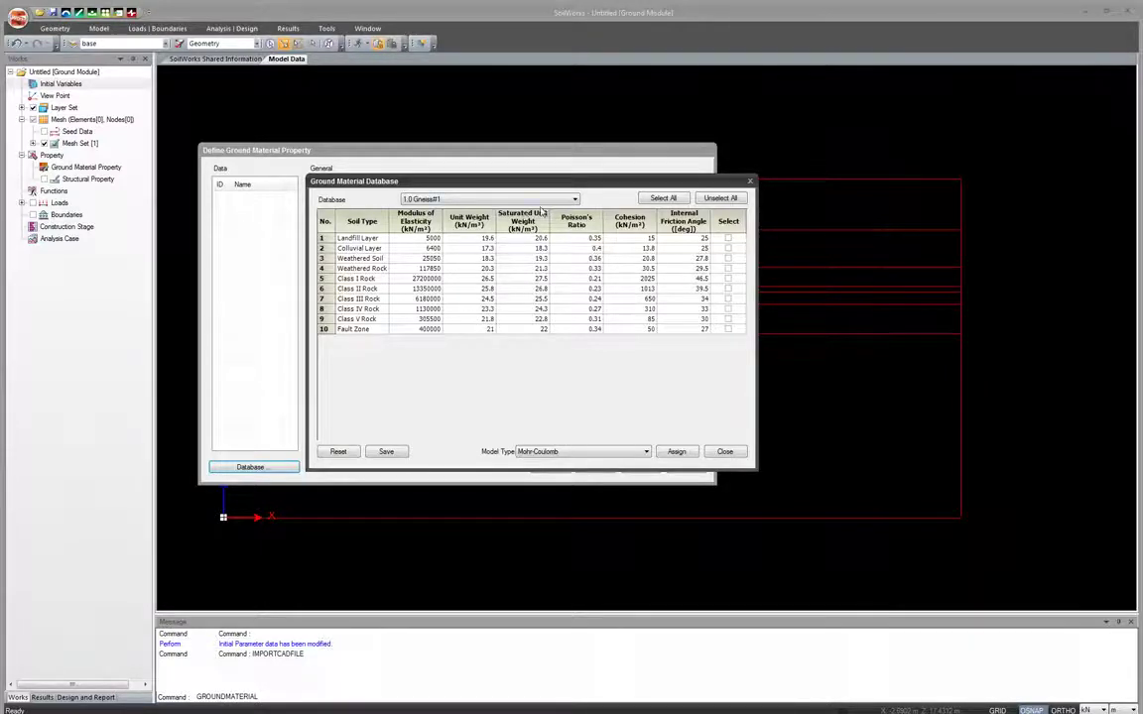
click(574, 199)
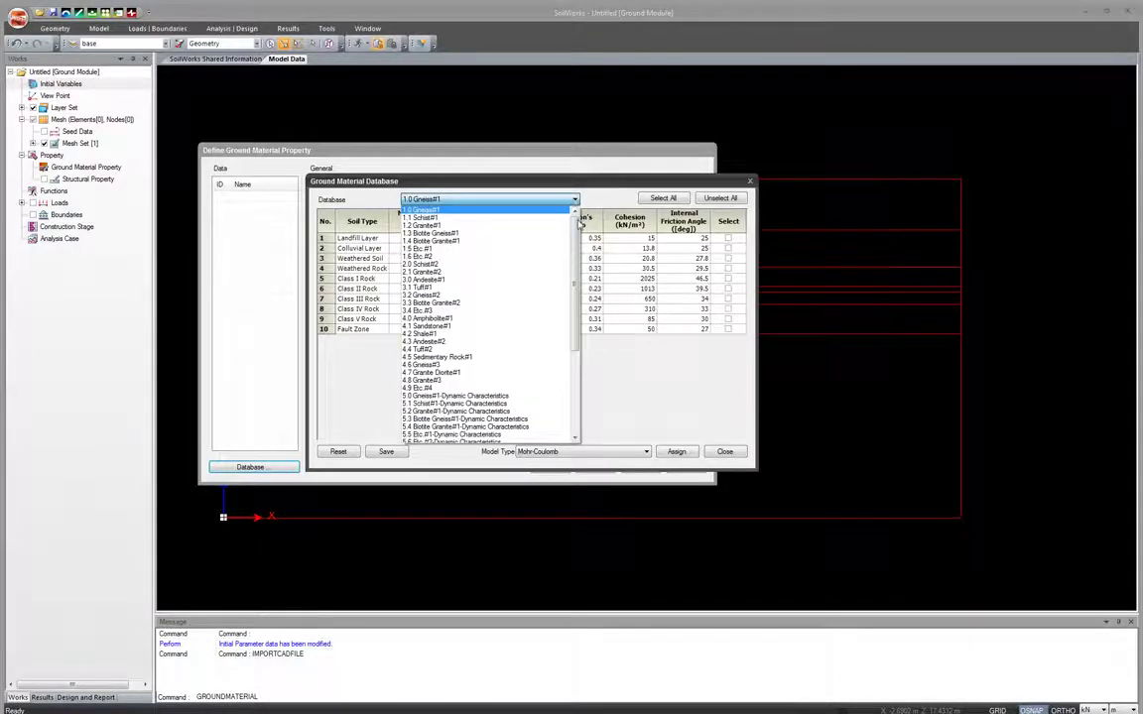
drag(573, 243, 575, 213)
click(568, 241)
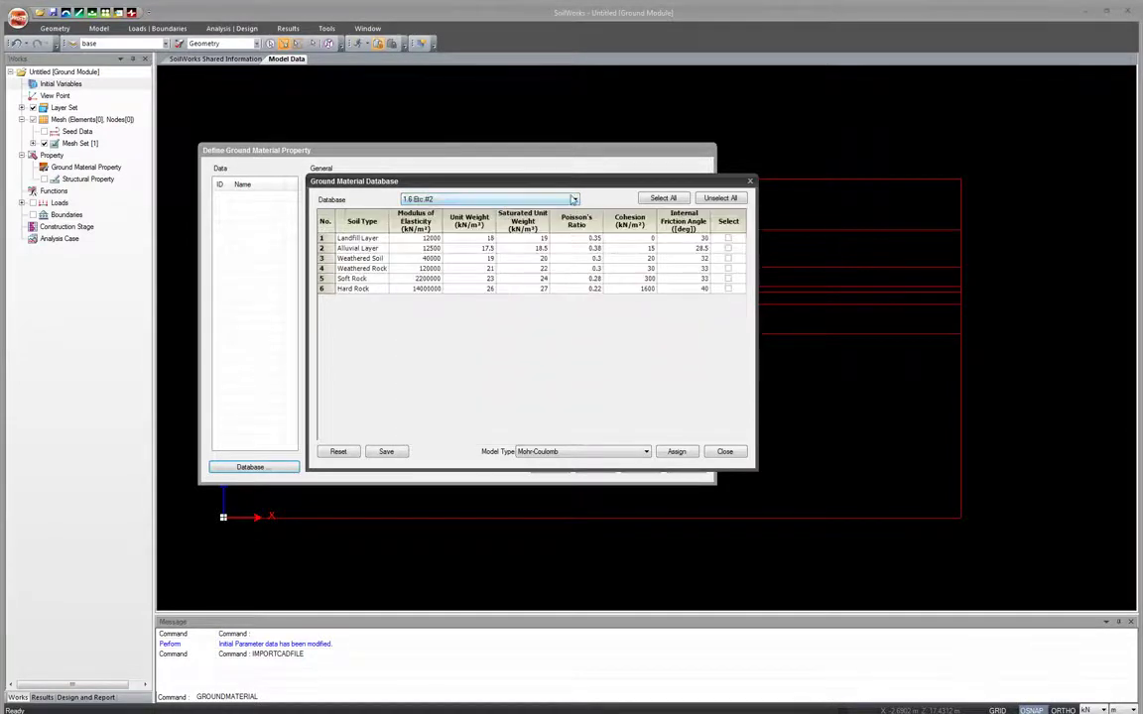
click(573, 199)
click(481, 239)
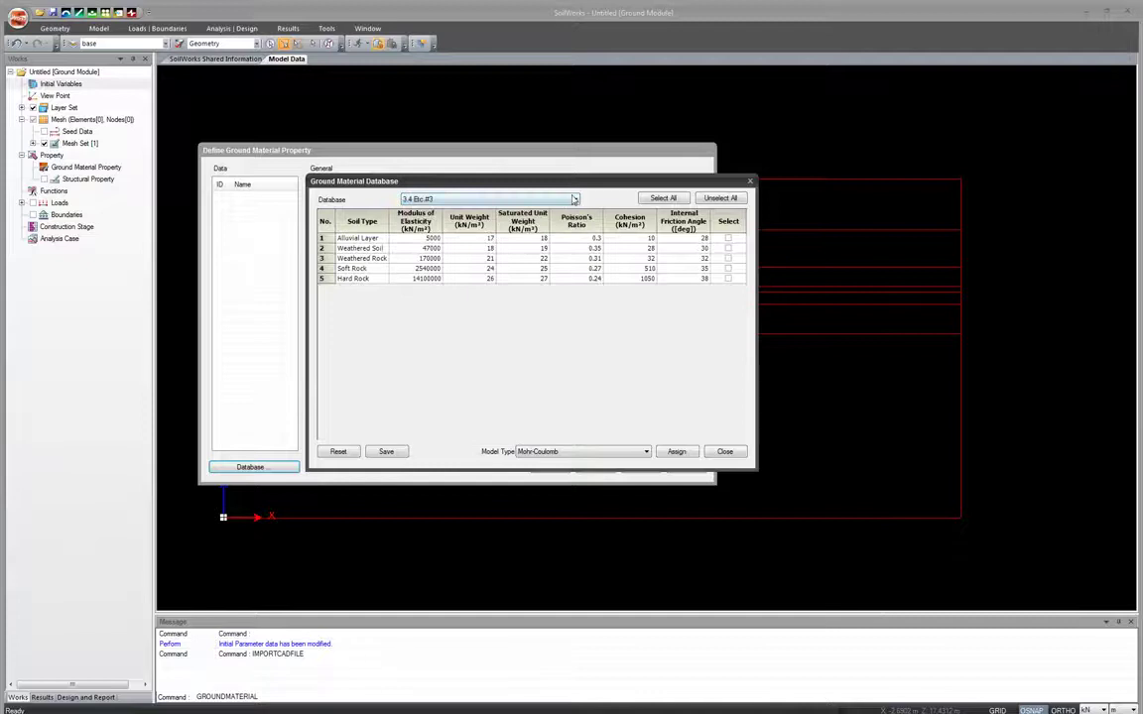
click(486, 199)
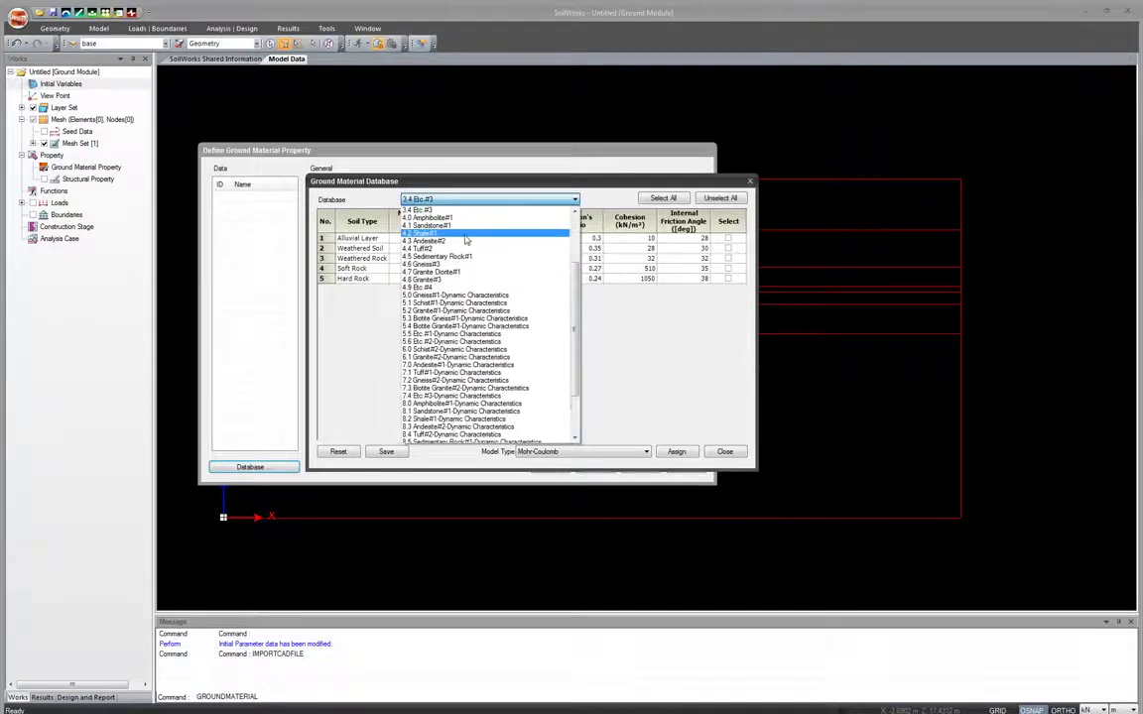
scroll(432, 231, up, 5)
click(422, 218)
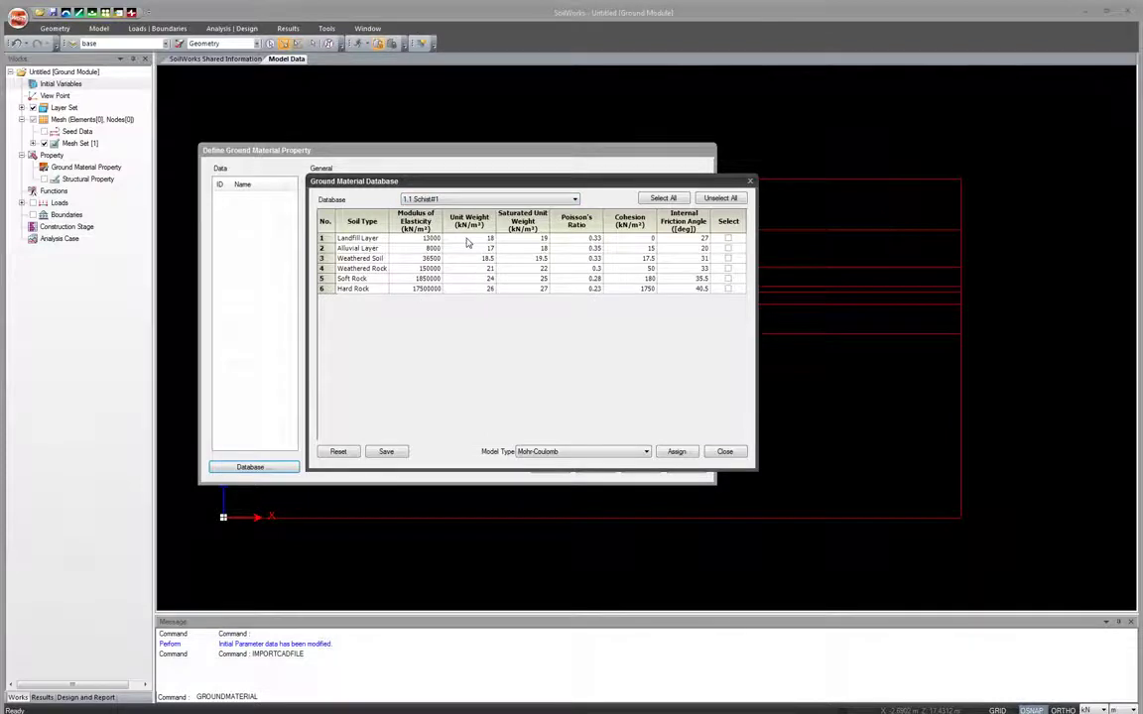
Mark Alluvial Layer, Weathered Soil, Weathered Rock and Soft Rock, giving Weathered Rock Poisson's ratio 0.3
click(728, 248)
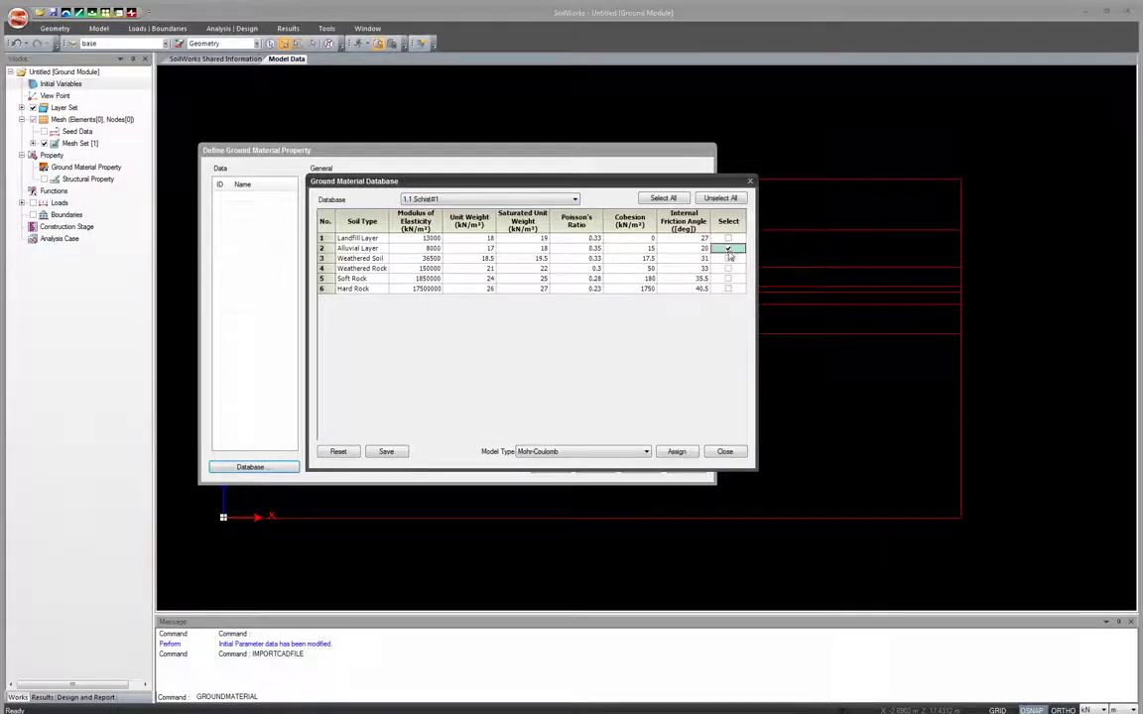
click(728, 257)
click(728, 258)
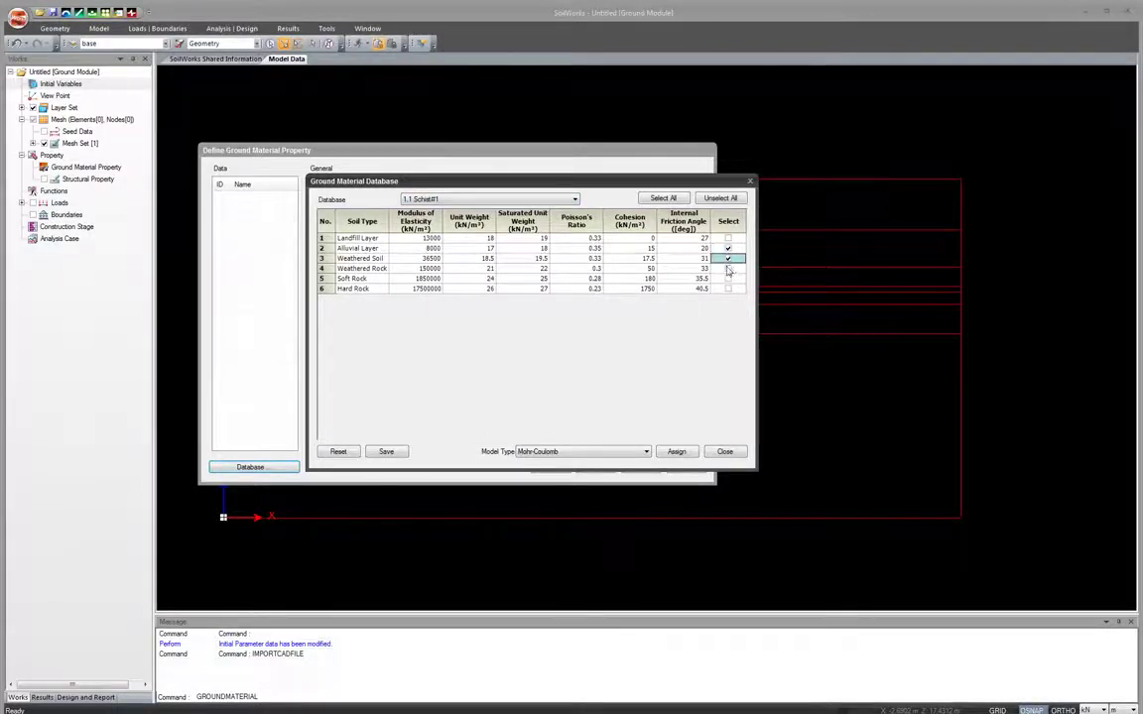
click(728, 268)
click(728, 279)
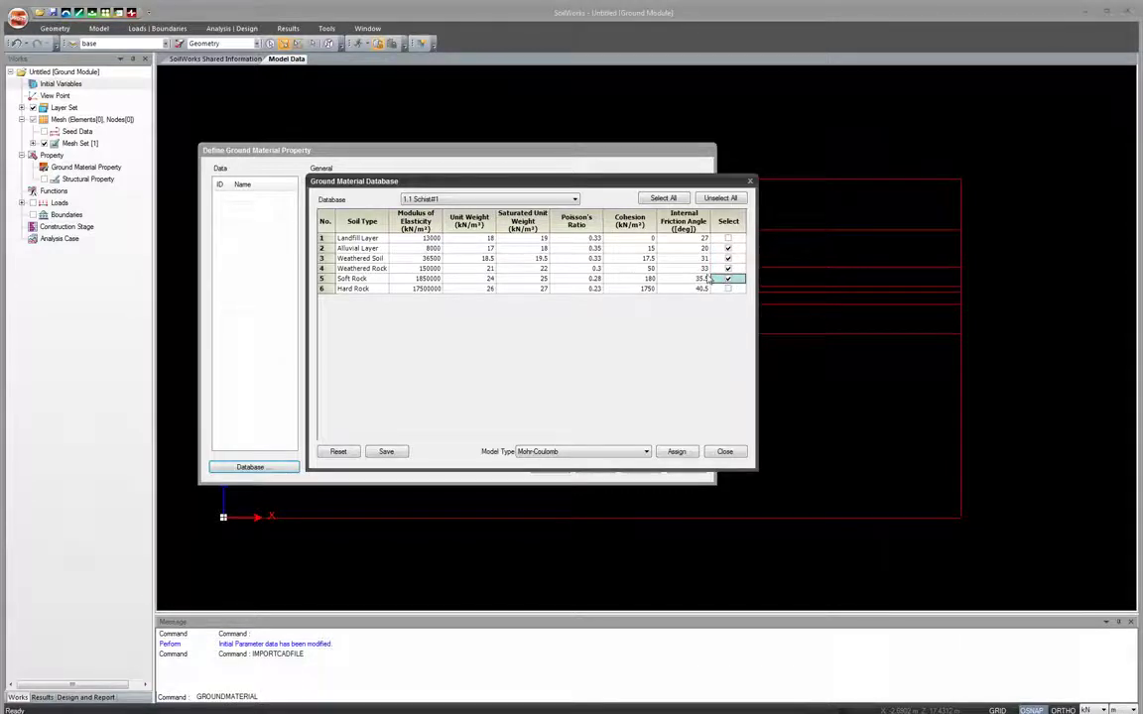
double_click(595, 269)
text(0.3)
key(Return)
Review Weathered Soil's unit weights and Poisson's ratio, then assign the four marked materials
click(455, 261)
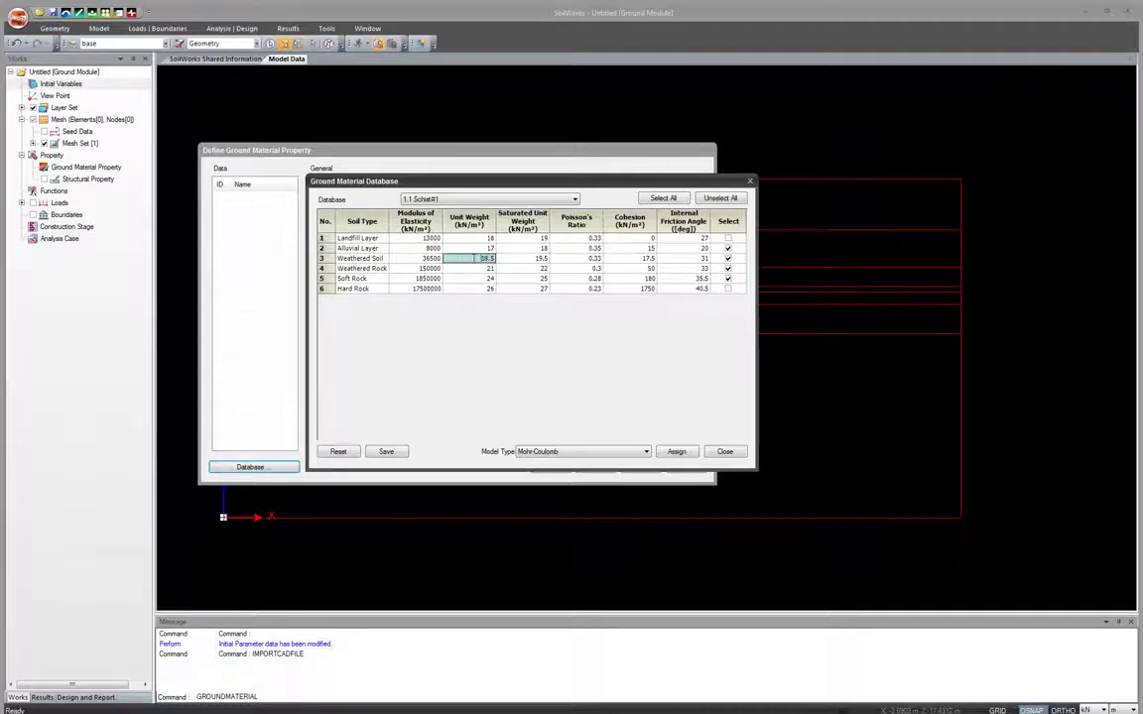
click(523, 259)
click(576, 258)
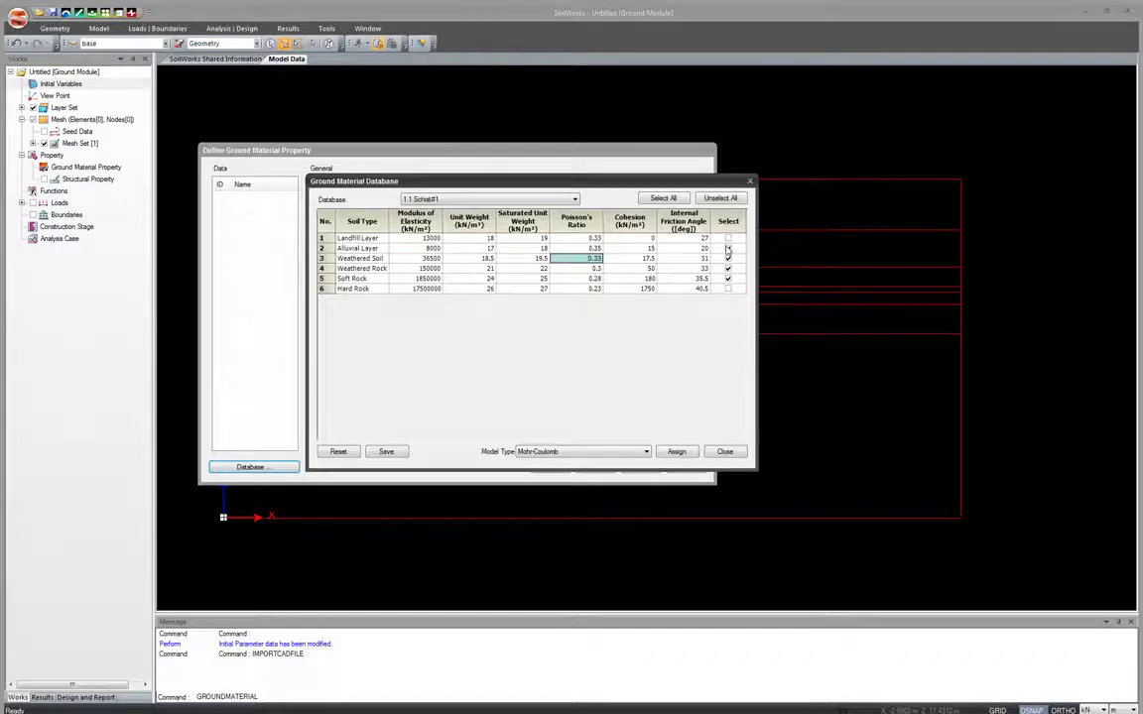
click(677, 452)
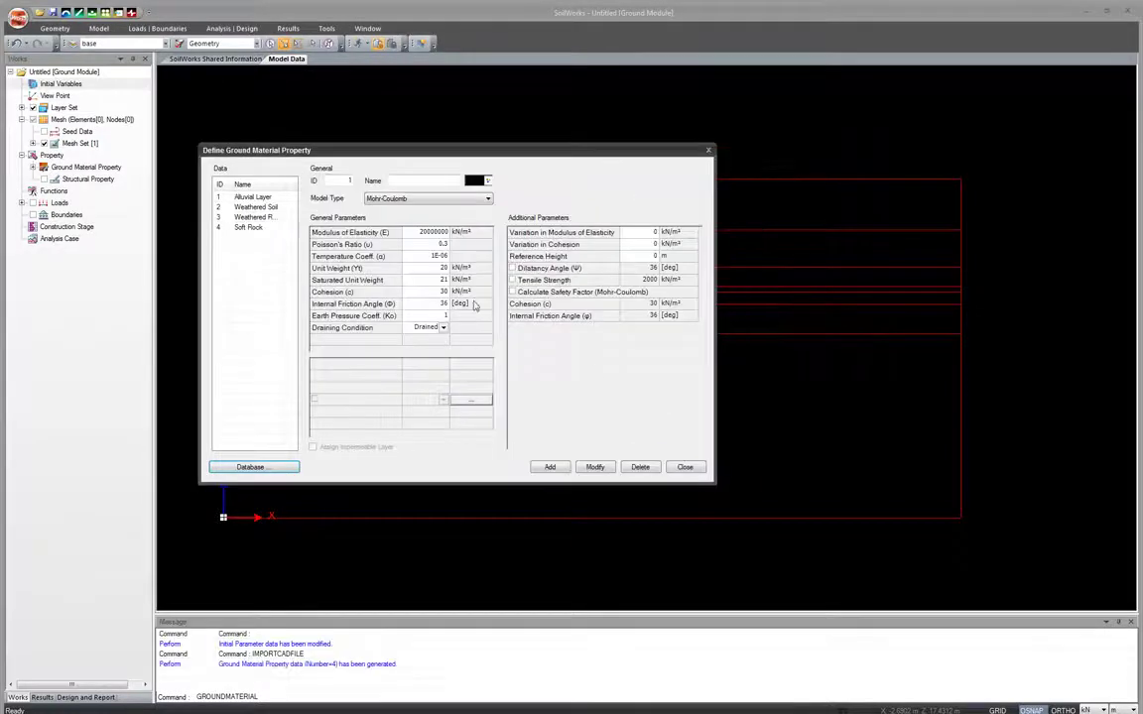
Review the Alluvial Layer, Weathered Soil and Weathered Rock parameters, then close the material window
click(250, 197)
click(254, 207)
click(255, 216)
click(254, 206)
click(255, 198)
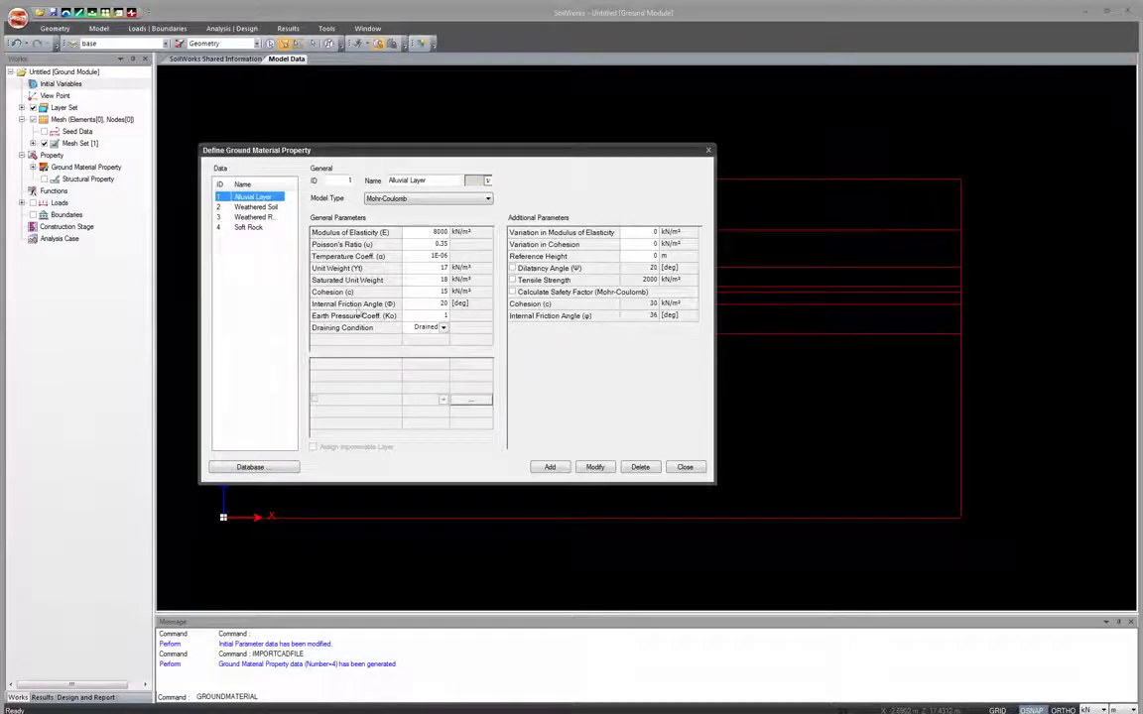
click(683, 469)
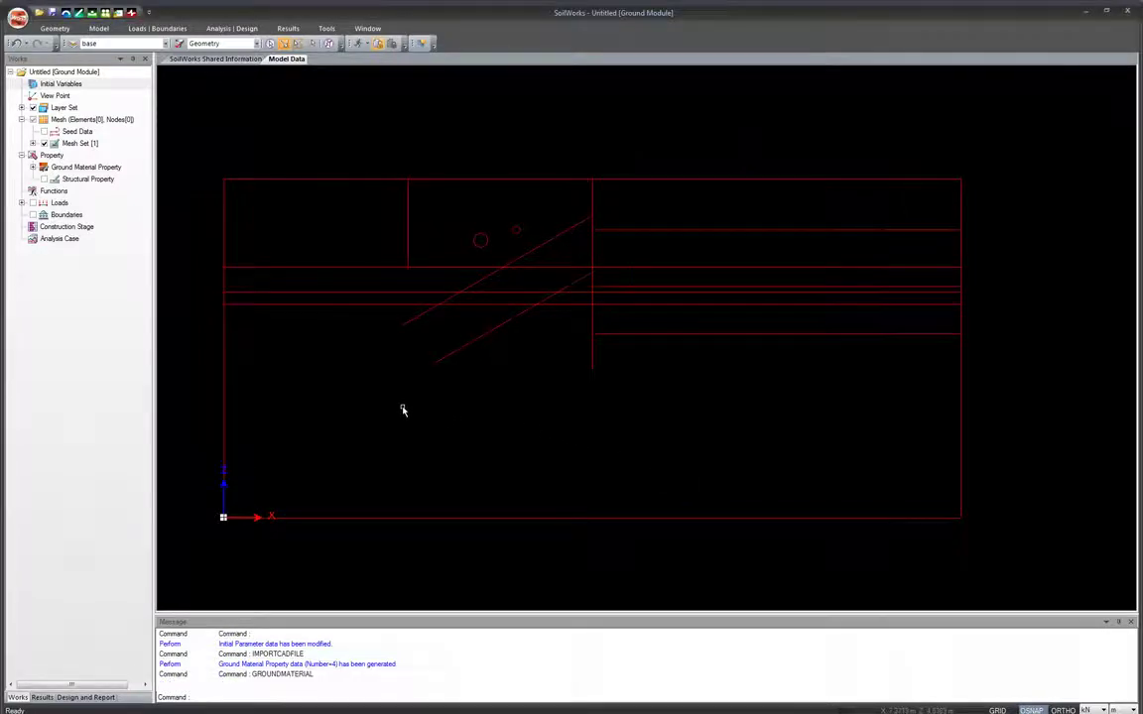
Expand Ground Material Property in the Works tree and step through all four materials
click(31, 168)
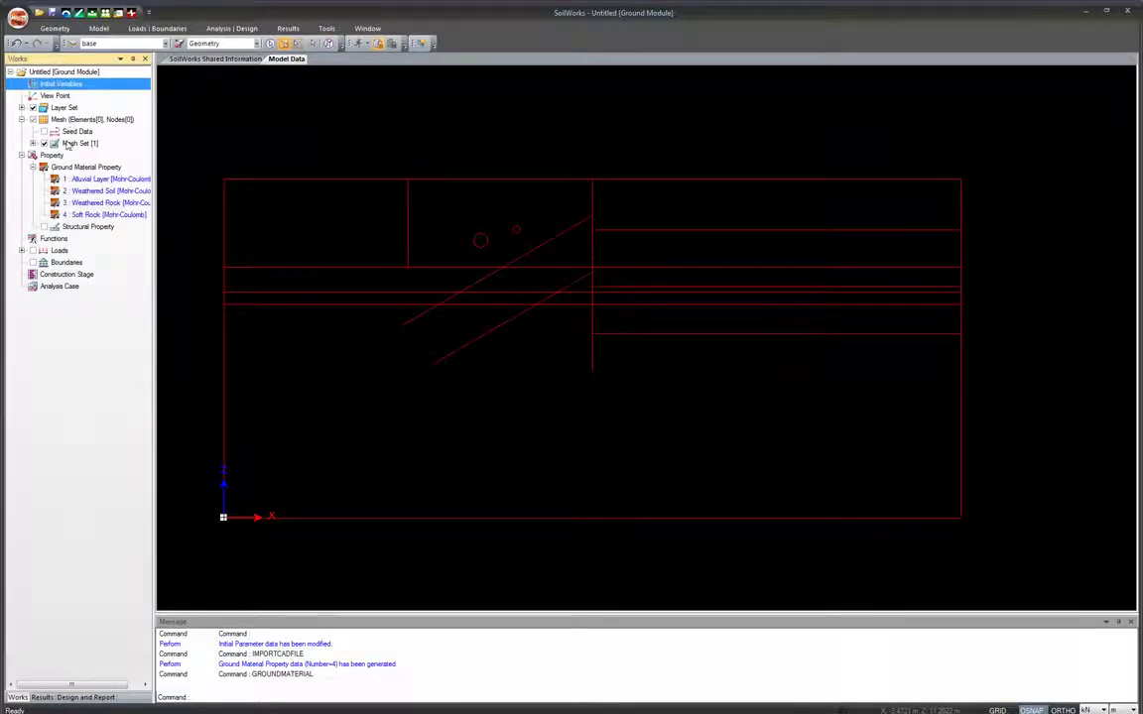
click(74, 179)
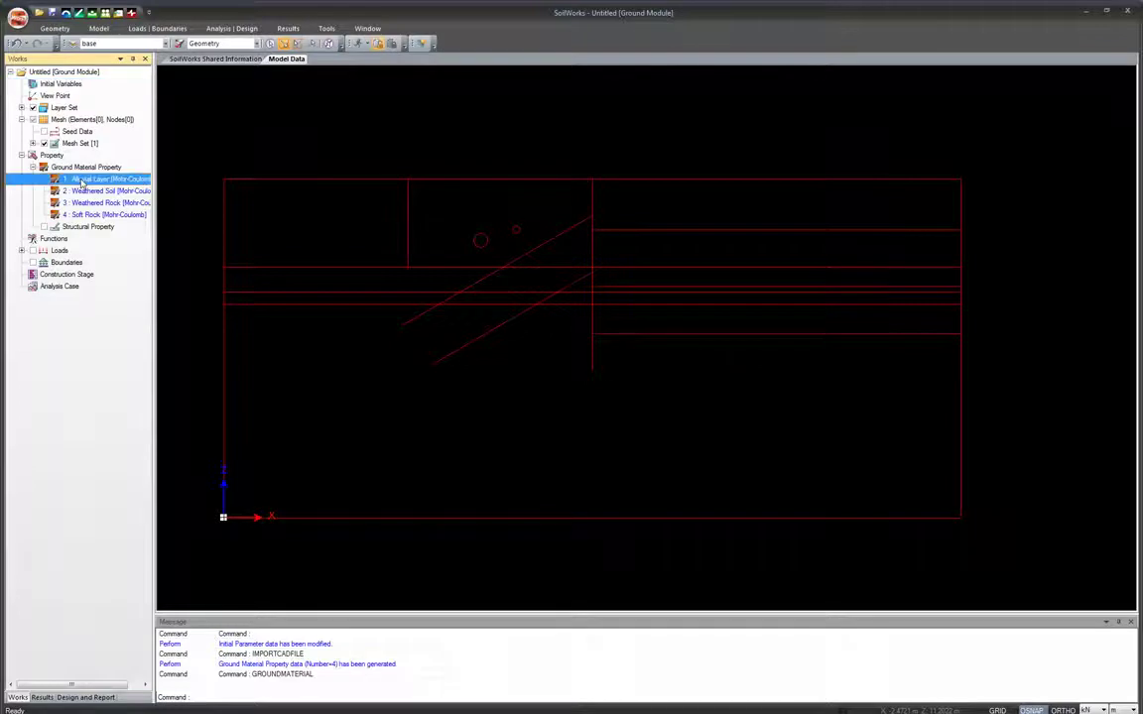
click(88, 192)
click(100, 202)
click(110, 215)
click(103, 203)
click(102, 191)
click(102, 179)
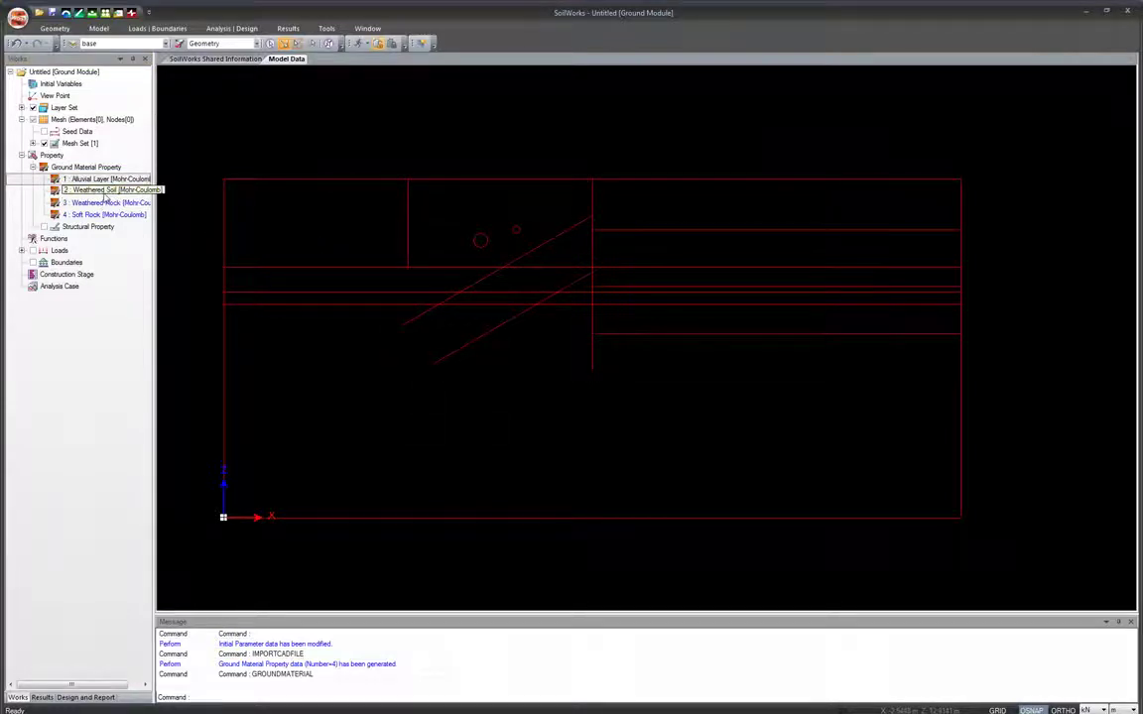
Reselect the ground materials in the tree and show the Model ribbon commands
click(22, 254)
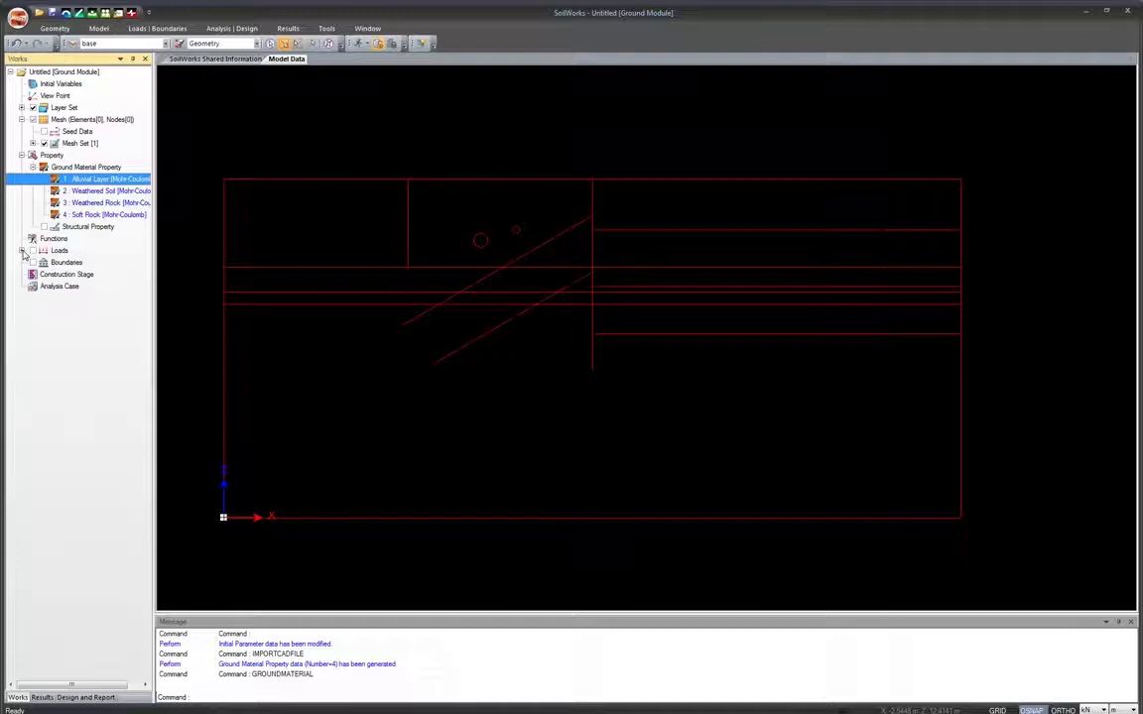
click(91, 191)
click(103, 203)
click(99, 179)
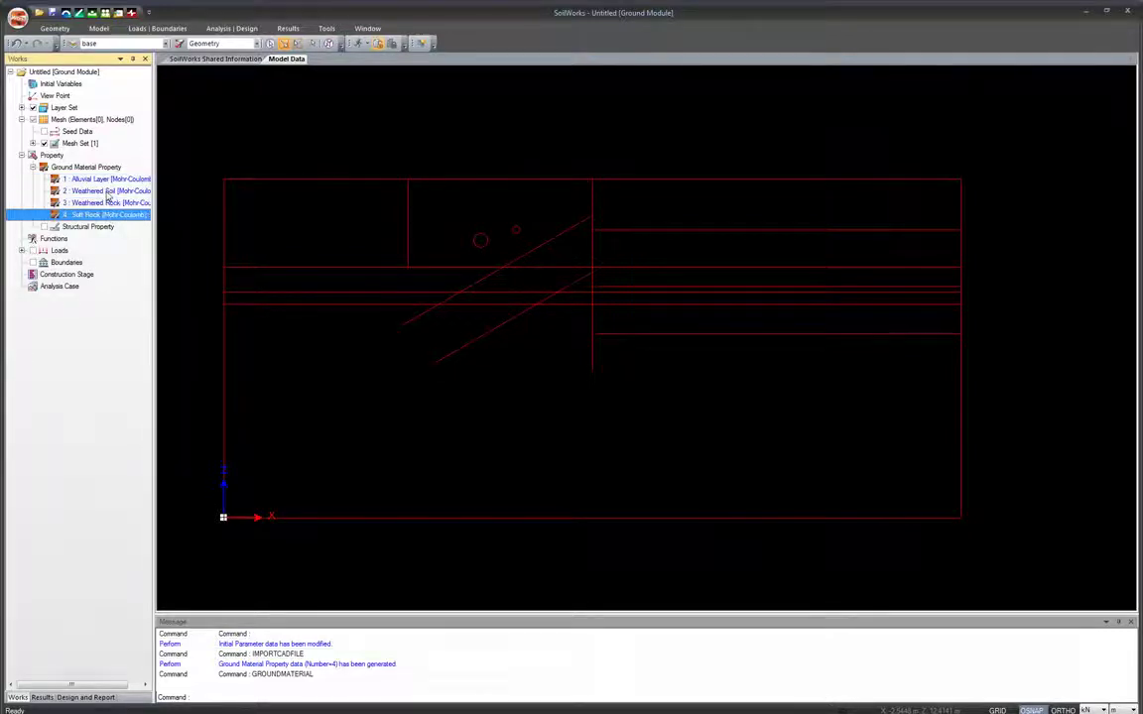
click(99, 190)
click(97, 29)
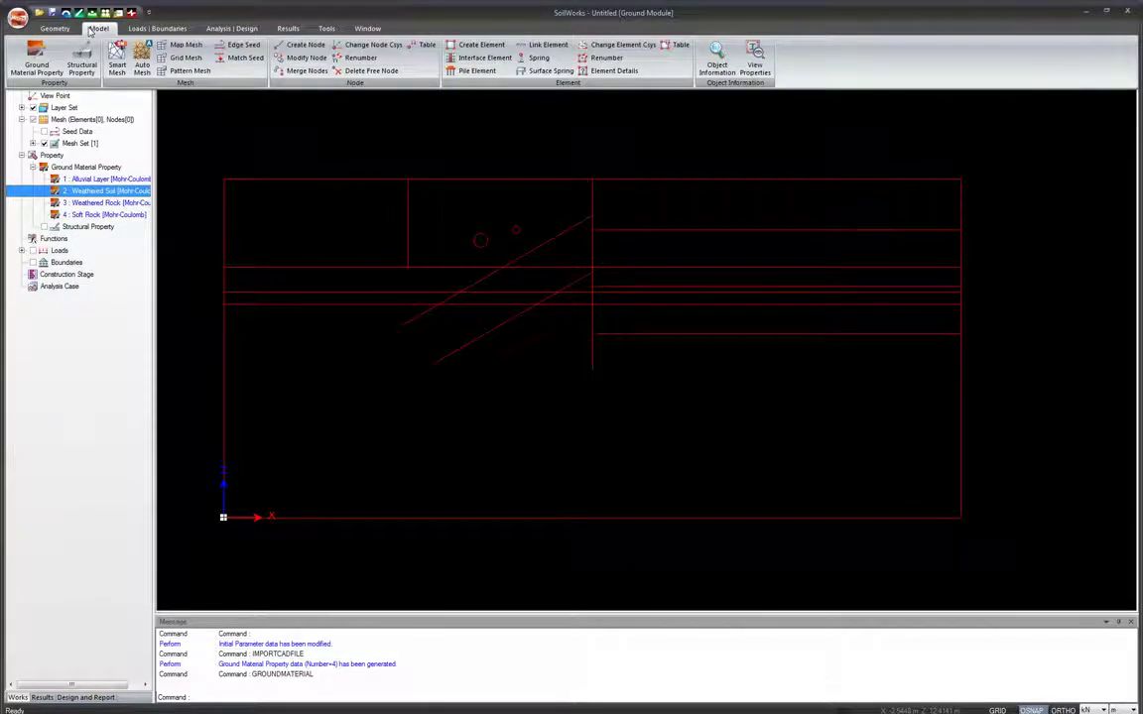
Start a Beam structural property named Pipe with a rectangular section, H 0.03 and B 1
click(83, 58)
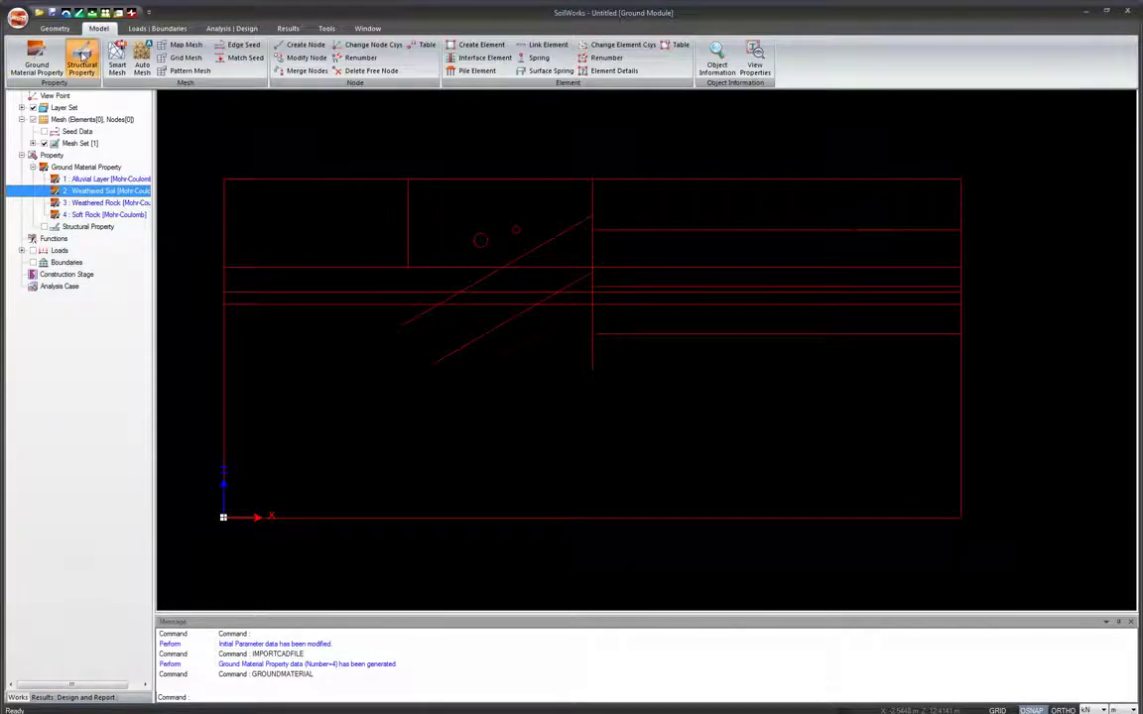
drag(152, 46, 451, 174)
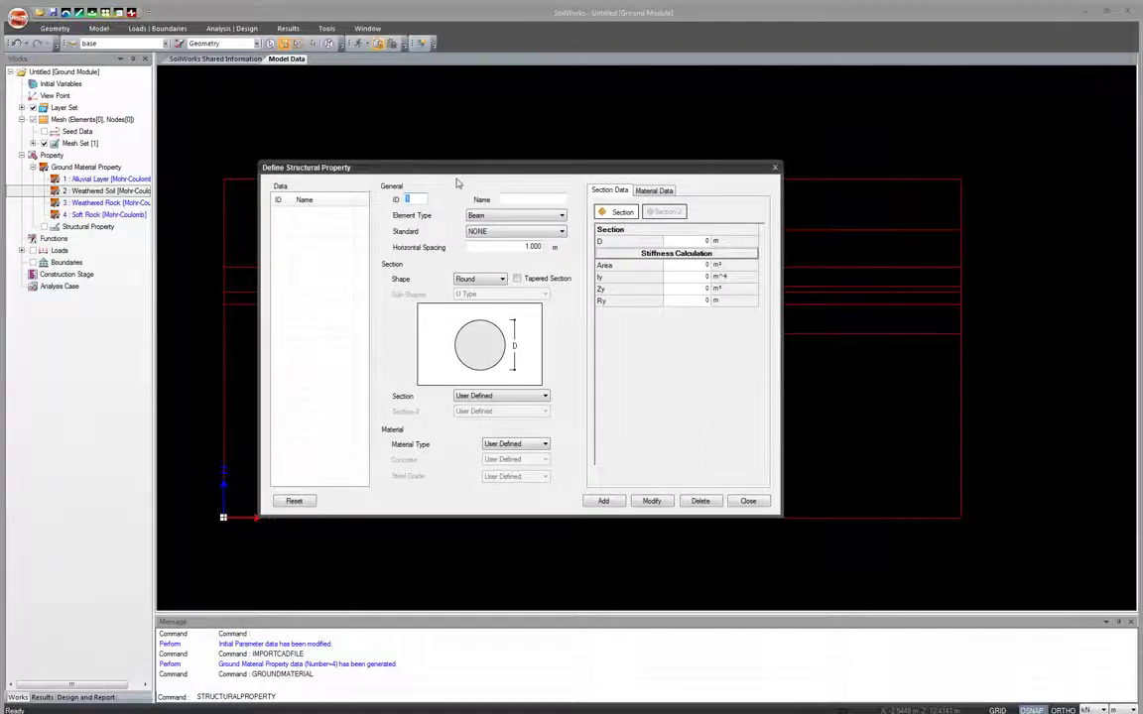
click(521, 199)
text(Pipe)
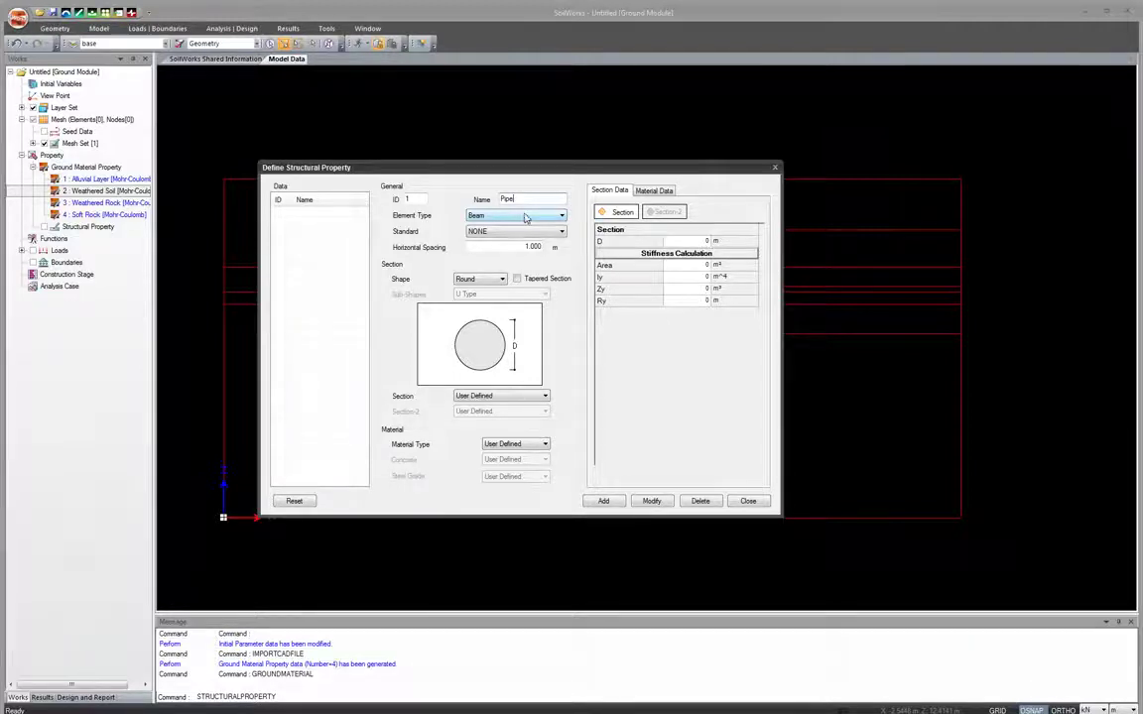
click(560, 216)
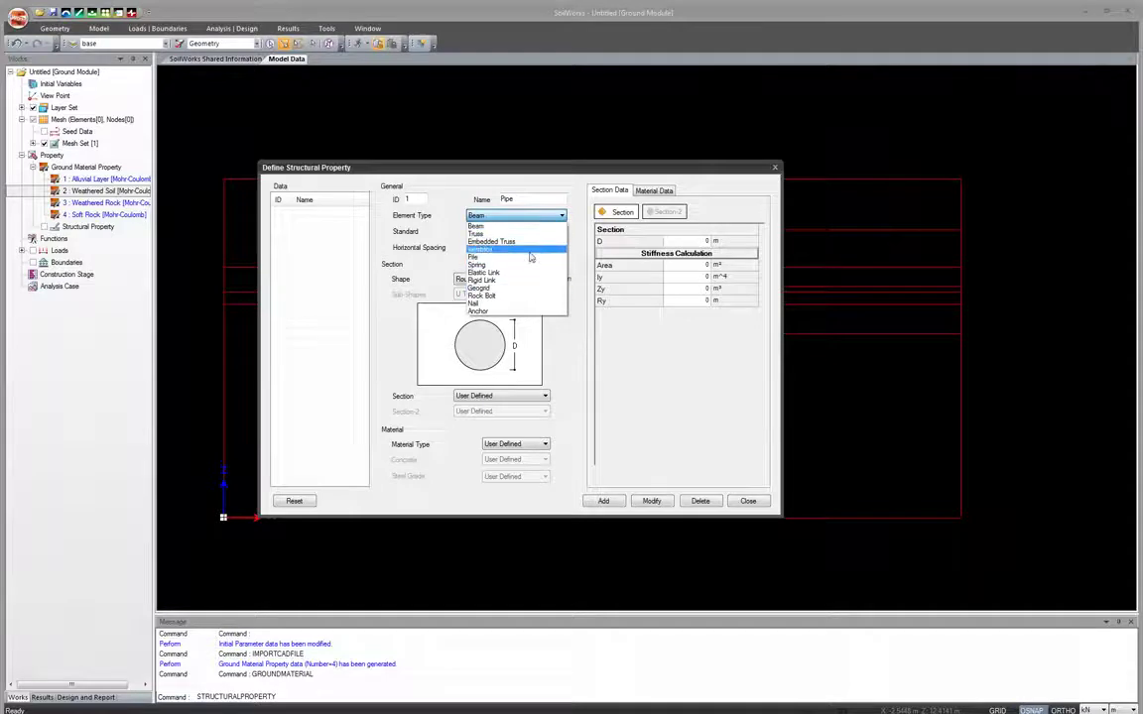
click(491, 225)
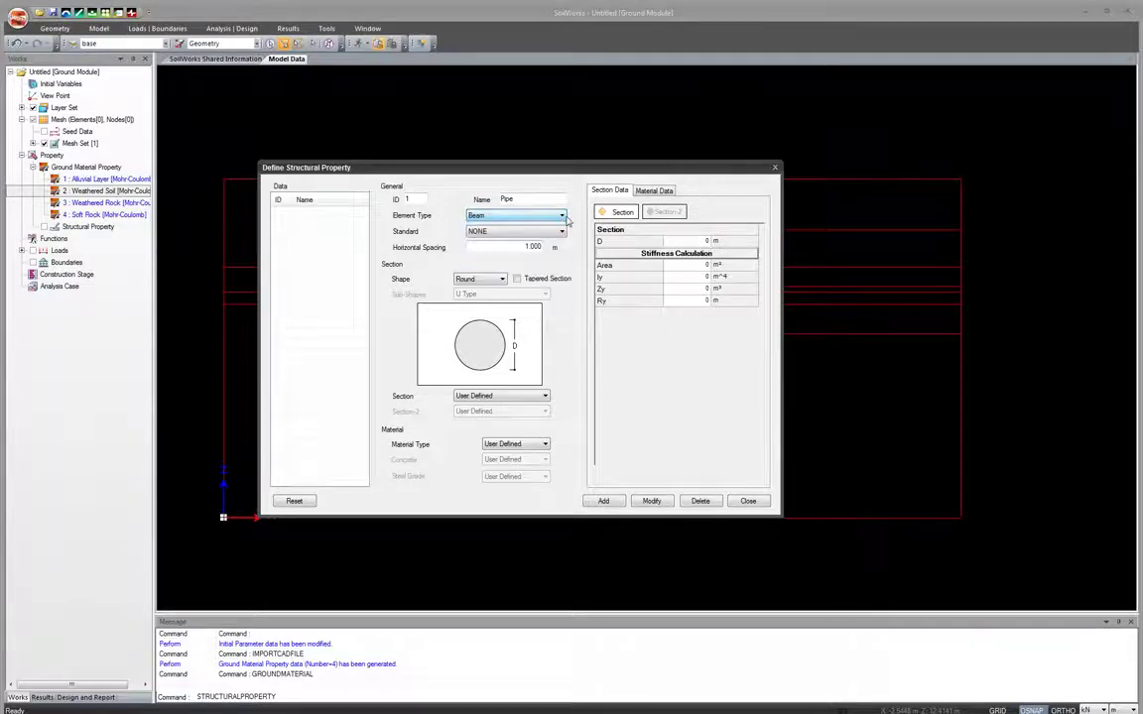
click(497, 283)
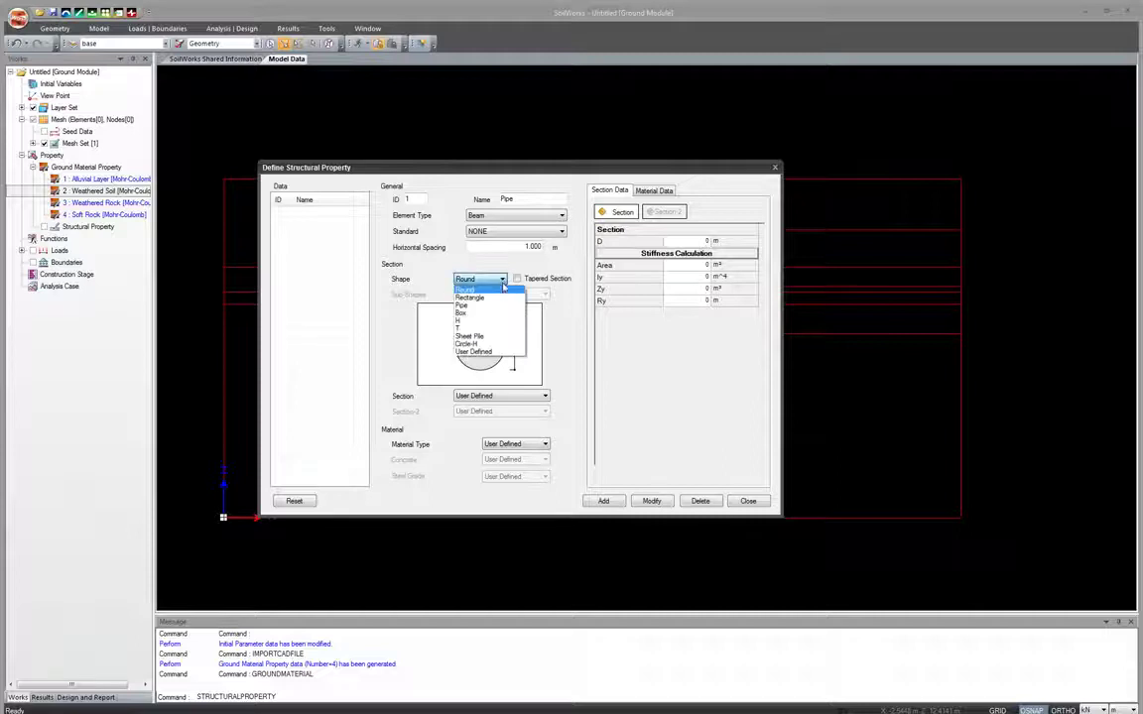
click(499, 295)
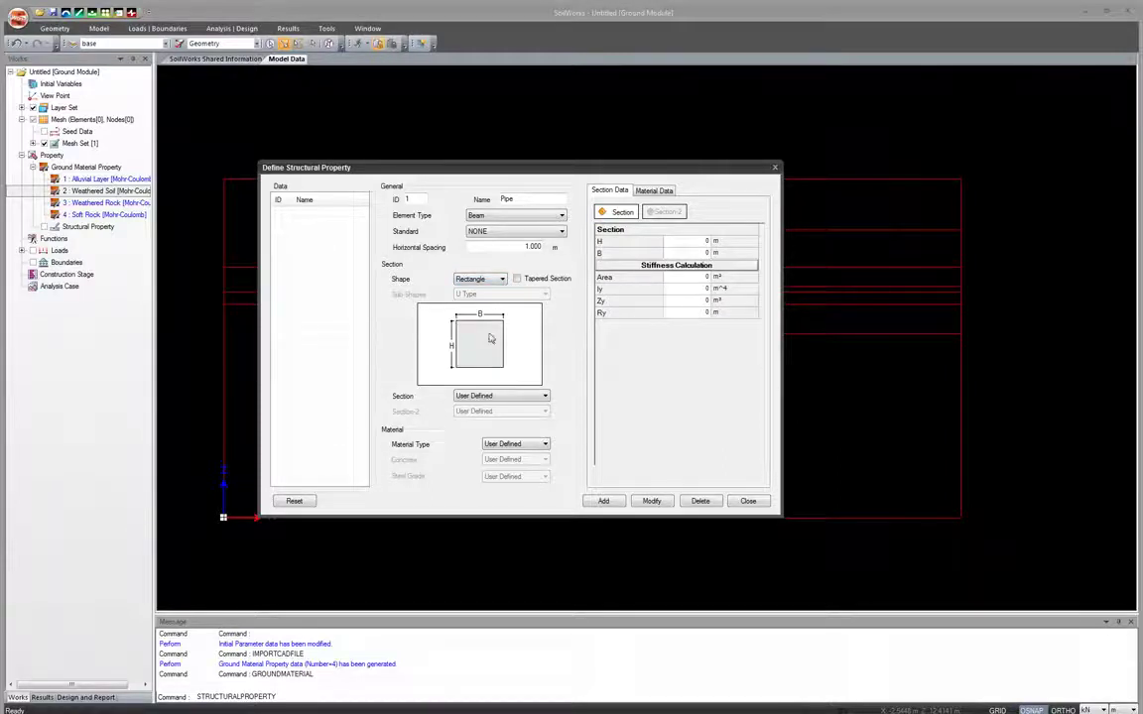
click(694, 241)
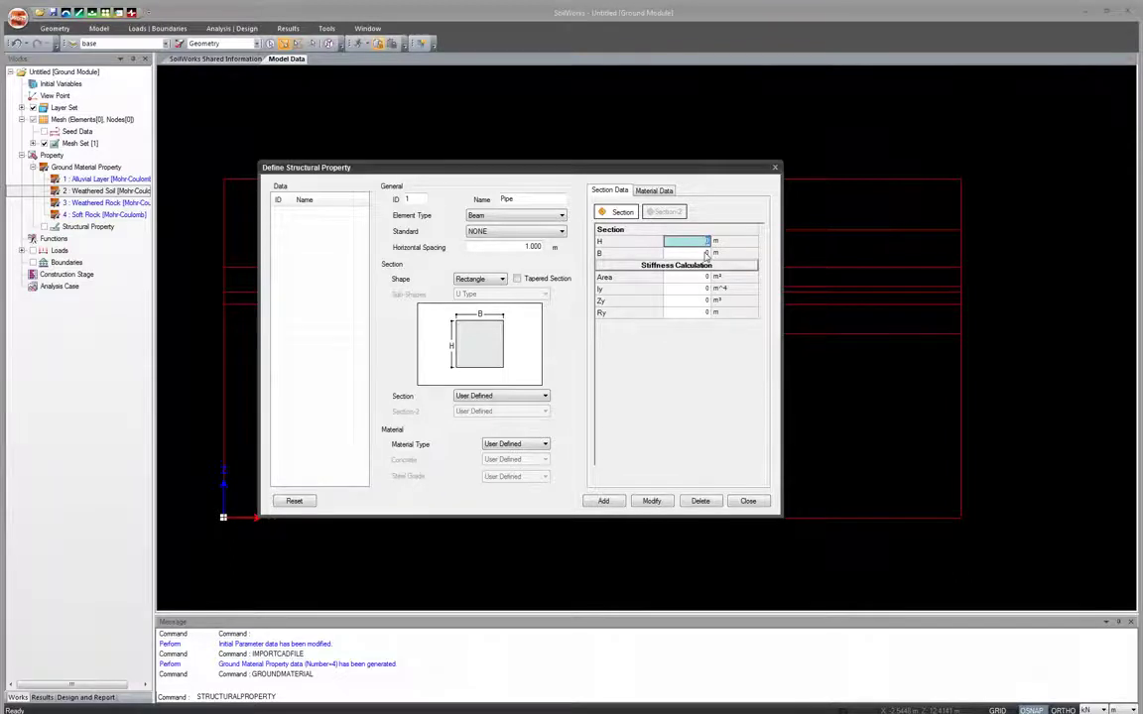
text(0.03)
click(706, 253)
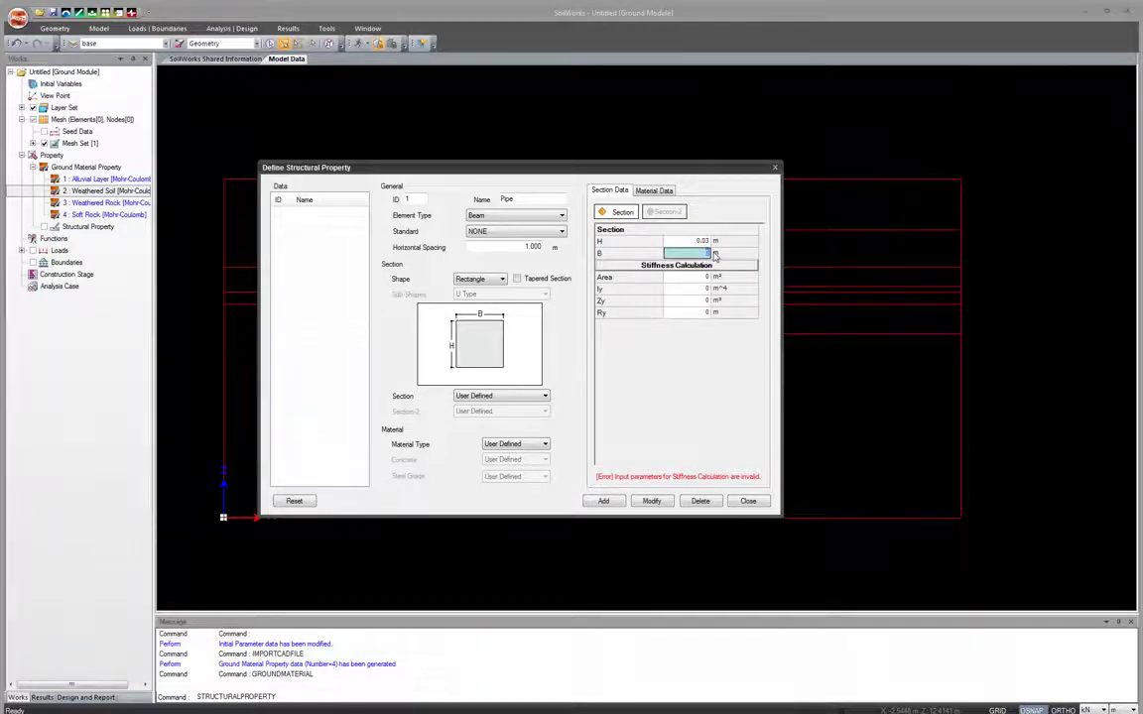
text(1)
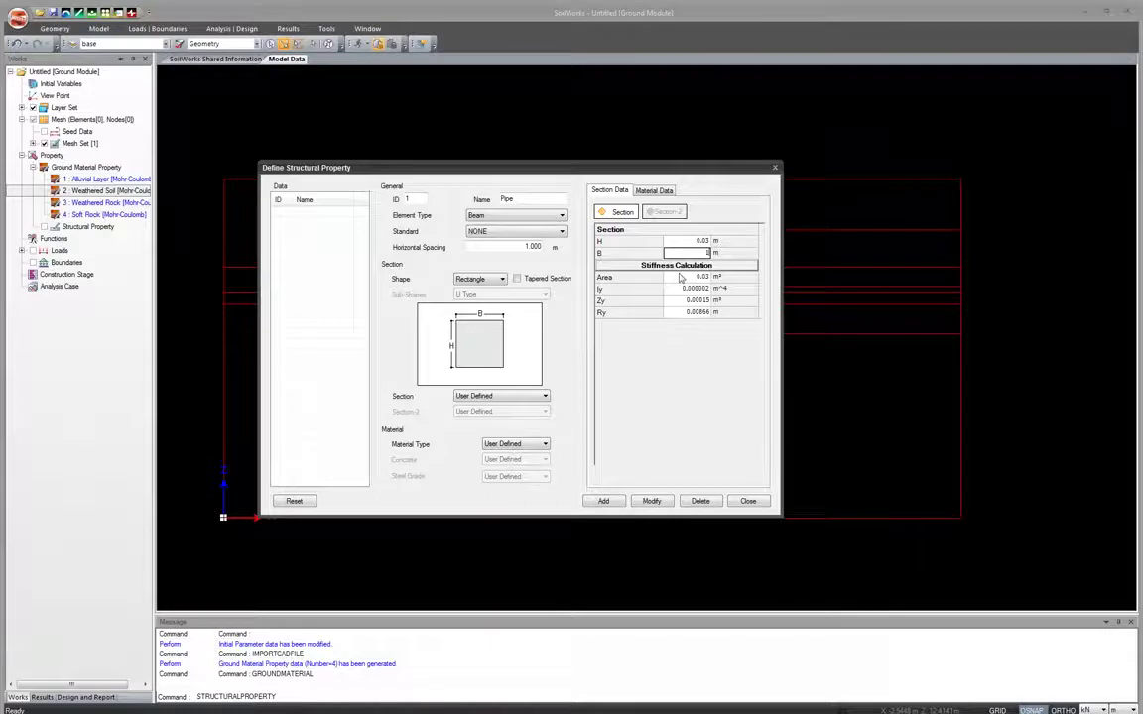
Give Pipe modulus 230000000, Poisson's ratio 0.3 and unit weight 24, then add it
click(653, 191)
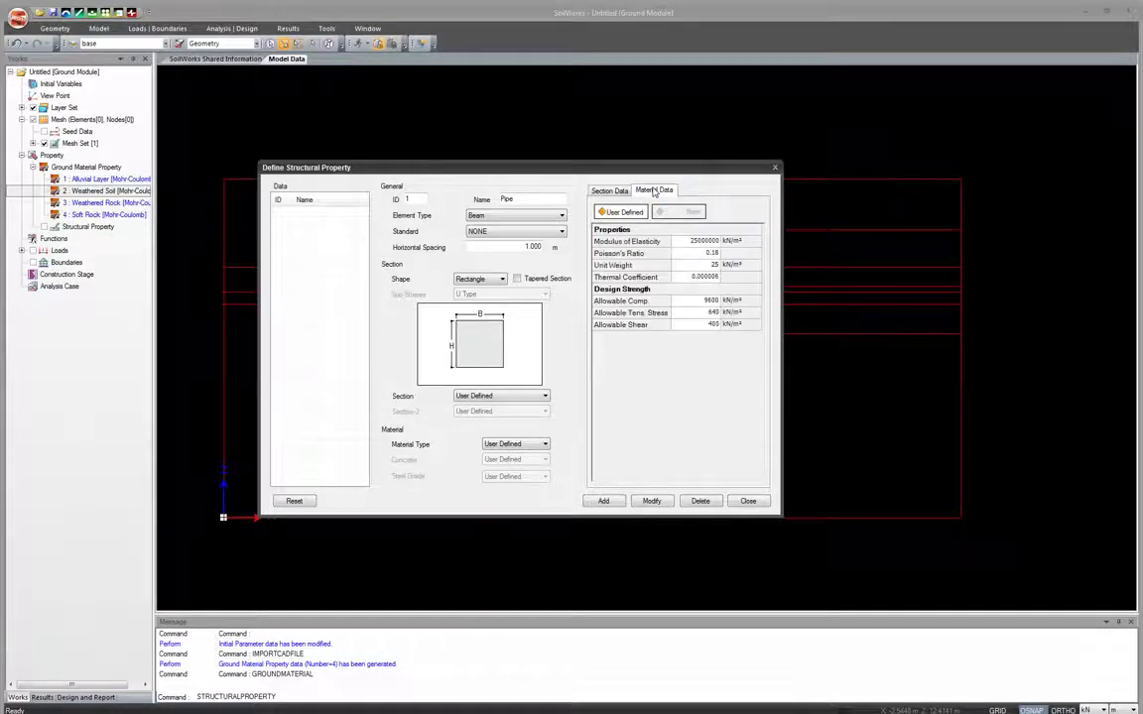
click(635, 241)
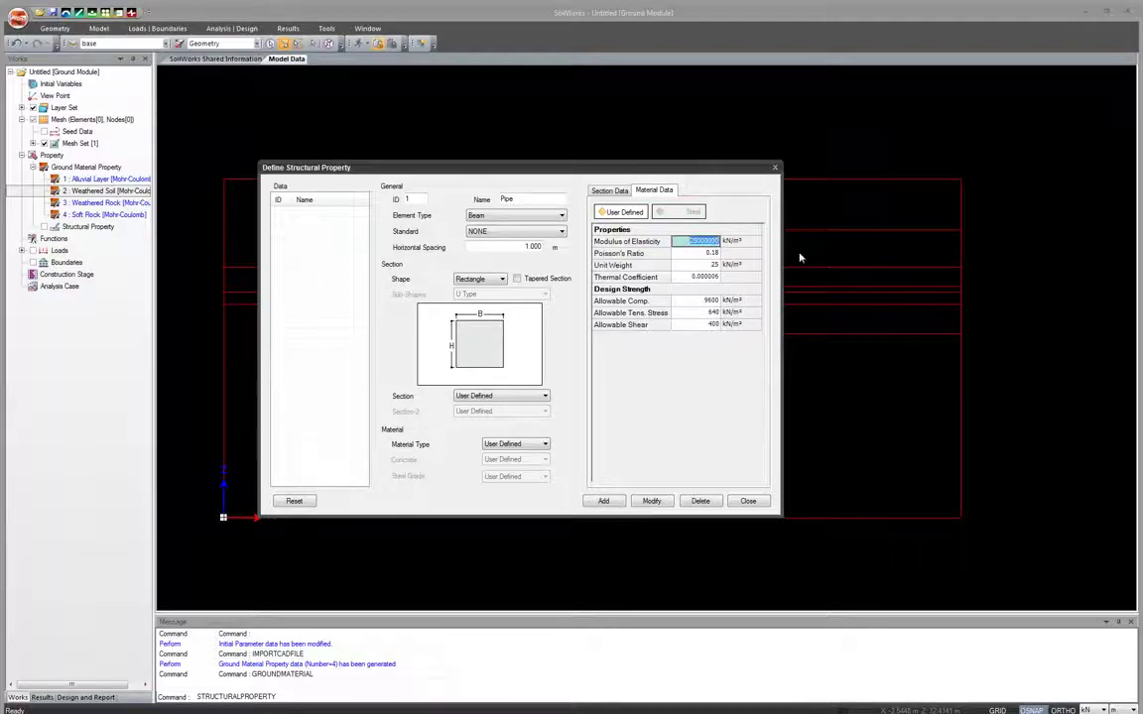
text(230000000)
key(Return)
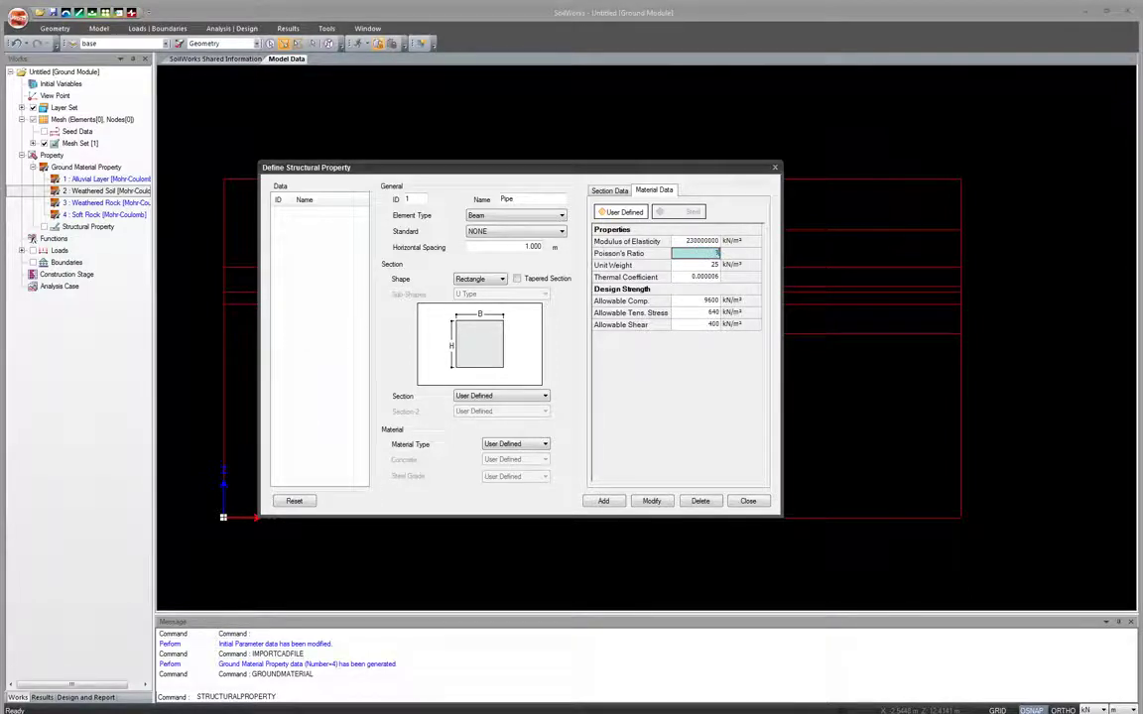
text(0.3)
key(Return)
text(24)
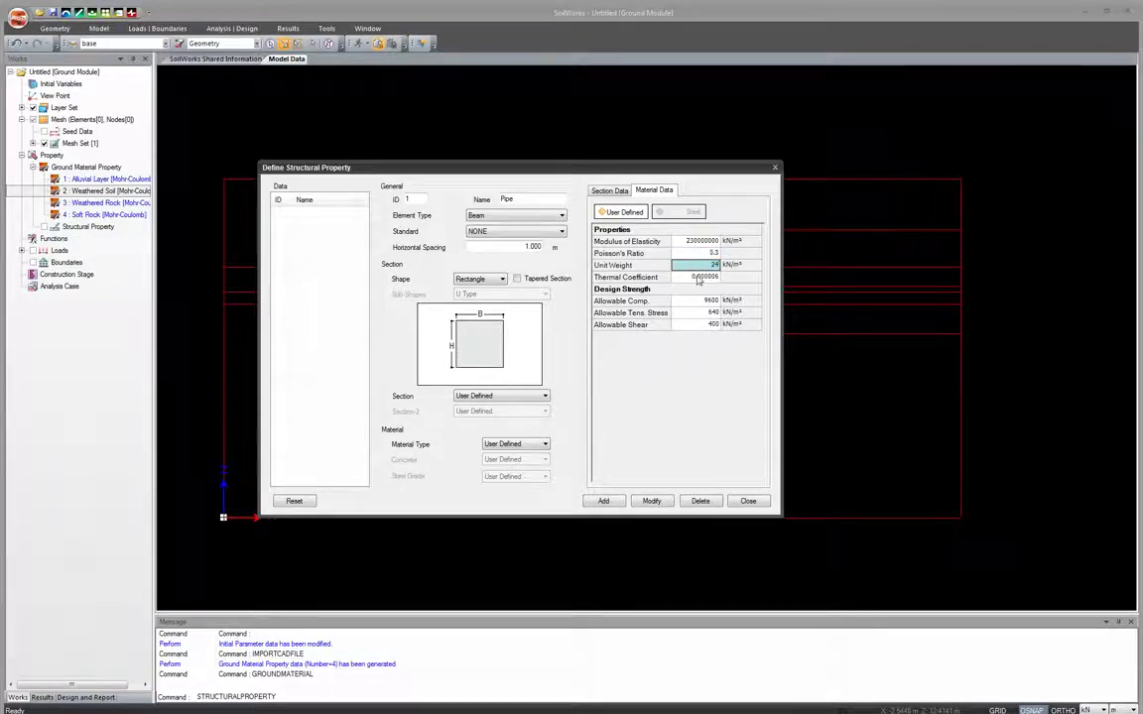
click(570, 178)
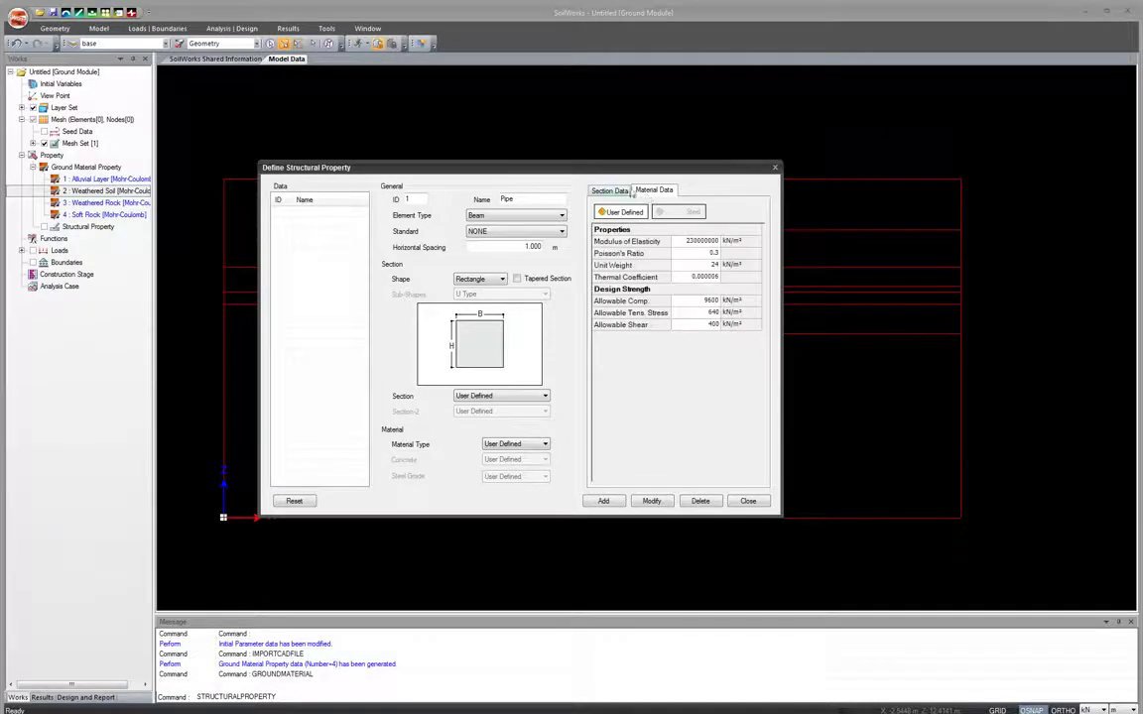
click(609, 189)
click(605, 500)
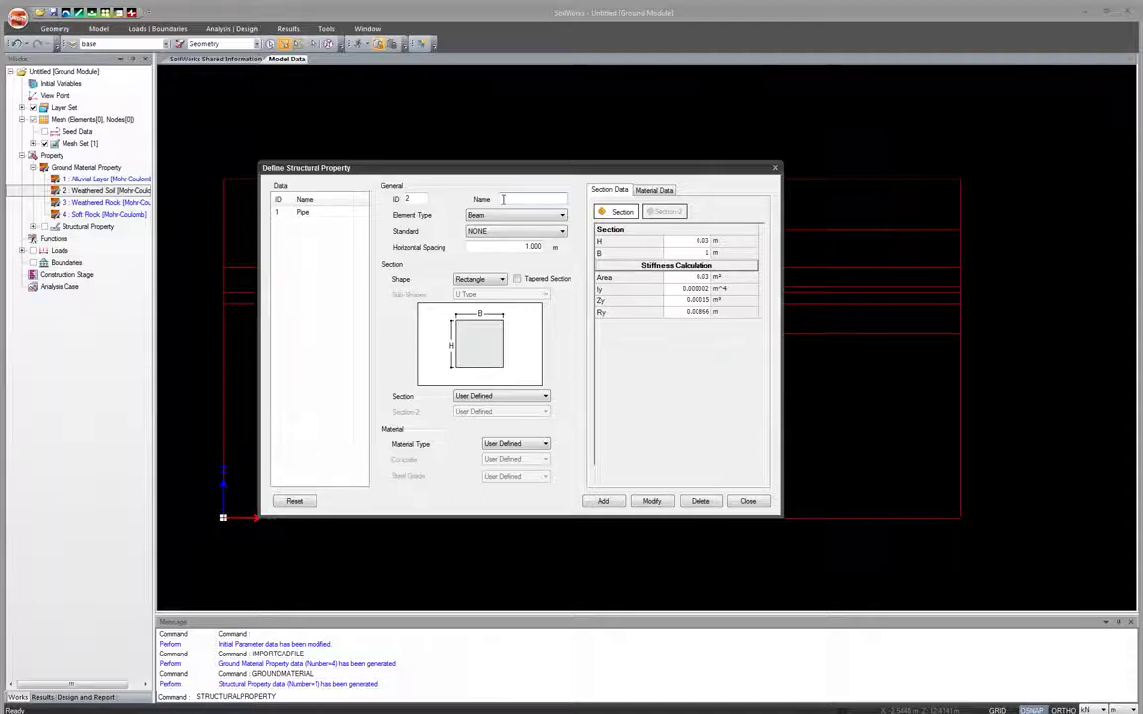
Name the second property H-Pile with 1.8 m spacing and an H-shaped section
text(P)
click(541, 248)
text(1.8)
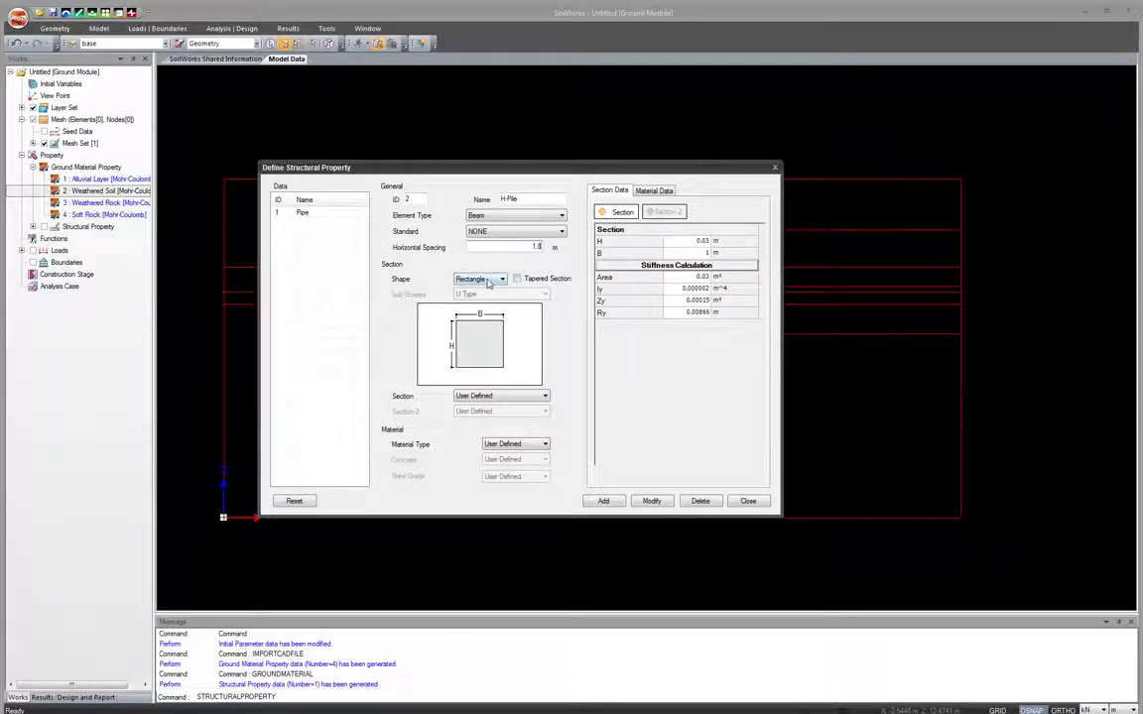
click(494, 282)
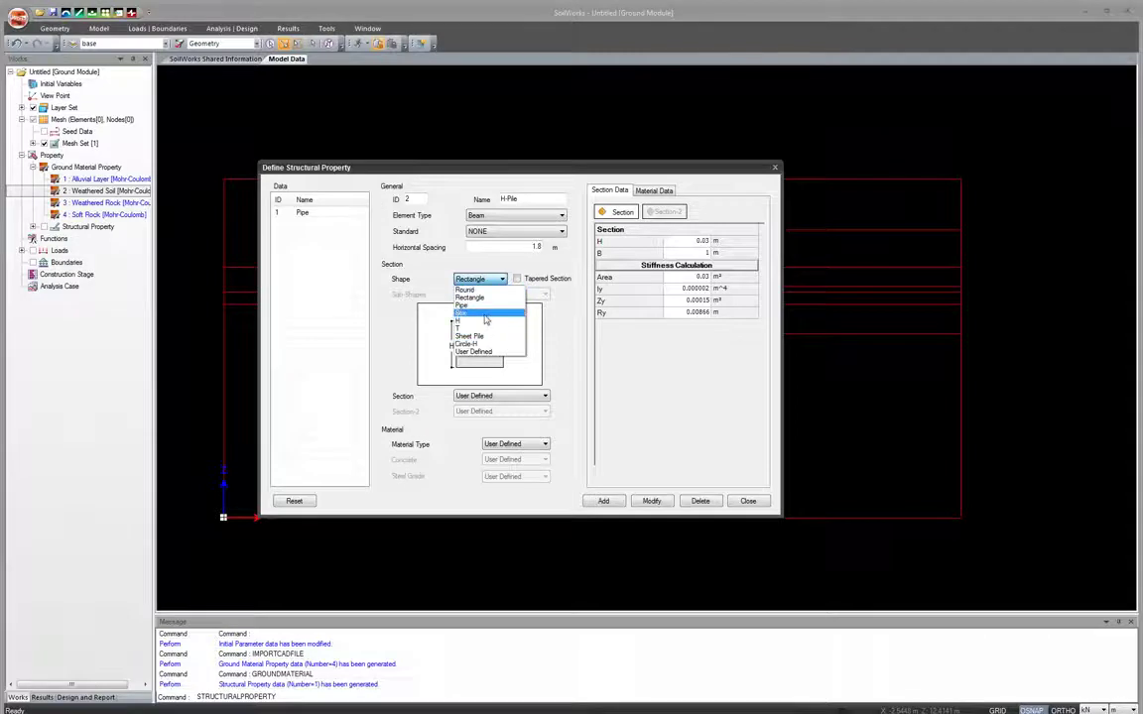
click(481, 320)
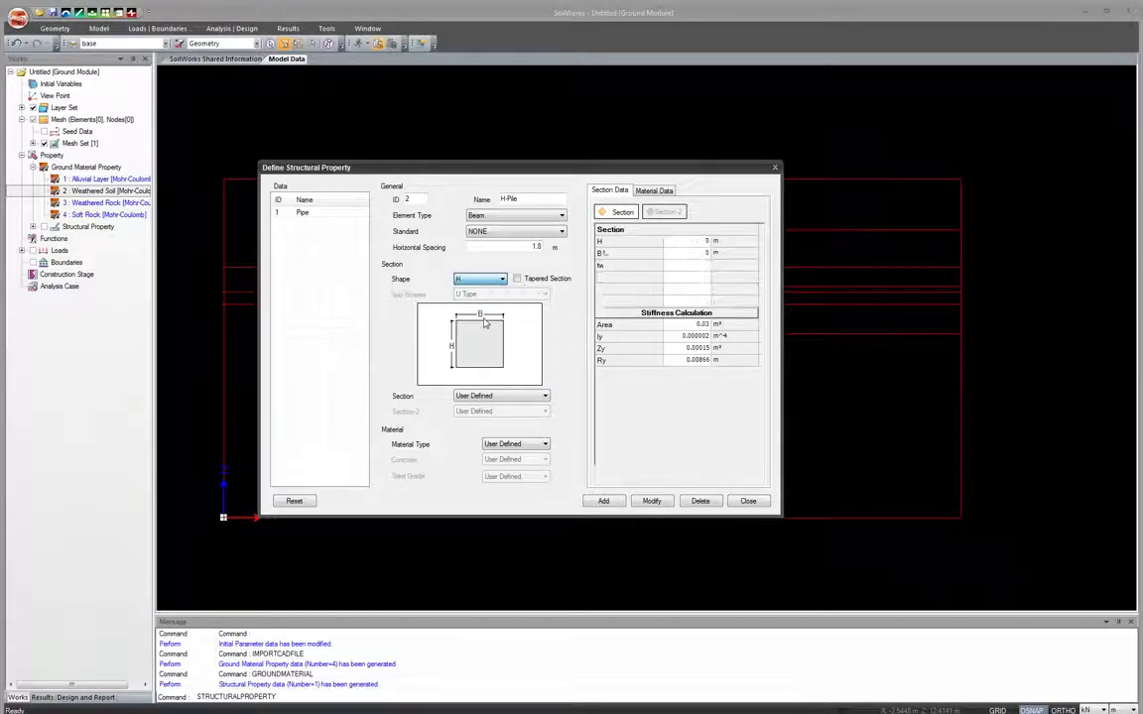
Enter H-Pile dimensions H 0.298, B1 0.201, tw 0.009, tf1 0.014 and check its material data
click(692, 241)
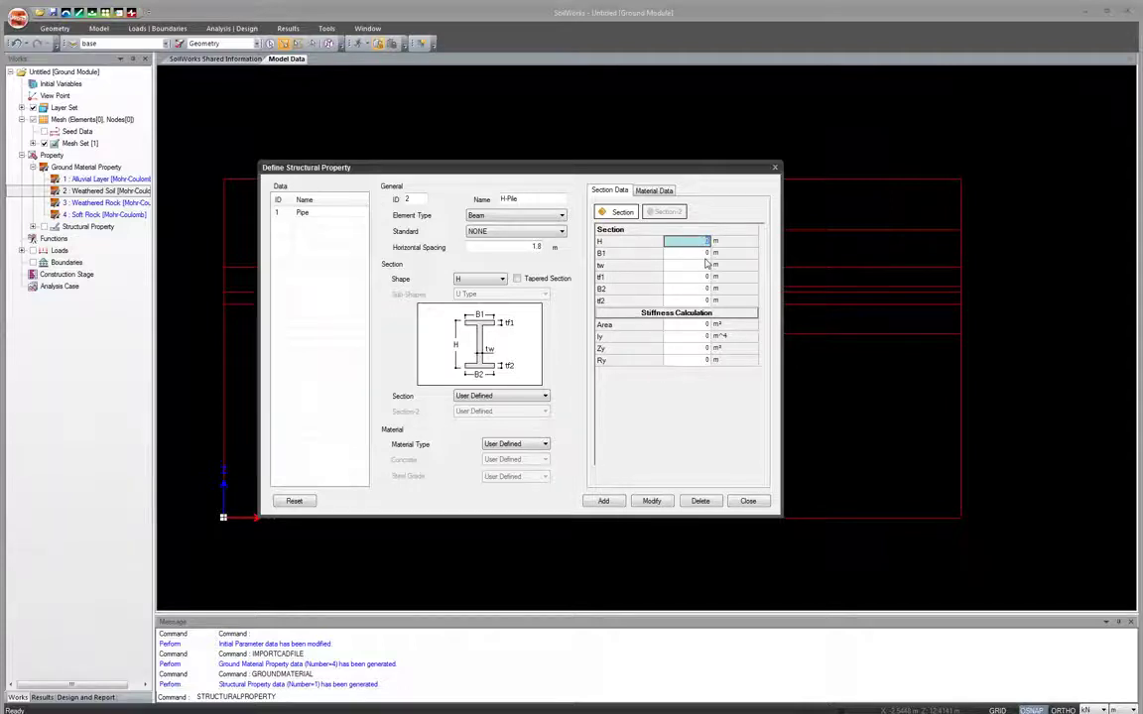
text(0.298)
click(701, 254)
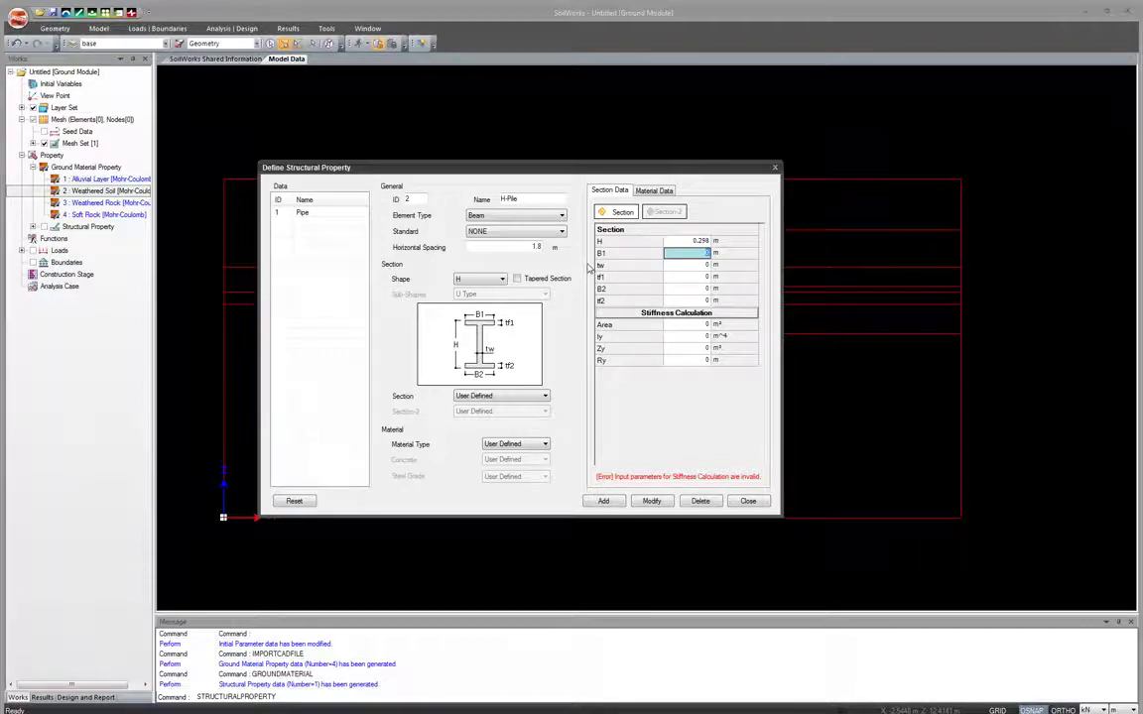
text(0.201)
key(Return)
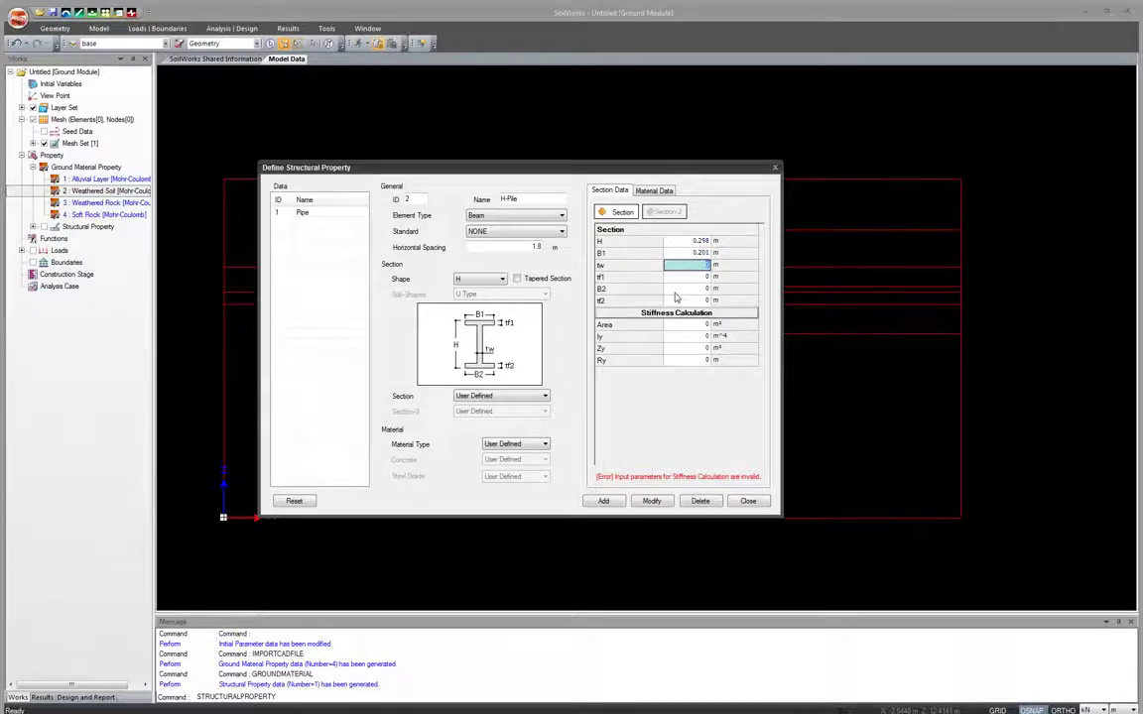
text(0.009)
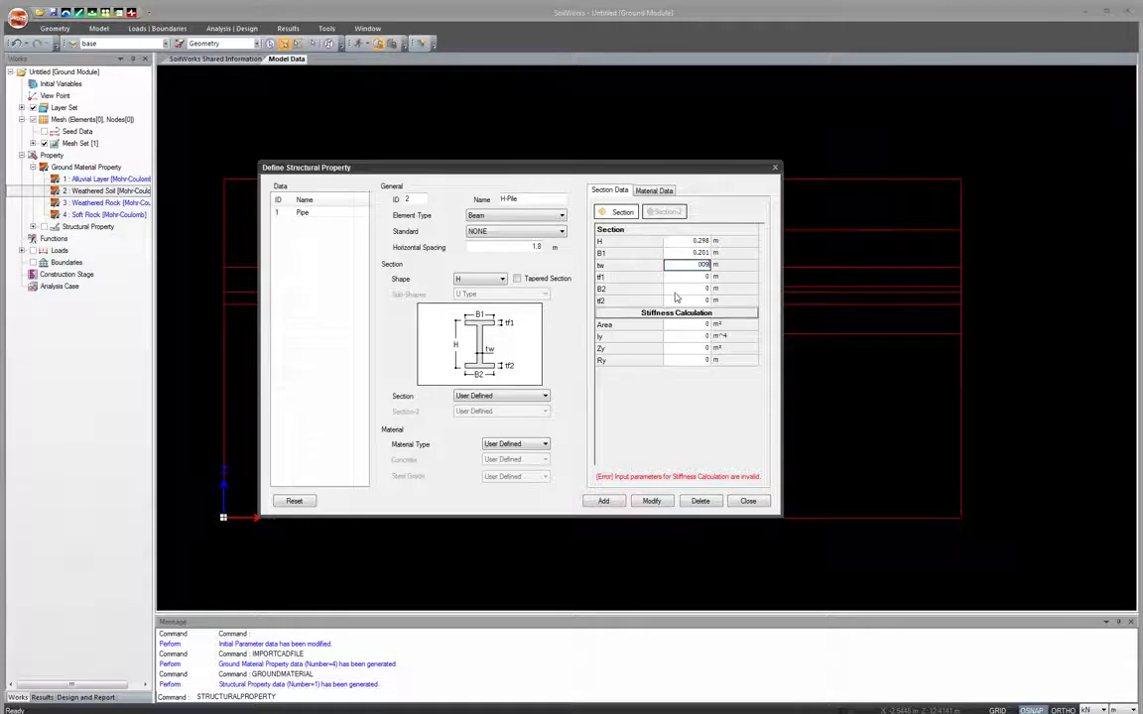
key(Return)
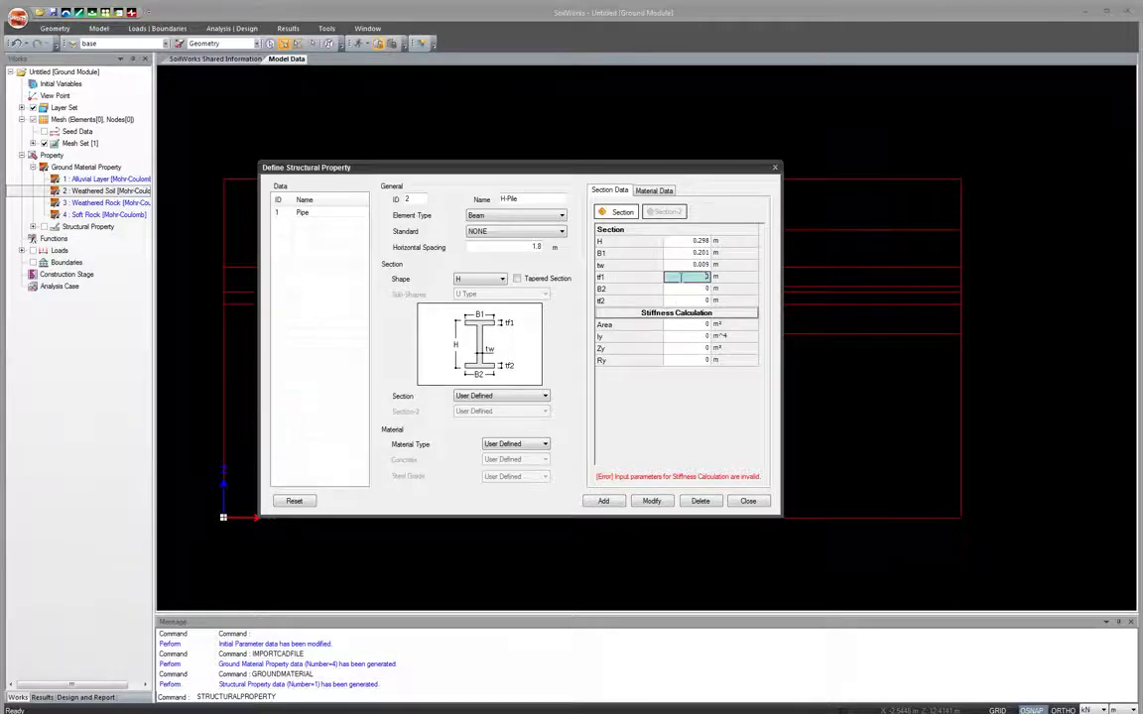
text(0.014)
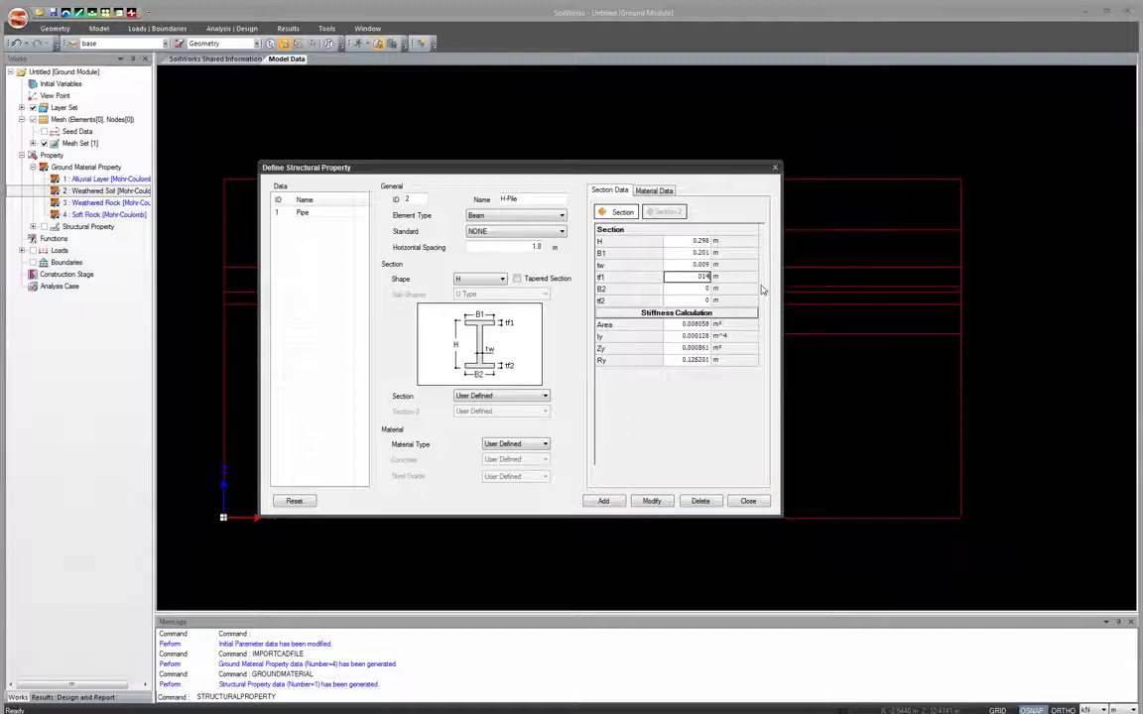
click(643, 189)
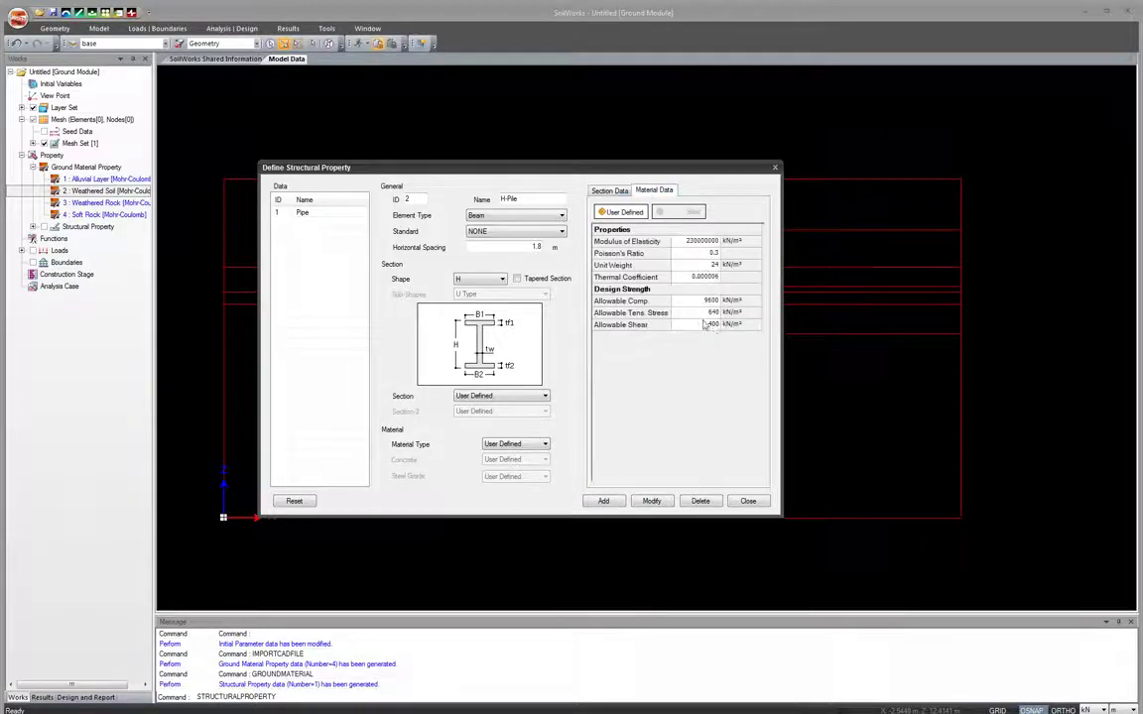
click(609, 189)
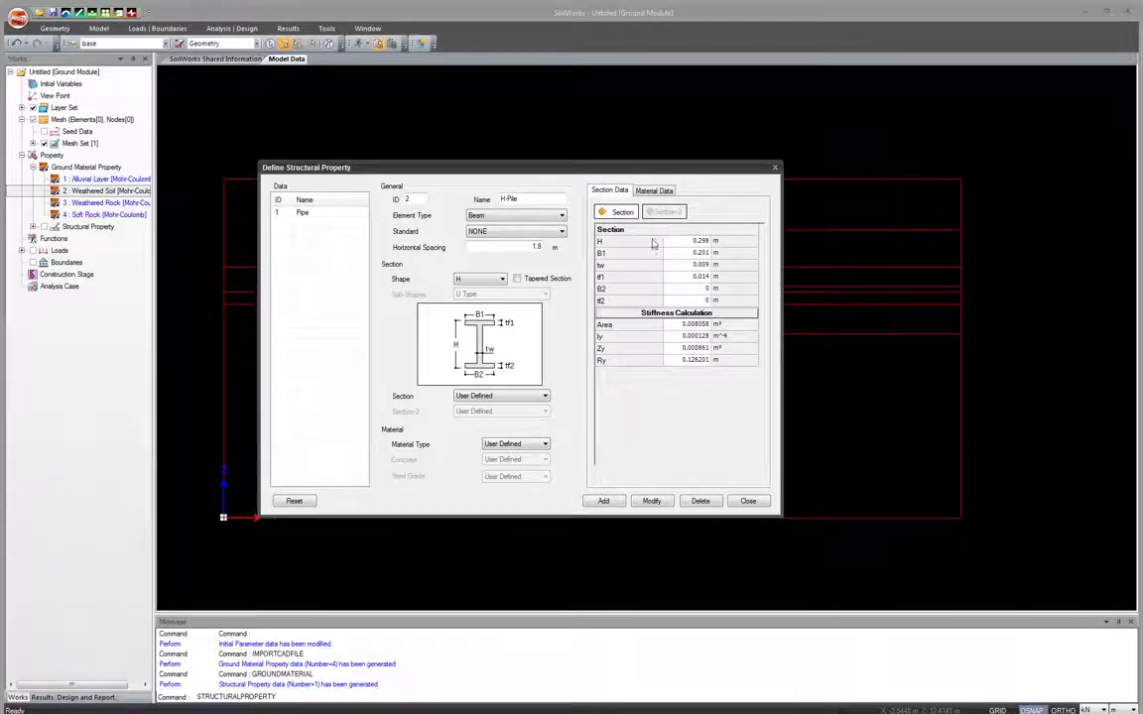
Add H-Pile to the list and start a third property named Anchor as an Embedded Truss
click(604, 501)
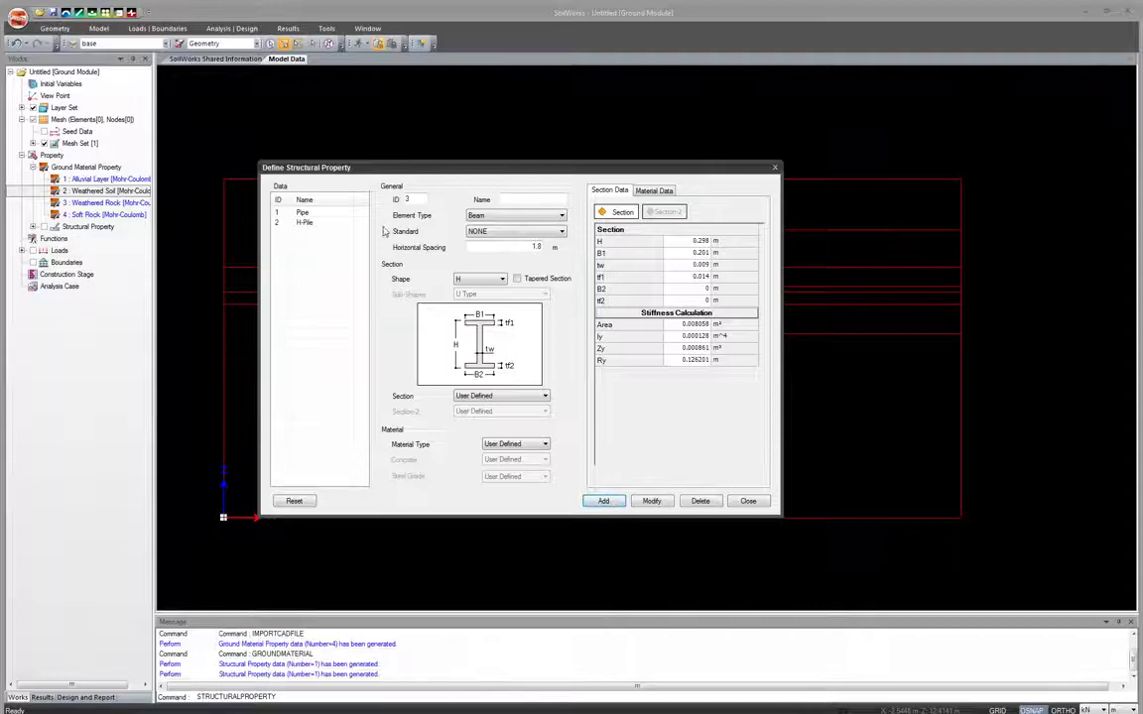
click(507, 199)
text(Anchor)
click(561, 216)
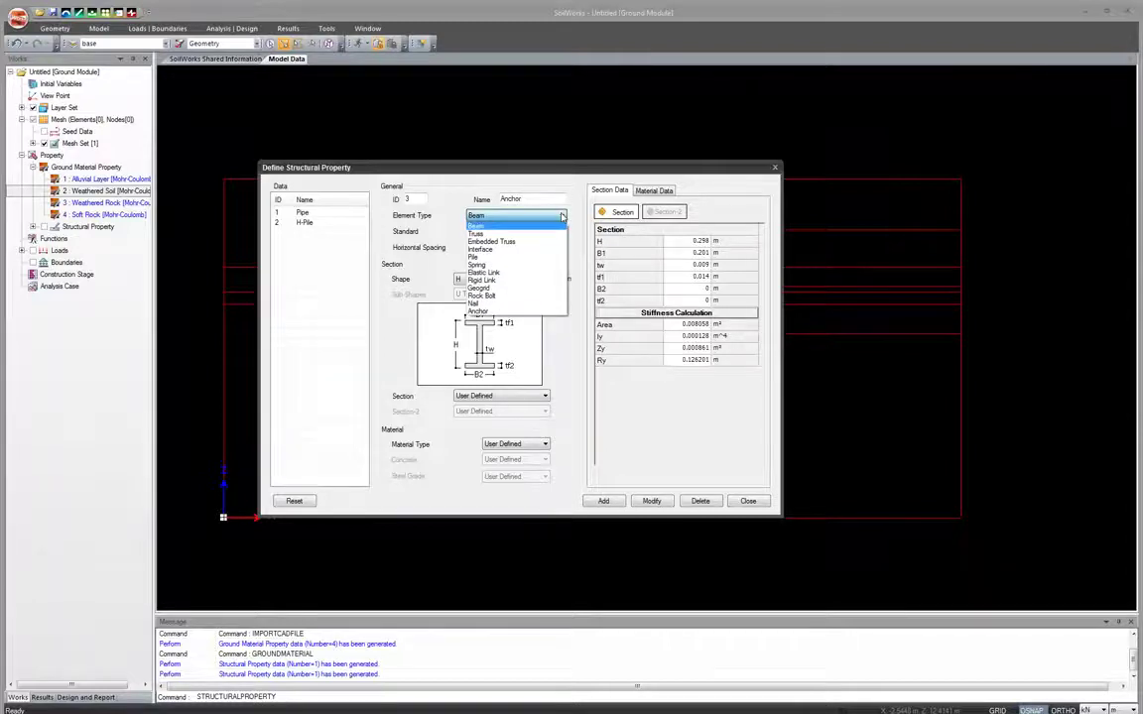
click(491, 241)
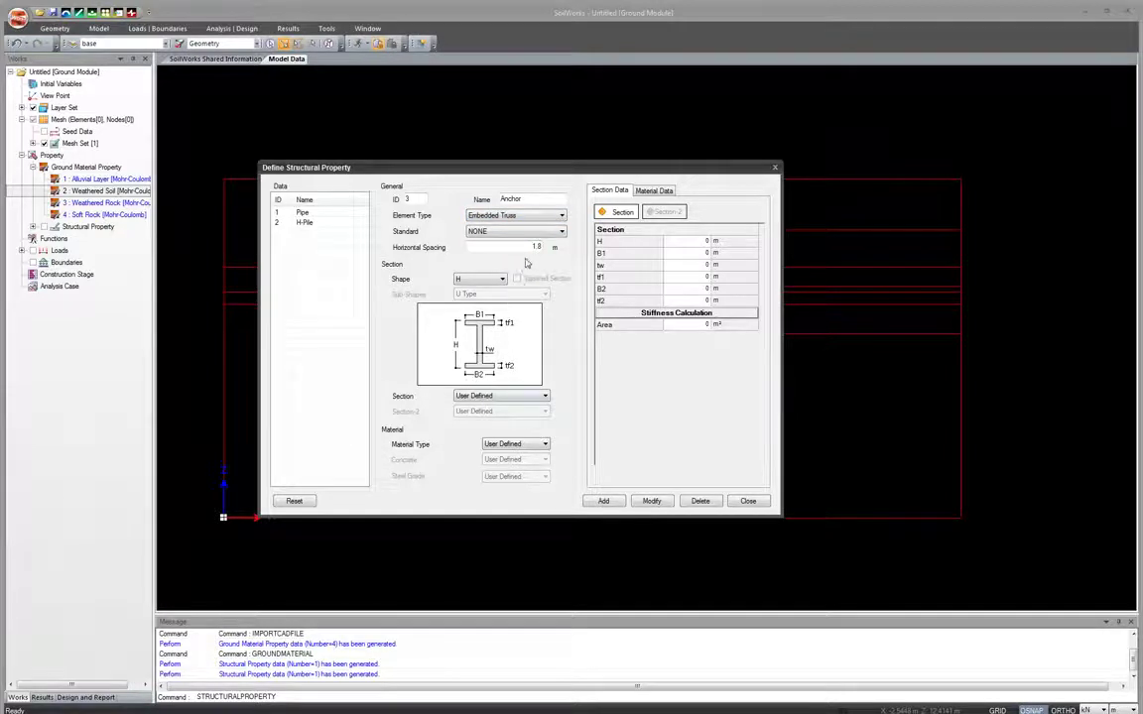
Give Anchor a strand section of area 0.000395, add it, and close the property window
click(478, 279)
click(490, 343)
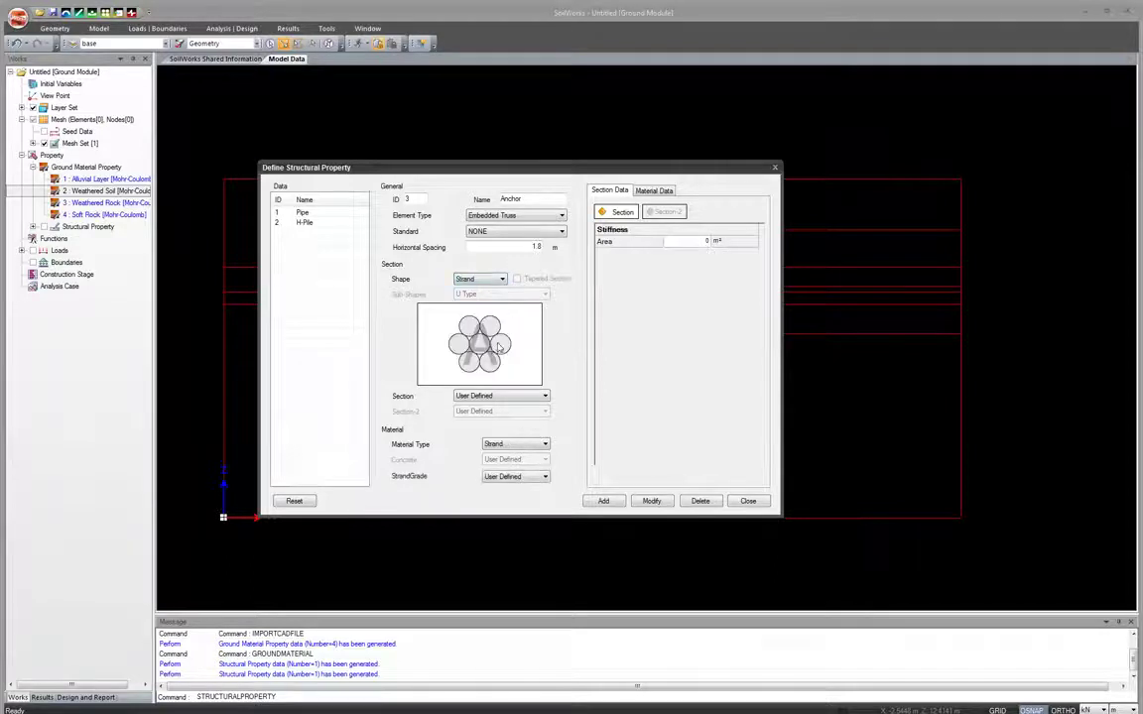
click(700, 243)
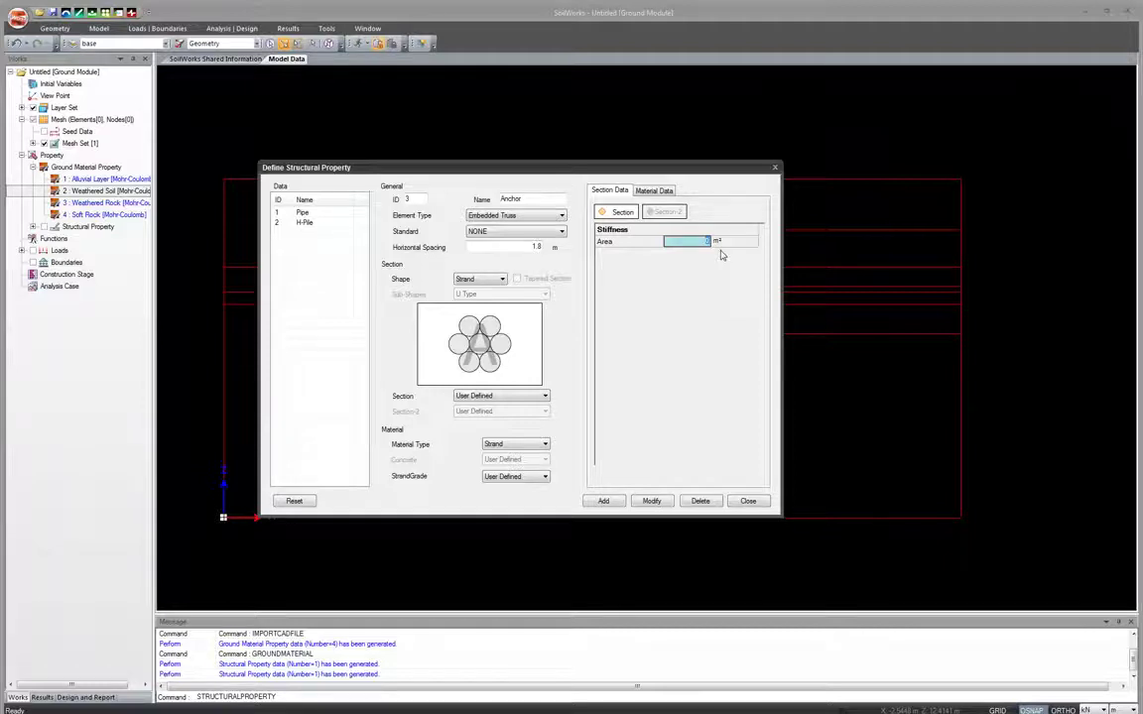
key(BackSpace)
text(.000395)
click(611, 501)
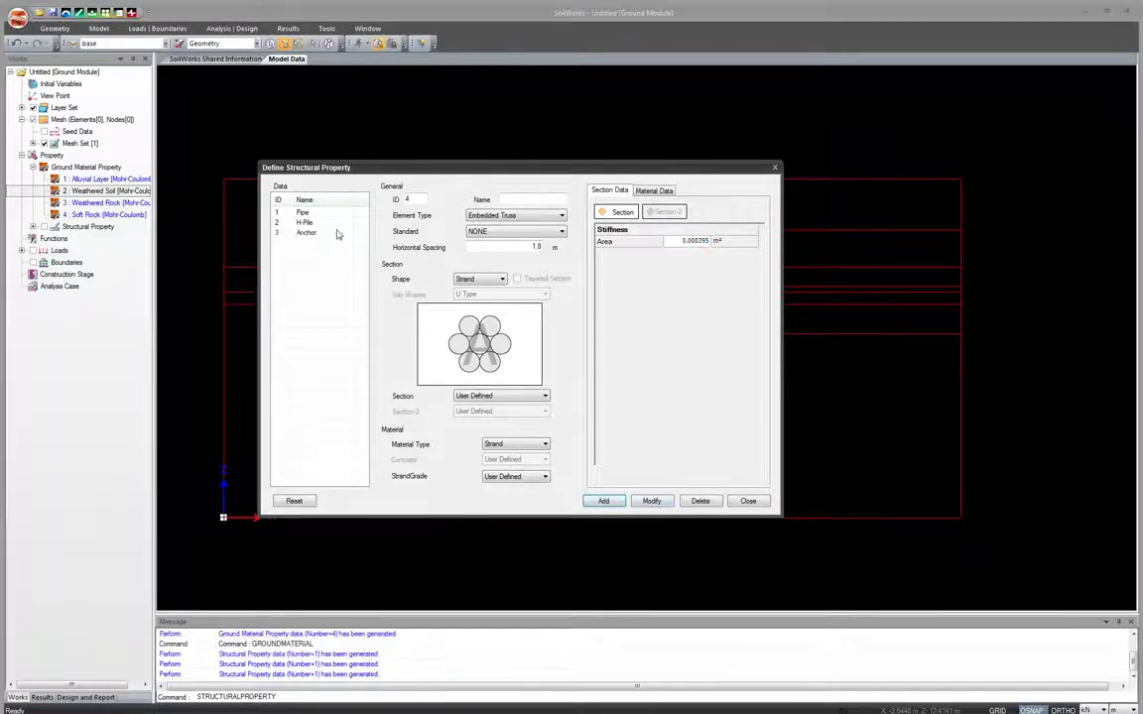
click(747, 501)
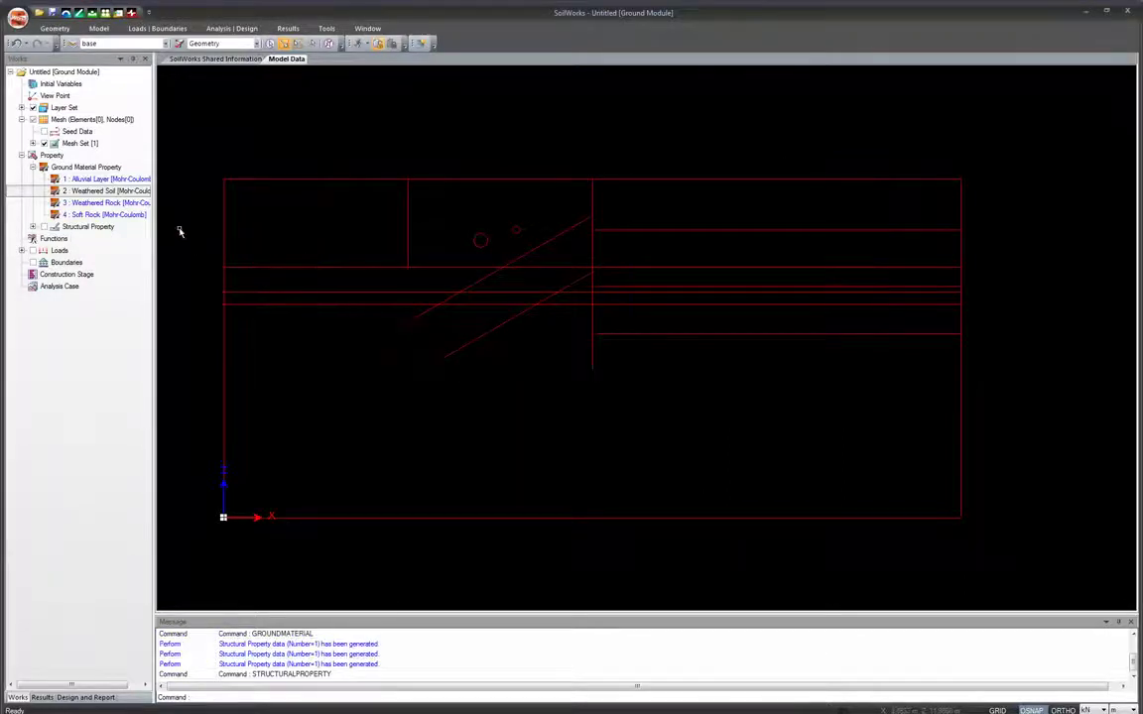
Expand Structural Property in the tree and generate smart surfaces for all 18 enclosed regions
click(33, 227)
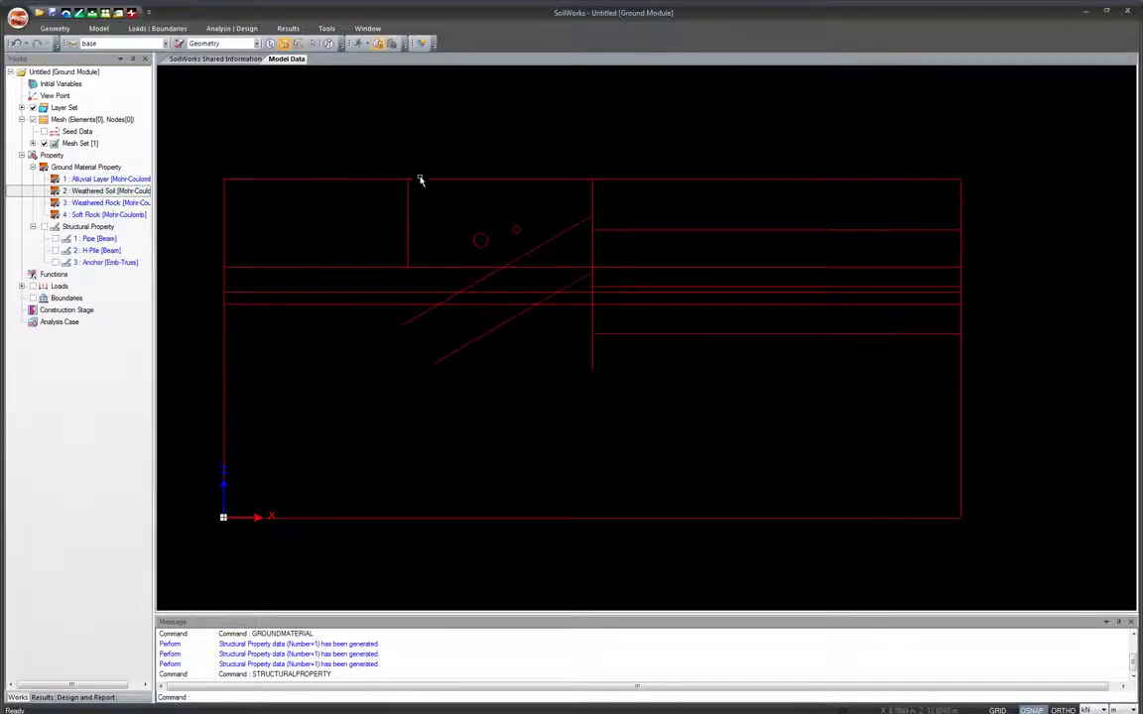
click(64, 32)
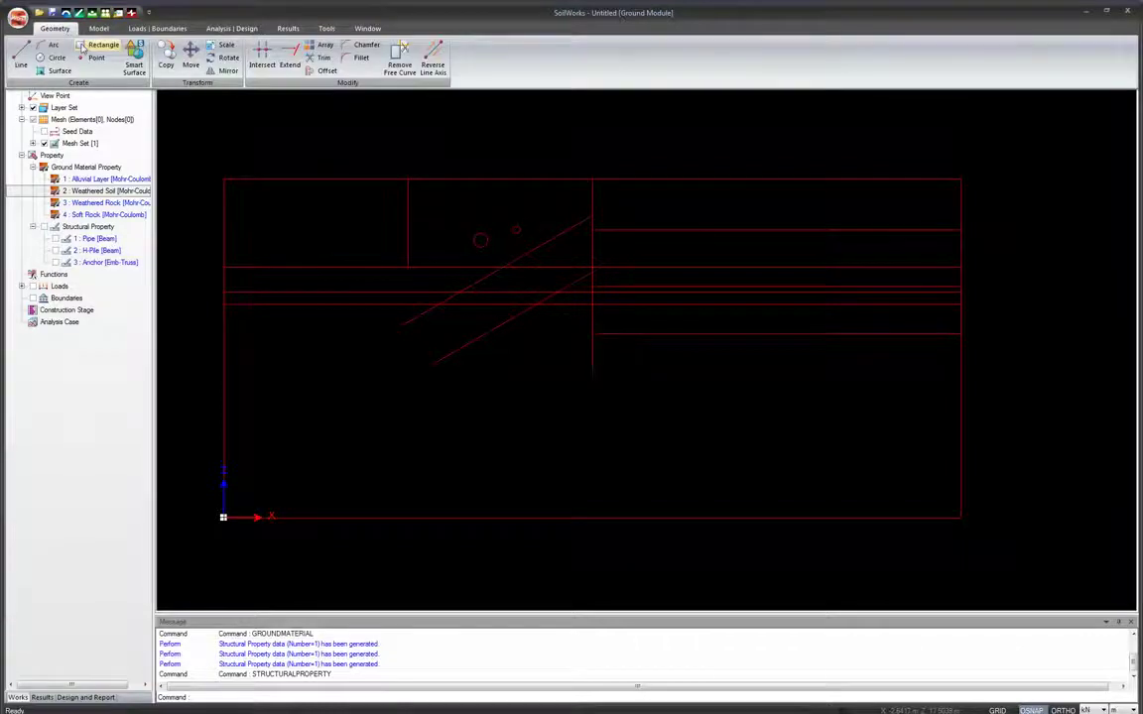
click(132, 60)
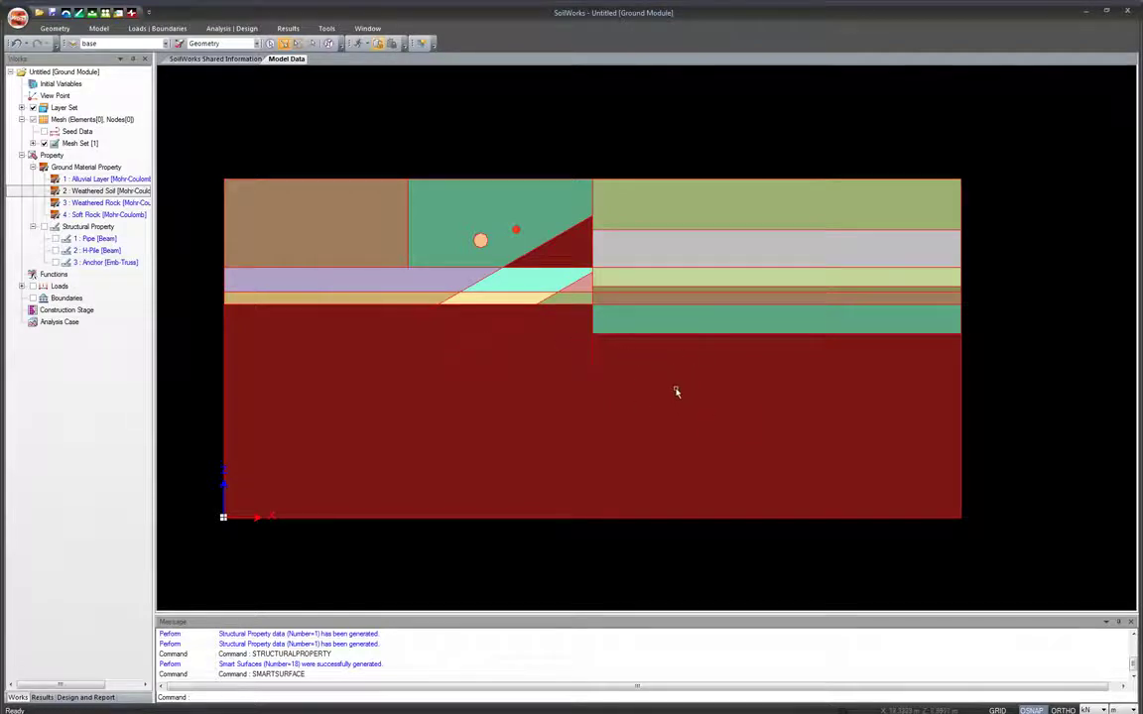
Assign Soft Rock to the lower surface and right strip, and Weathered Rock to the thin strip
click(638, 390)
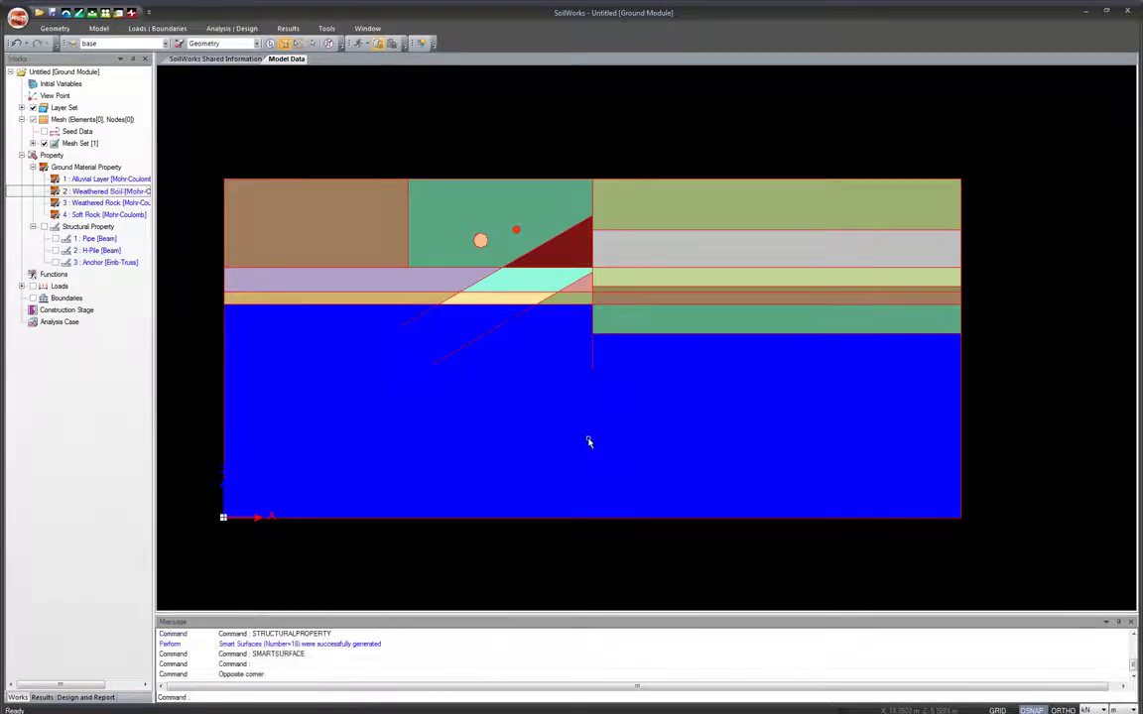
click(674, 331)
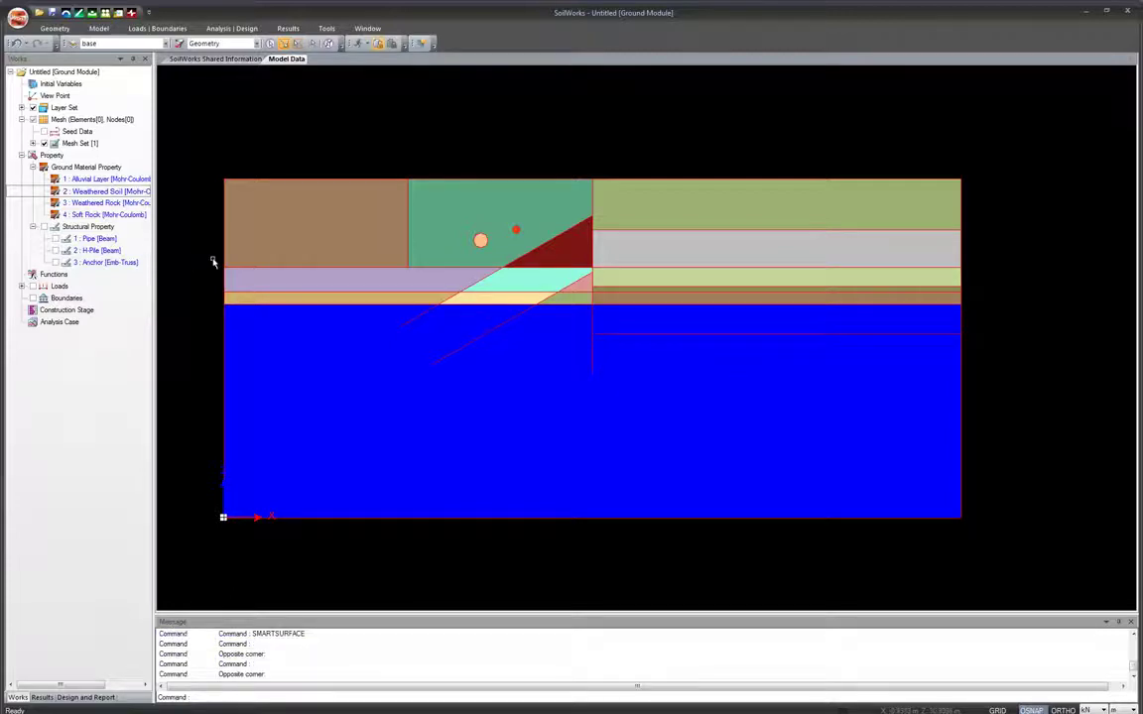
drag(102, 218, 543, 381)
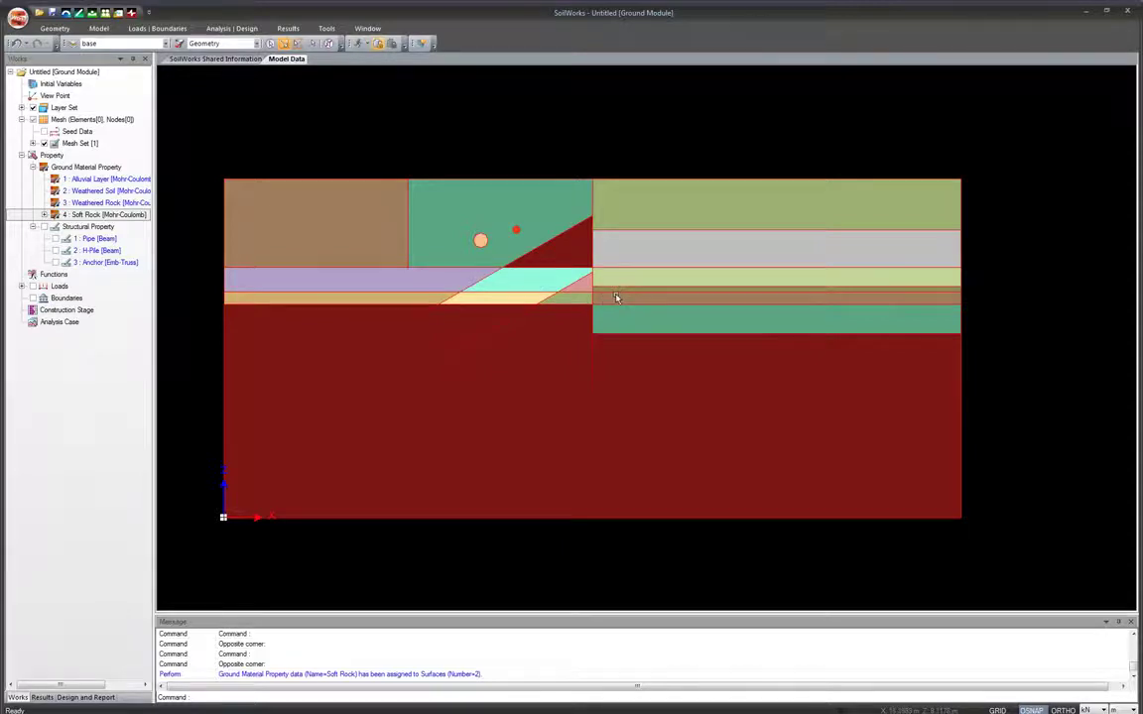
scroll(640, 299, up, 3)
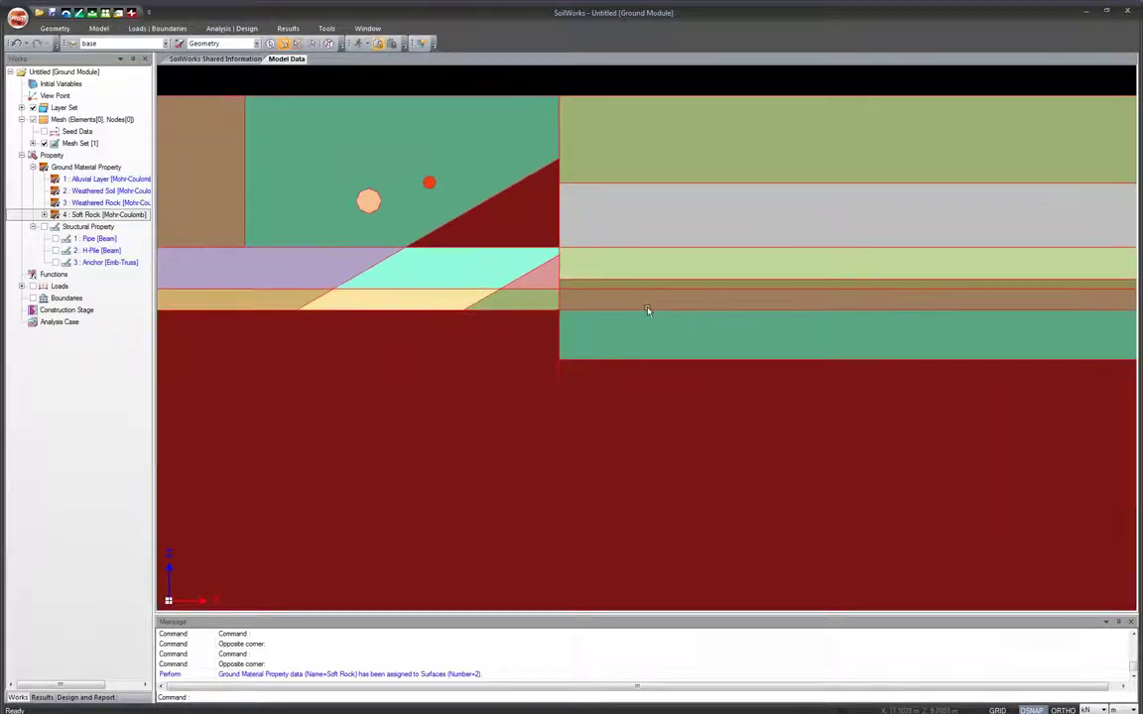
click(650, 304)
click(327, 315)
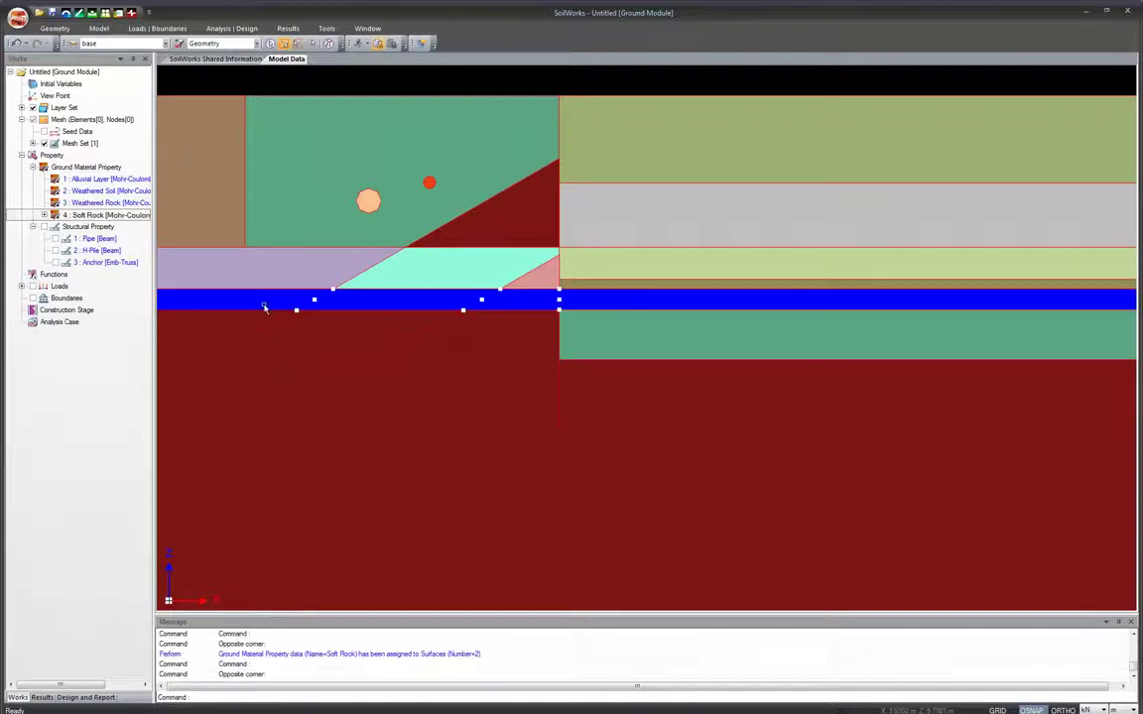
scroll(337, 372, down, 2)
drag(325, 403, 421, 403)
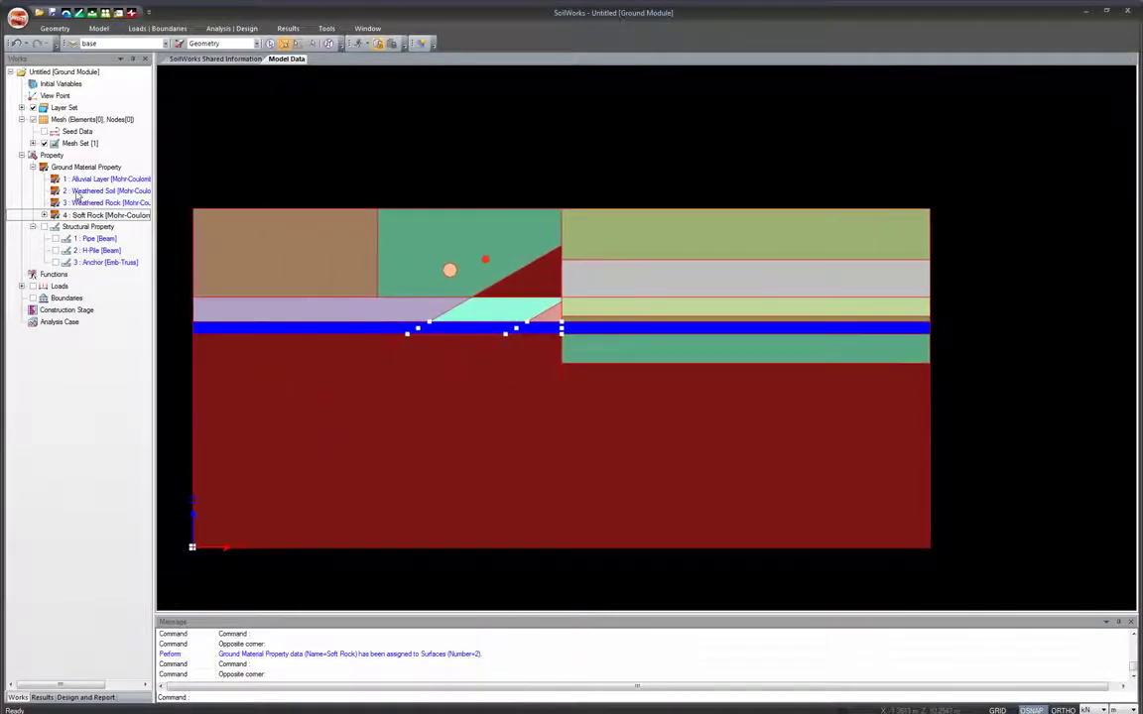
drag(134, 203, 528, 340)
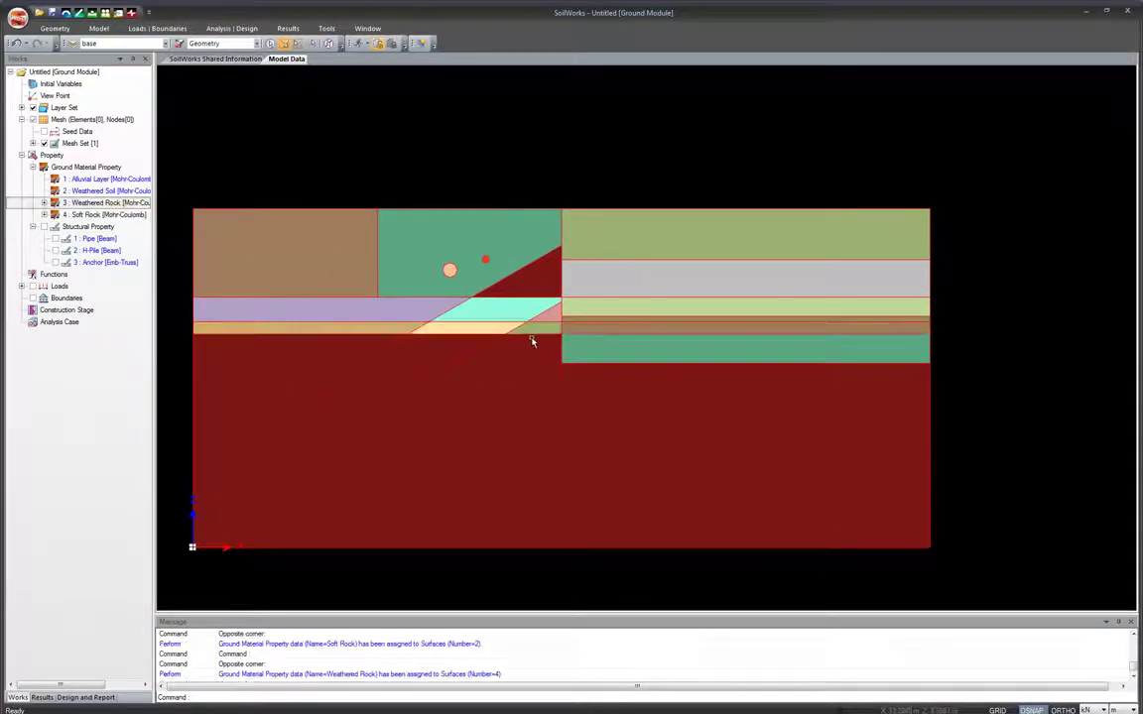
Assign Weathered Soil to the next strip and Alluvial Layer to the upper surfaces and circular region
click(614, 304)
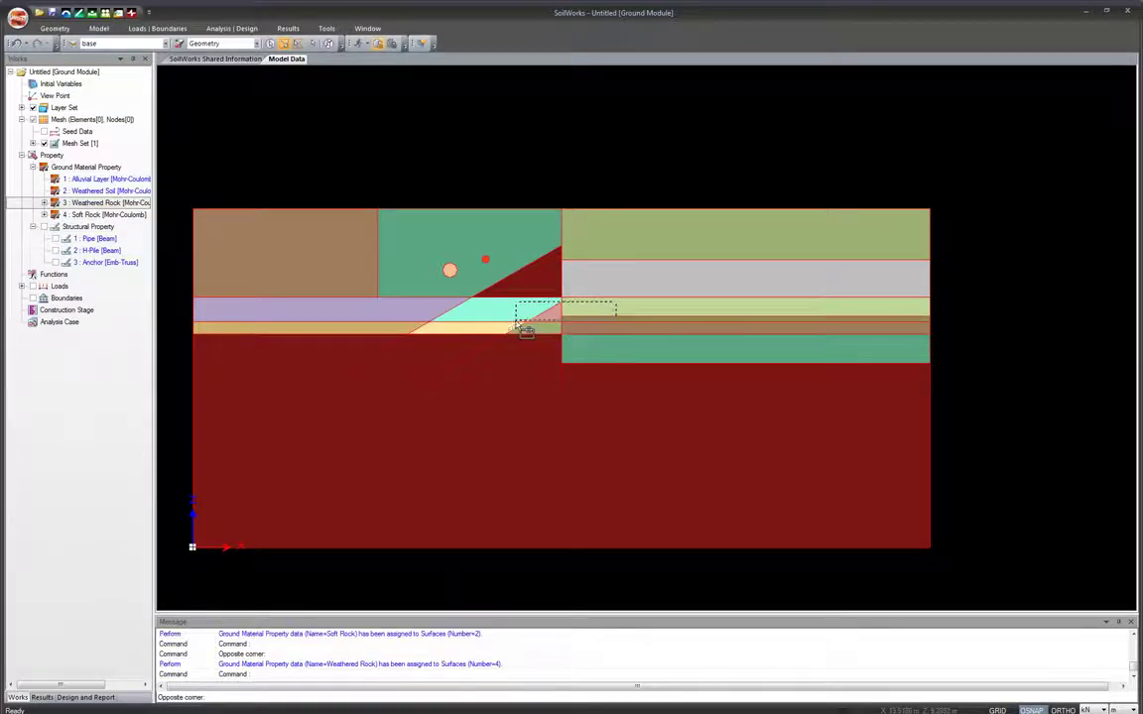
click(417, 323)
drag(99, 190, 506, 303)
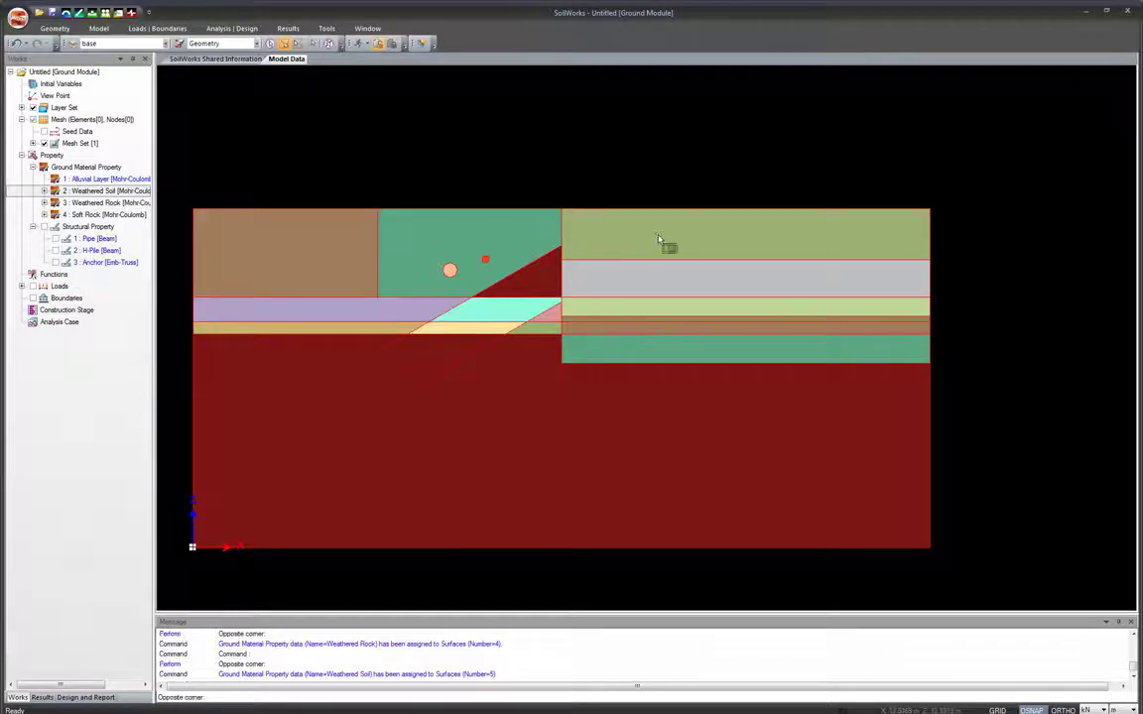
click(666, 245)
click(509, 284)
click(316, 254)
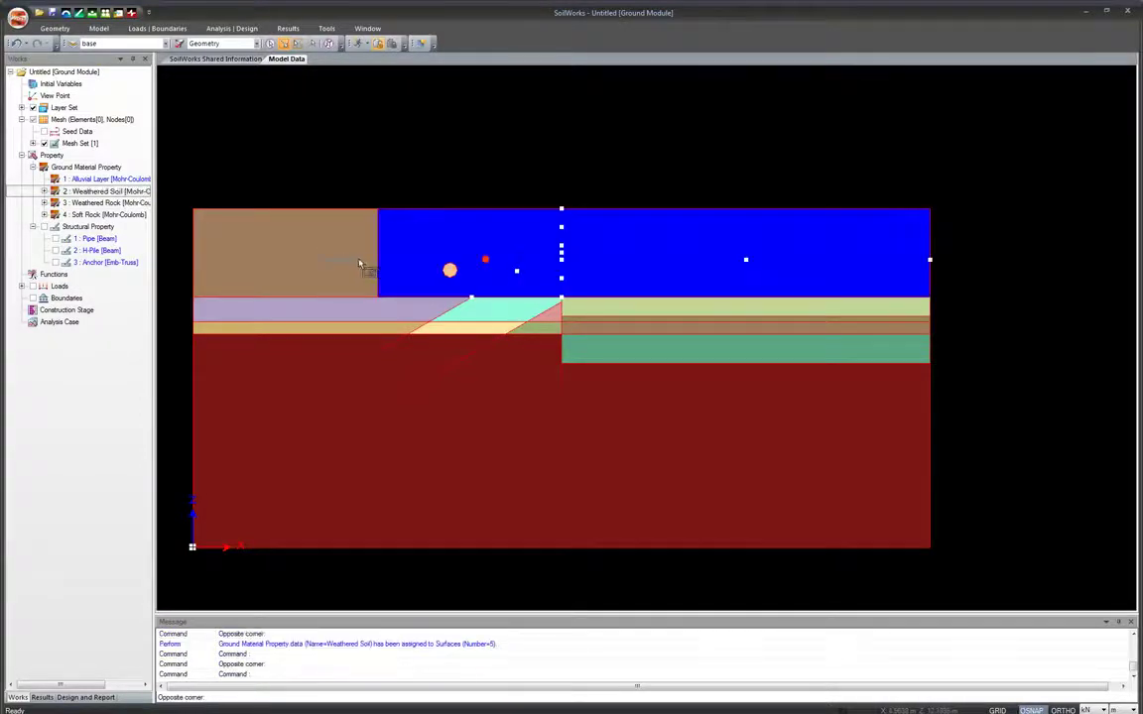
click(301, 281)
scroll(411, 273, up, 5)
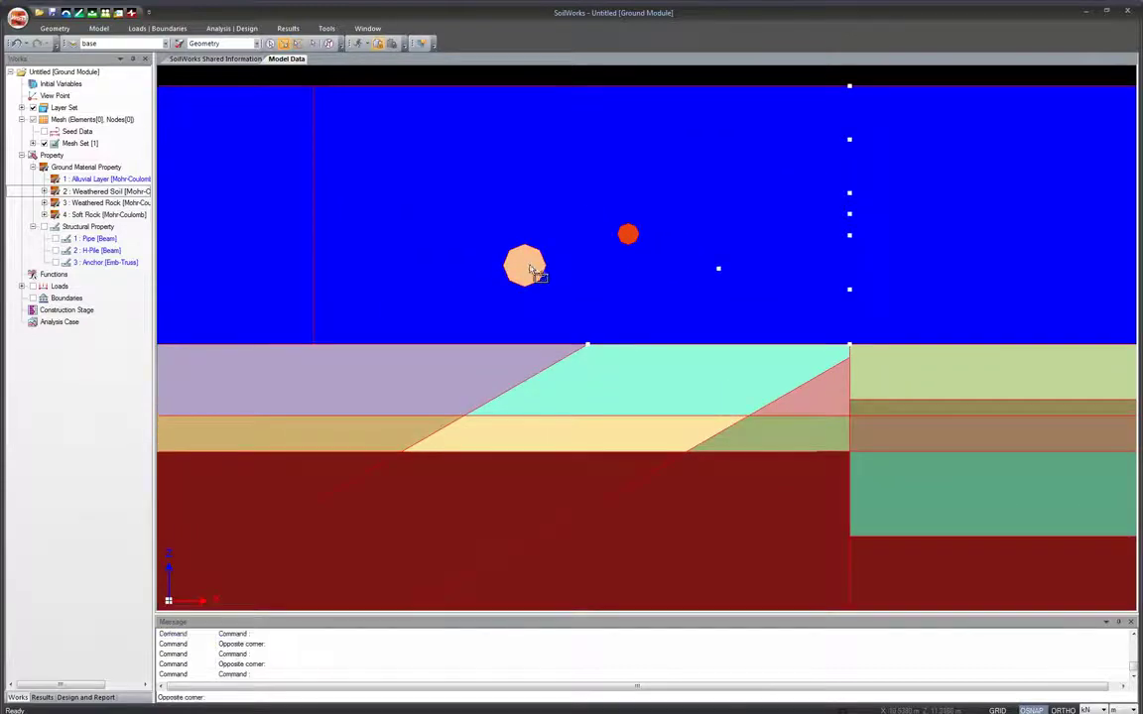
click(531, 270)
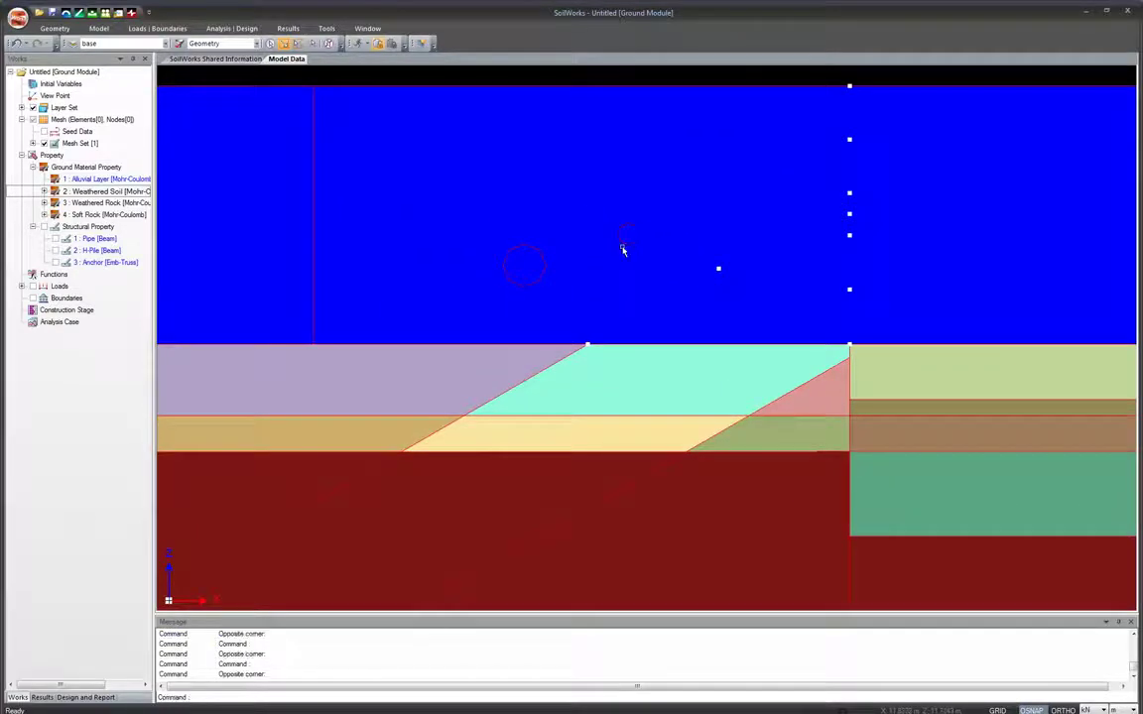
scroll(620, 258, down, 4)
scroll(277, 270, down, 1)
drag(94, 179, 382, 266)
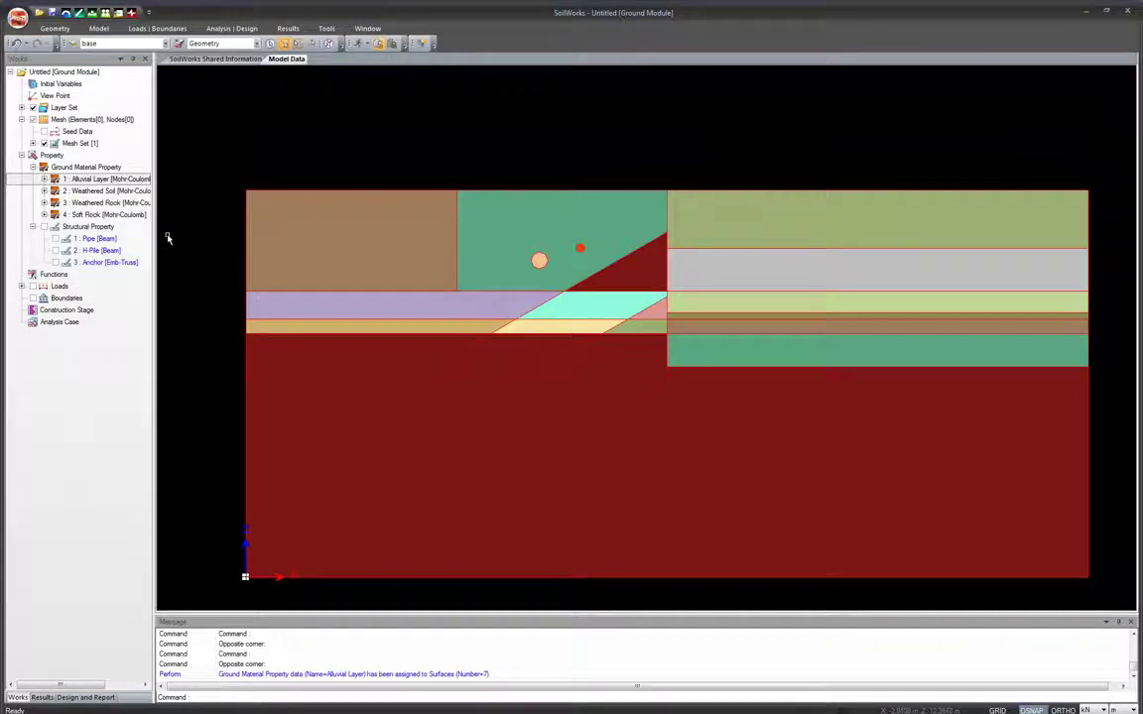
click(415, 417)
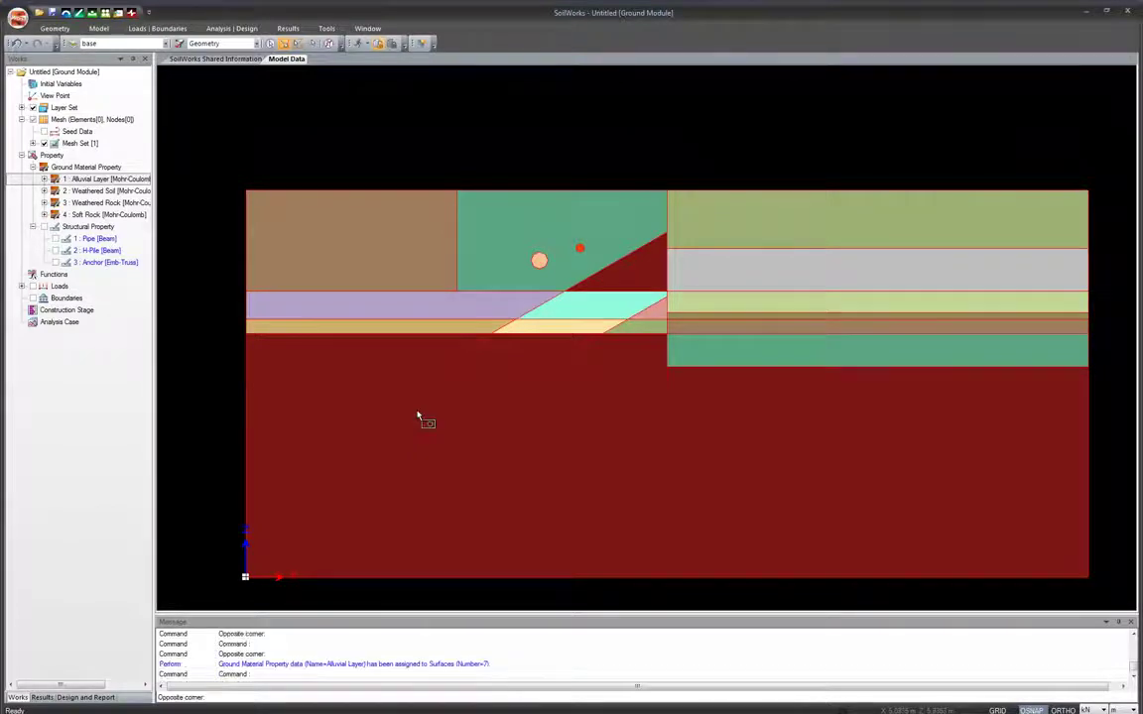
click(369, 440)
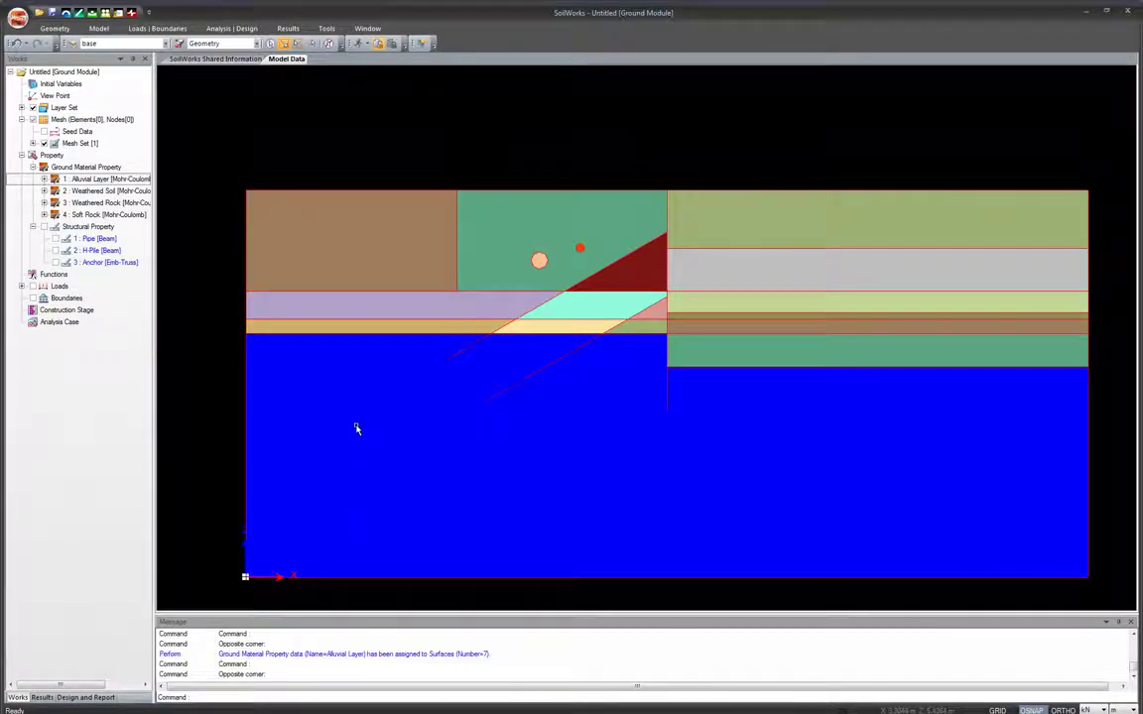
right_click(358, 427)
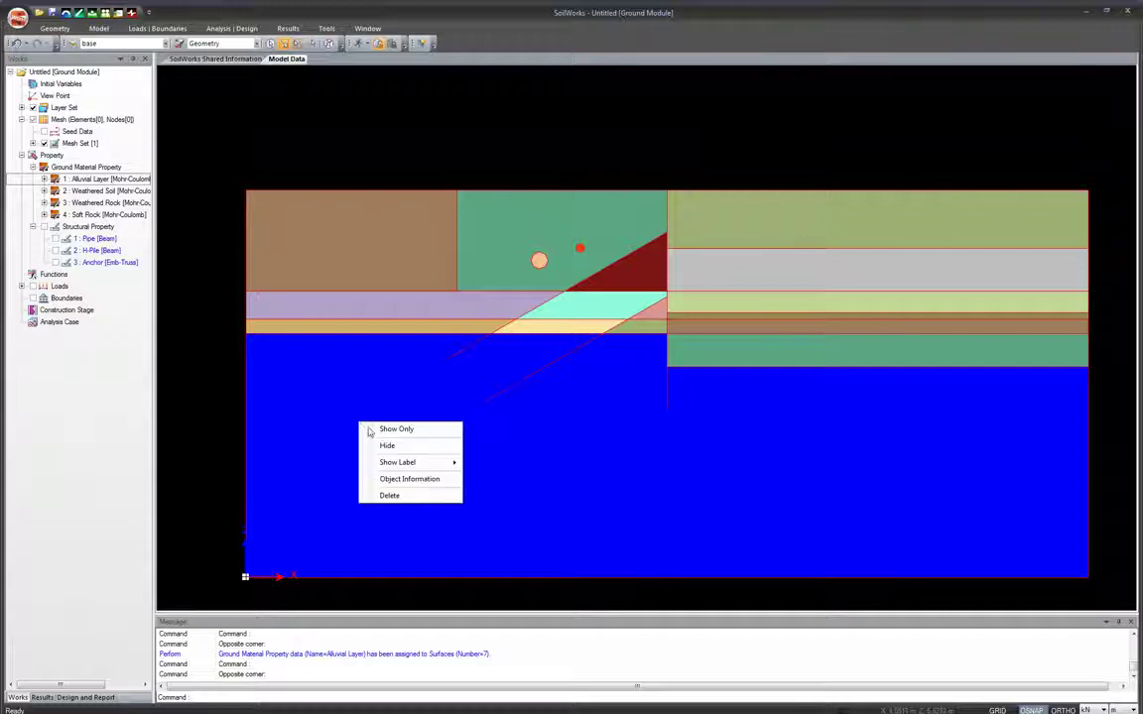
click(409, 478)
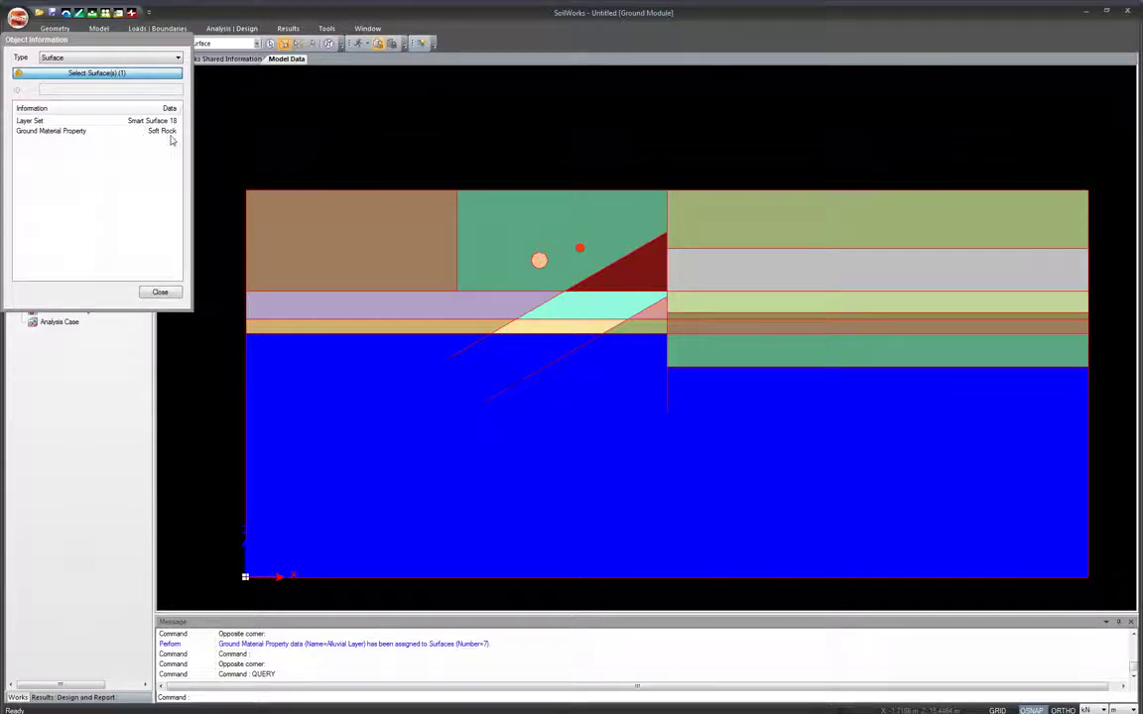
click(160, 292)
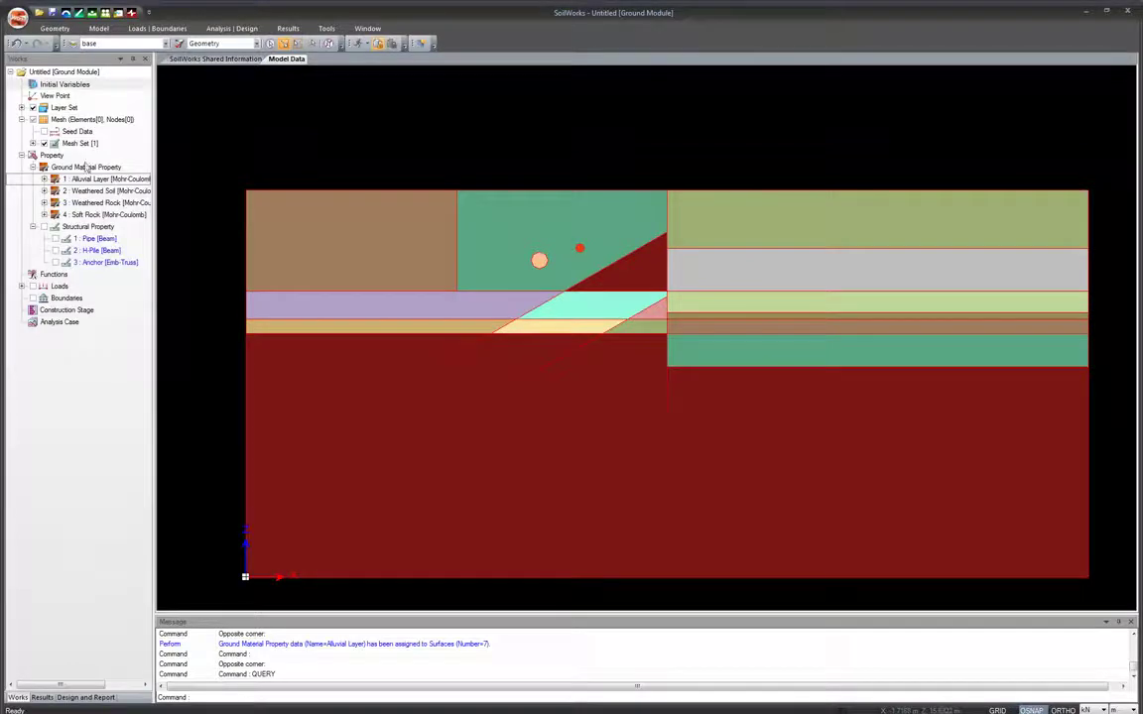
click(21, 109)
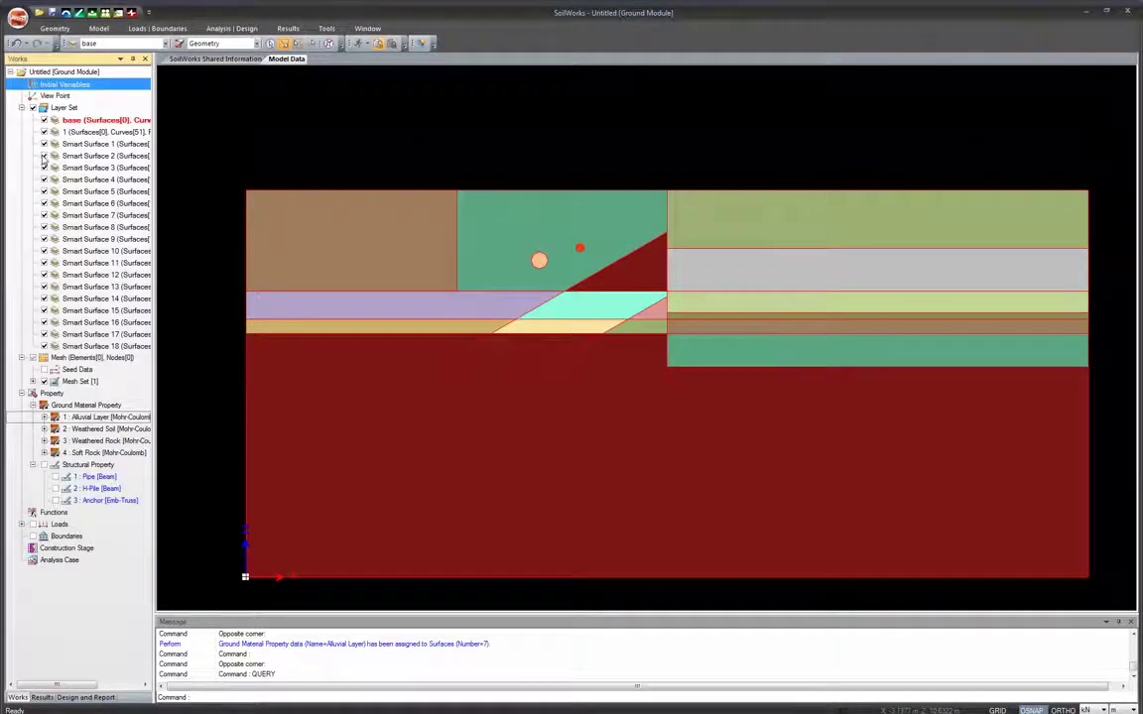
click(44, 180)
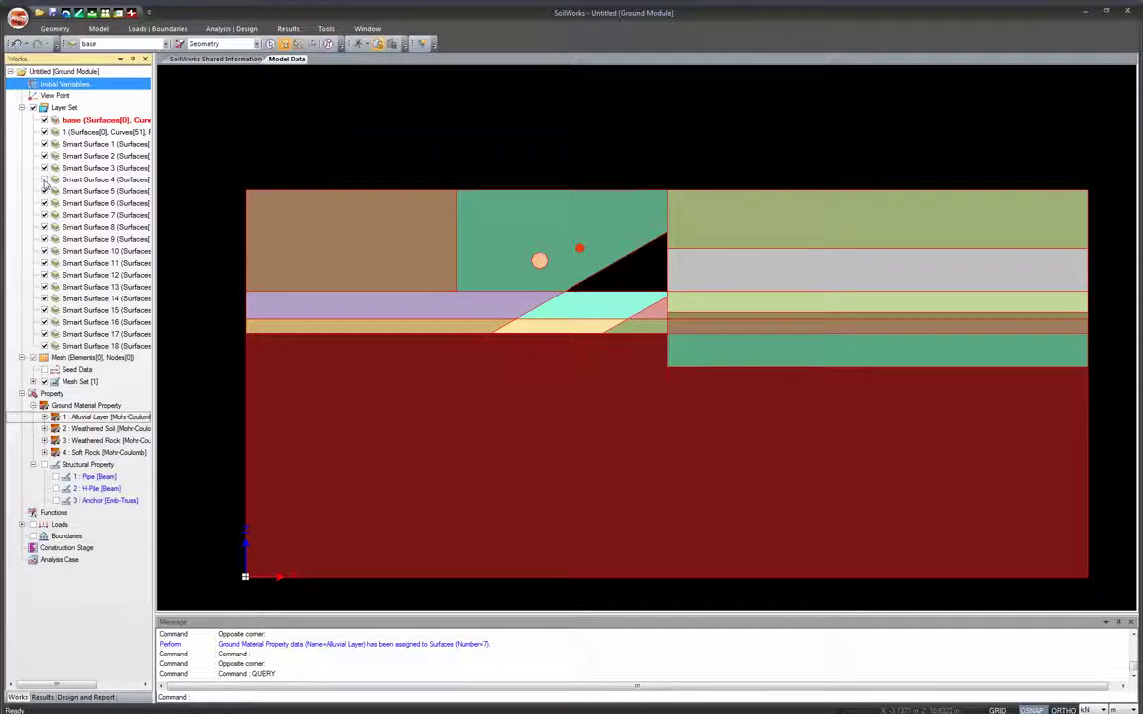
click(44, 180)
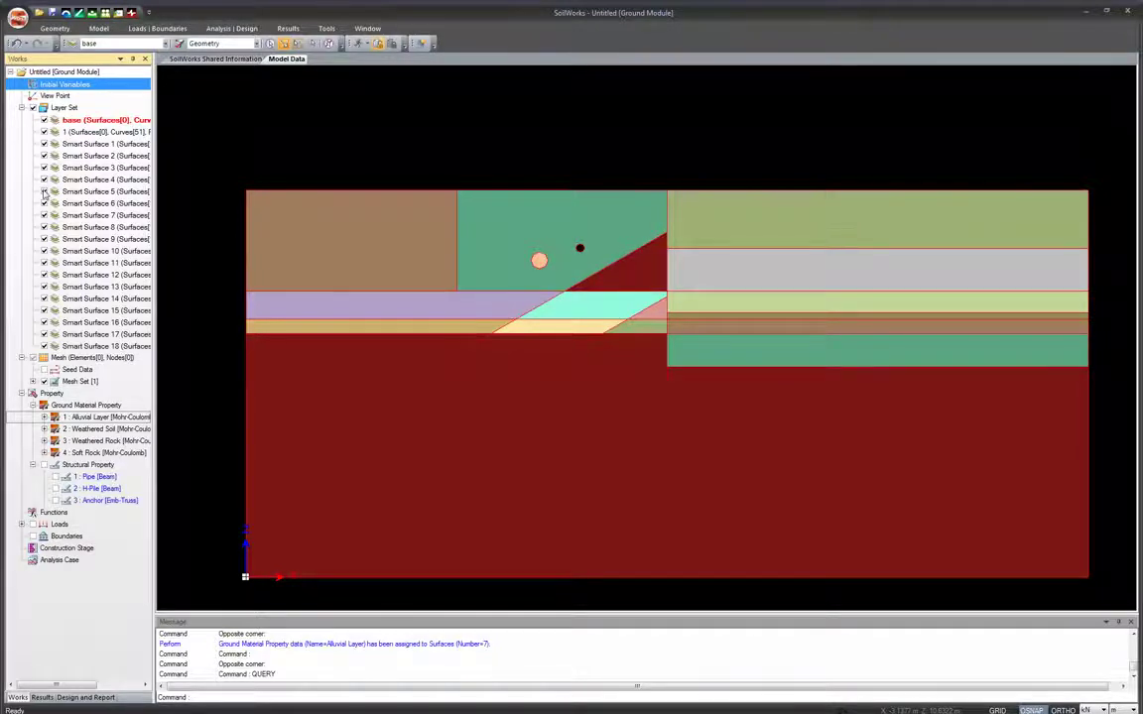
click(22, 108)
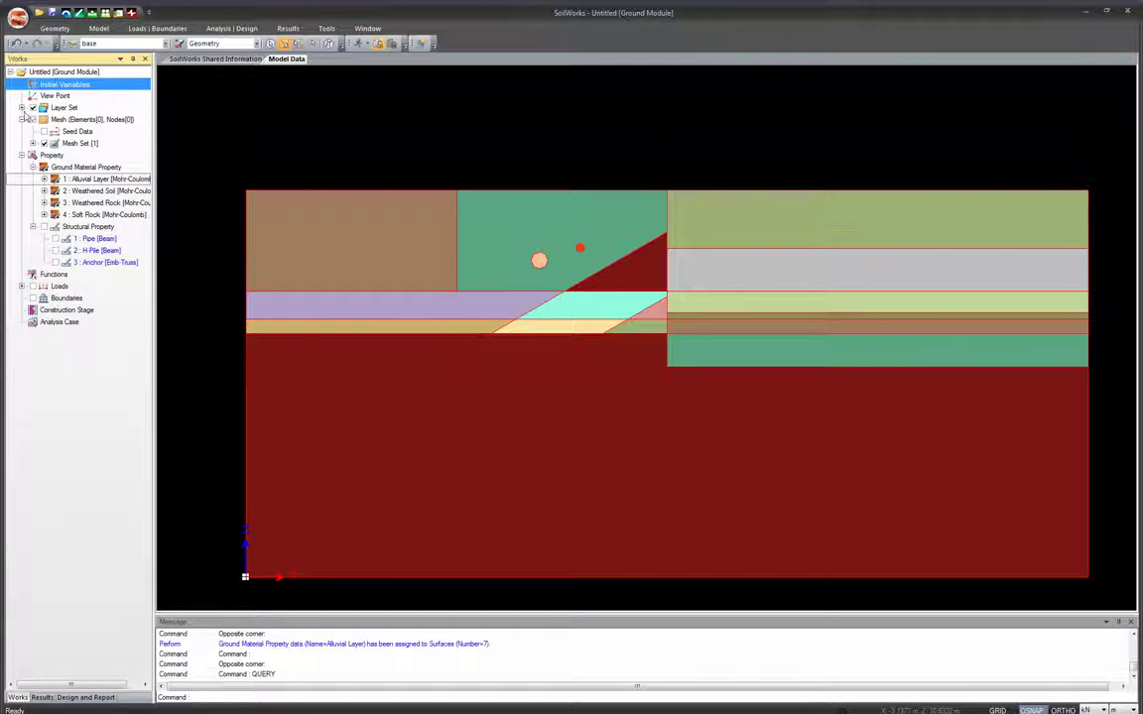
click(720, 425)
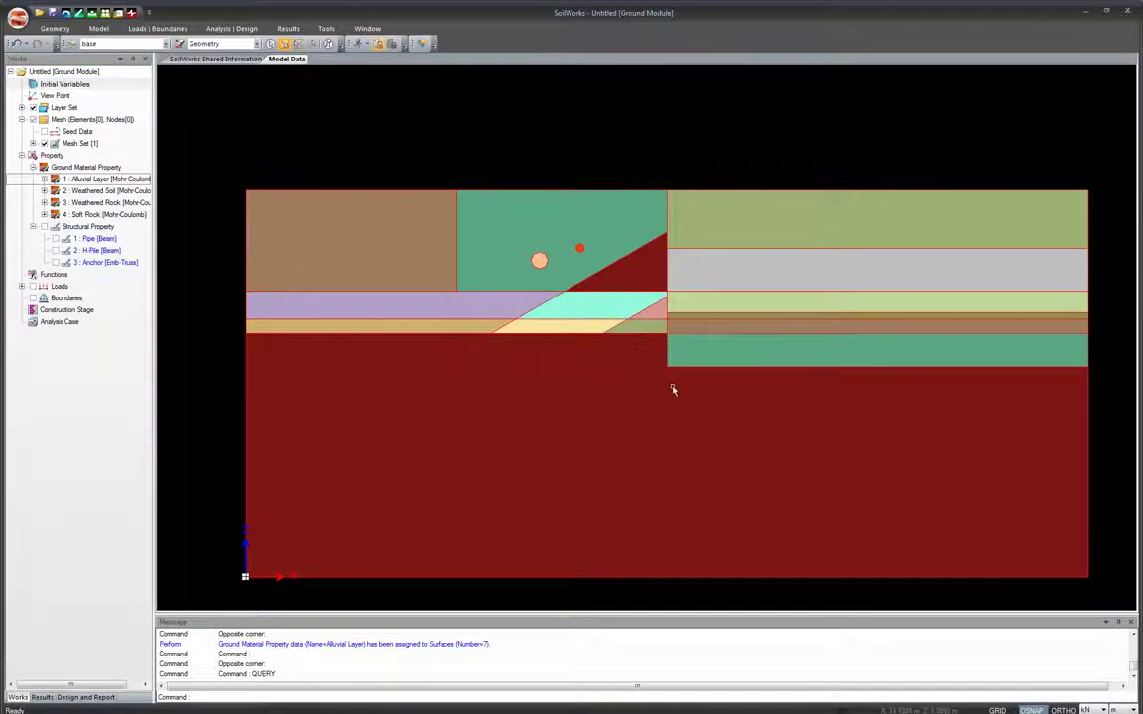
Select the vertical wall line at the excavation face and assign it 2 : H-Pile [Beam]
scroll(634, 396, up, 3)
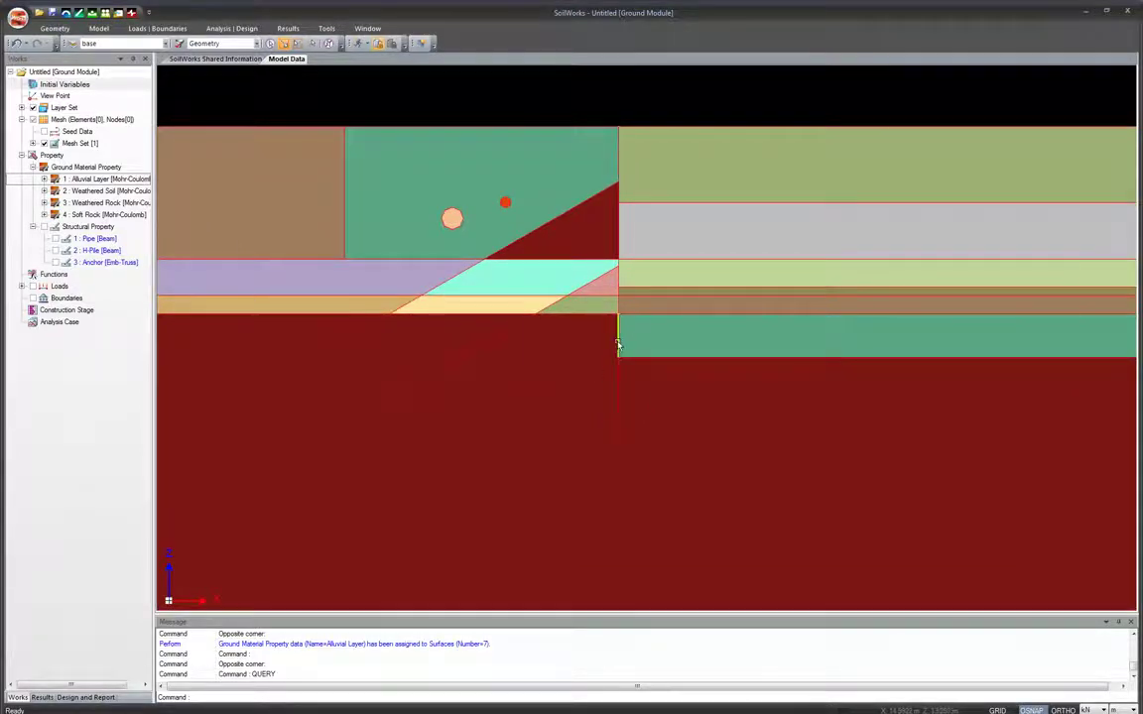
click(600, 424)
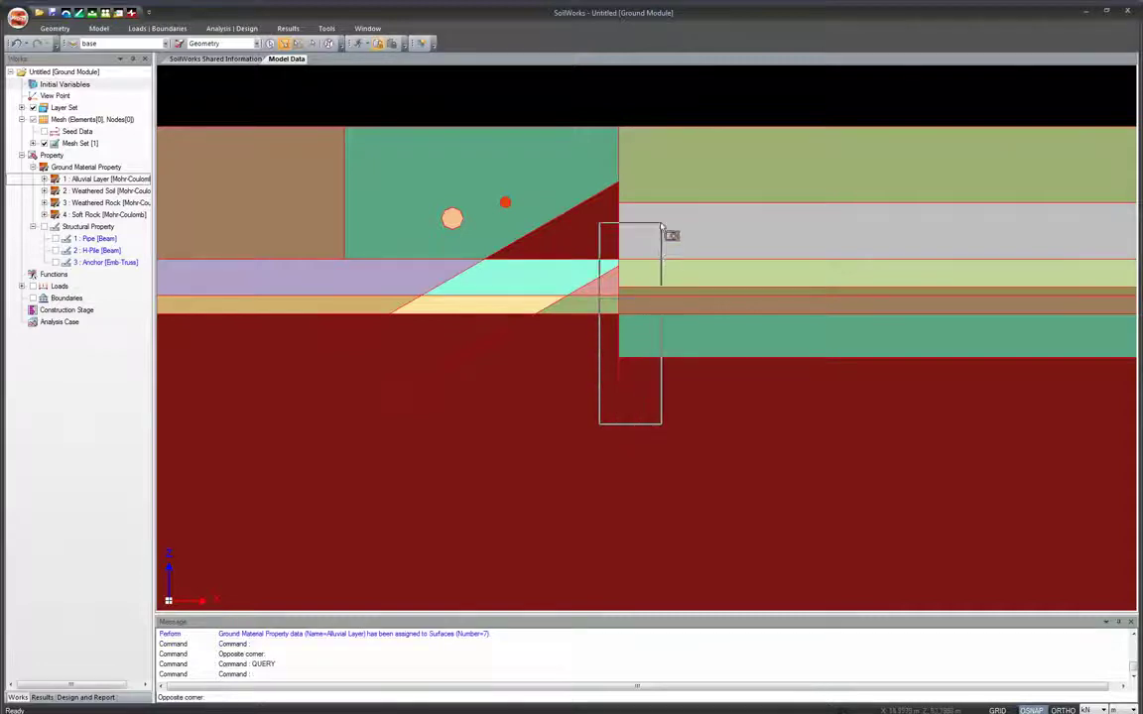
click(662, 228)
key(Escape)
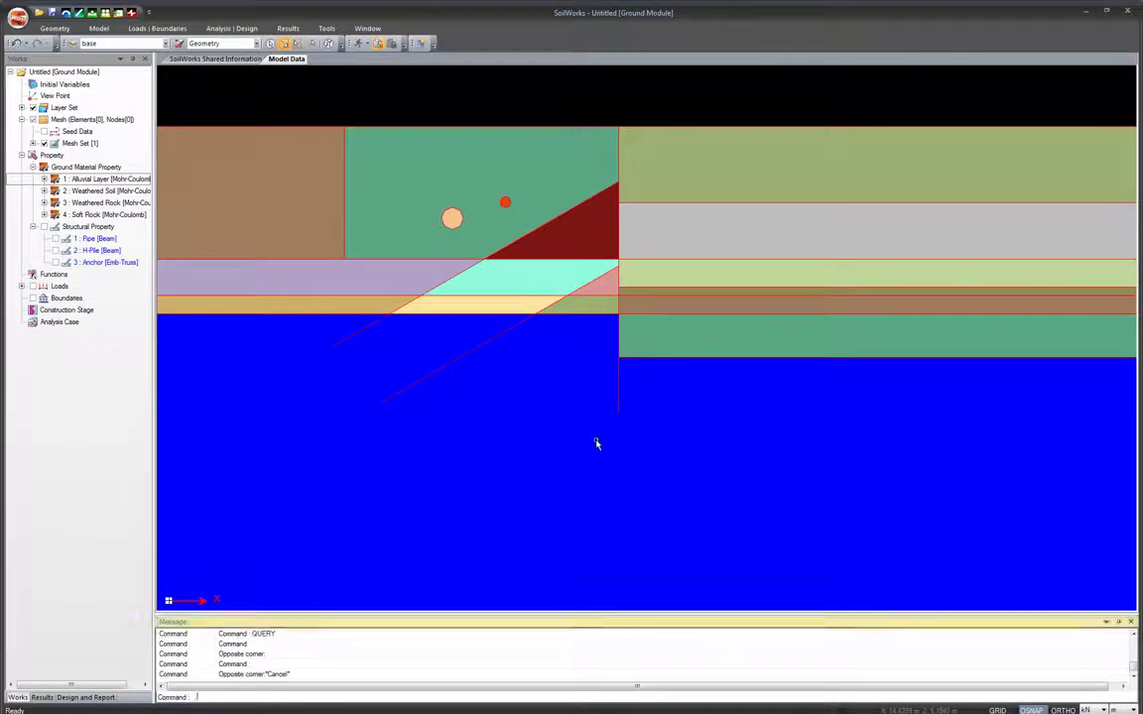
key(Escape)
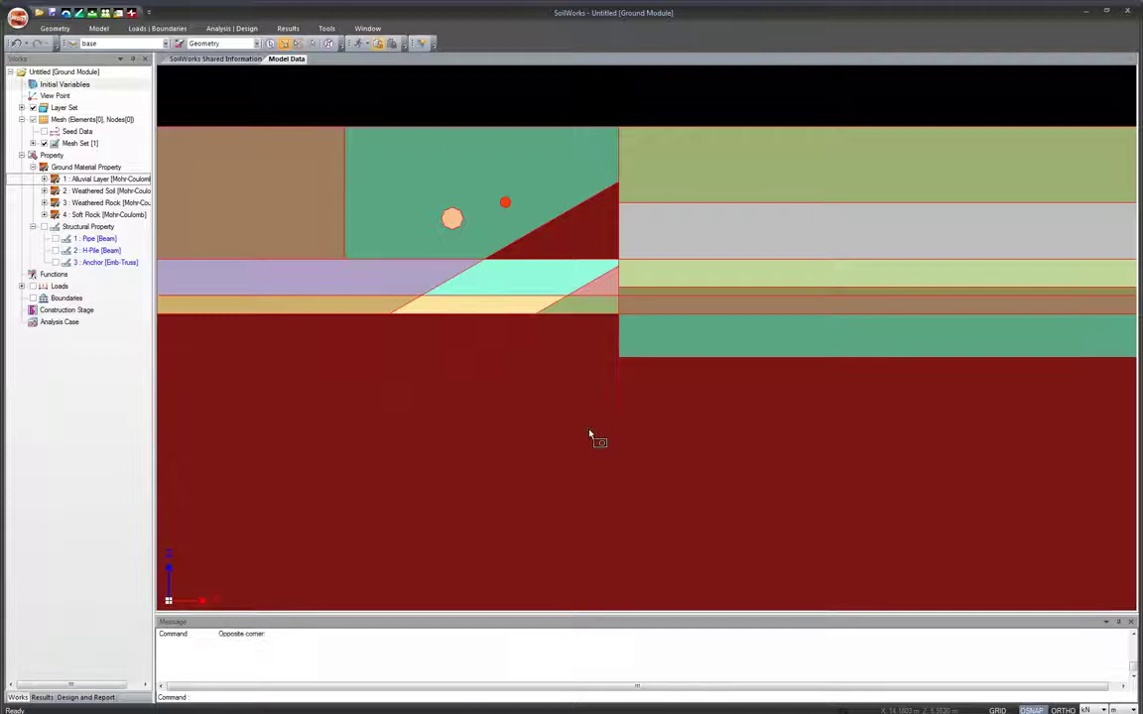
click(589, 433)
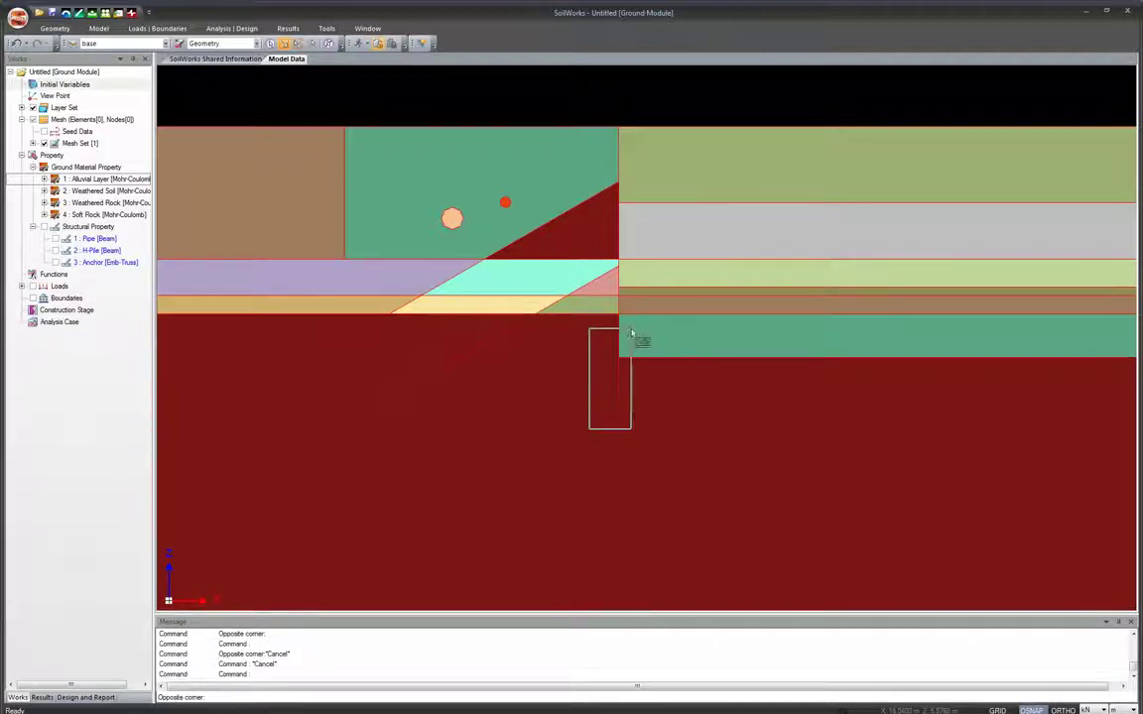
click(641, 114)
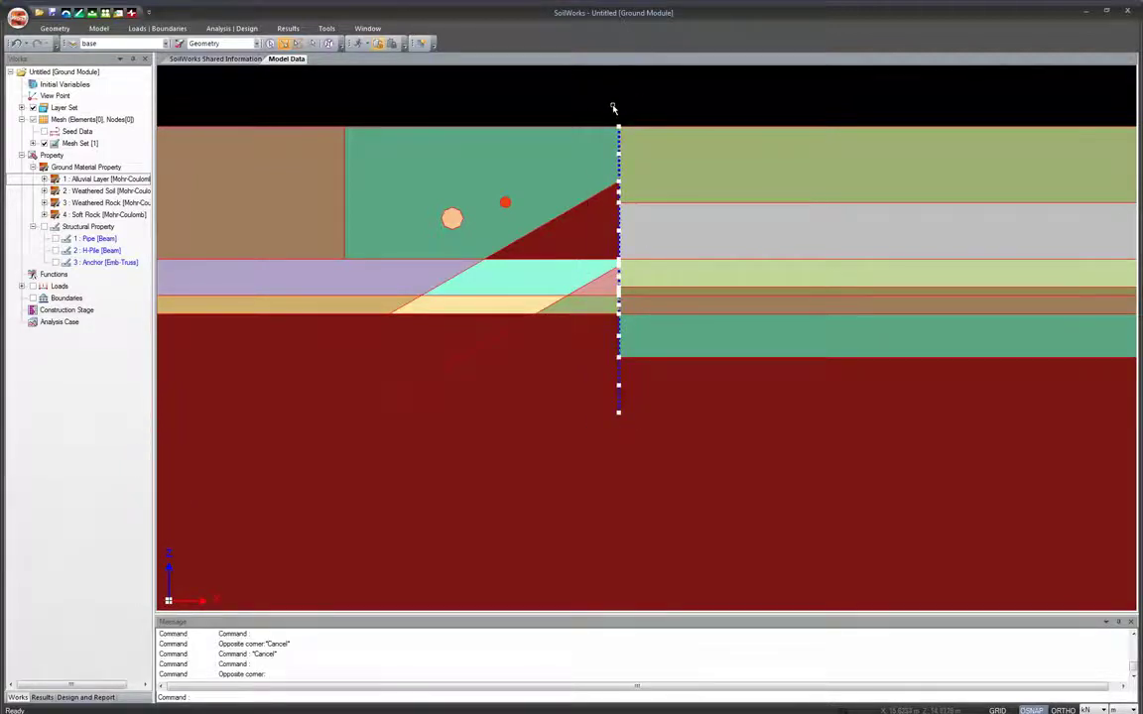
key(Escape)
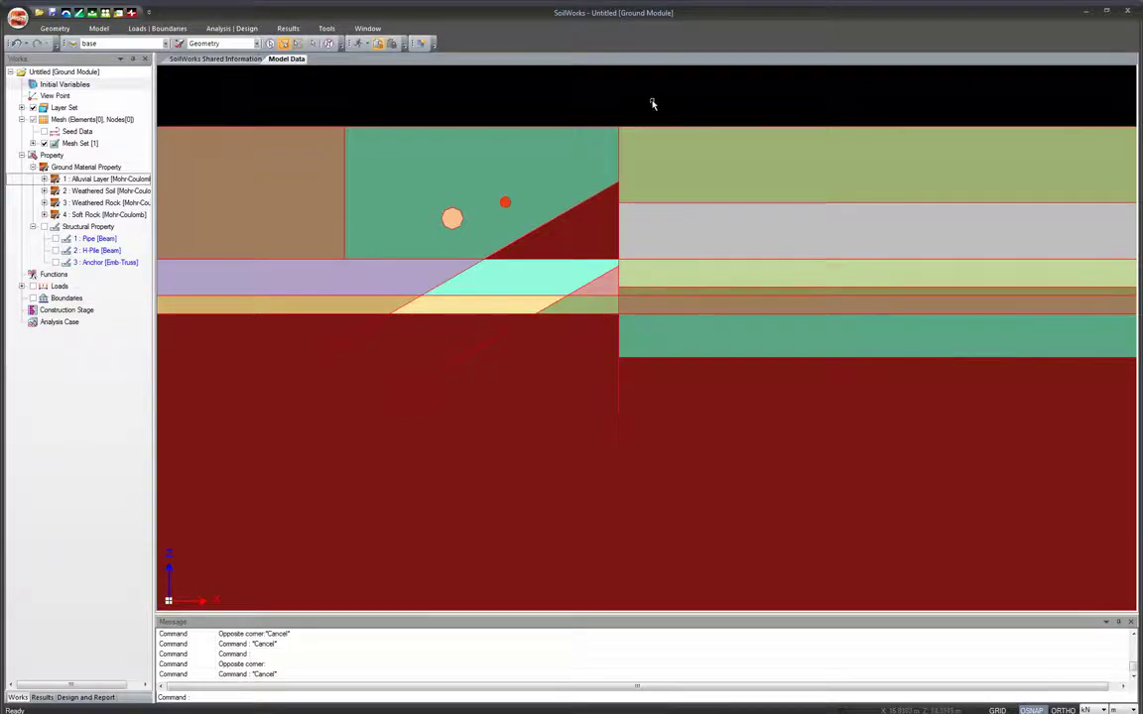
drag(654, 105, 602, 440)
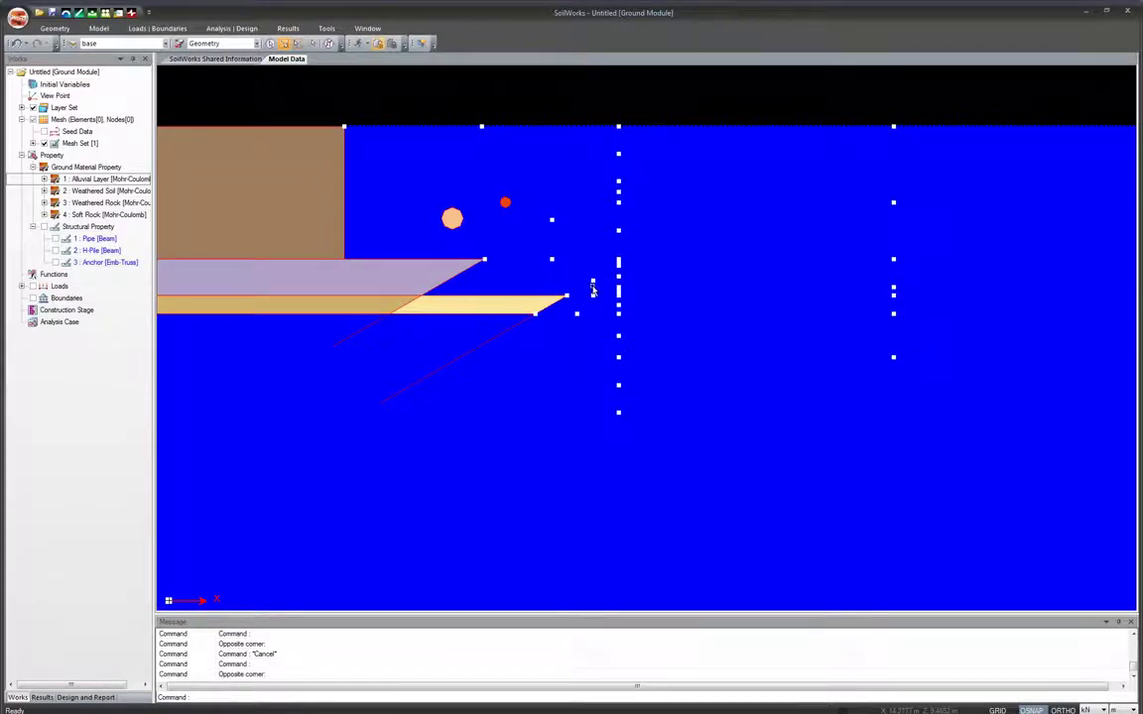
key(Escape)
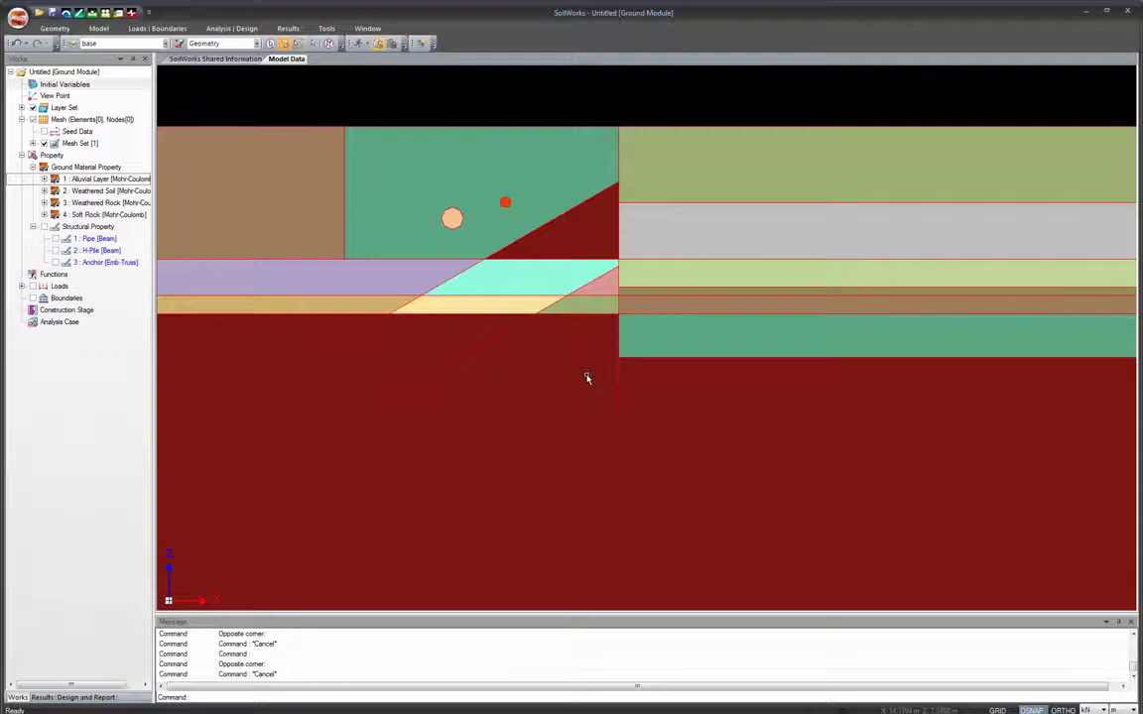
click(590, 431)
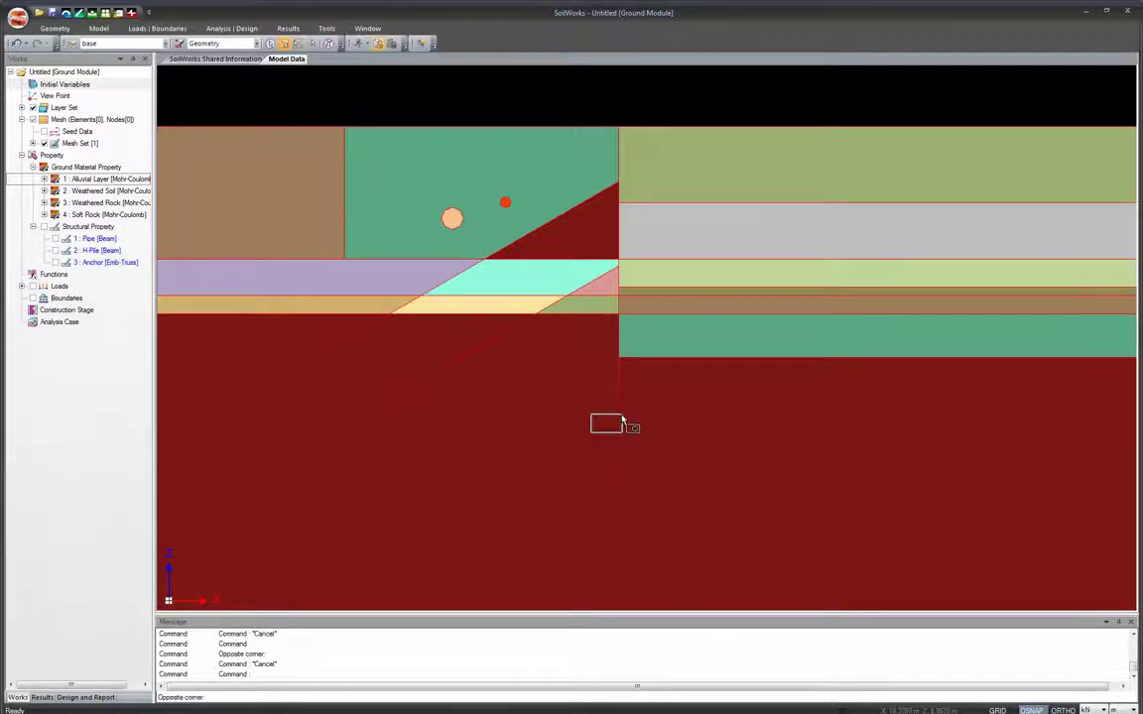
click(655, 116)
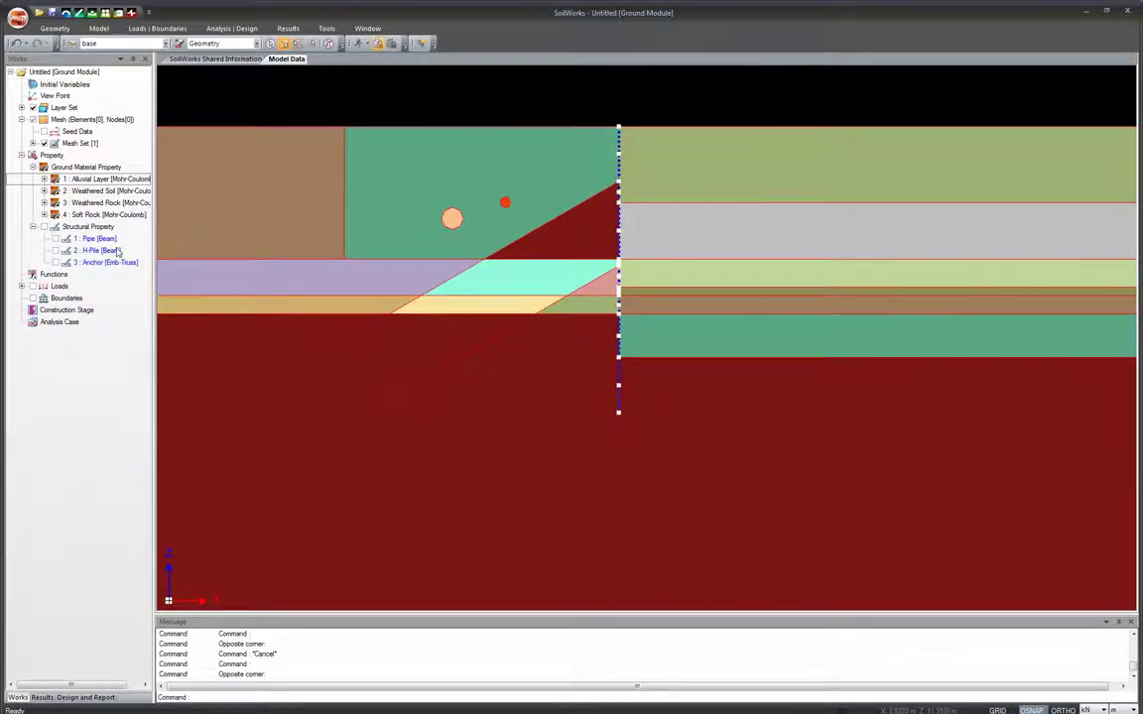
drag(87, 250, 592, 387)
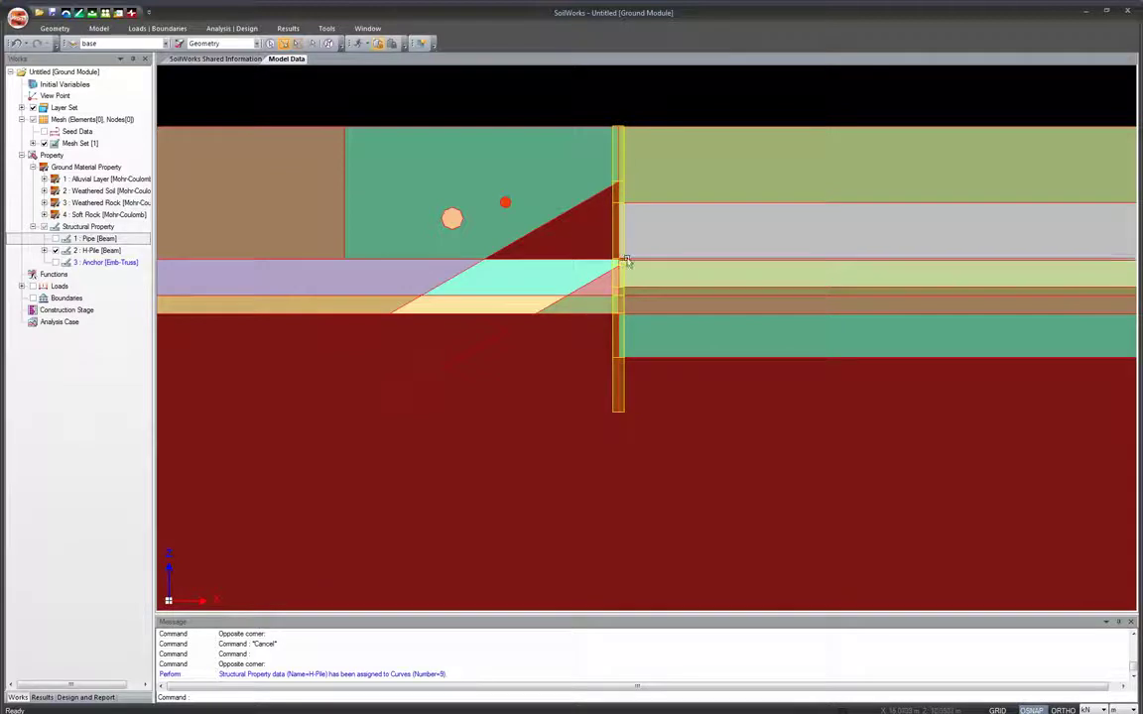
scroll(544, 406, down, 1)
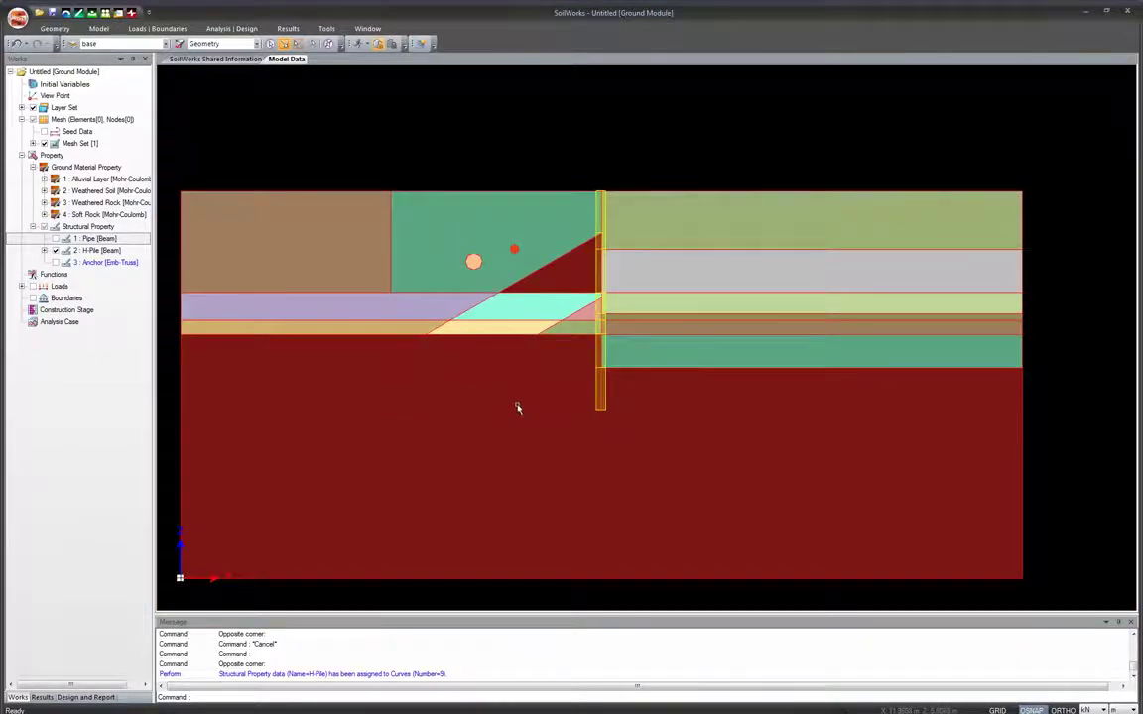
Assign the 1 : Pipe [Beam] property to the circular pipe outline
click(466, 242)
click(519, 275)
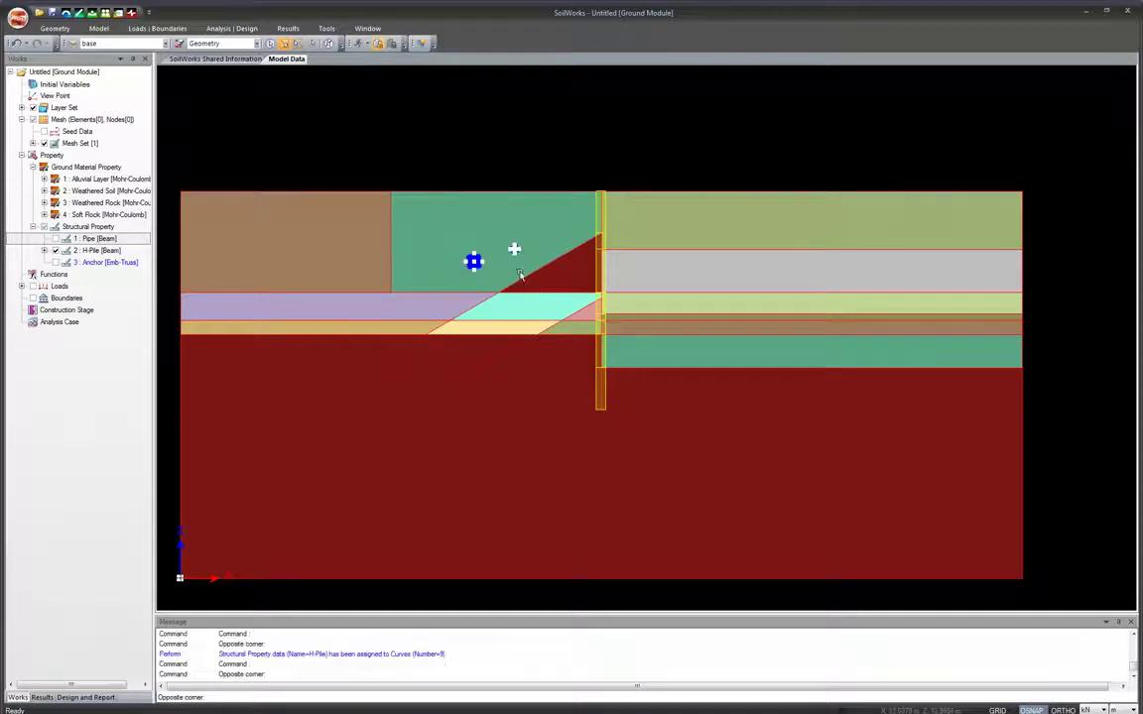
click(92, 240)
drag(92, 240, 476, 245)
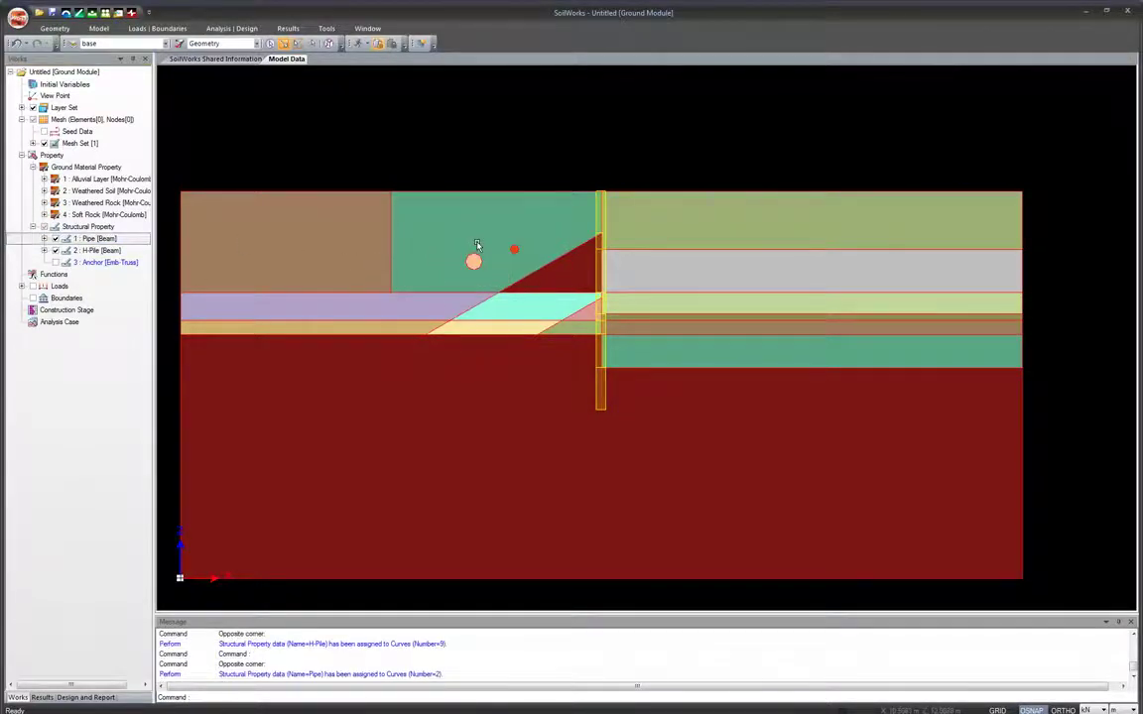
Select all segments of both inclined anchor lines and assign 3 : Anchor [Emb-Truss]
click(402, 350)
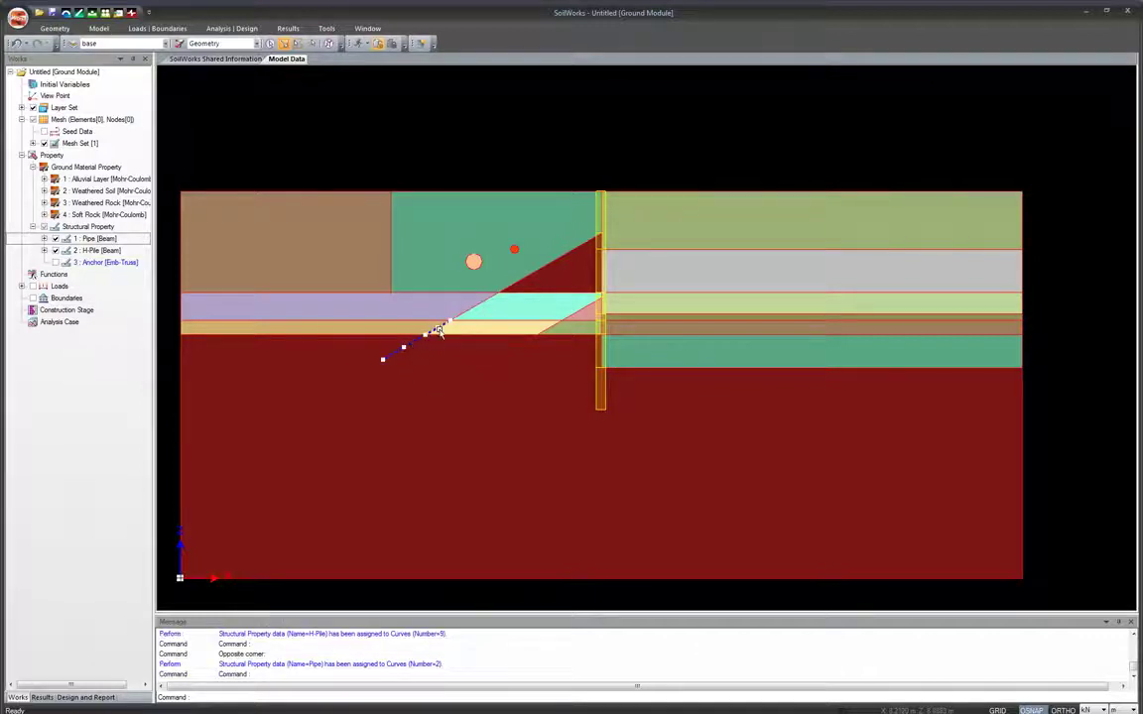
click(468, 309)
click(520, 280)
click(573, 249)
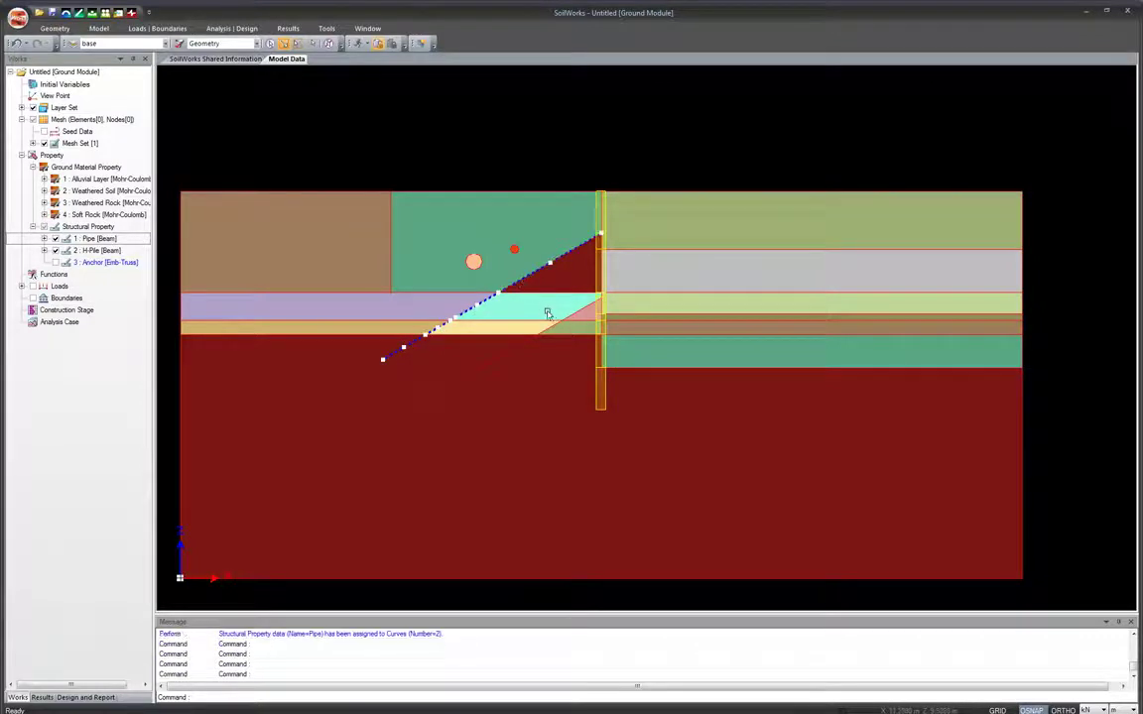
click(546, 332)
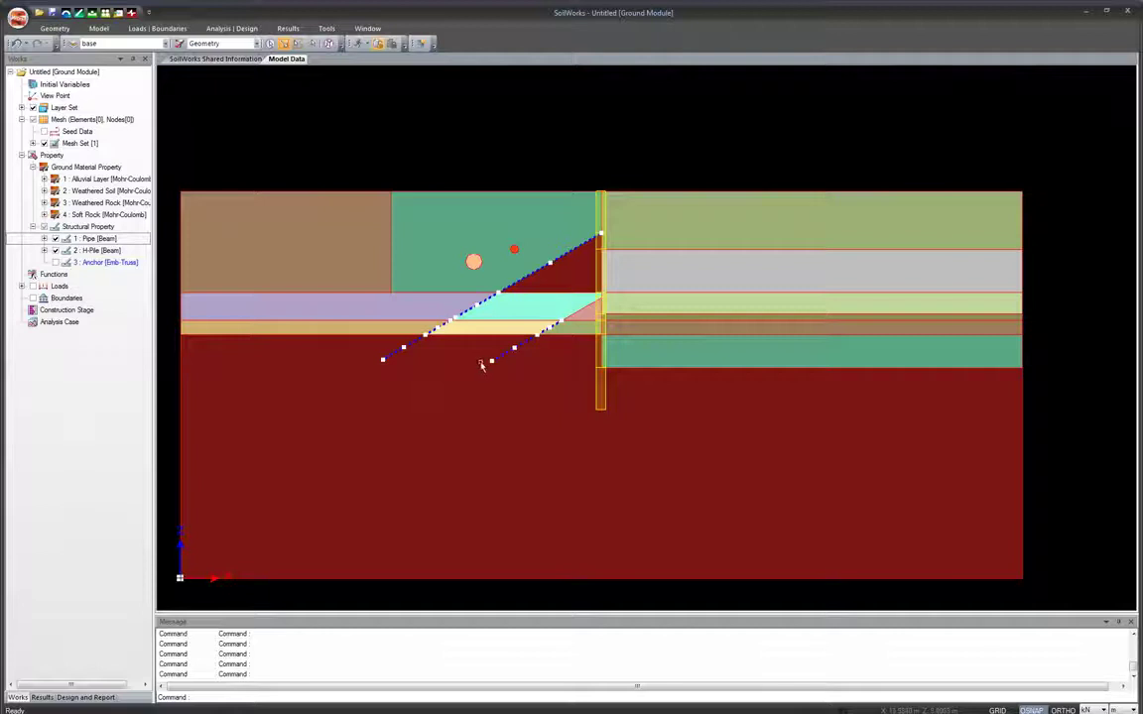
click(452, 383)
drag(104, 262, 335, 313)
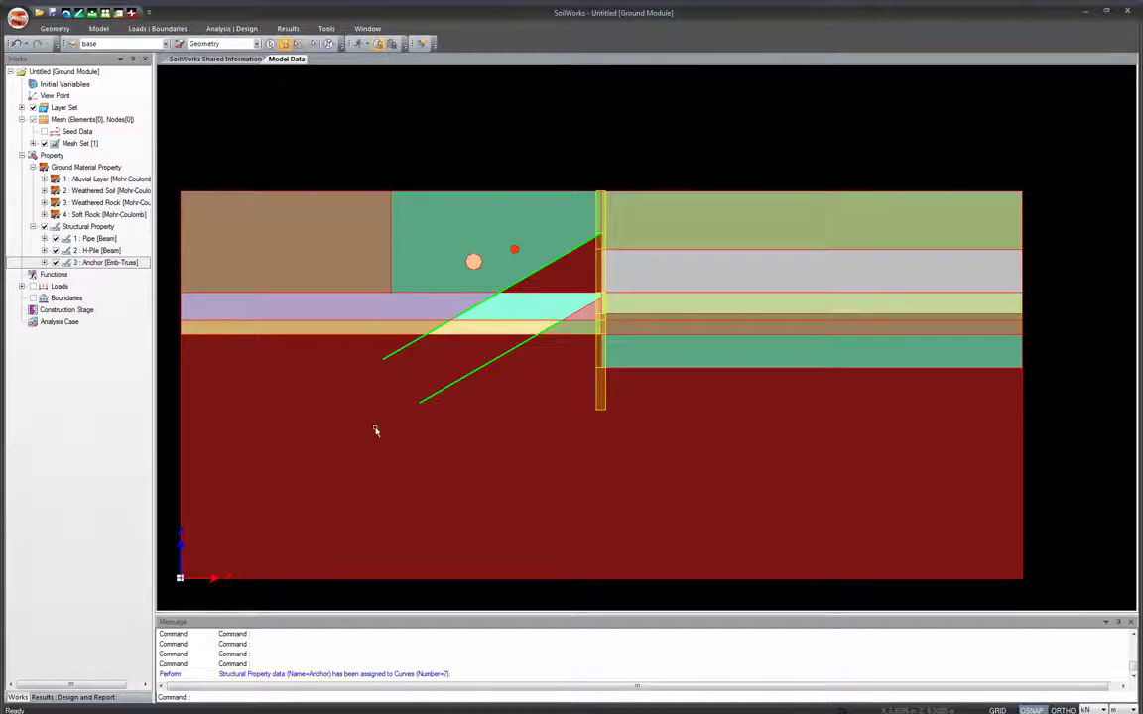
drag(370, 456, 380, 454)
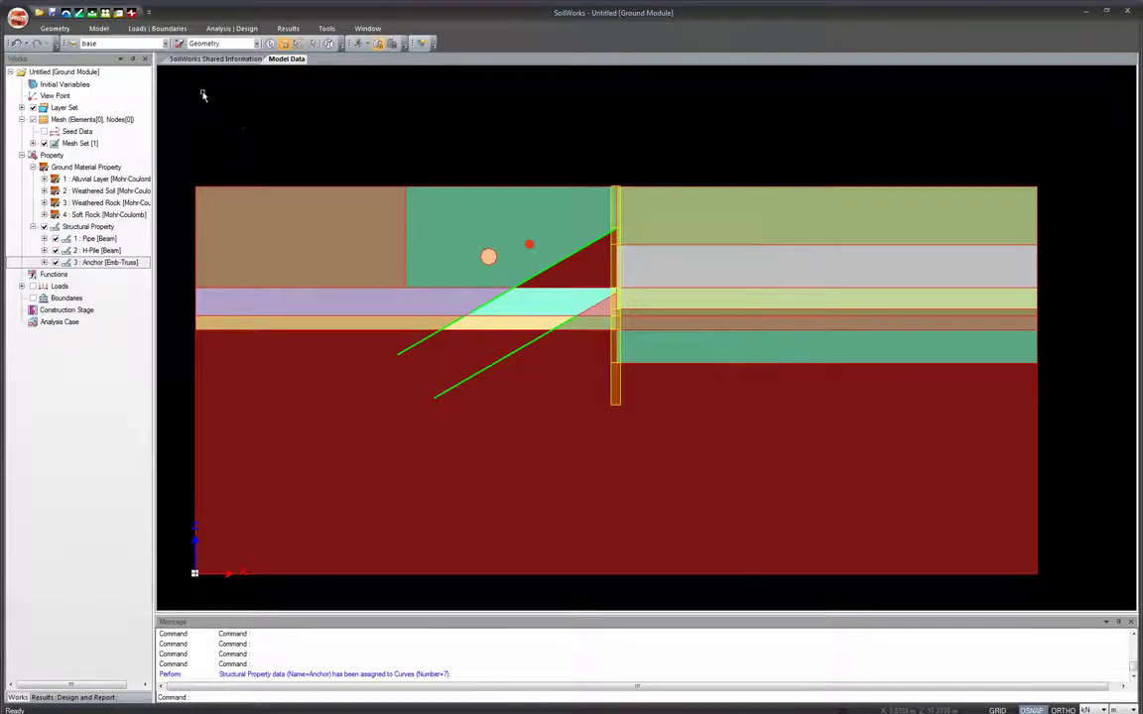
Run Smart Mesh with Very Fine Mesh and Register each Mesh Set by Domains kept on
click(100, 29)
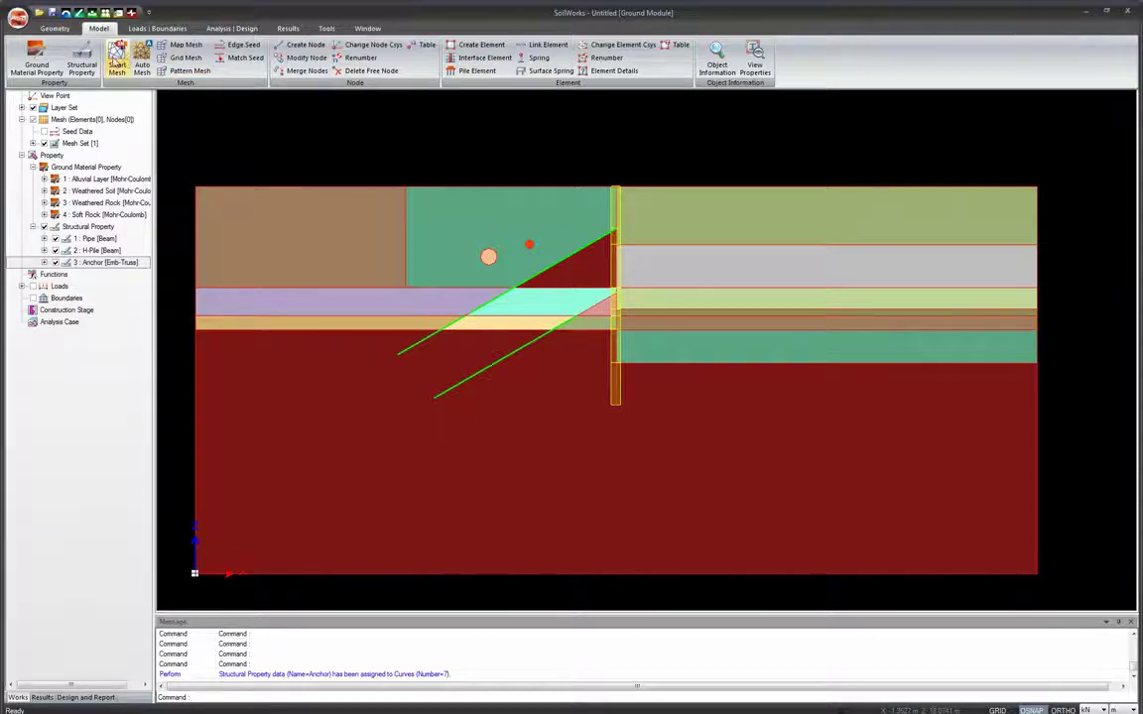
click(116, 63)
drag(114, 32, 301, 206)
click(207, 234)
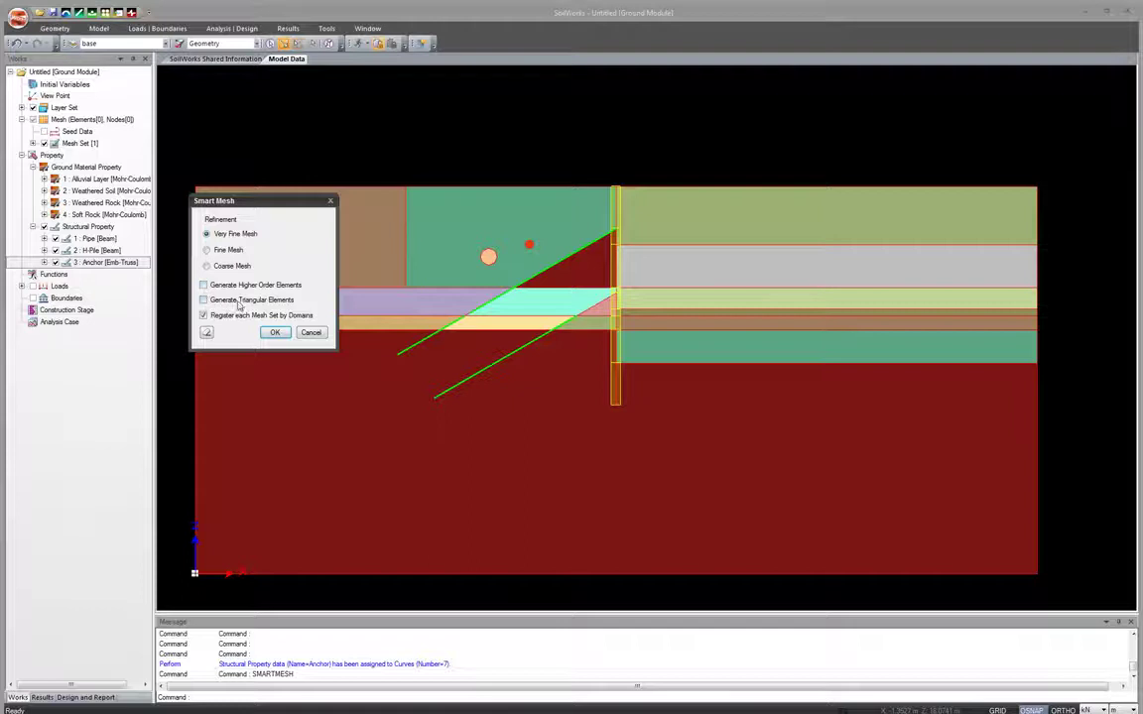
click(273, 334)
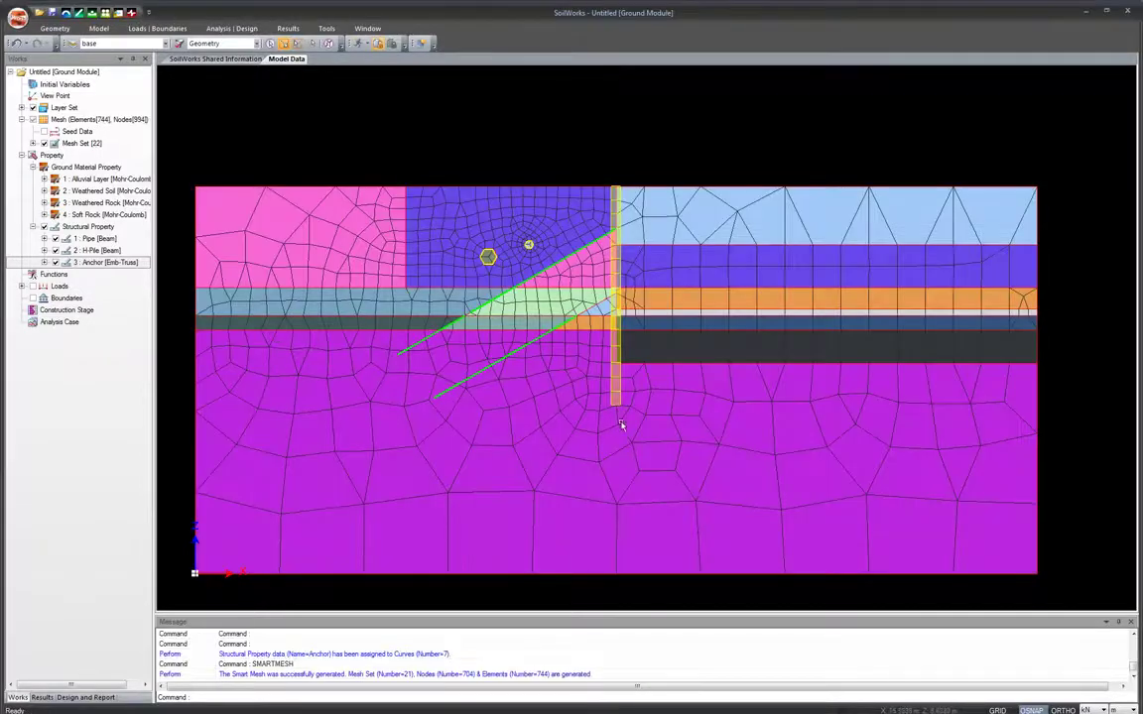
Expand the mesh sets and rename Alluvial Layer 1 to 'Excavation Level 3'
scroll(533, 416, down, 1)
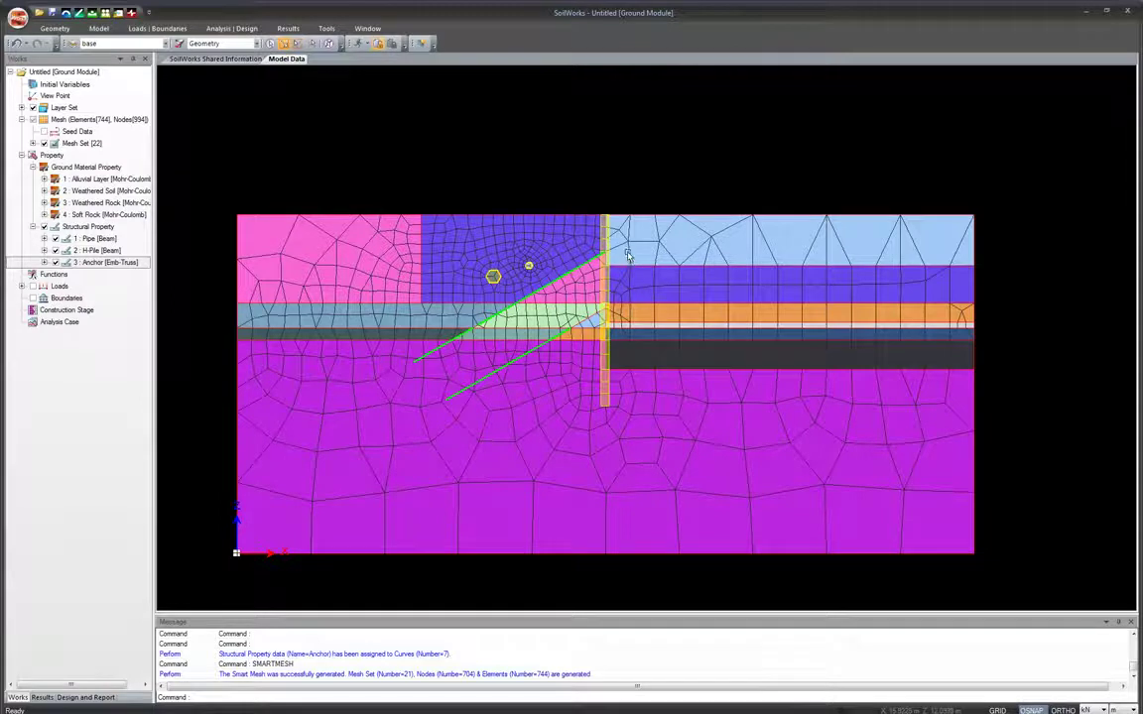
click(21, 119)
click(21, 119)
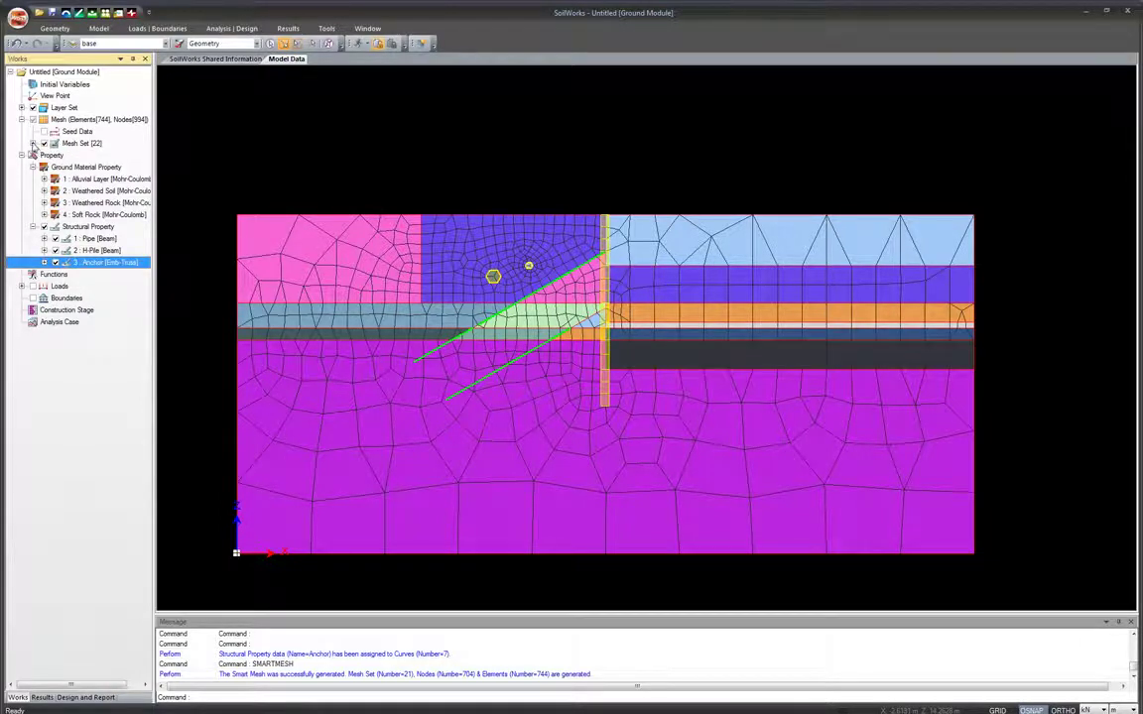
click(33, 143)
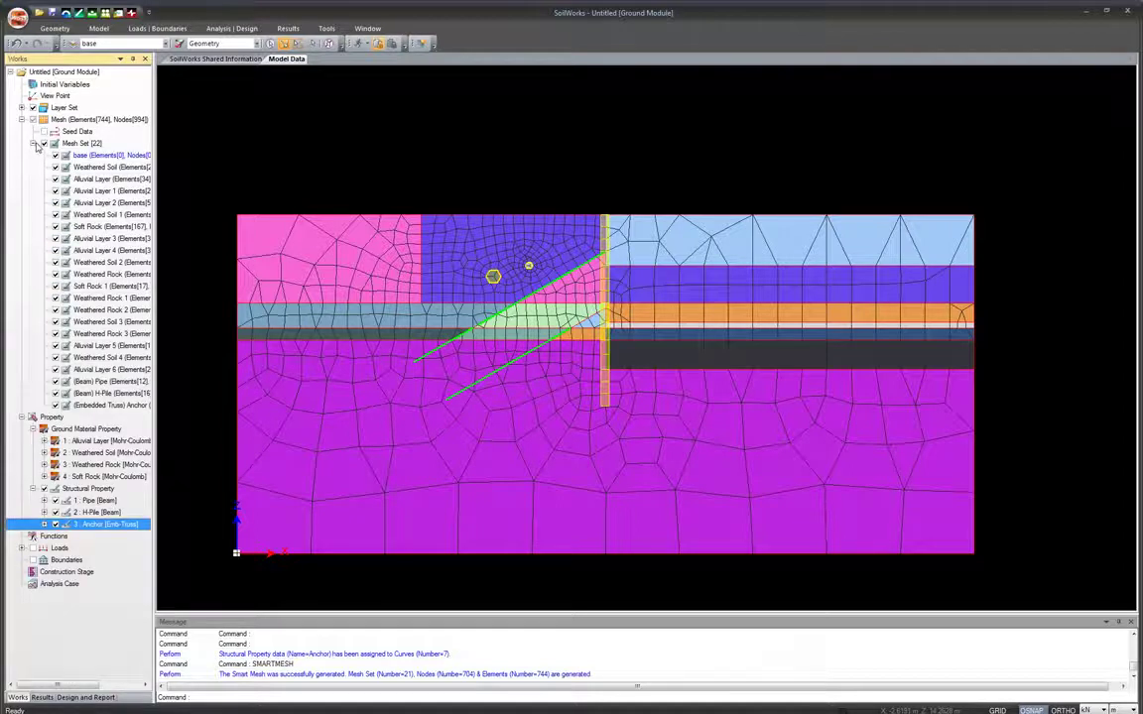
click(107, 202)
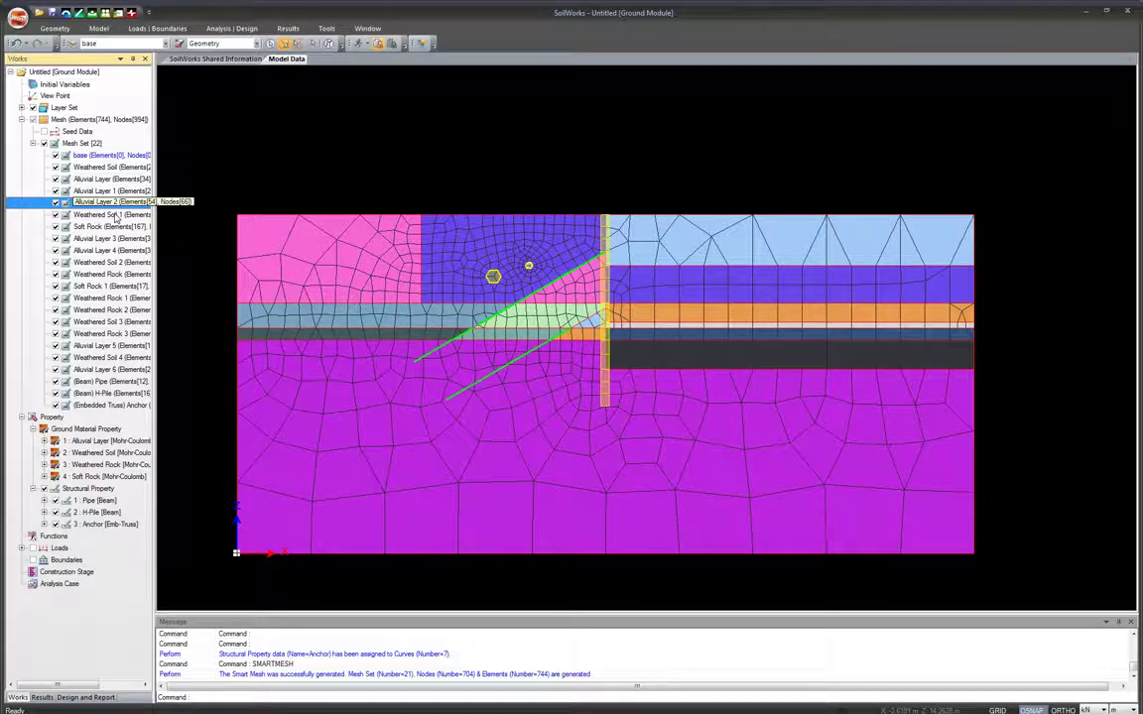
click(56, 180)
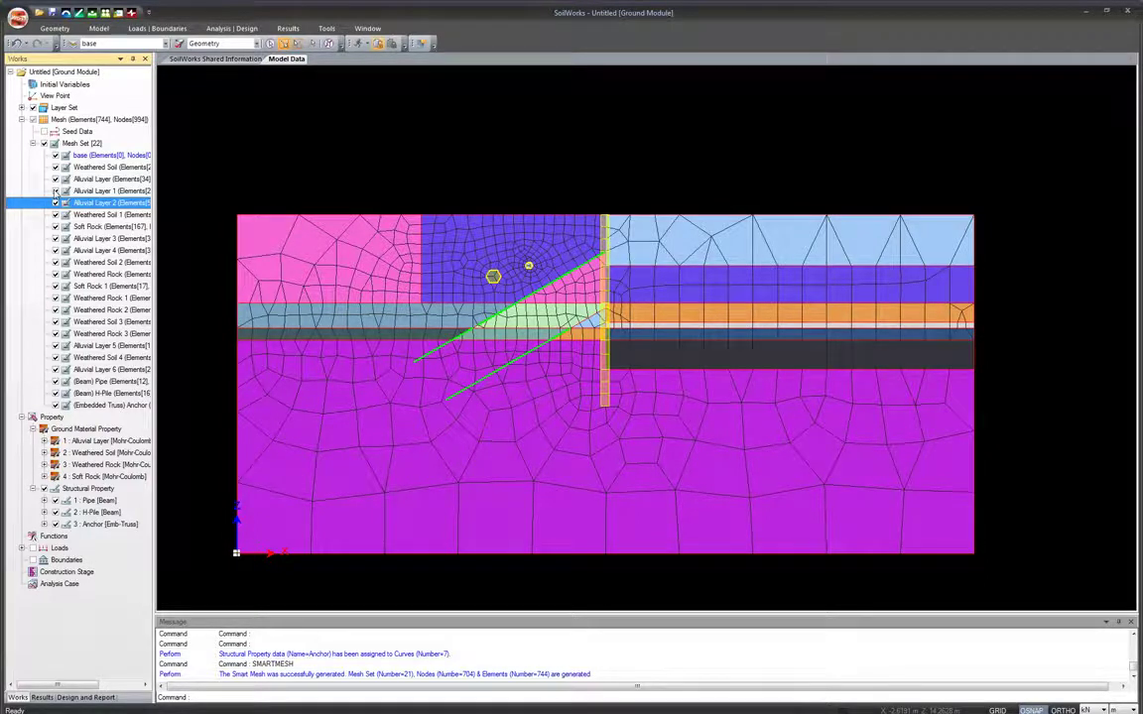
click(97, 190)
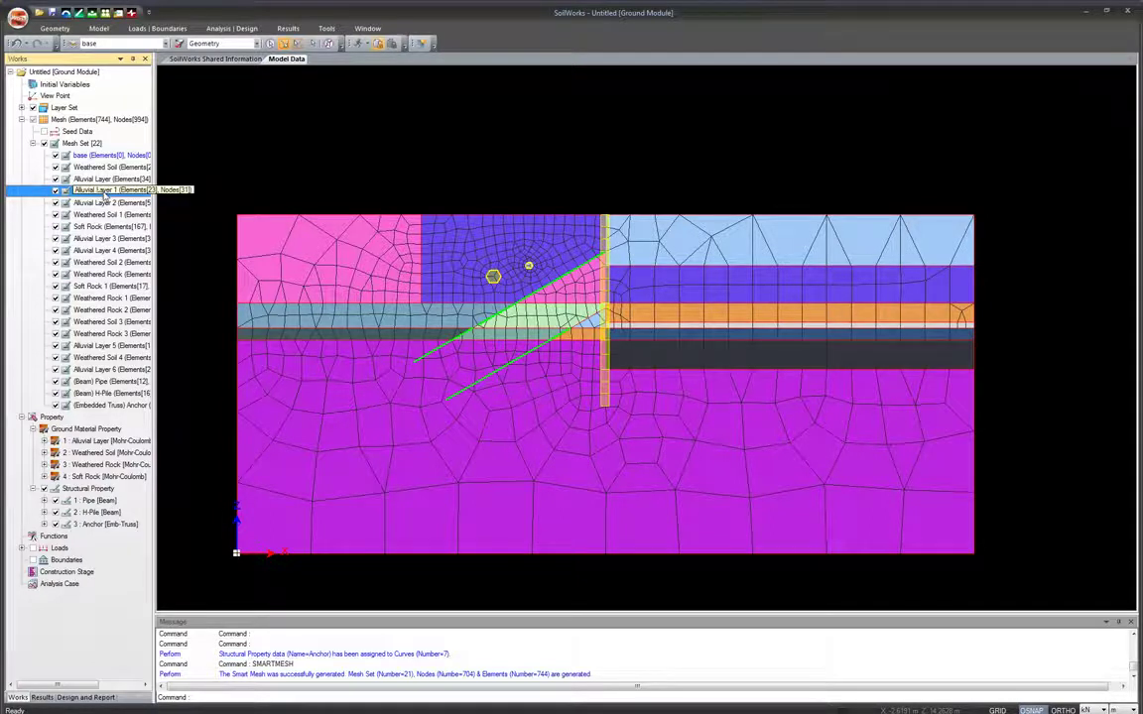
right_click(104, 194)
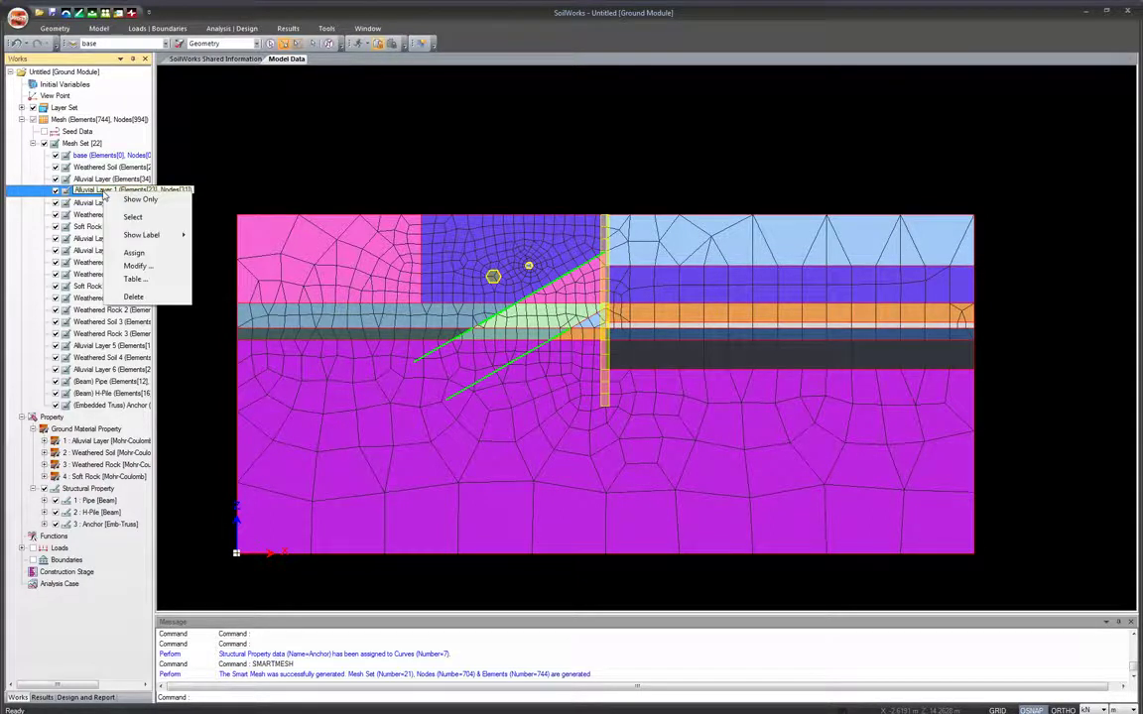
key(Escape)
click(99, 191)
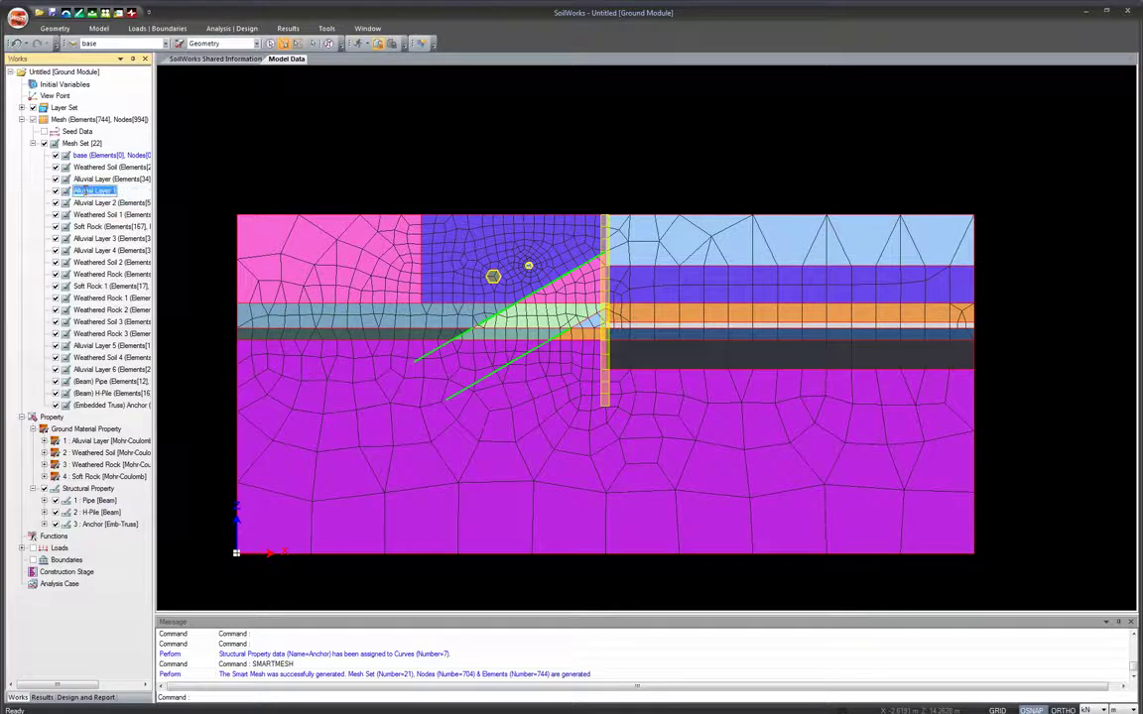
text(Excavation Level 3)
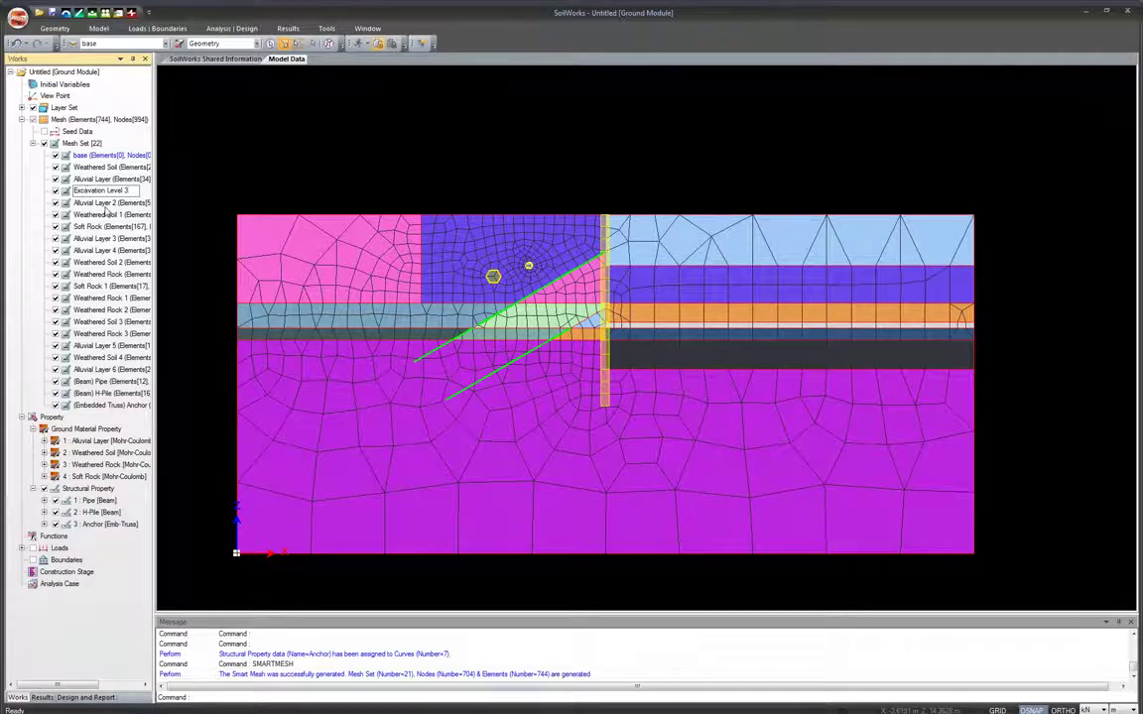
click(91, 203)
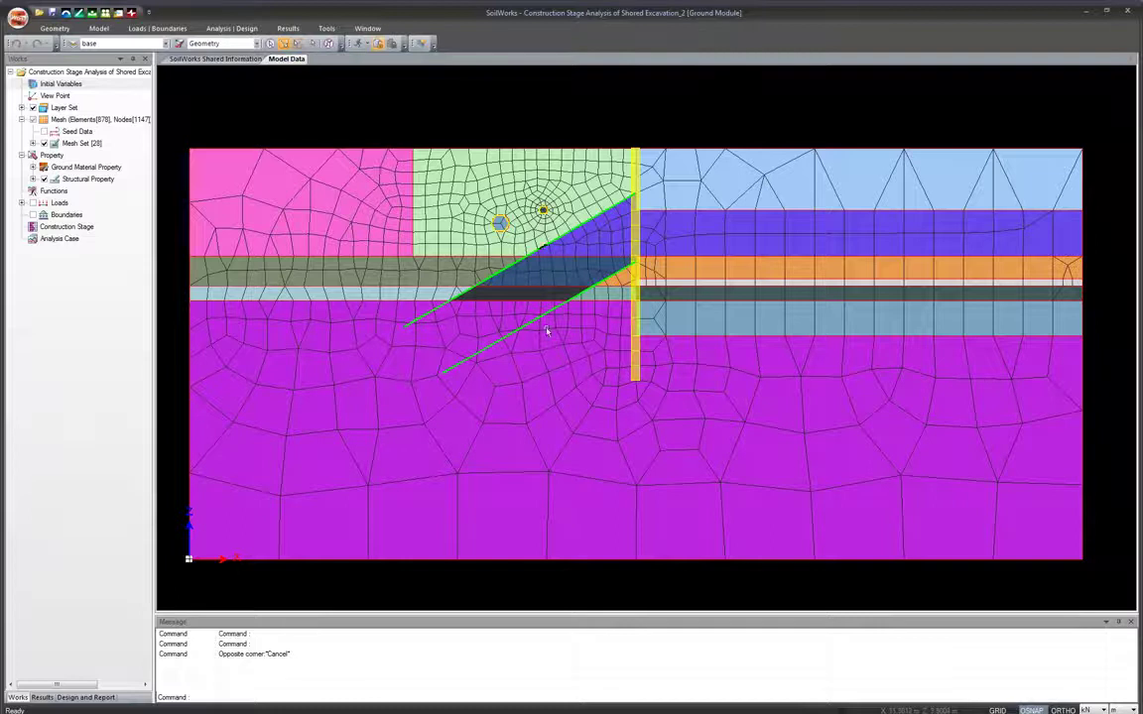
Review the 28 mesh sets in the Works tree, then switch to the Model ribbon
click(24, 122)
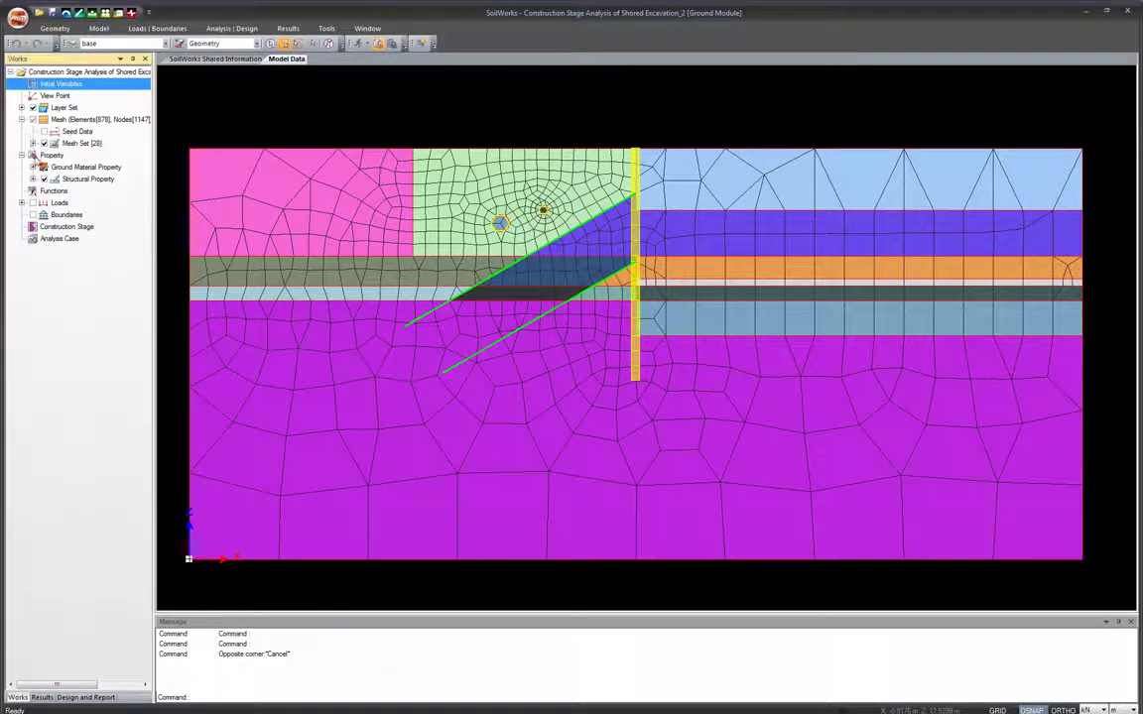
click(33, 143)
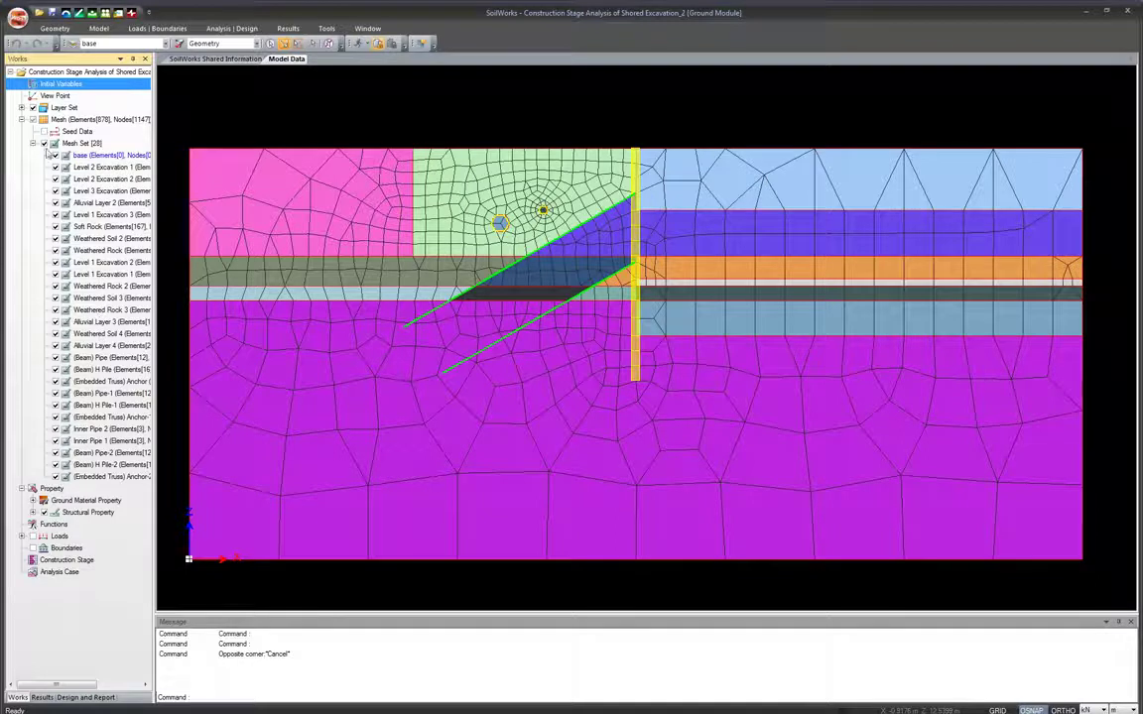
click(33, 143)
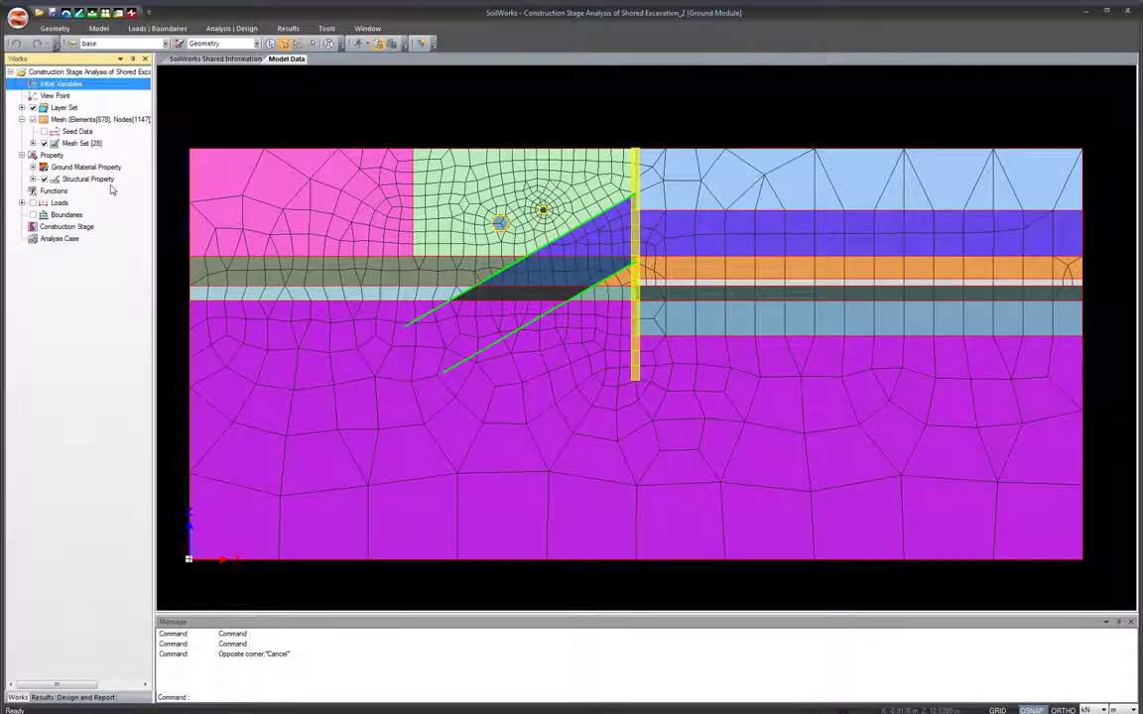
click(160, 186)
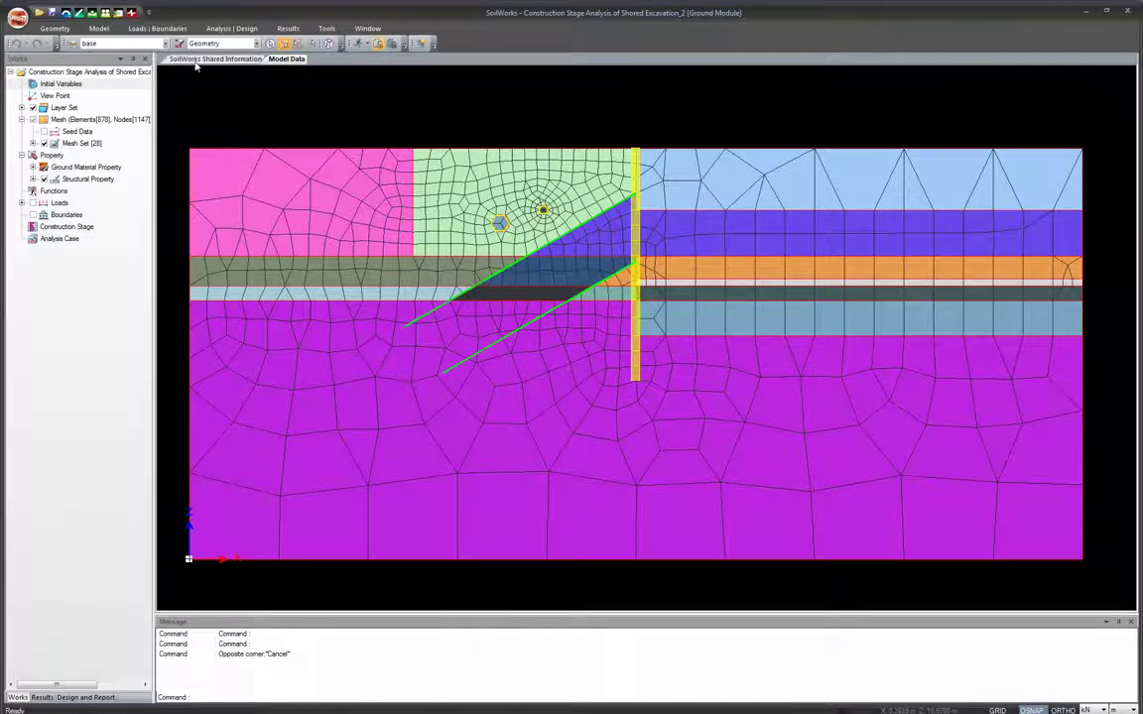
click(99, 28)
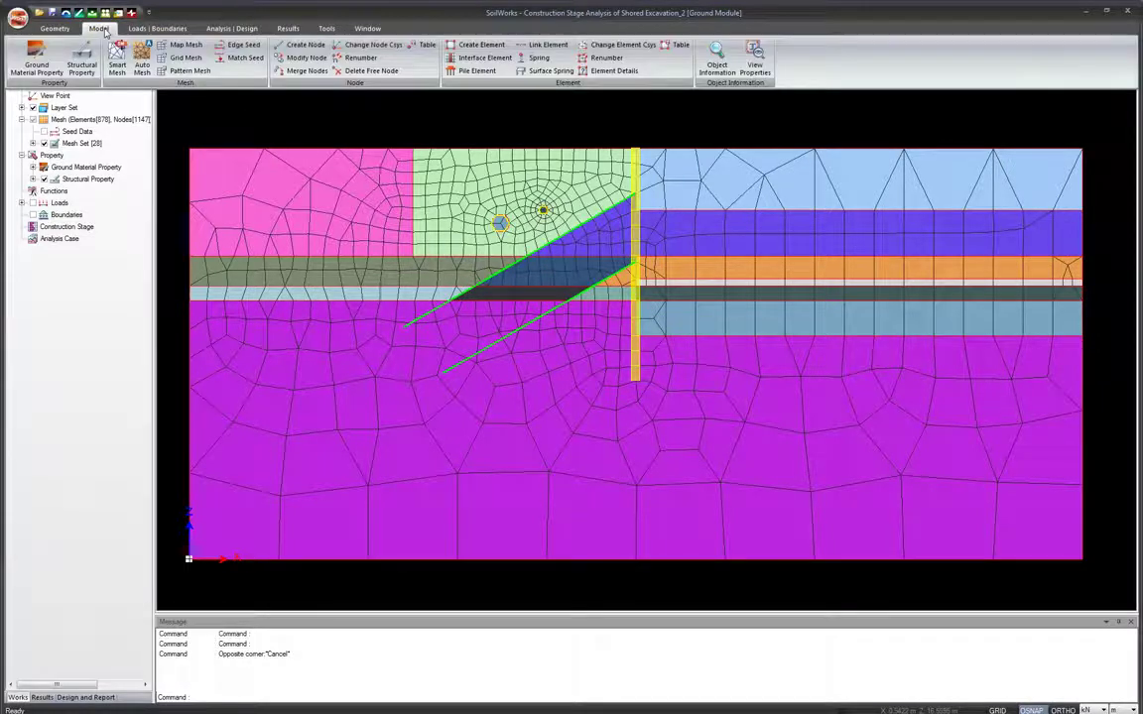
Create Anchor embedded-truss elements in a new 'Level 1 Free Stress' mesh set
click(481, 45)
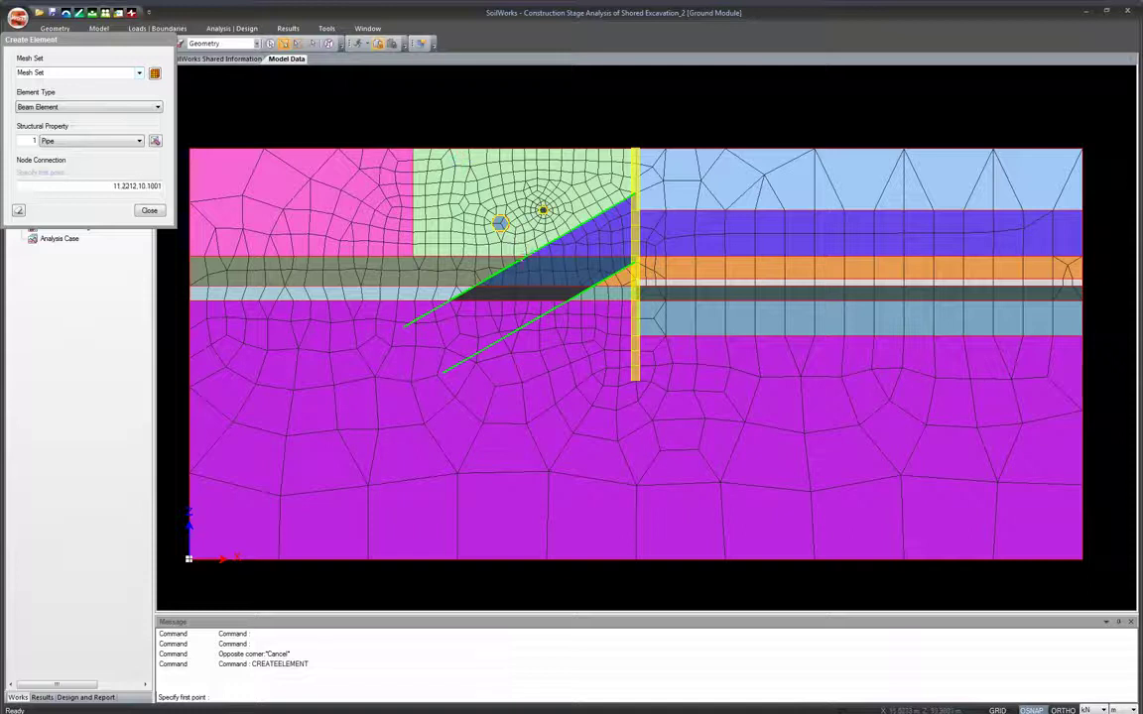
click(76, 73)
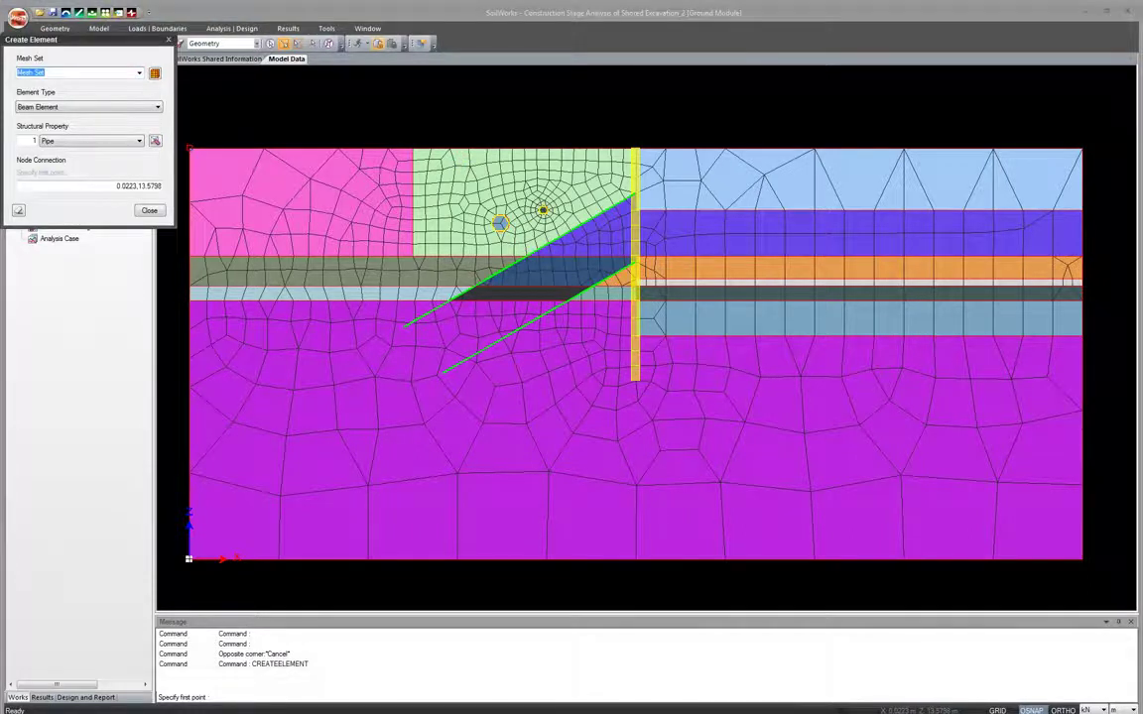
text(Level 1 Free Stress)
click(121, 106)
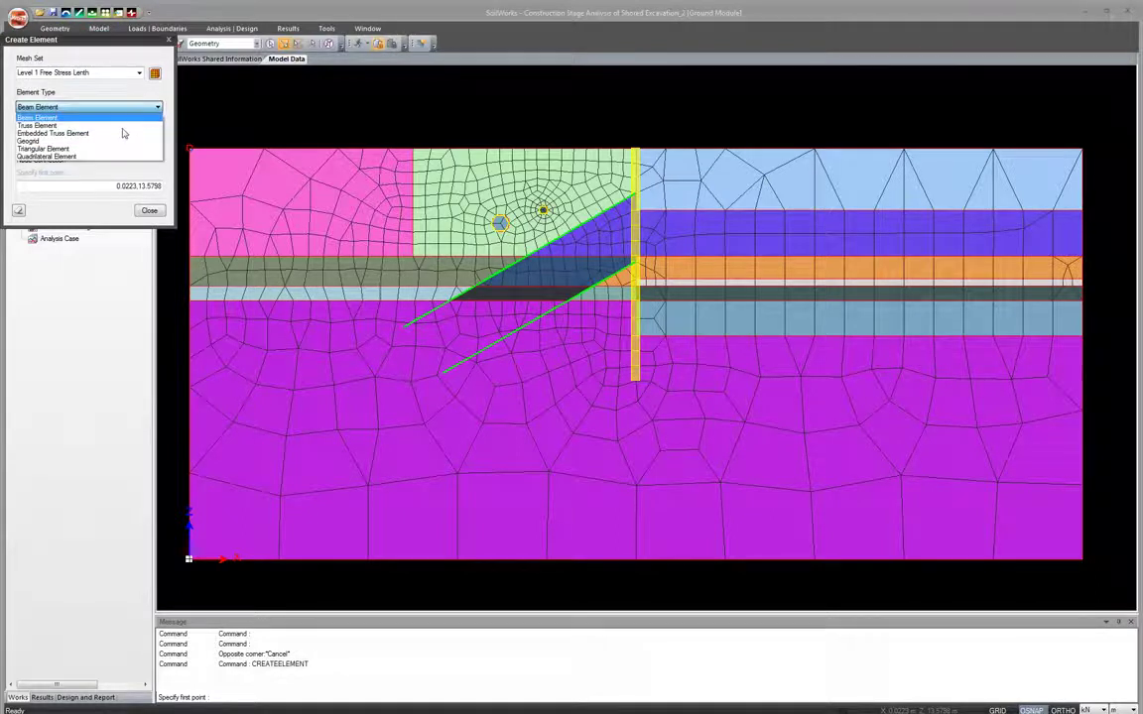
click(126, 133)
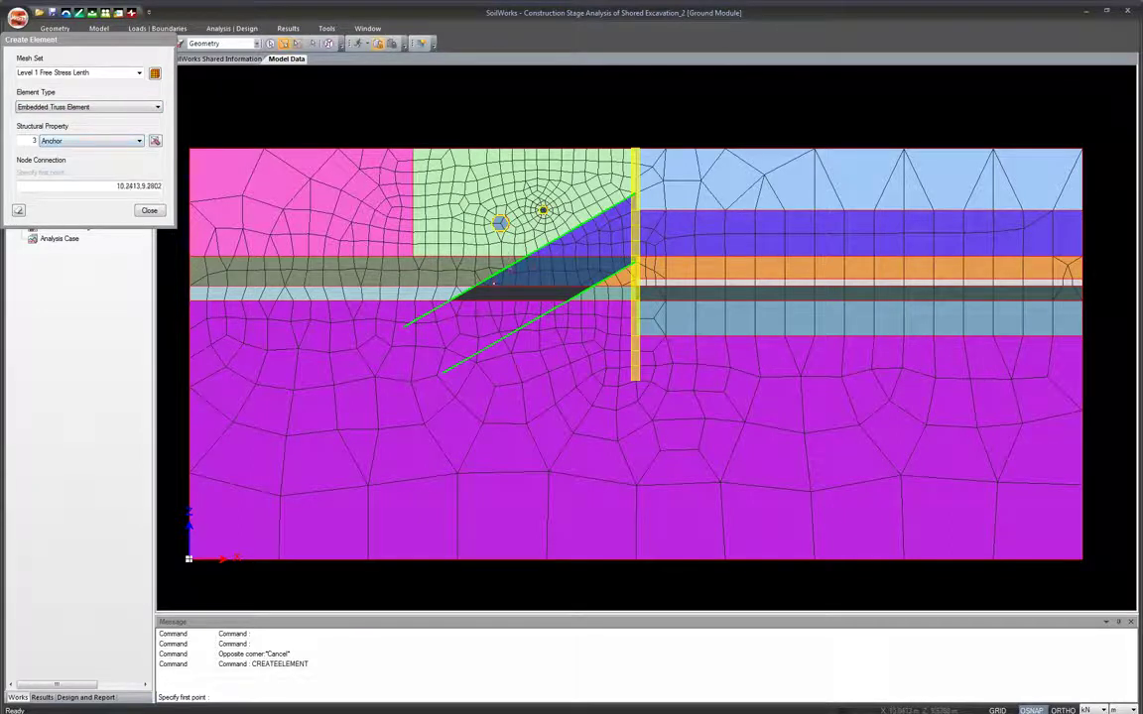
scroll(501, 278, up, 2)
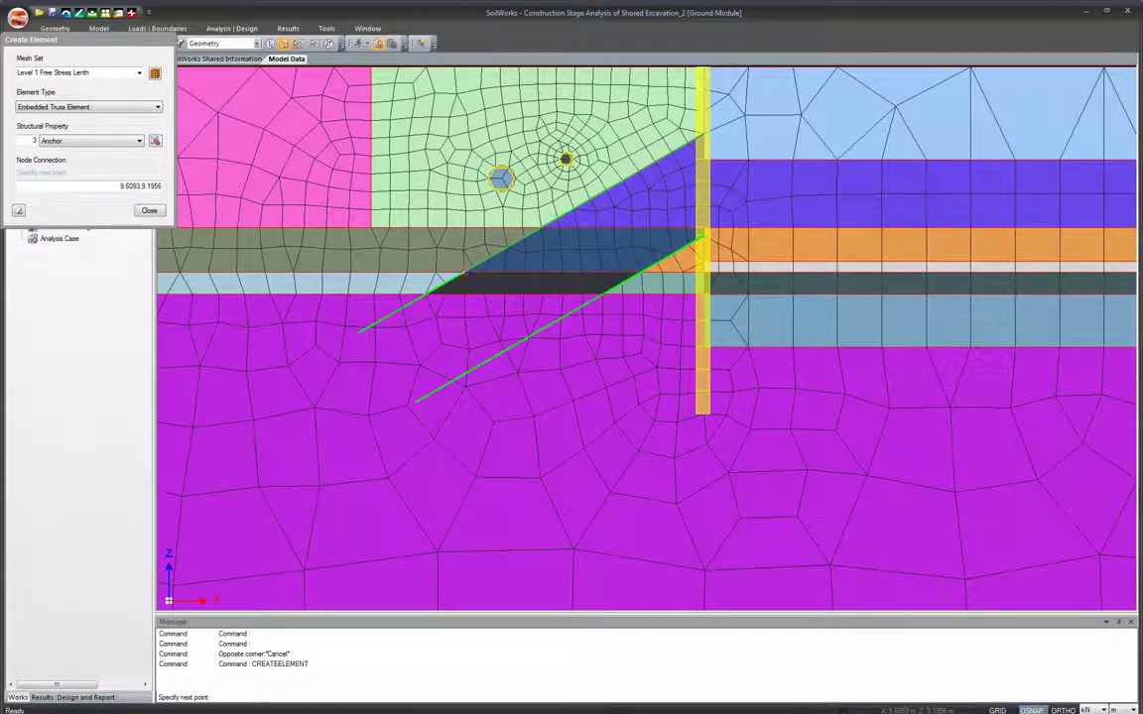
click(436, 274)
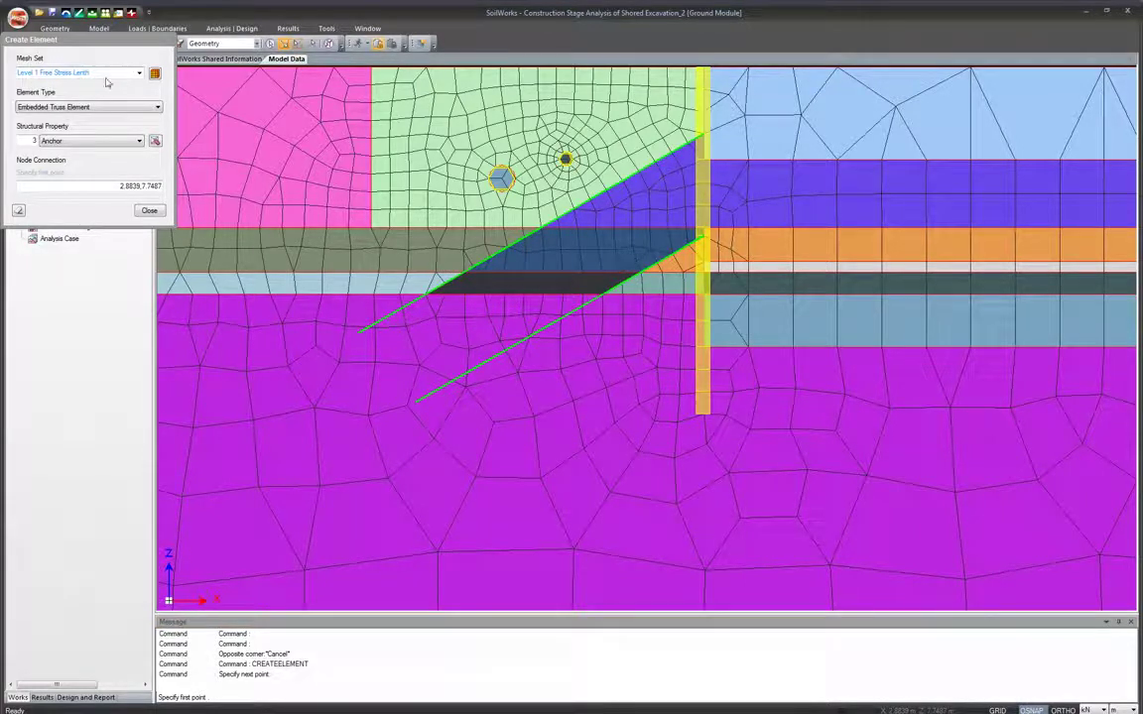
Change the mesh set name from Level 1 to Level 2 Free Stress Length
click(46, 65)
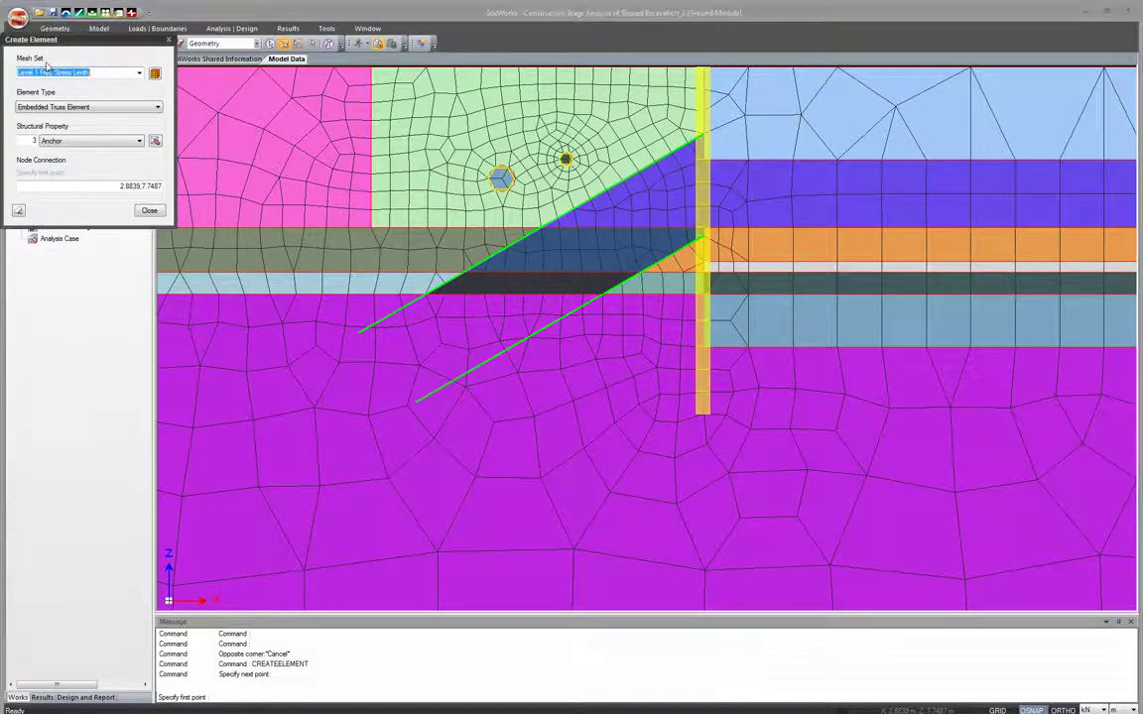
click(46, 66)
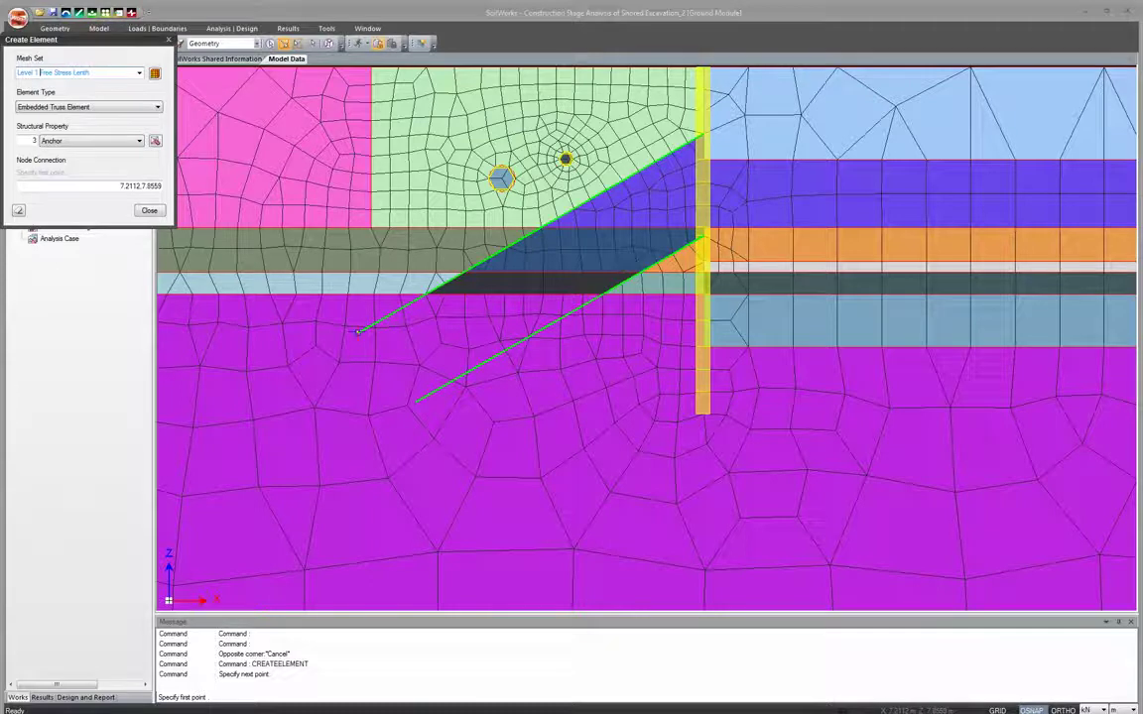
key(Down)
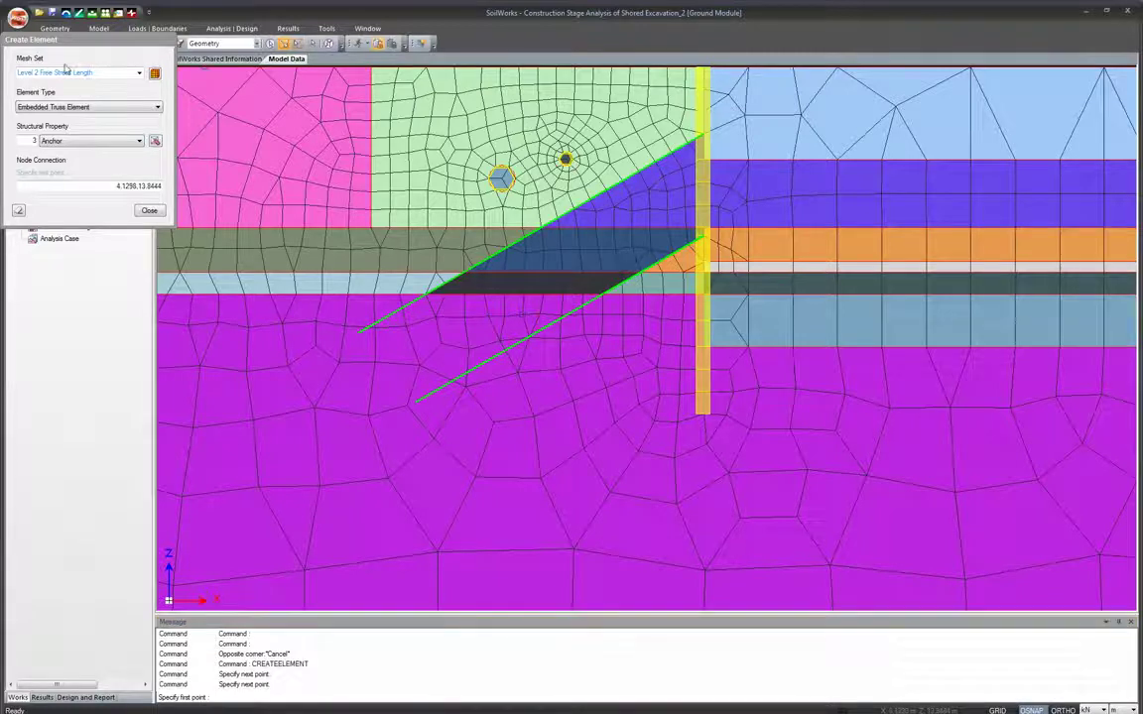
Rename the mesh set to Level 2 Anchorage Bond and add the lower anchor's bond element
drag(93, 74, 42, 73)
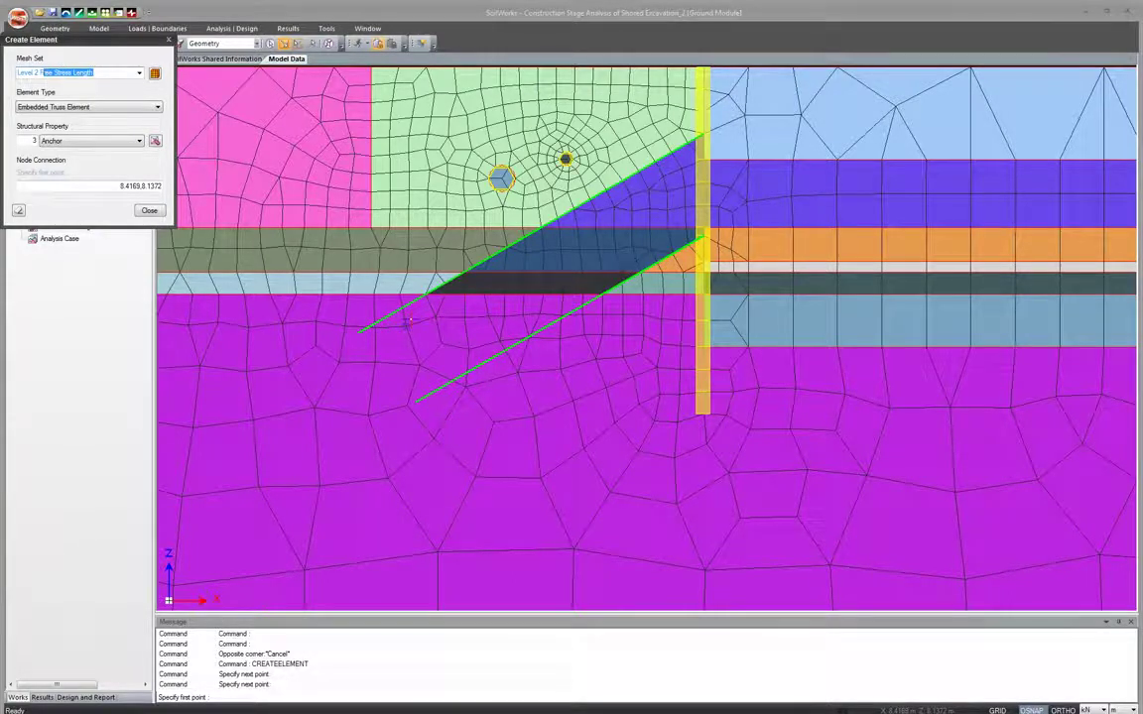
key(BackSpace)
text(Anchorage Bond)
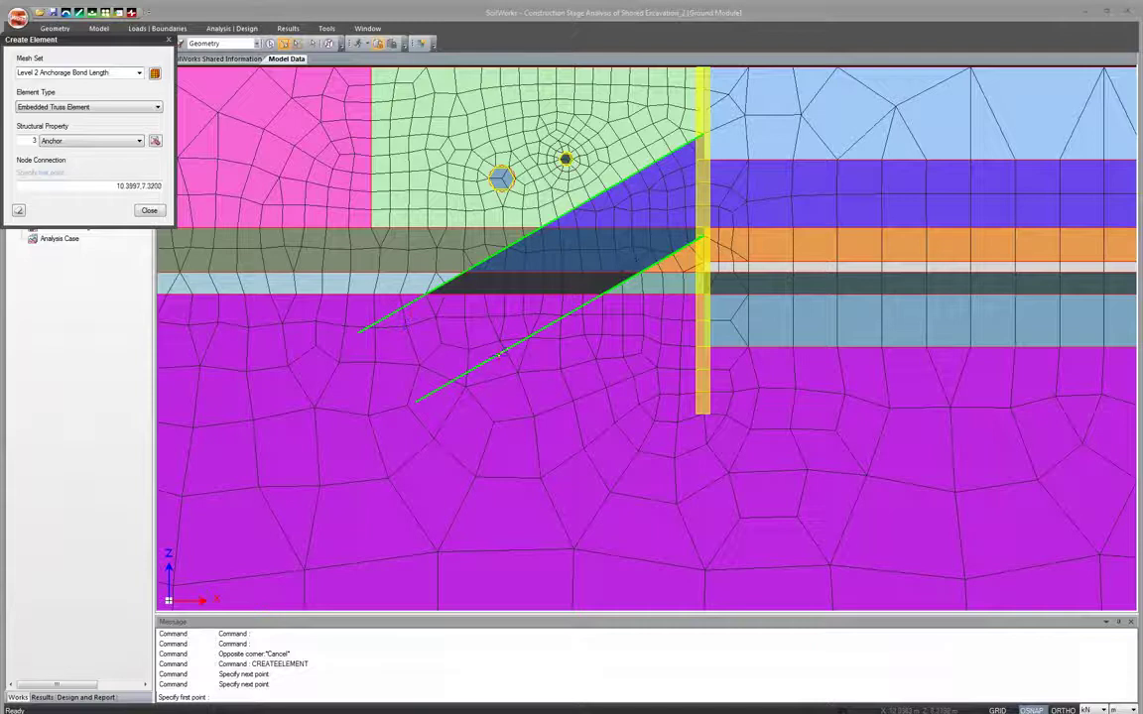
click(446, 386)
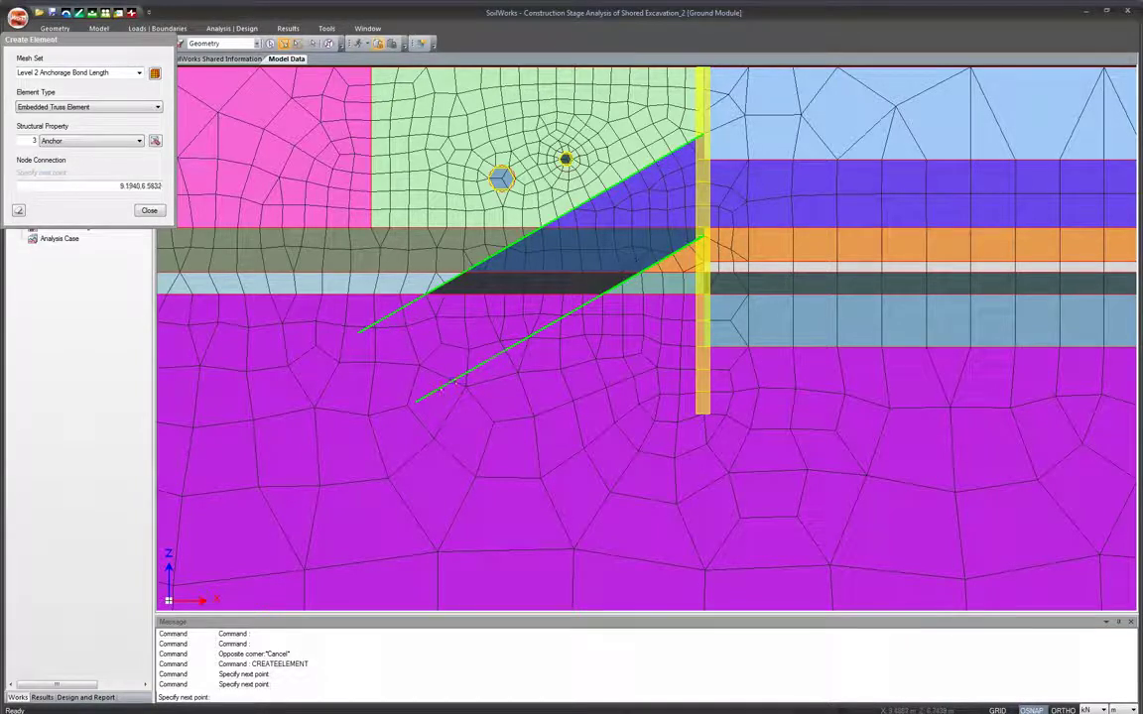
click(417, 400)
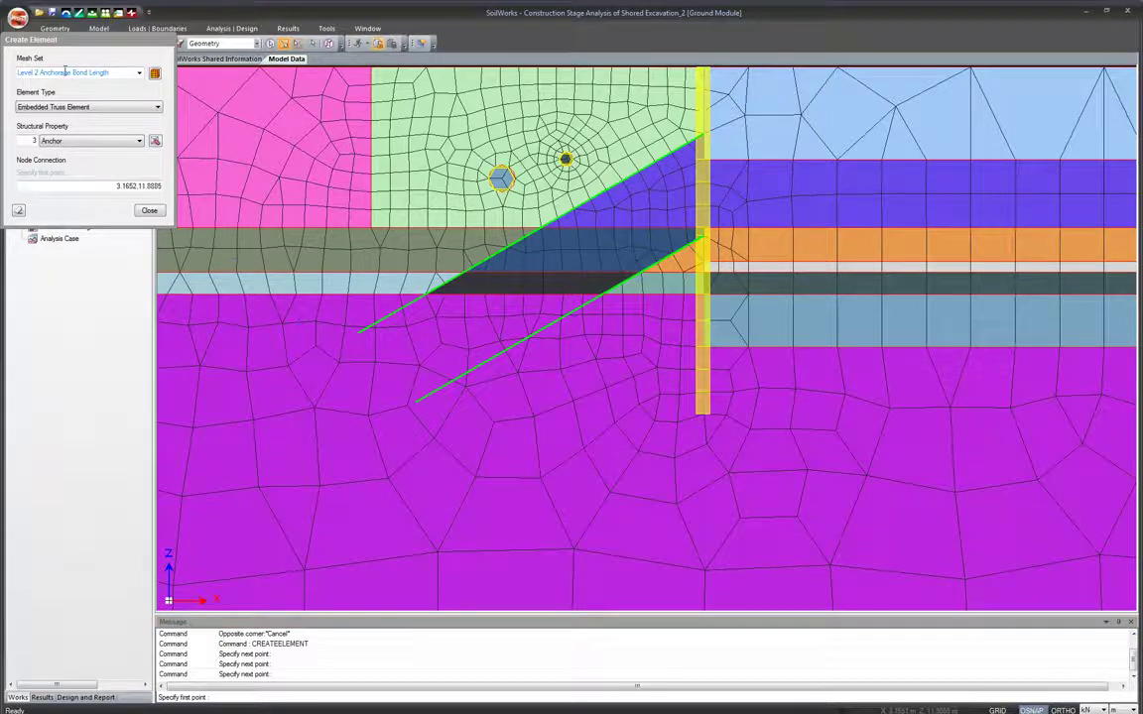
Switch the mesh set to Level 1, add the upper anchor's bond element, and close
key(BackSpace)
text(1)
key(Return)
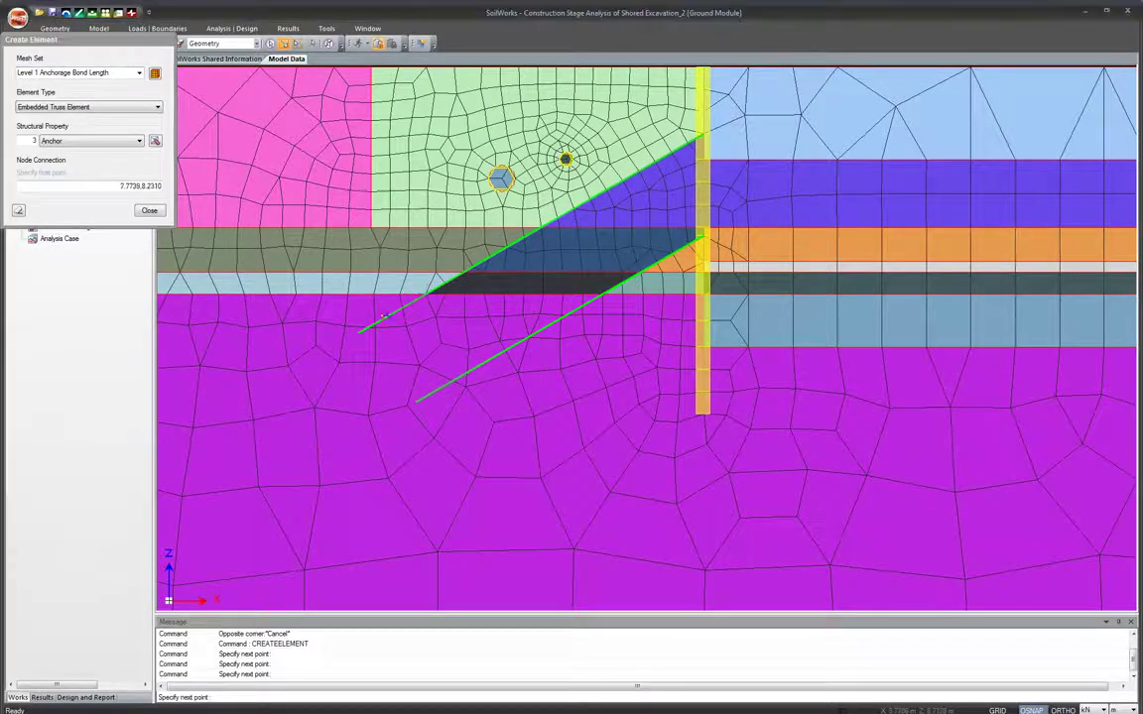
click(358, 331)
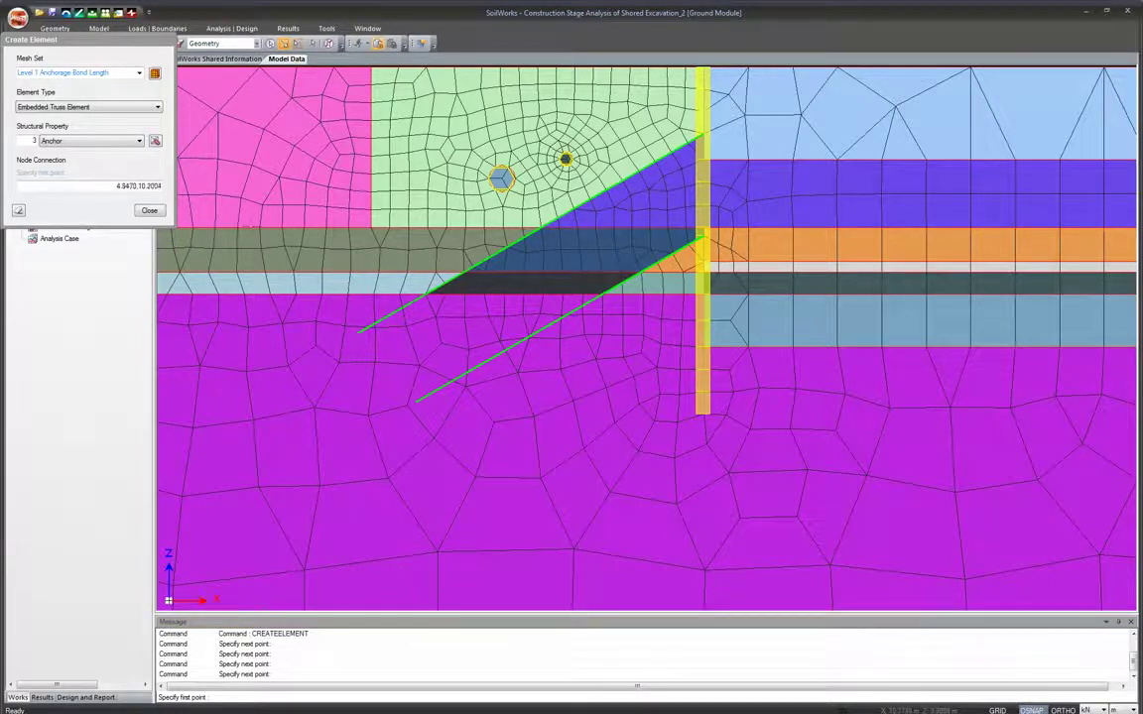
click(147, 211)
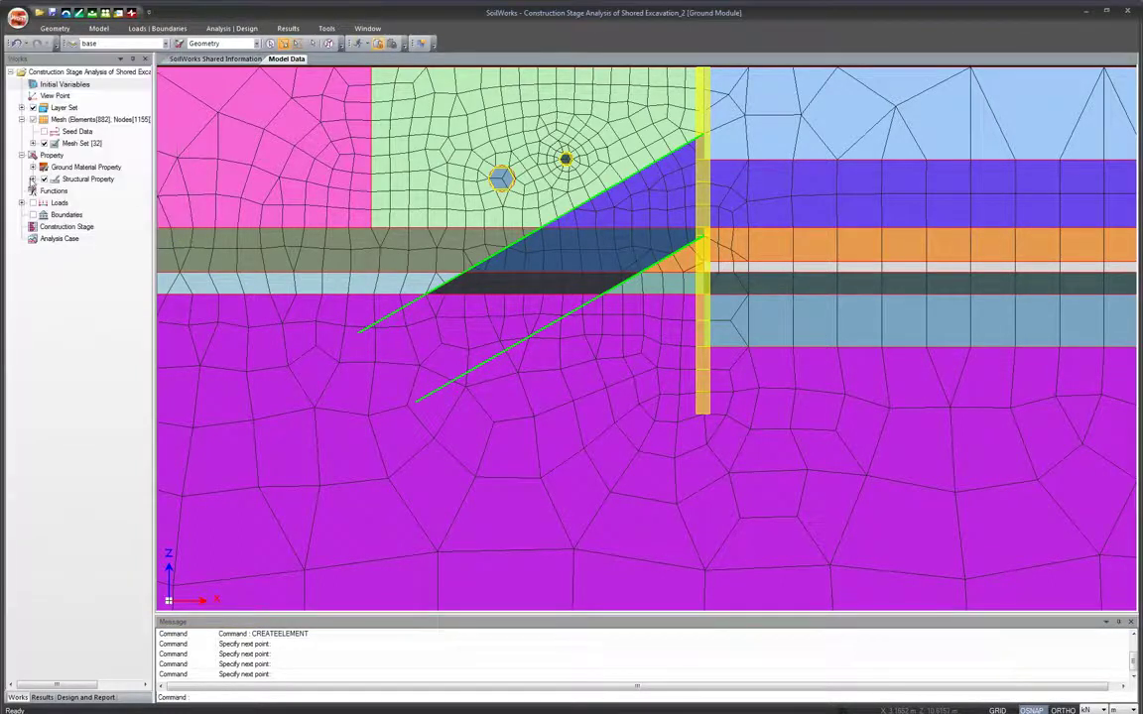
Check the new Level 1 and Level 2 anchor mesh sets, then return to the Model ribbon
click(33, 144)
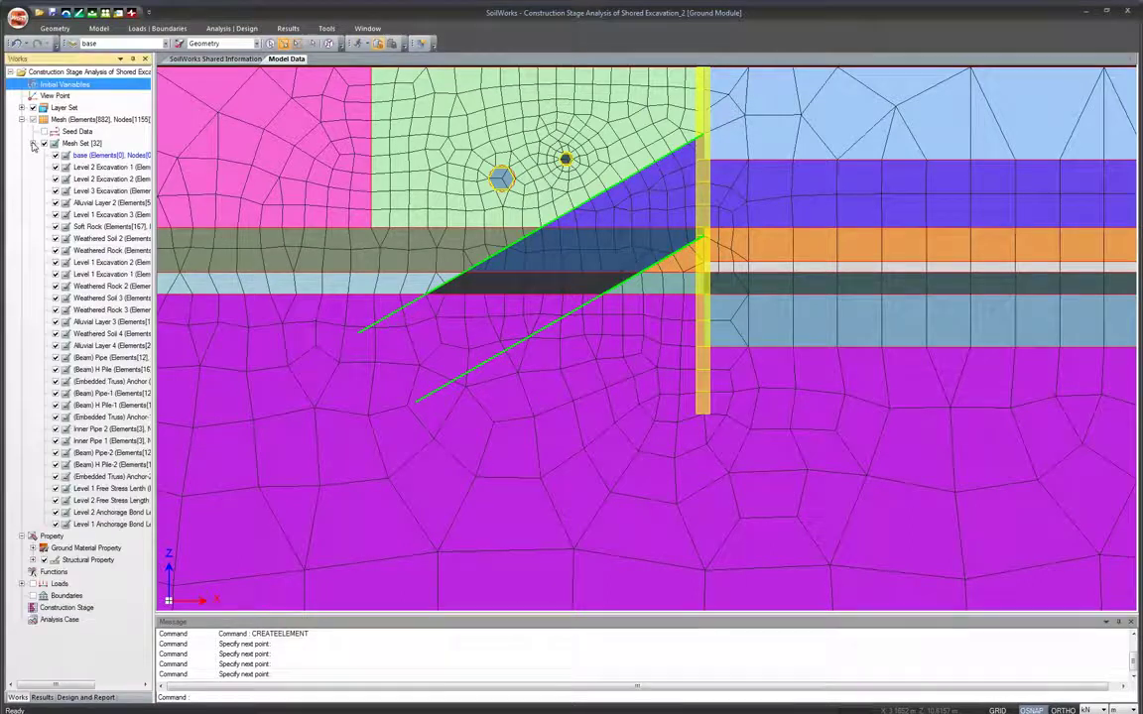
click(109, 511)
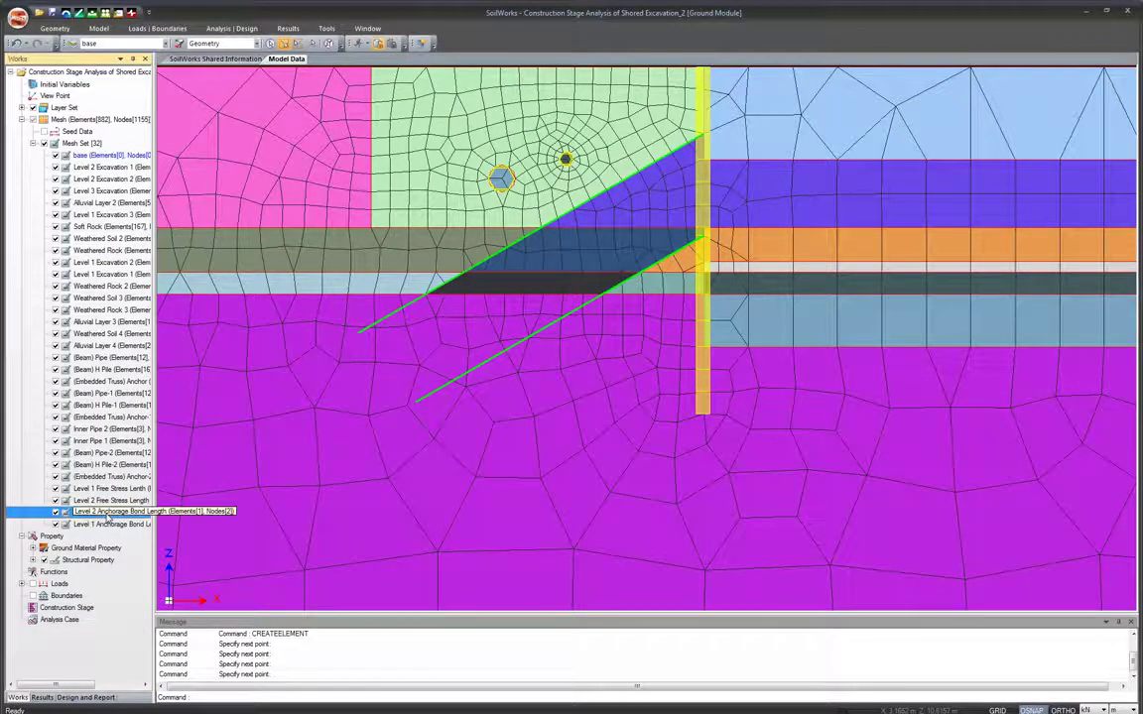
click(111, 500)
click(112, 488)
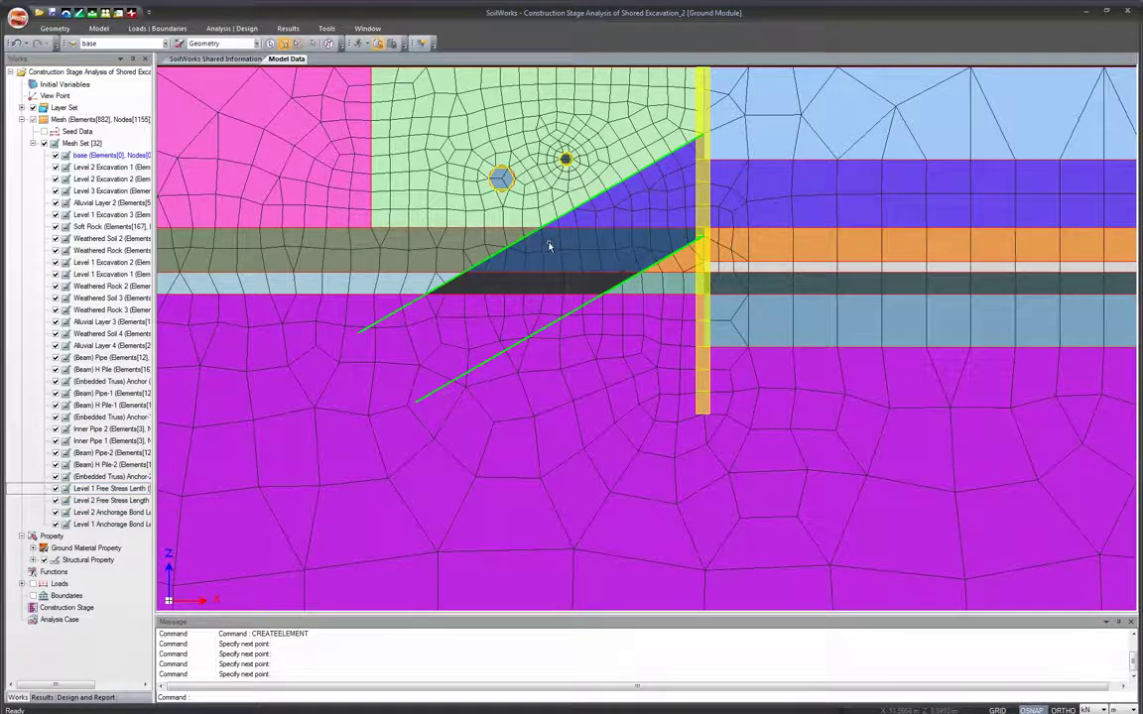
scroll(482, 282, down, 1)
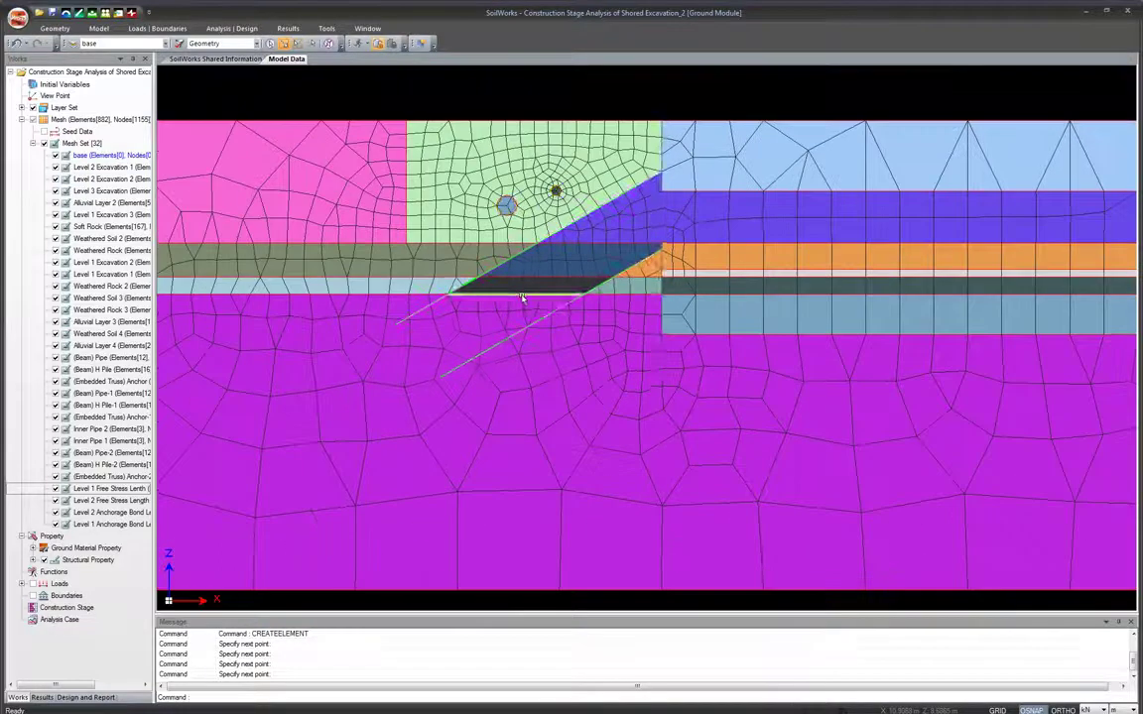
click(33, 144)
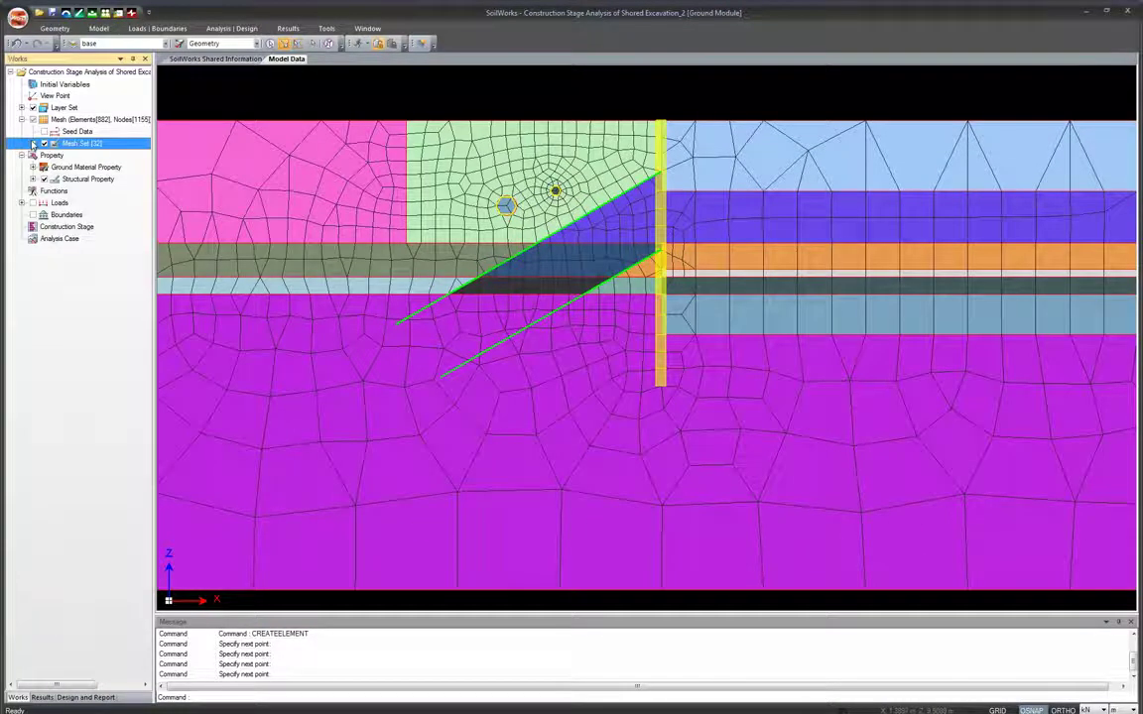
scroll(254, 316, down, 1)
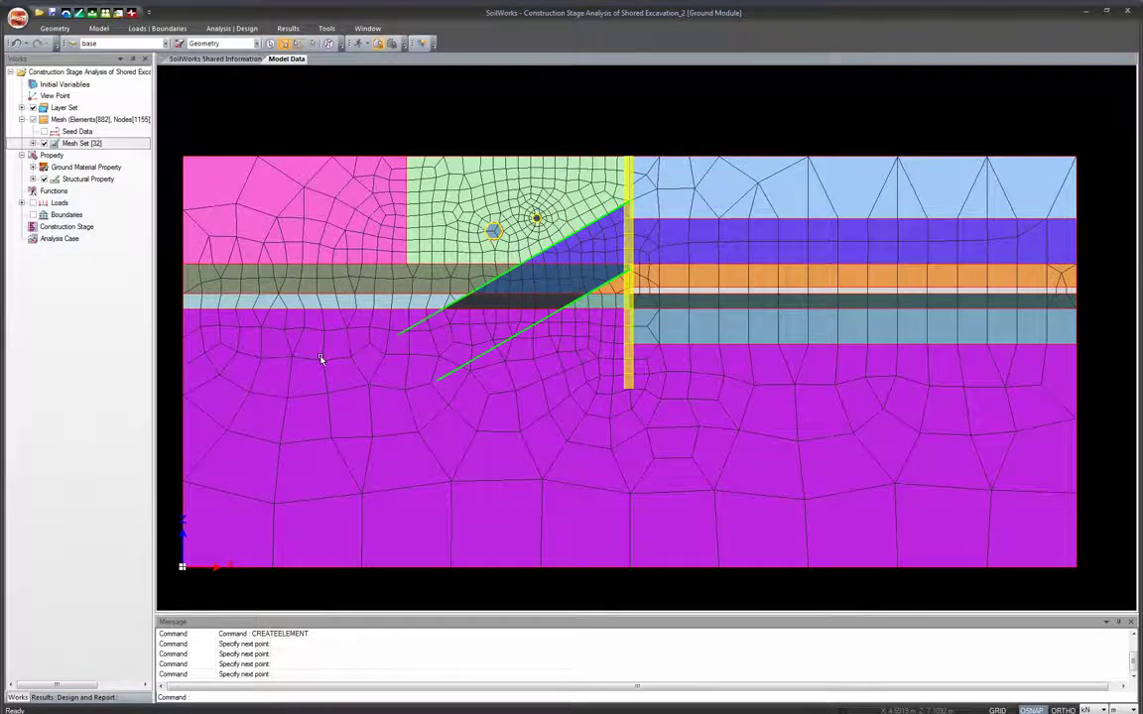
scroll(689, 388, up, 1)
scroll(689, 383, down, 1)
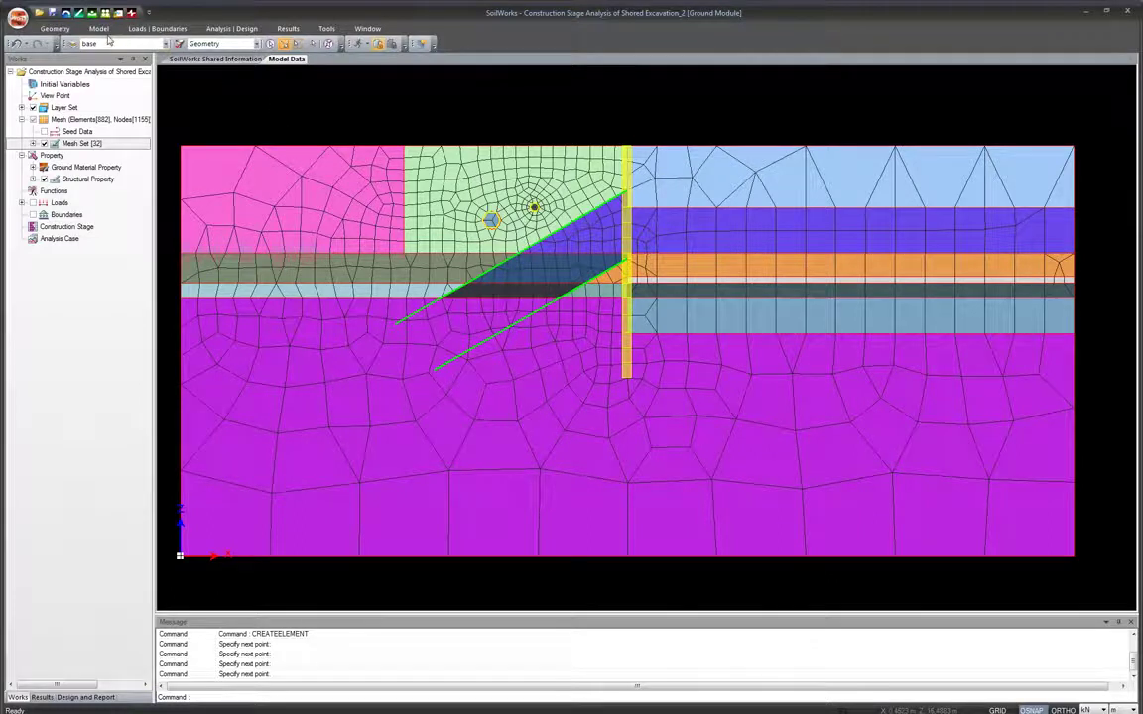
click(108, 29)
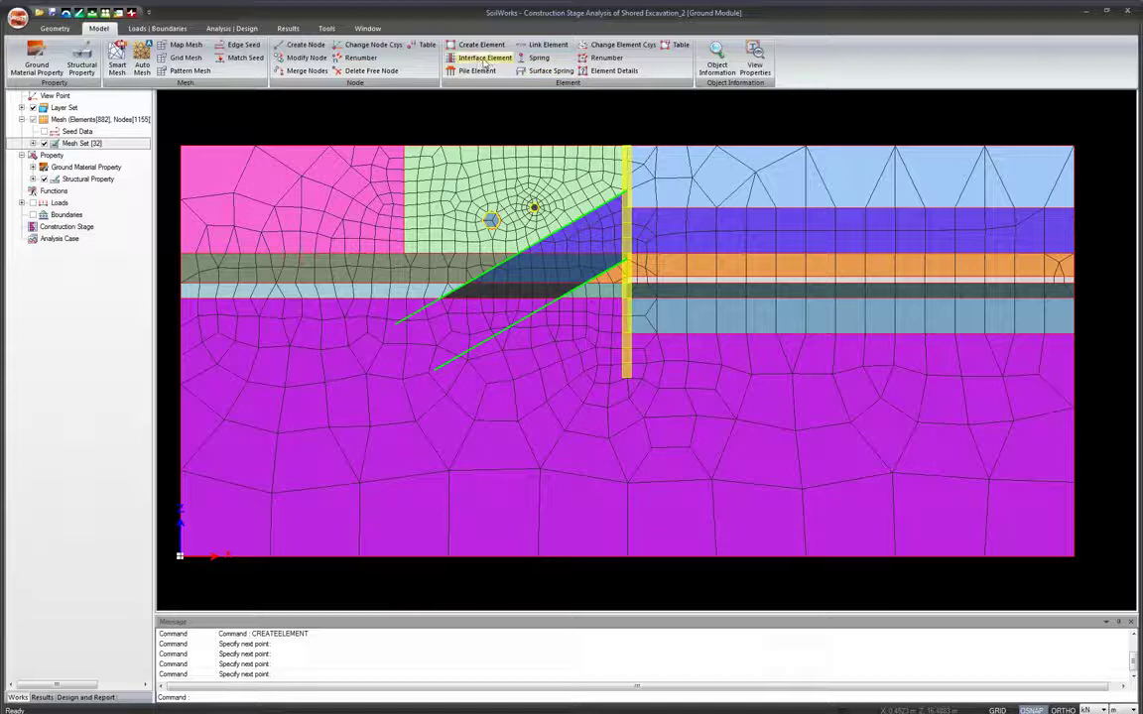
Set Create Interface Element to build interfaces from truss and beam elements
click(482, 58)
drag(129, 40, 320, 192)
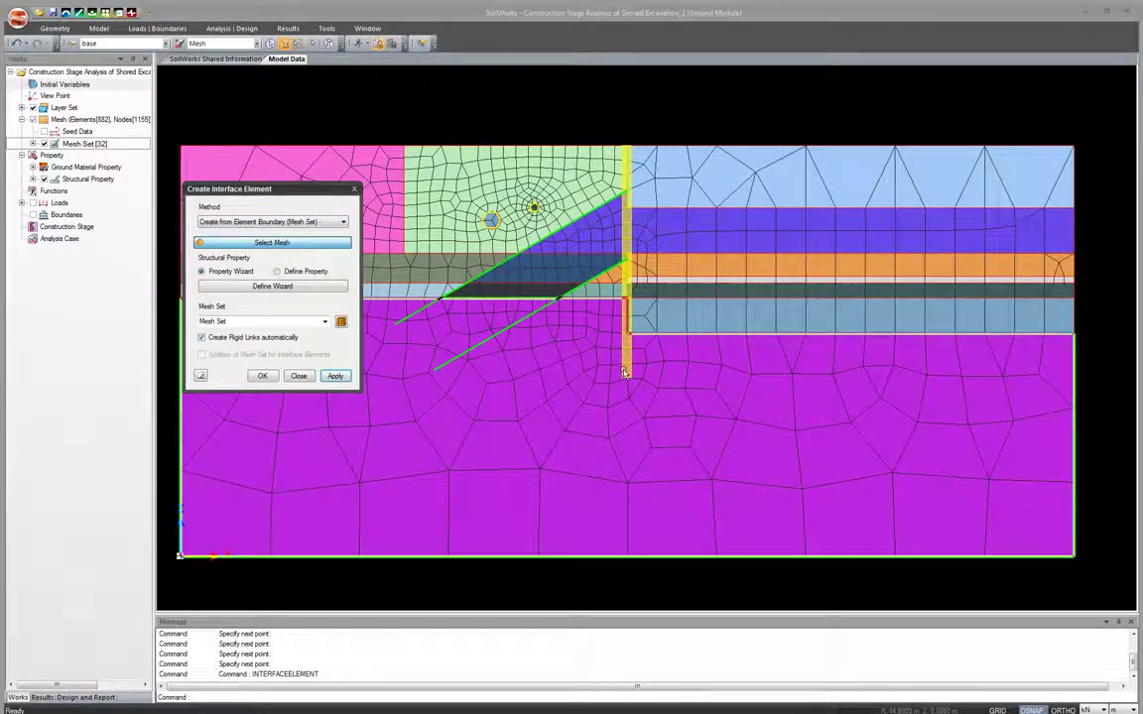
click(340, 222)
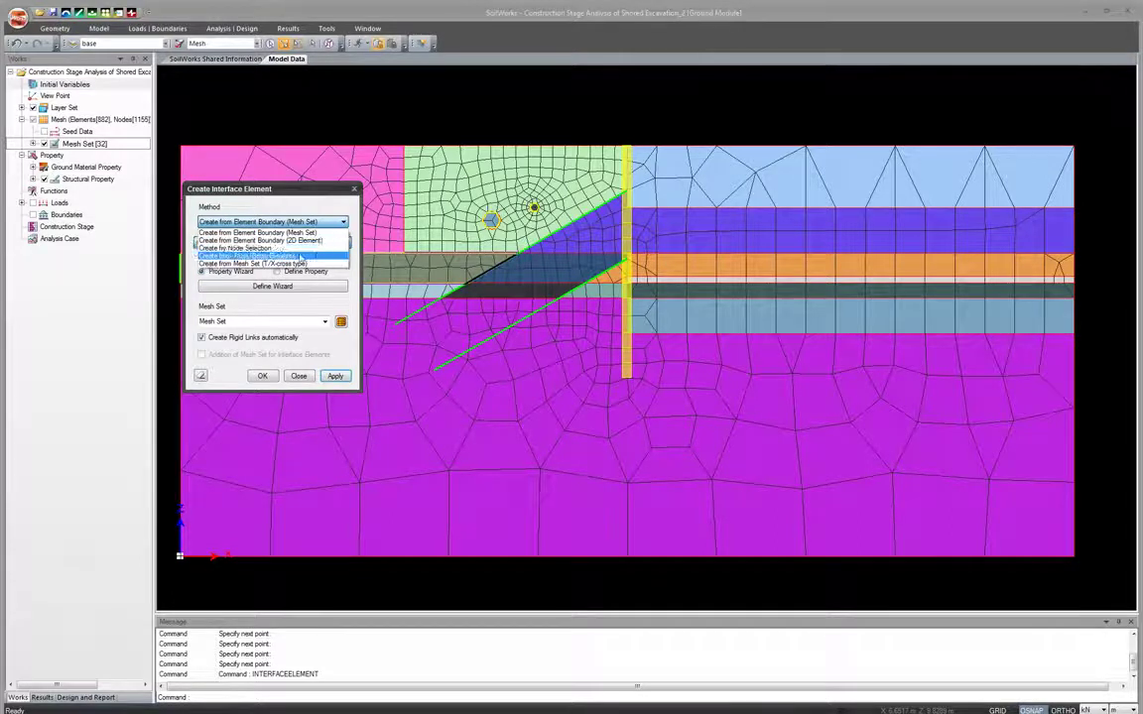
click(292, 256)
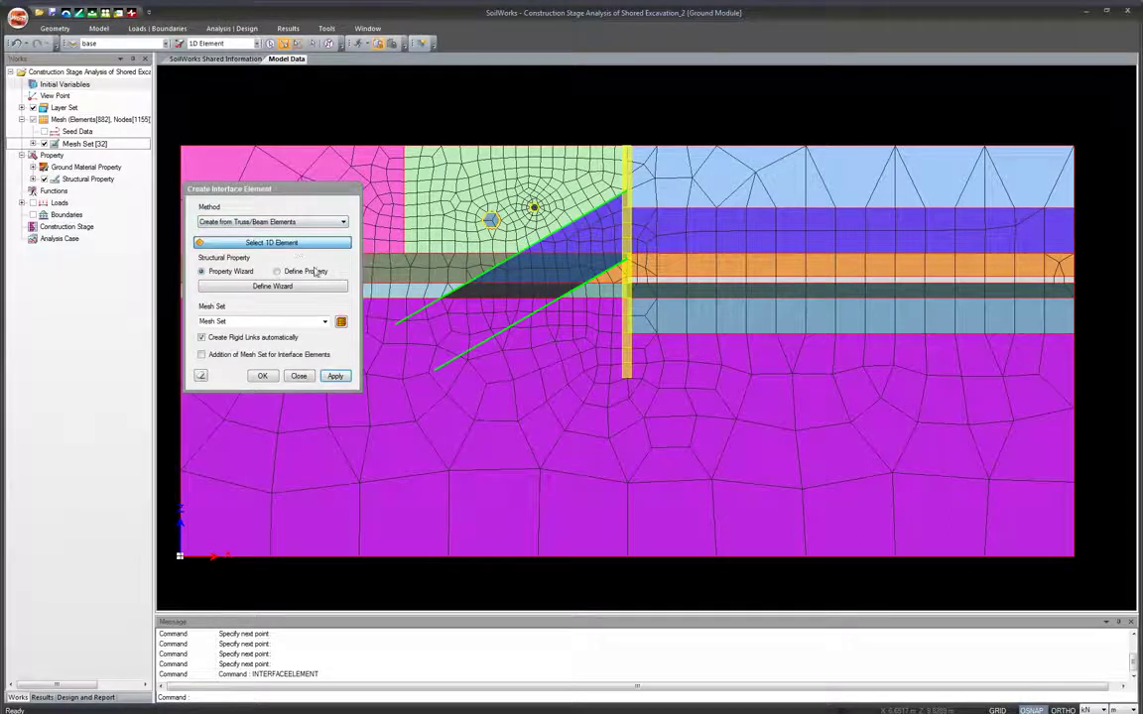
Select the retaining wall's 1D elements one by one from bottom to top
click(623, 378)
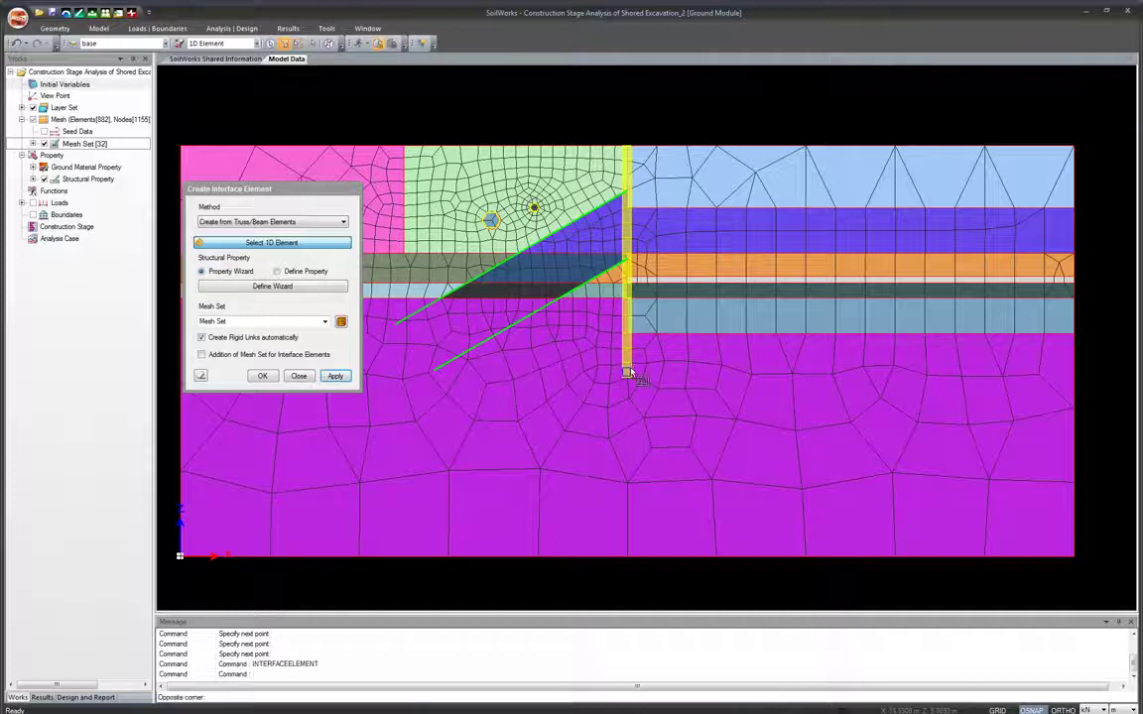
click(642, 149)
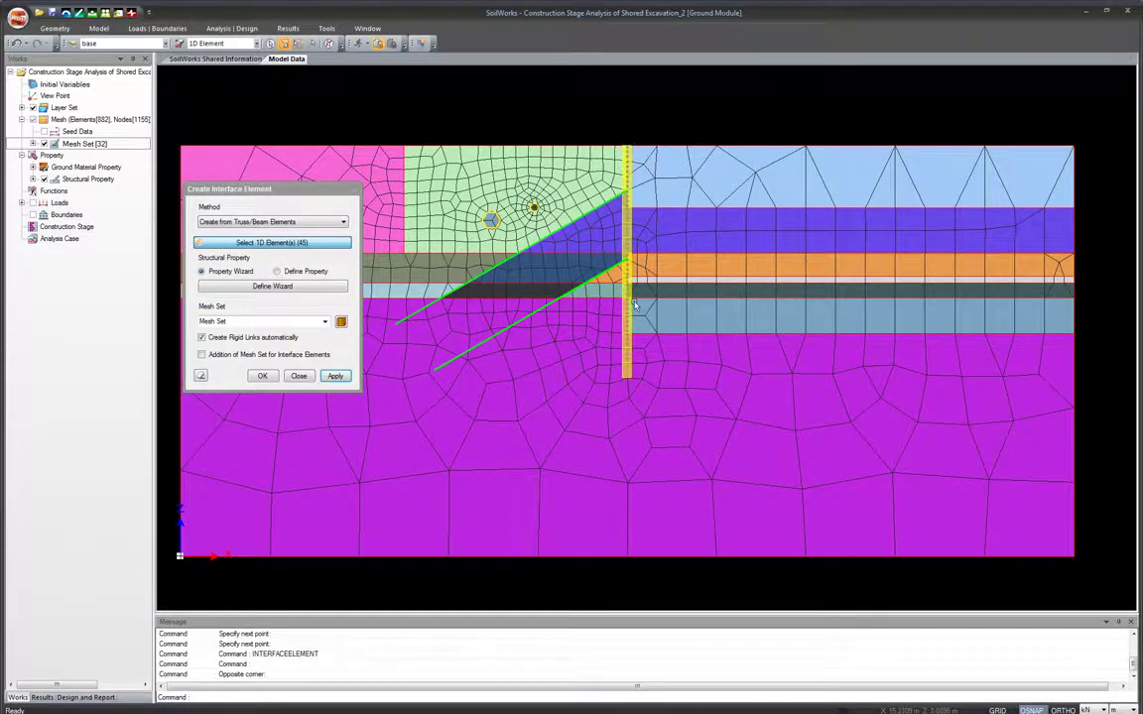
scroll(627, 332, up, 1)
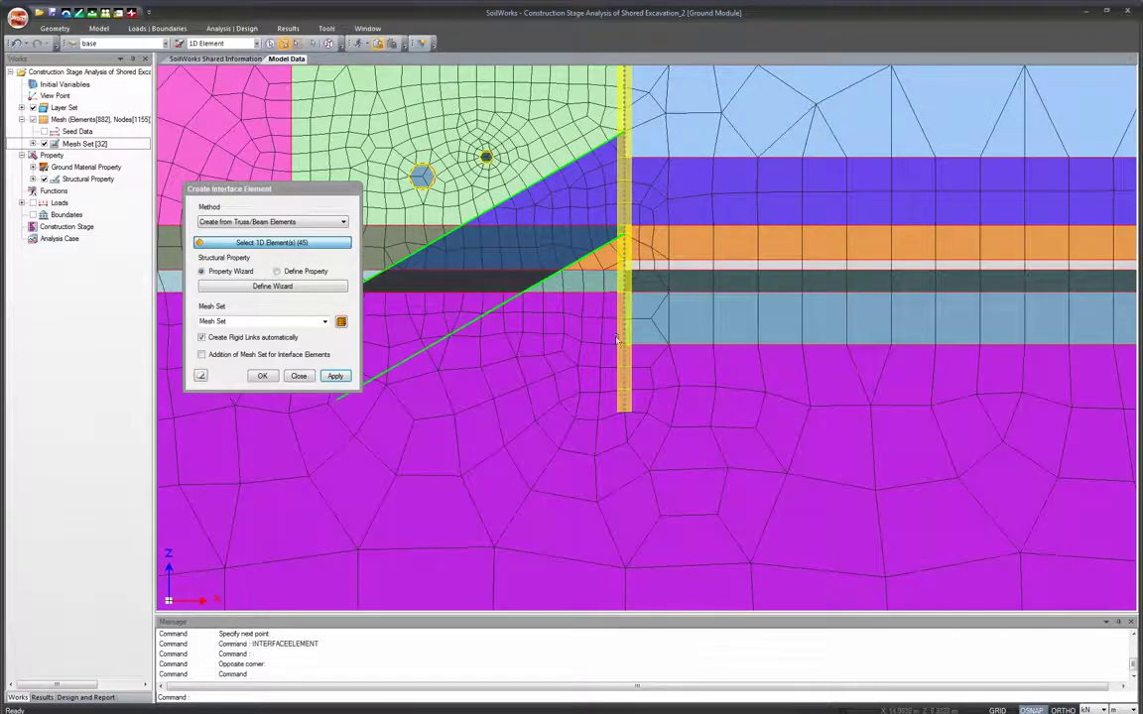
scroll(602, 314, down, 1)
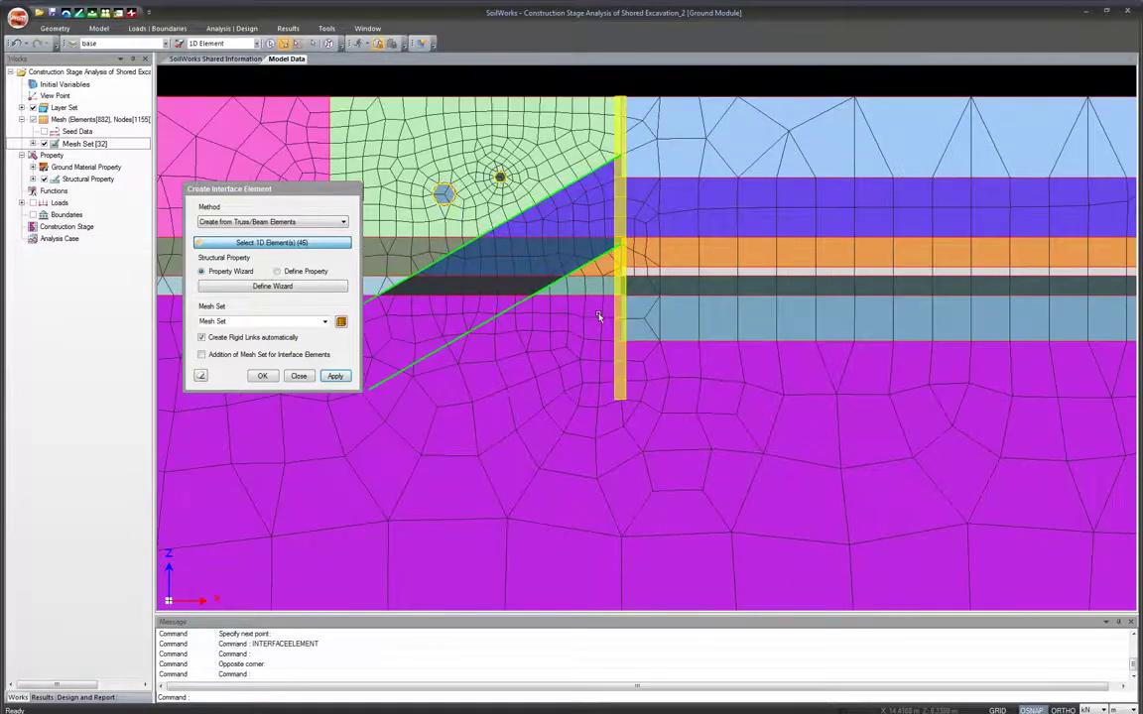
key(Escape)
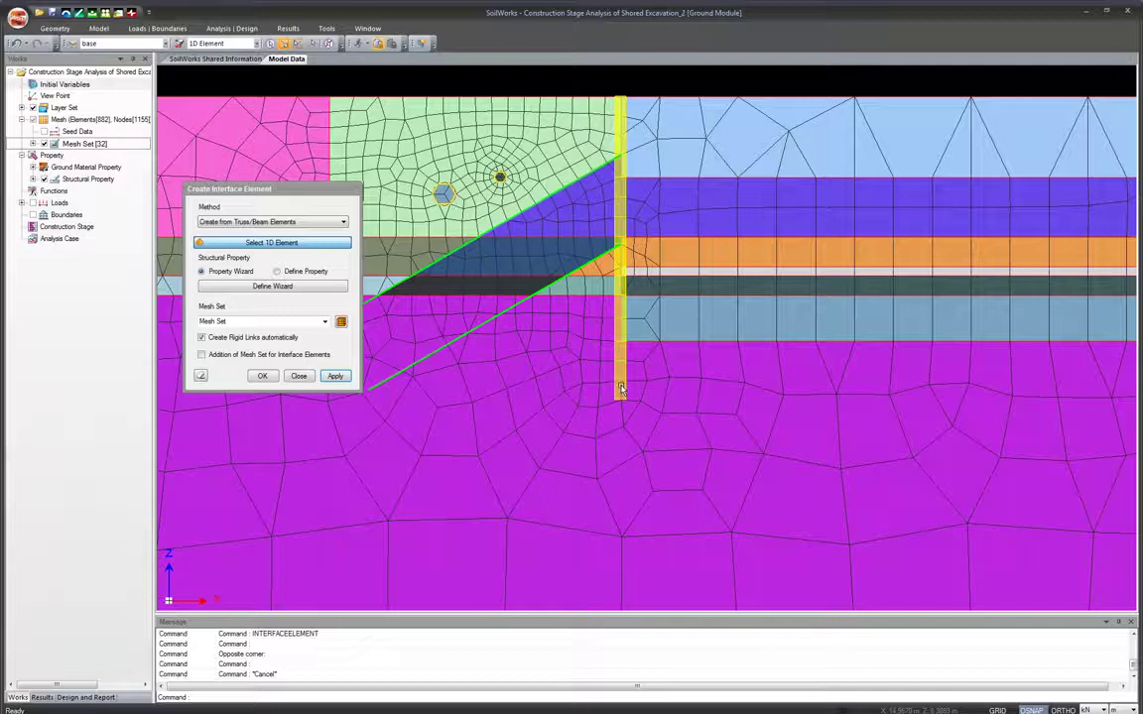
click(617, 375)
click(618, 359)
click(620, 344)
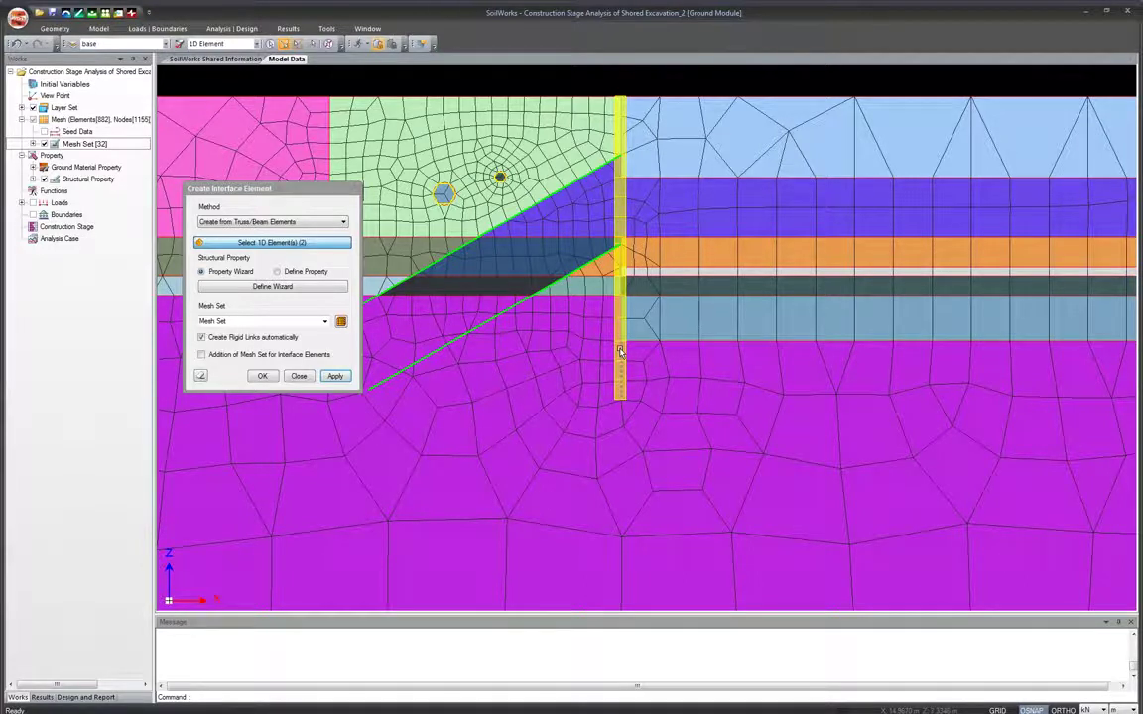
click(621, 327)
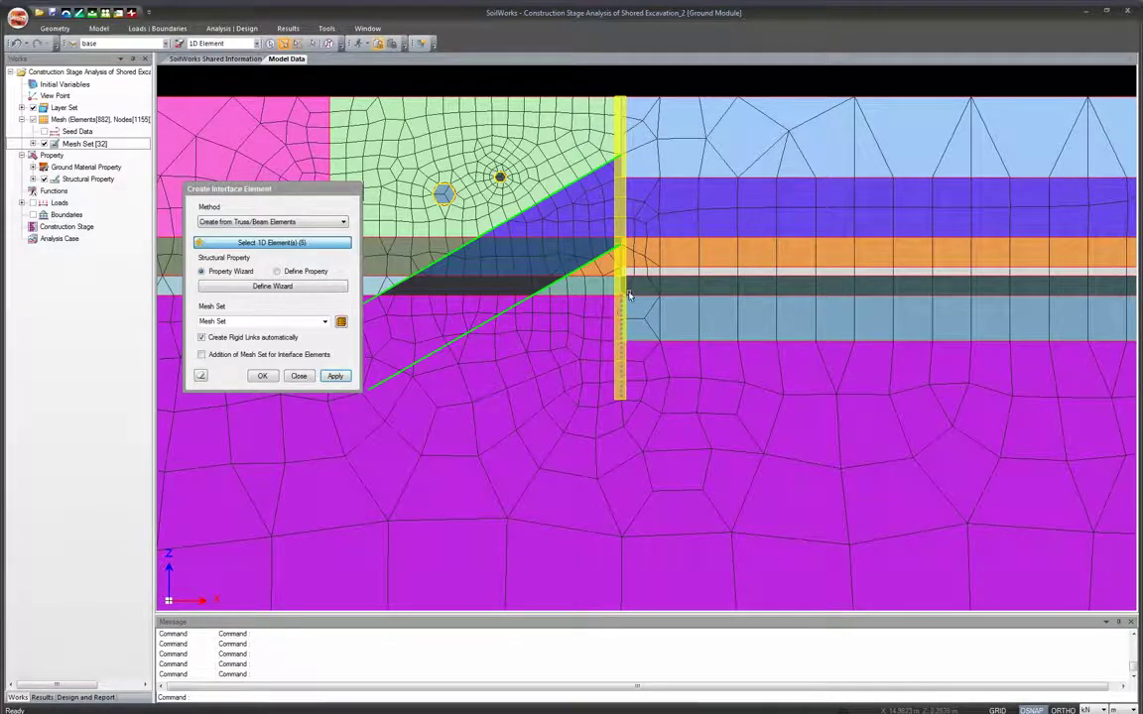
click(615, 288)
click(620, 256)
click(620, 234)
click(623, 220)
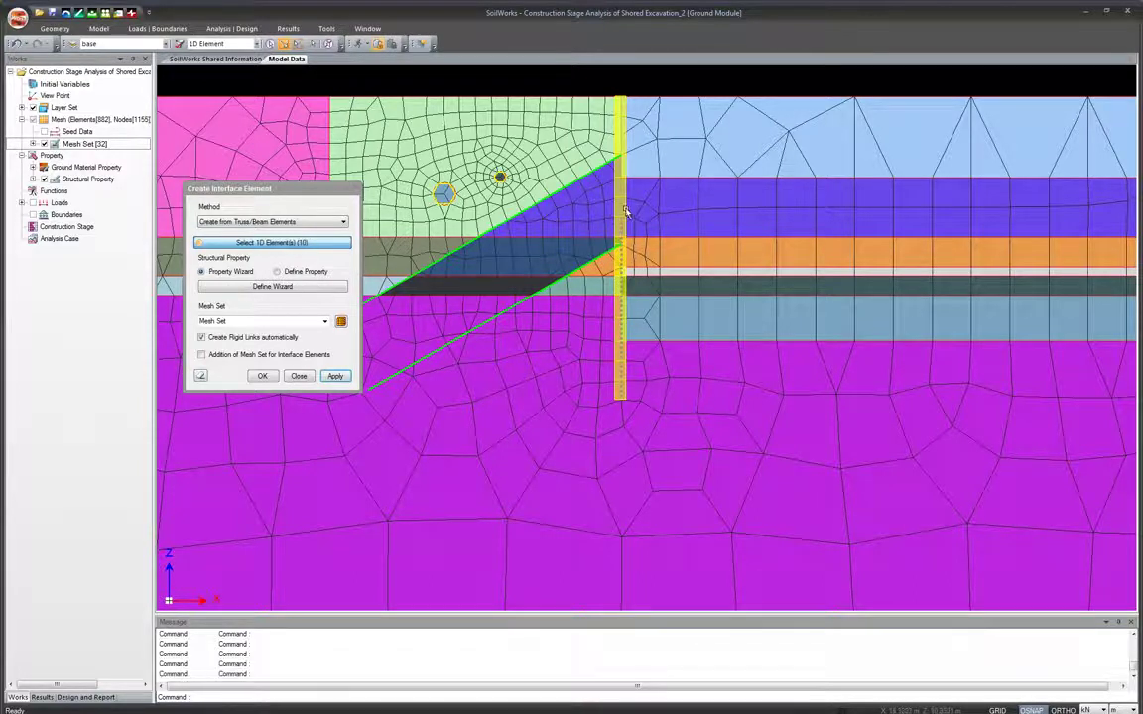
click(622, 193)
click(620, 173)
click(621, 154)
click(621, 134)
click(622, 113)
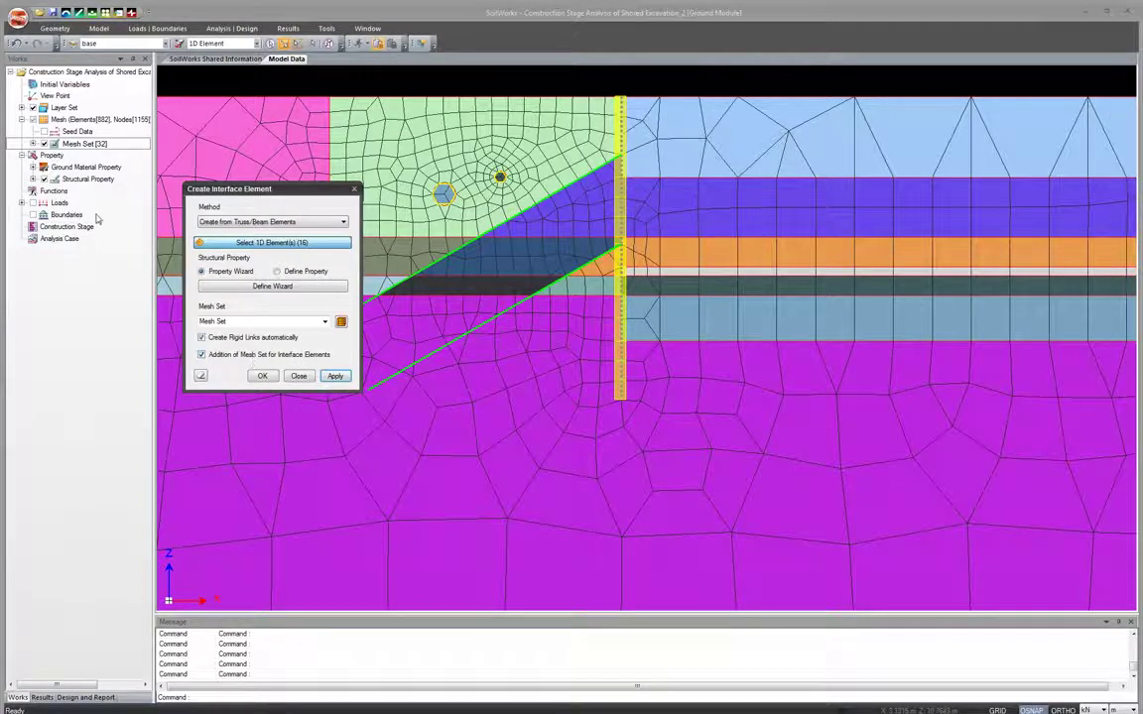
Name the new mesh set 'Interface' and create the wall interface elements
click(325, 323)
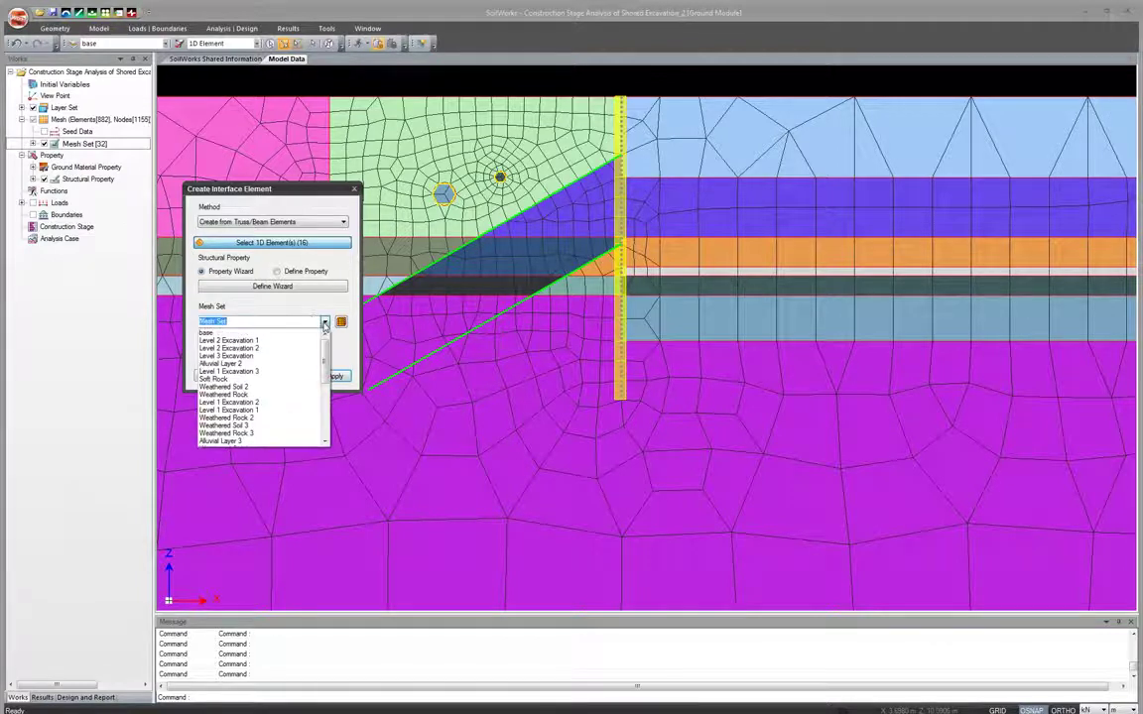
click(276, 323)
key(BackSpace)
text(Interface)
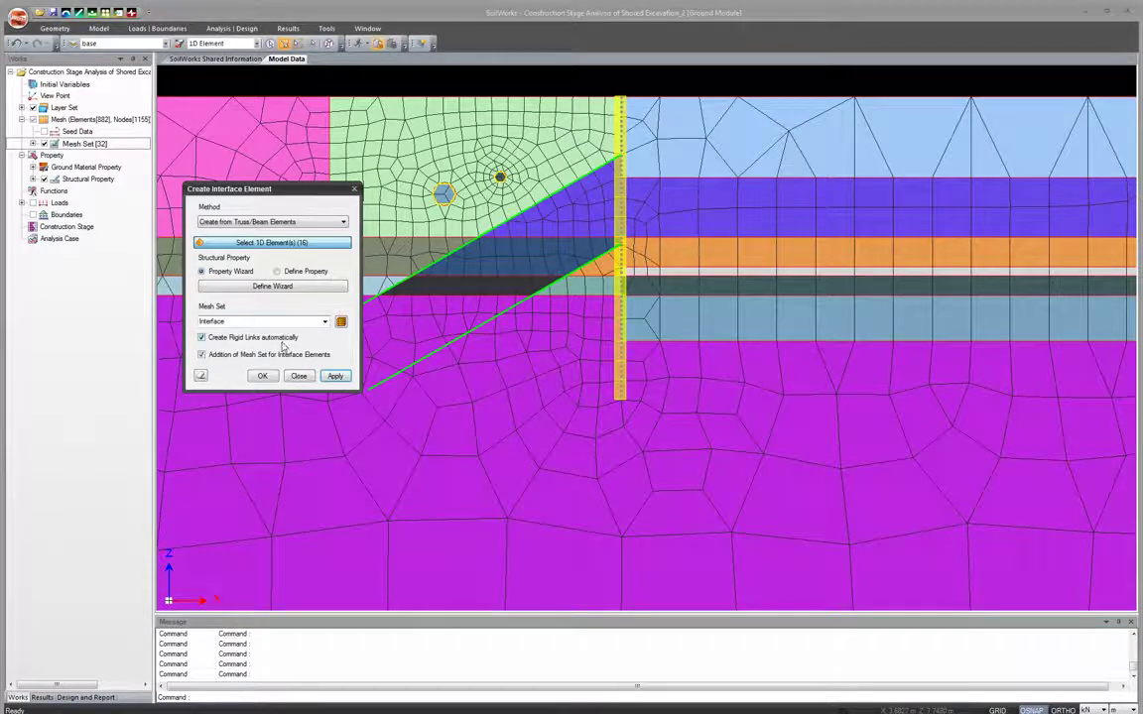
click(261, 375)
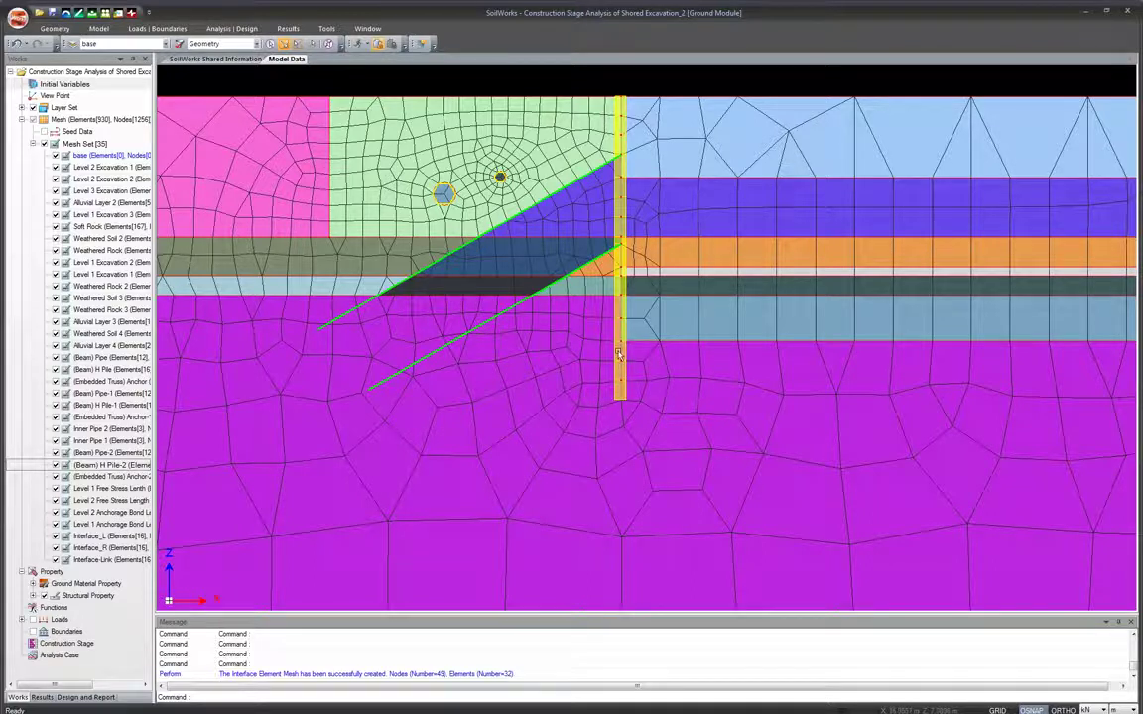
Zoom out to fit the whole meshed excavation model and show the Loads | Boundaries commands
click(622, 109)
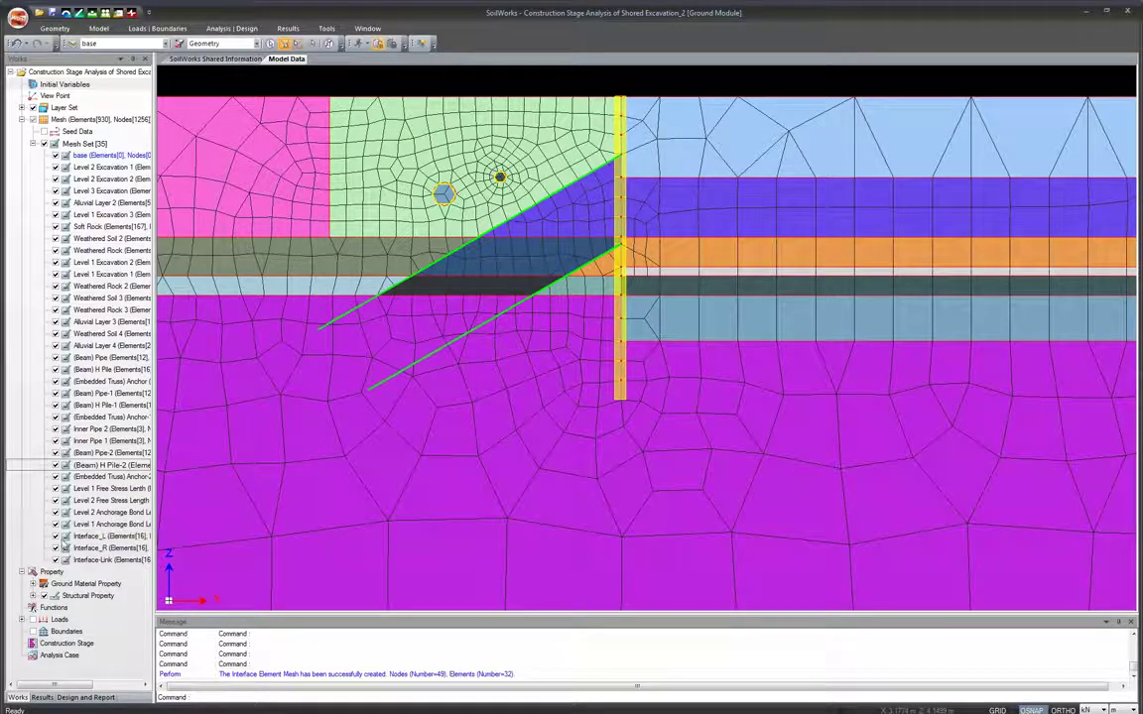
click(57, 552)
scroll(499, 377, down, 1)
scroll(486, 412, down, 3)
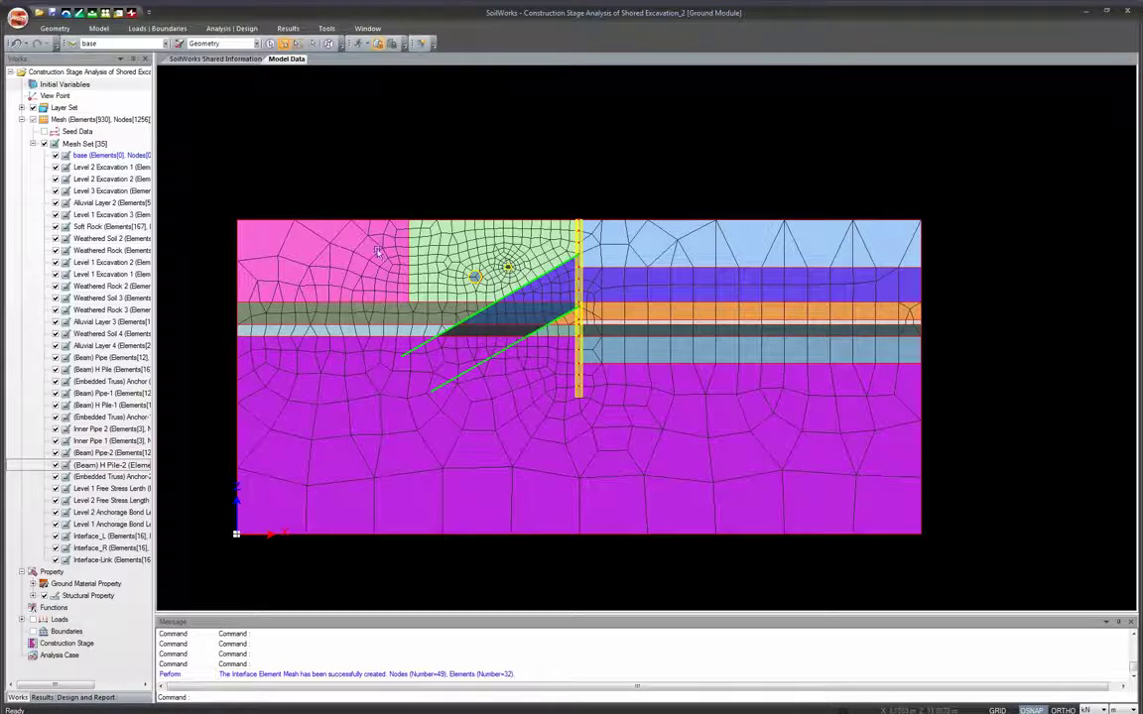
click(157, 28)
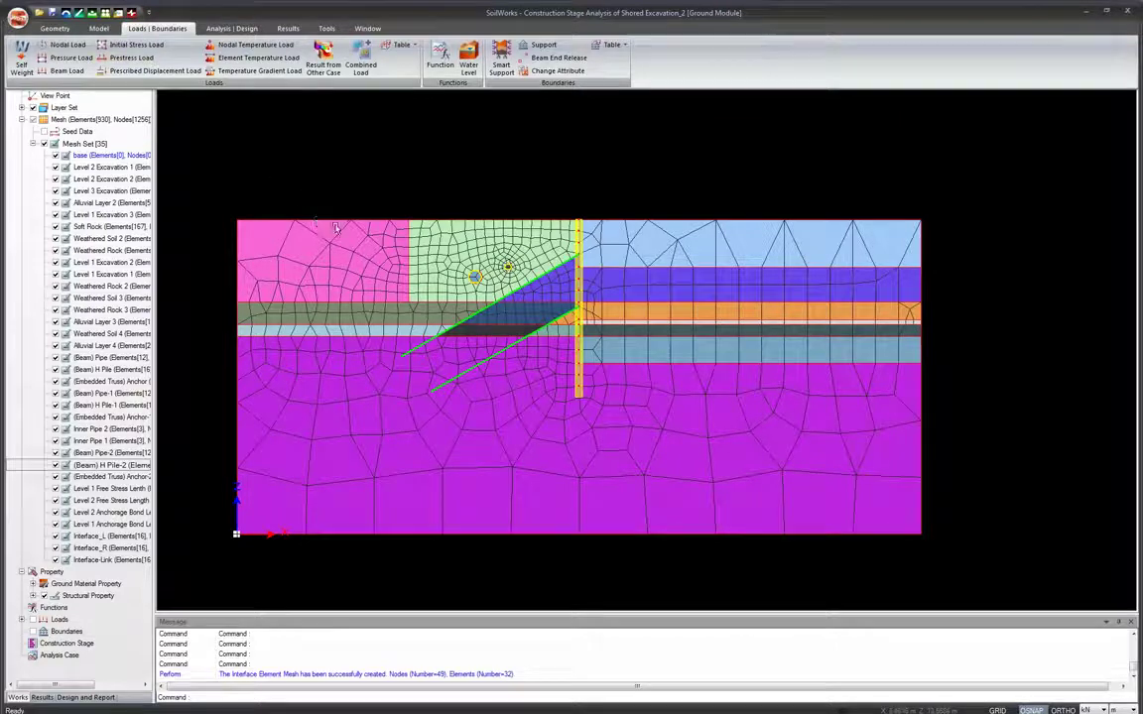
Apply a 13 kN/m² 'Overburden Load' pressure to the ground-surface edges left of the wall
click(74, 56)
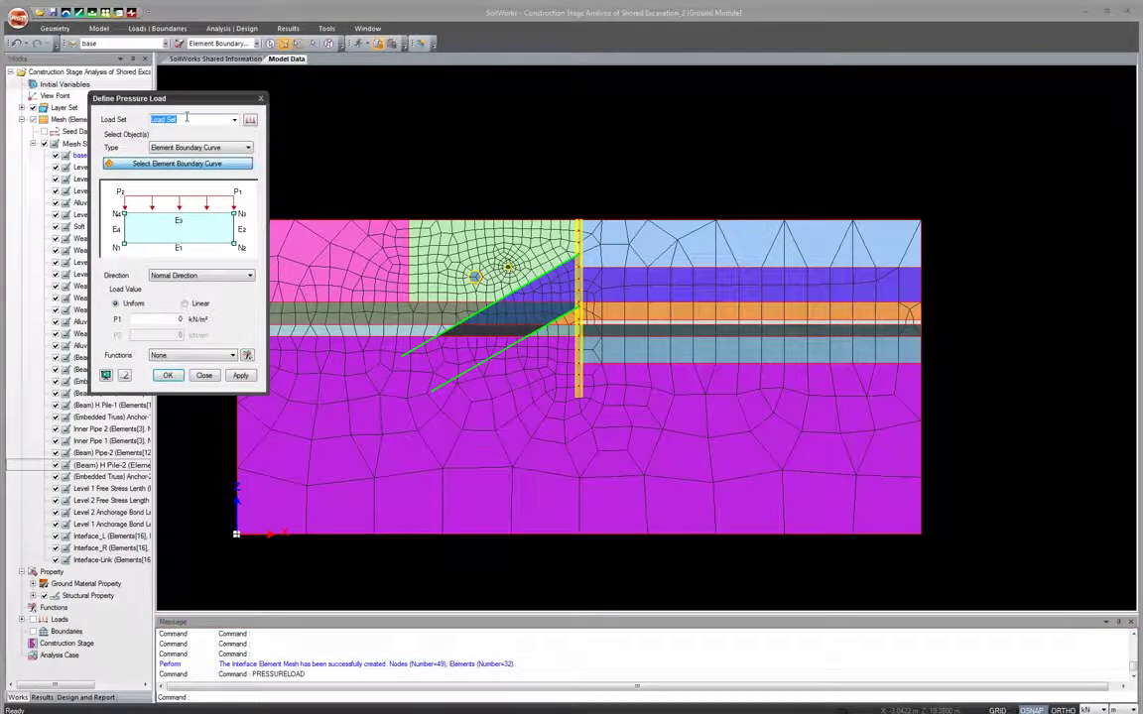
text(Overburden Load)
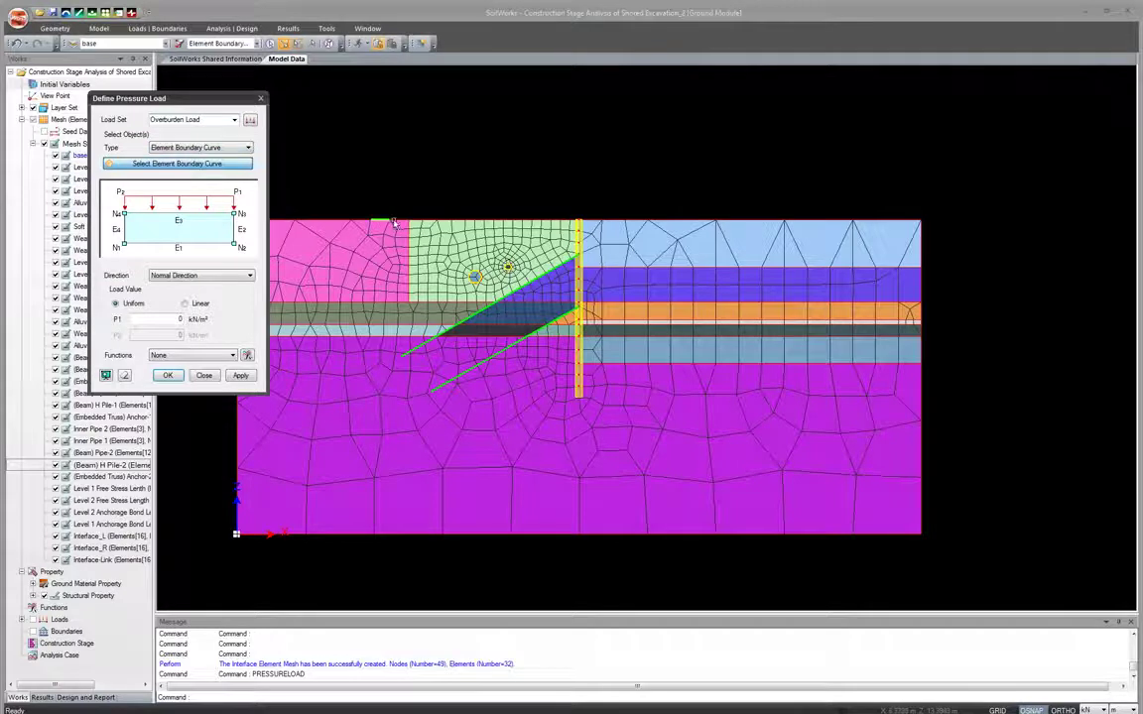
drag(155, 99, 106, 97)
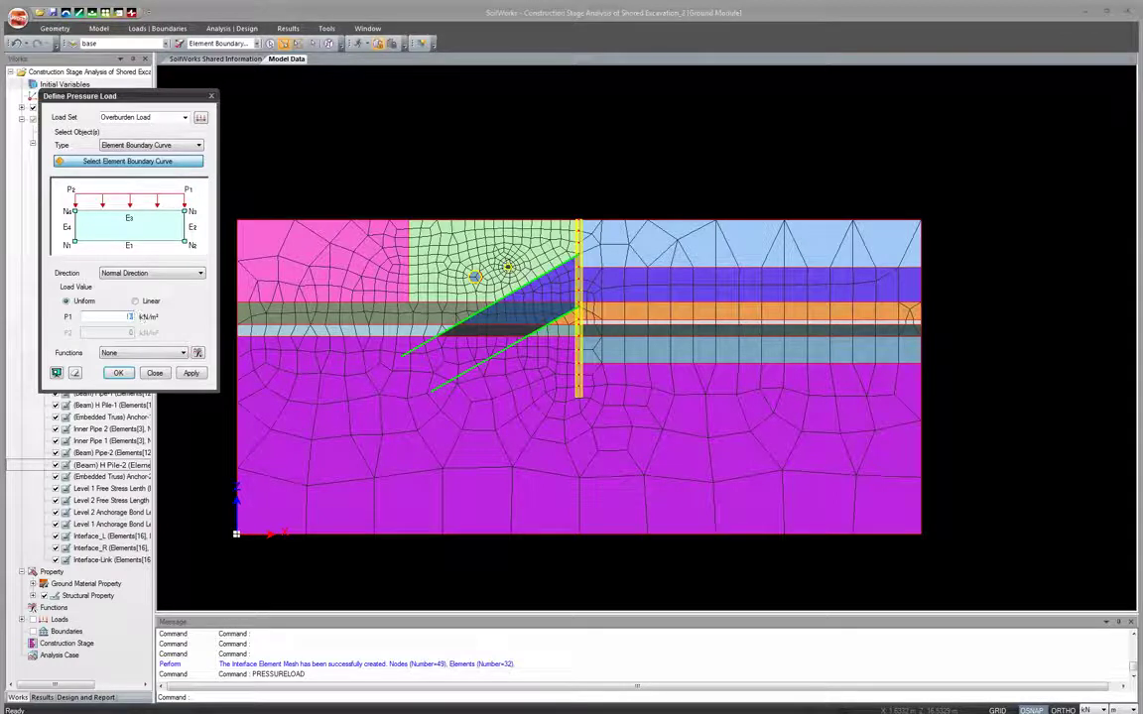
click(407, 222)
click(356, 224)
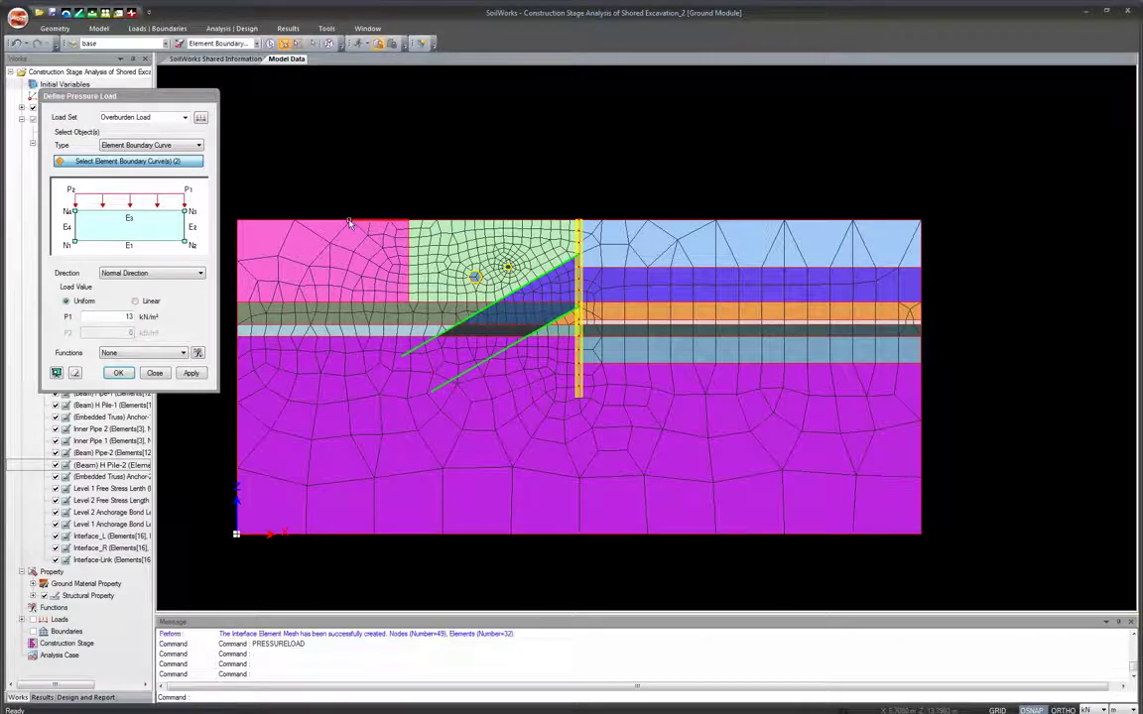
click(278, 223)
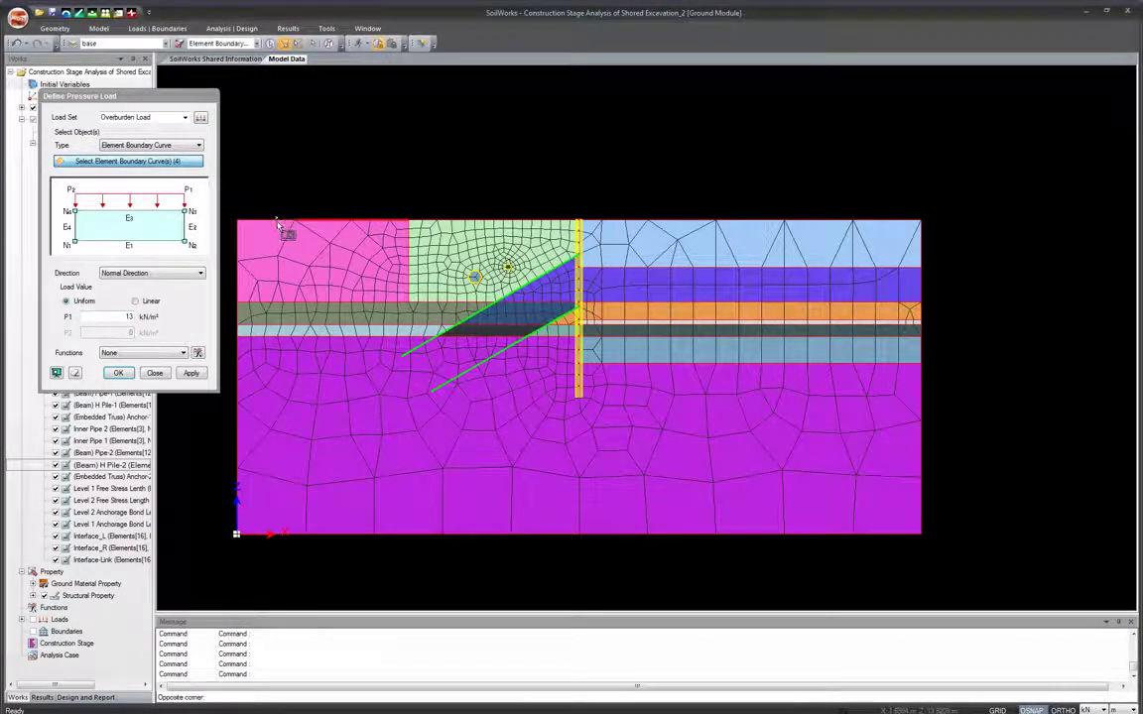
click(302, 239)
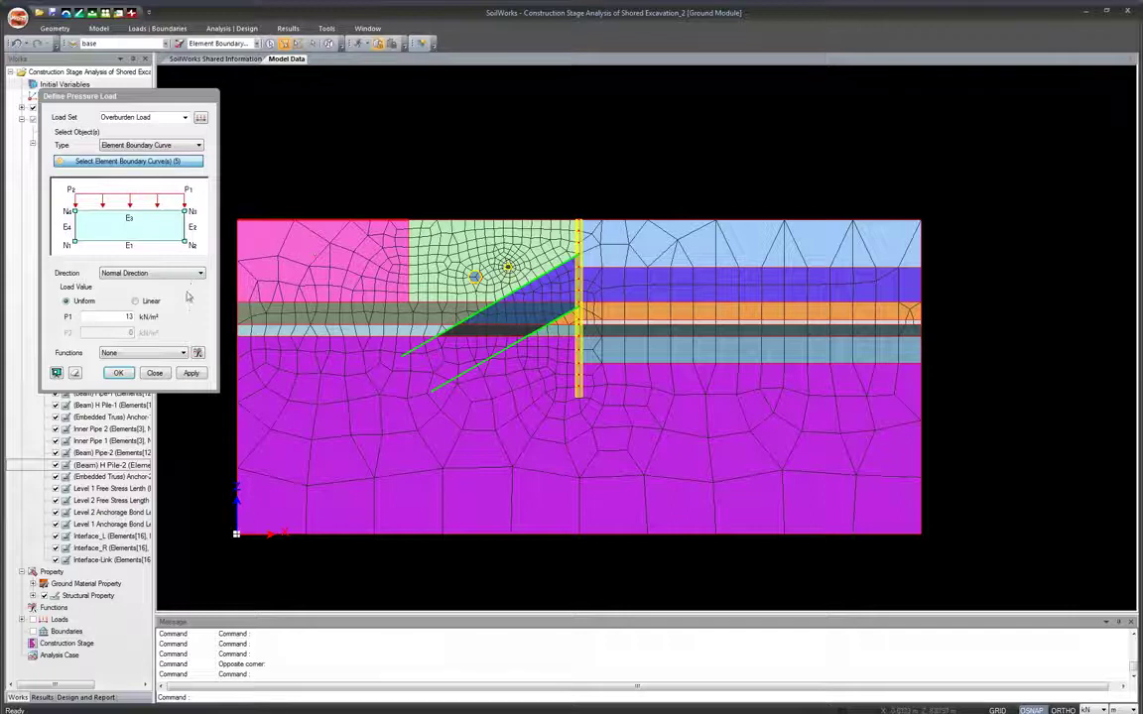
click(118, 373)
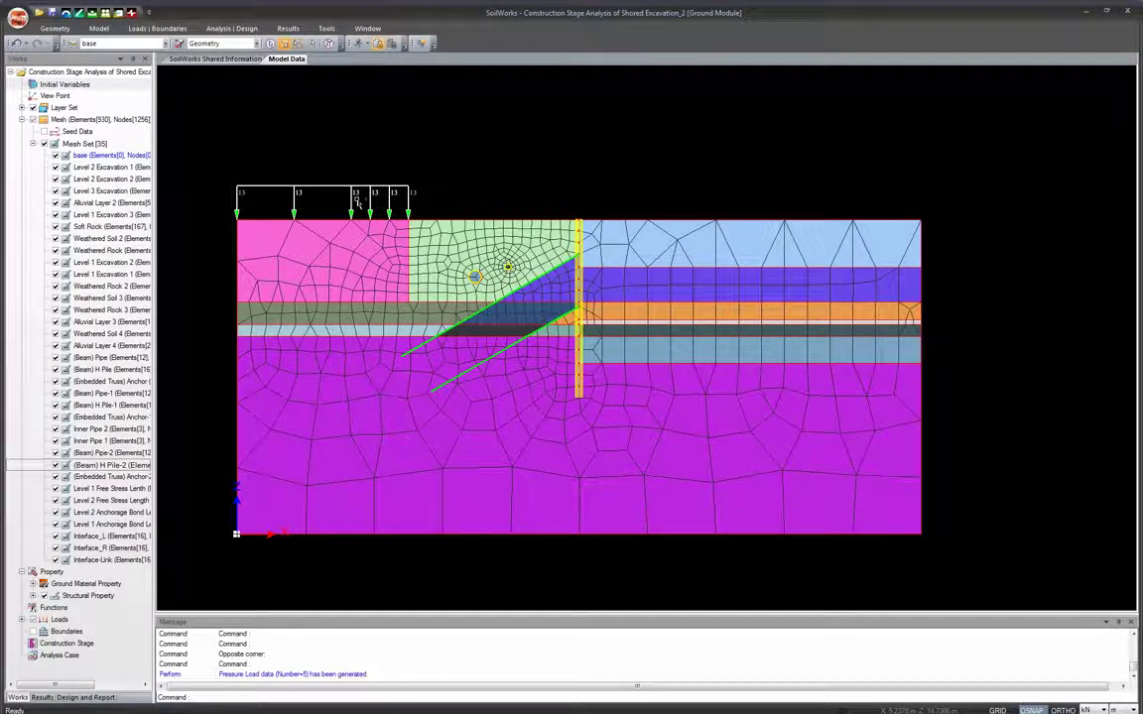
Start a prestress load in a 'Level 1 Prestress' load set, keeping Element as object type
click(149, 30)
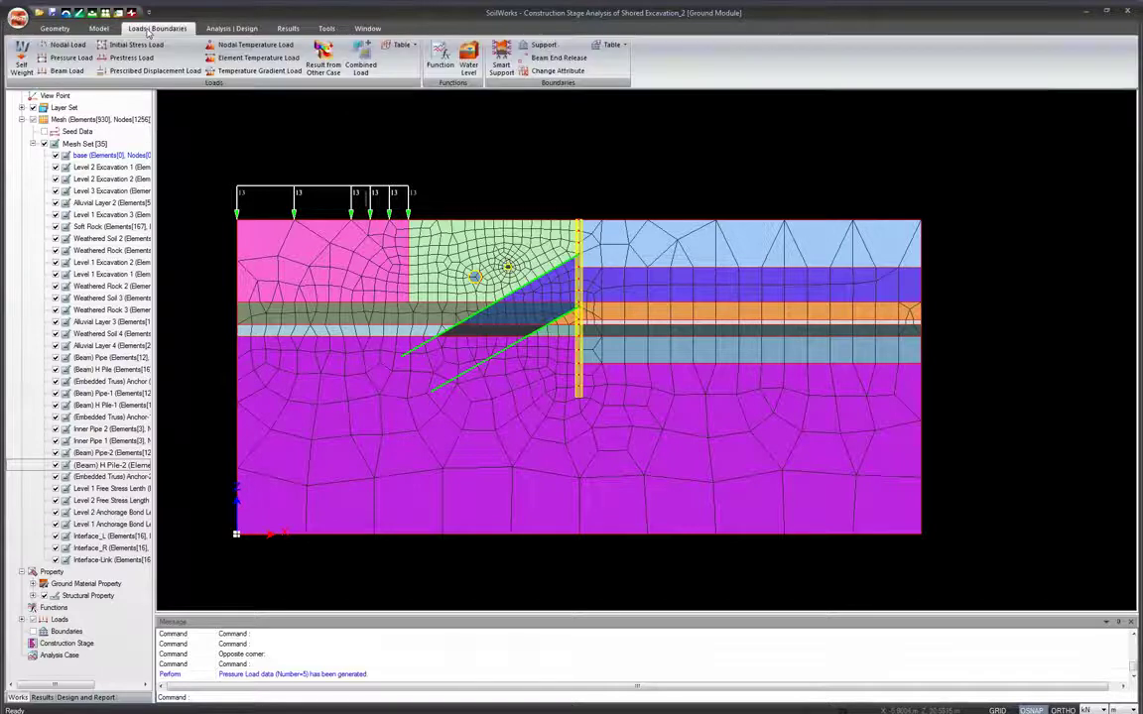
click(132, 58)
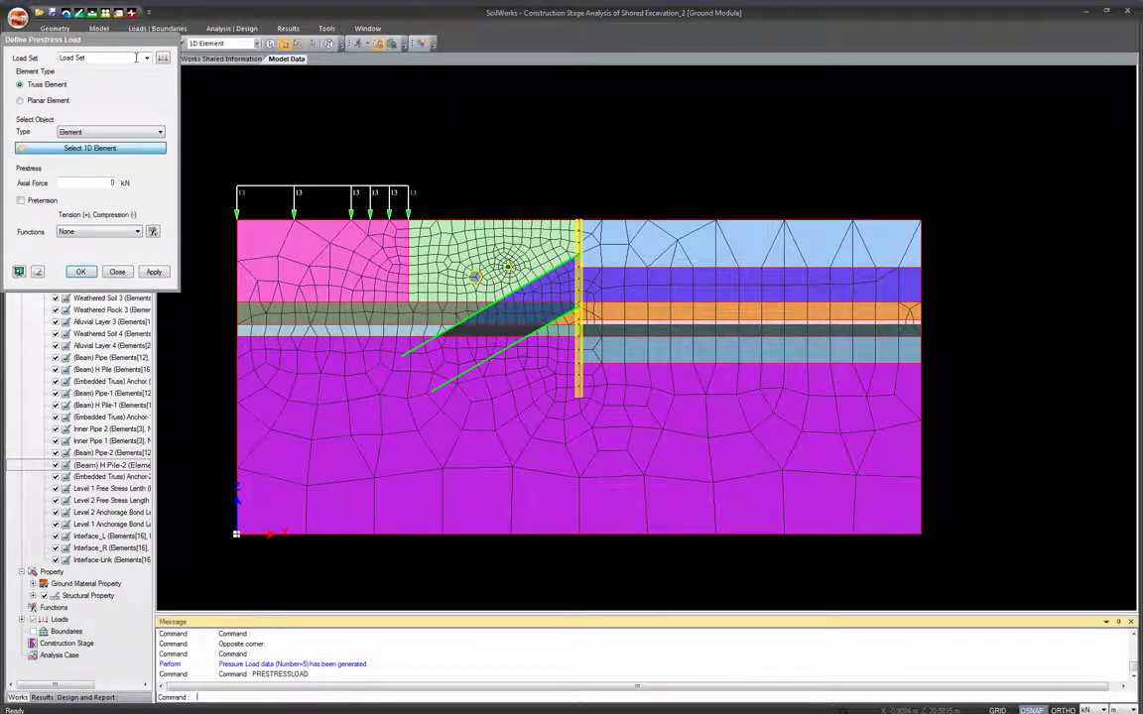
drag(95, 58, 35, 60)
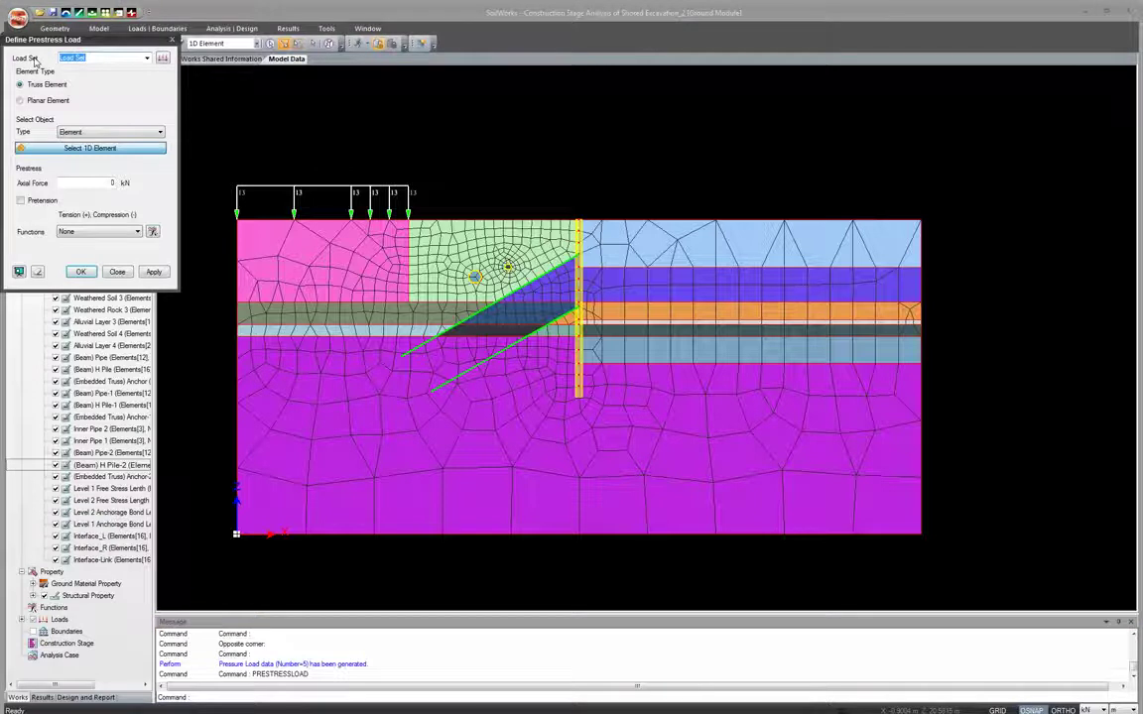
key(BackSpace)
text(level level)
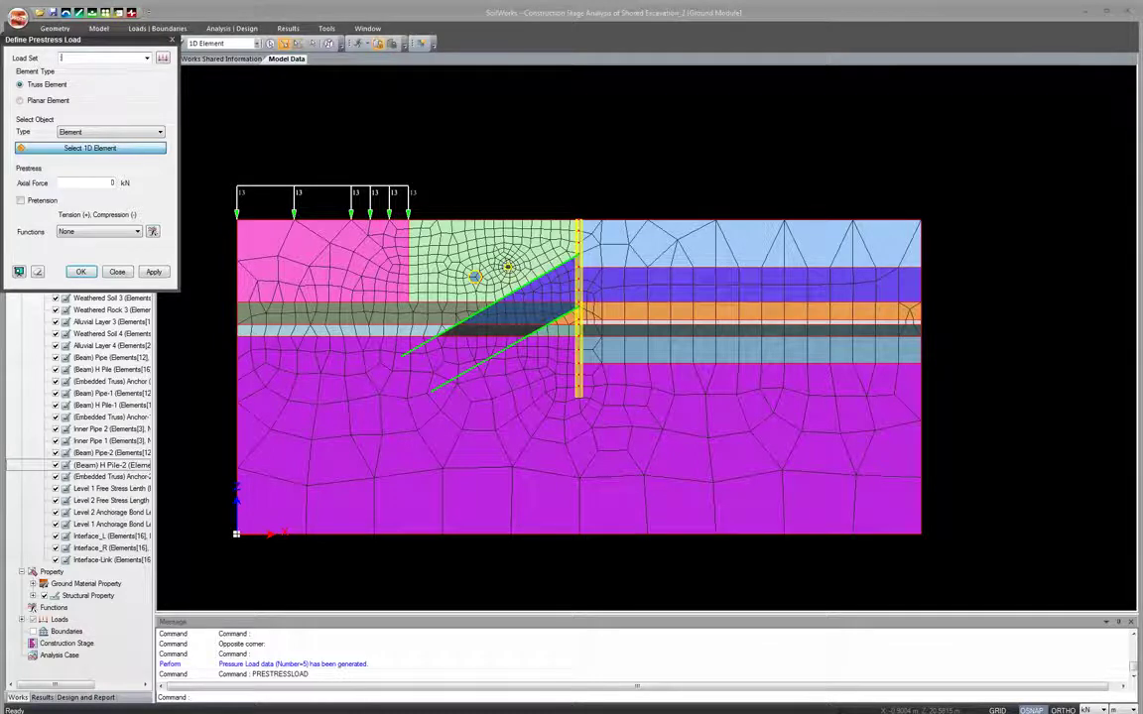
text(el 1 Prestress Load)
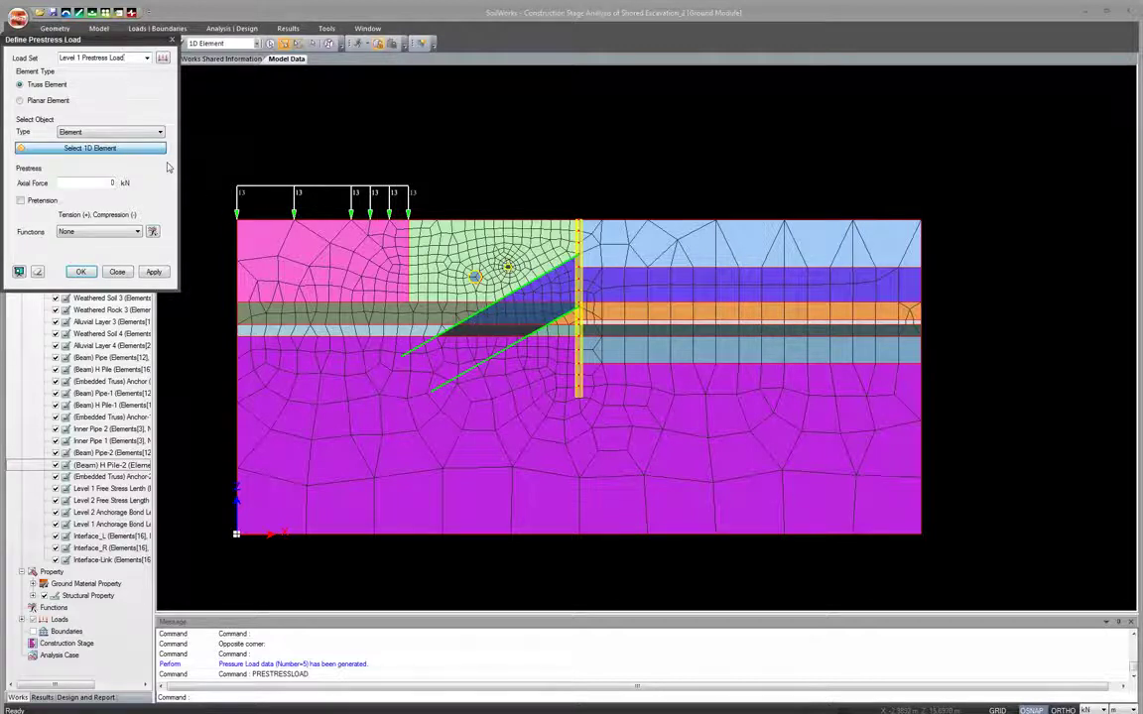
click(147, 133)
click(114, 142)
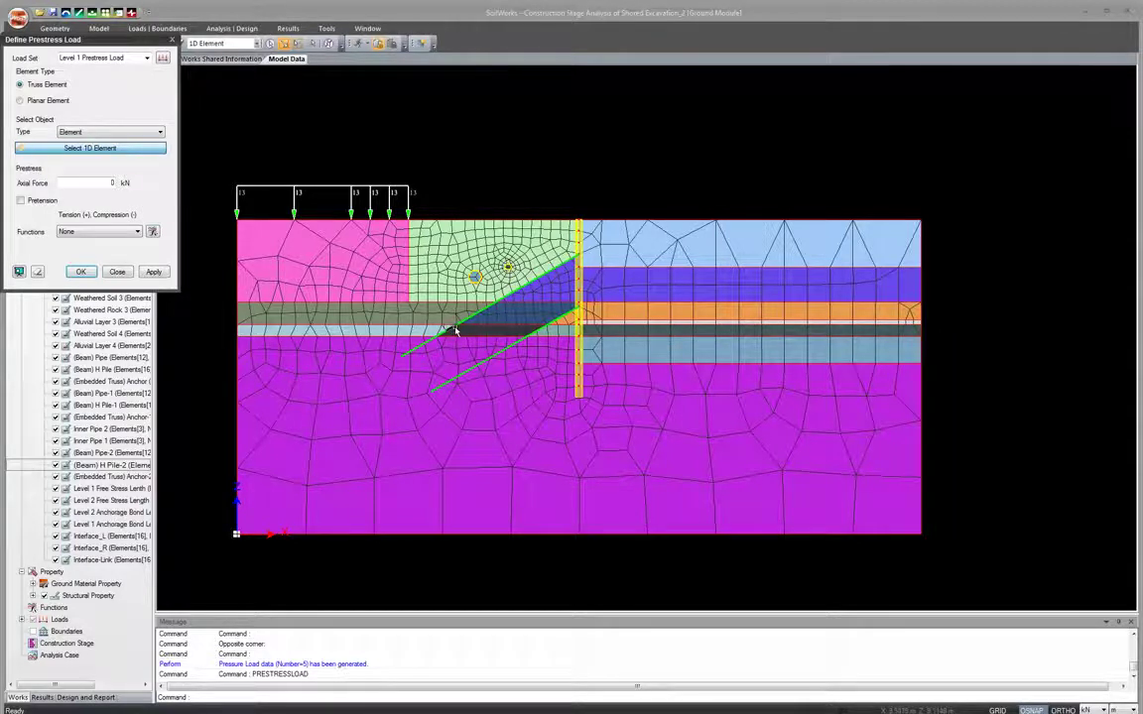
Apply a 220 kN pretension to the upper anchor's free-length element
click(518, 292)
click(502, 300)
click(98, 183)
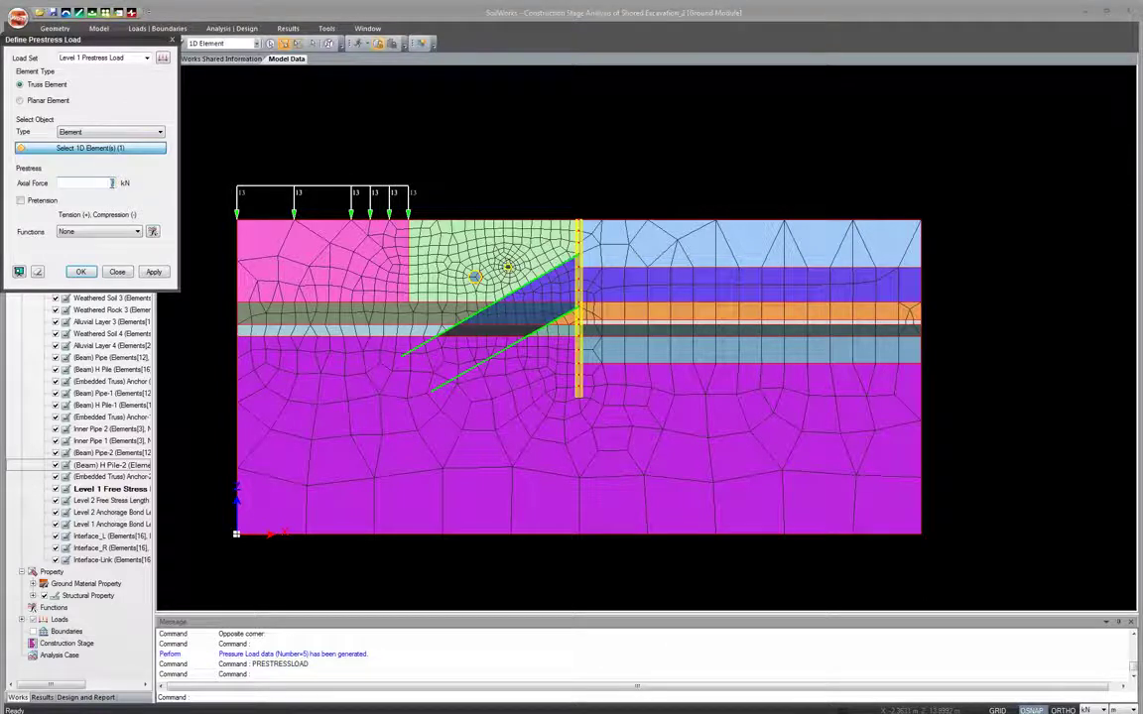
text(220)
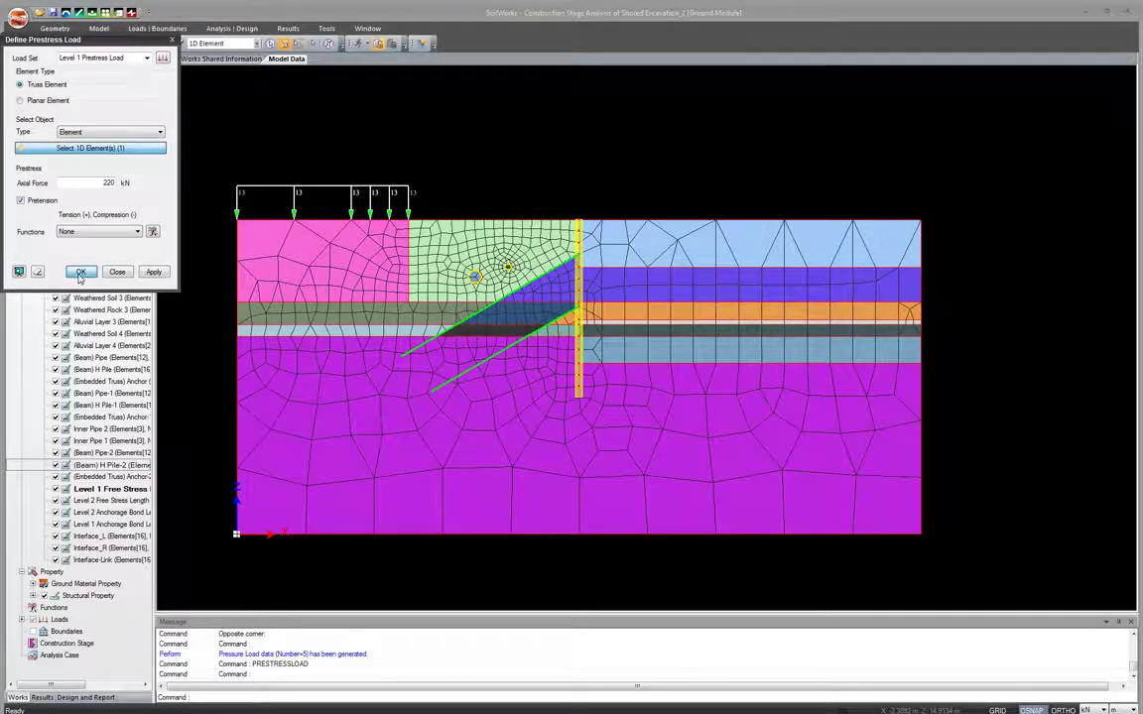
click(80, 271)
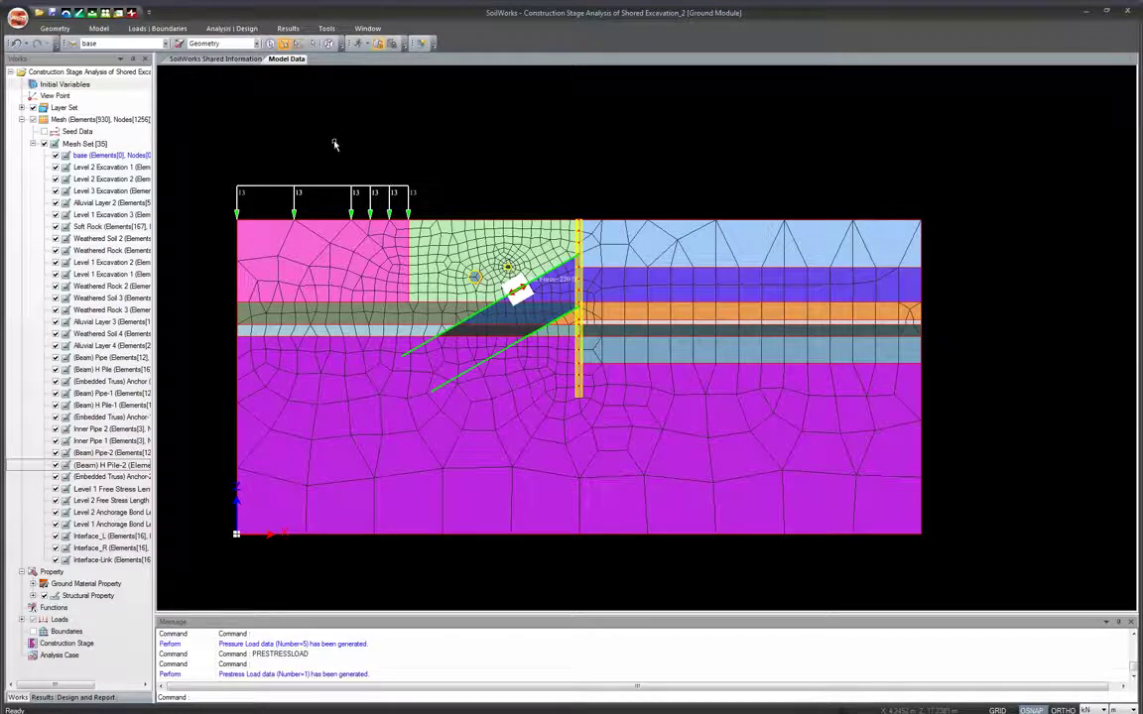
click(156, 28)
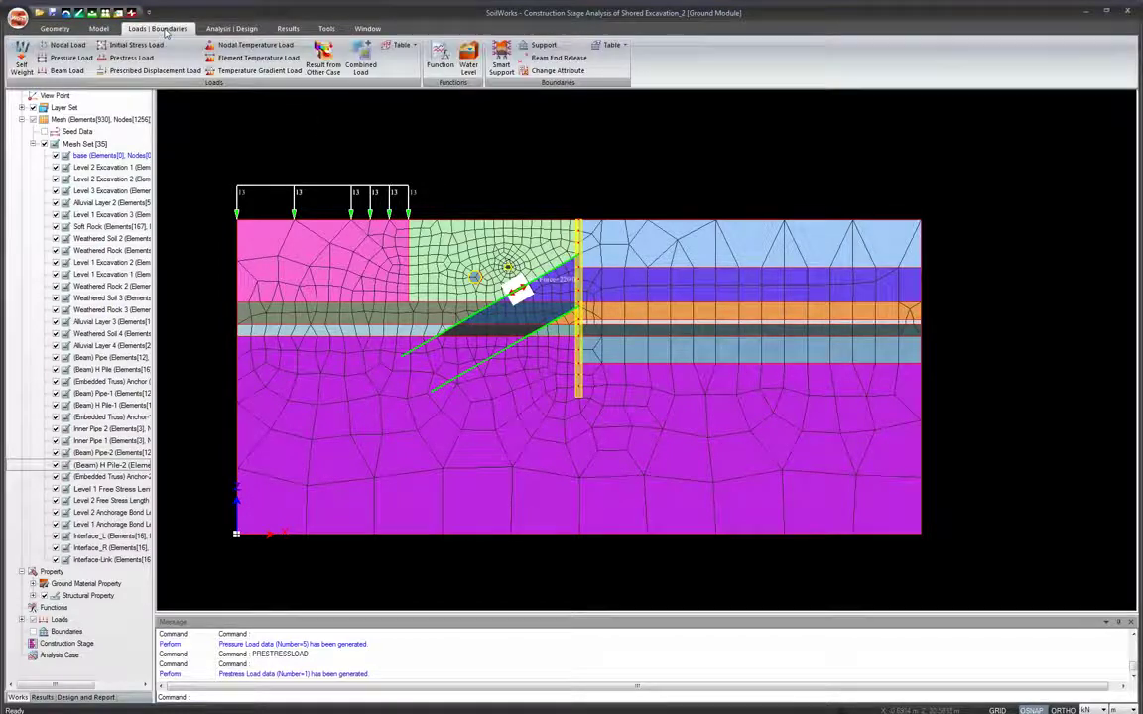
Prestress the lower anchor with 220 kN under a new 'Level 2 Prestress' load set
click(146, 60)
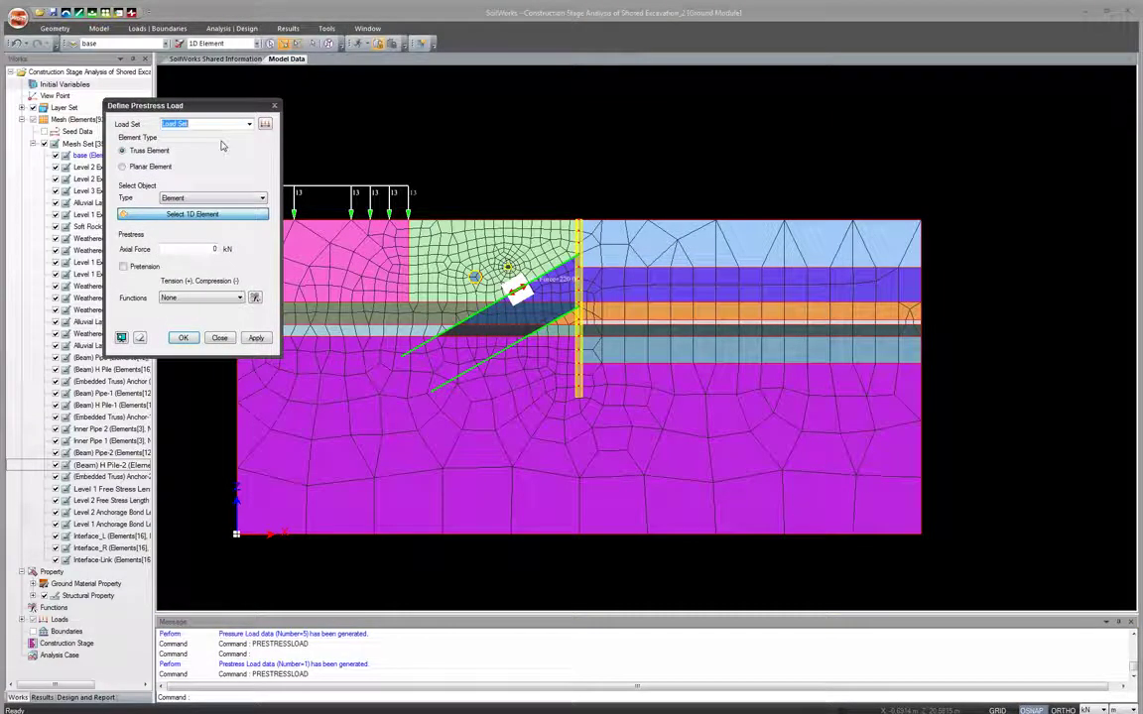
text(Lo)
text(vel 2 Prest)
text(ress)
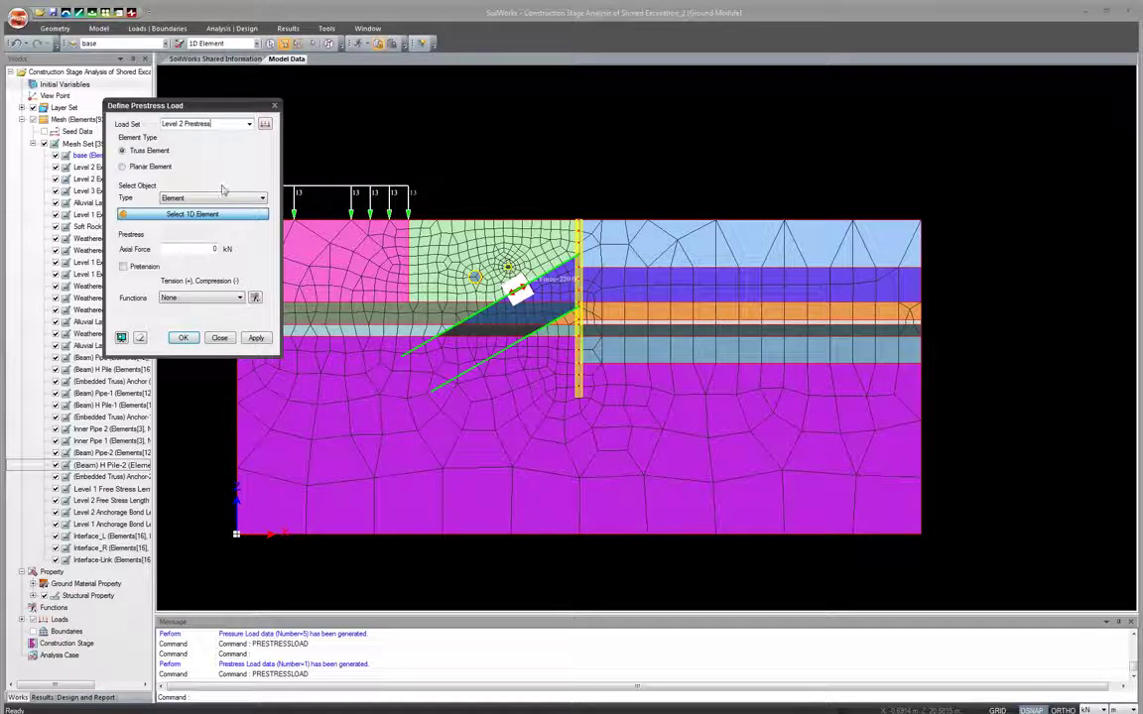
double_click(212, 249)
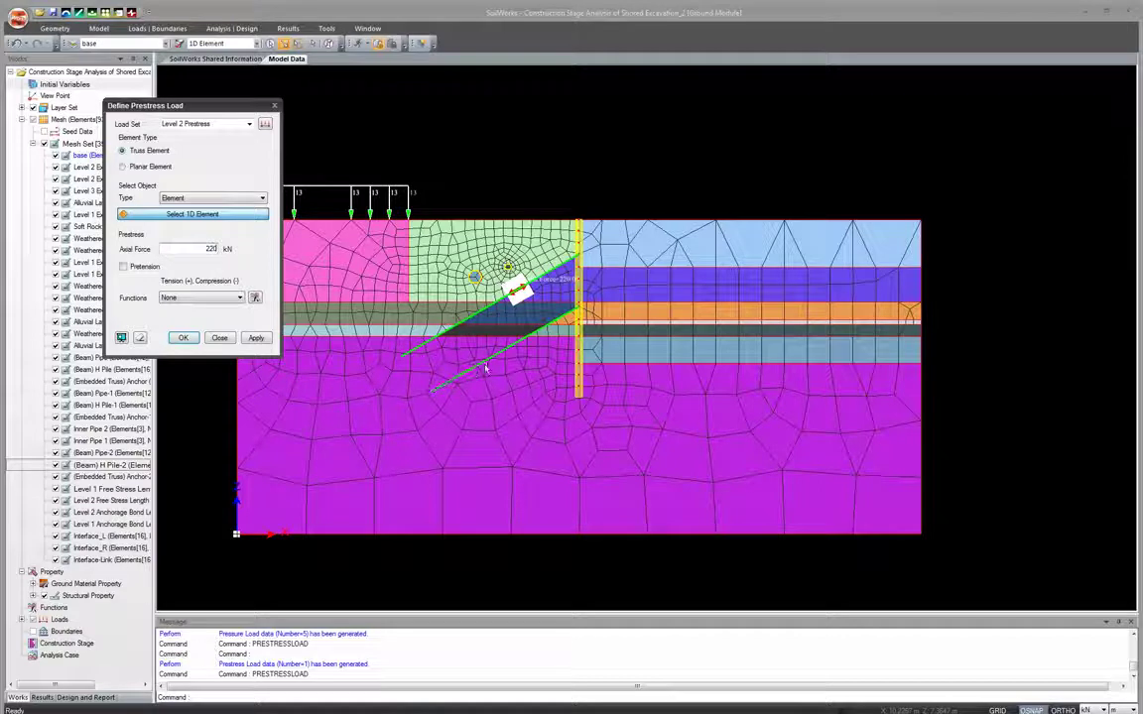
click(524, 340)
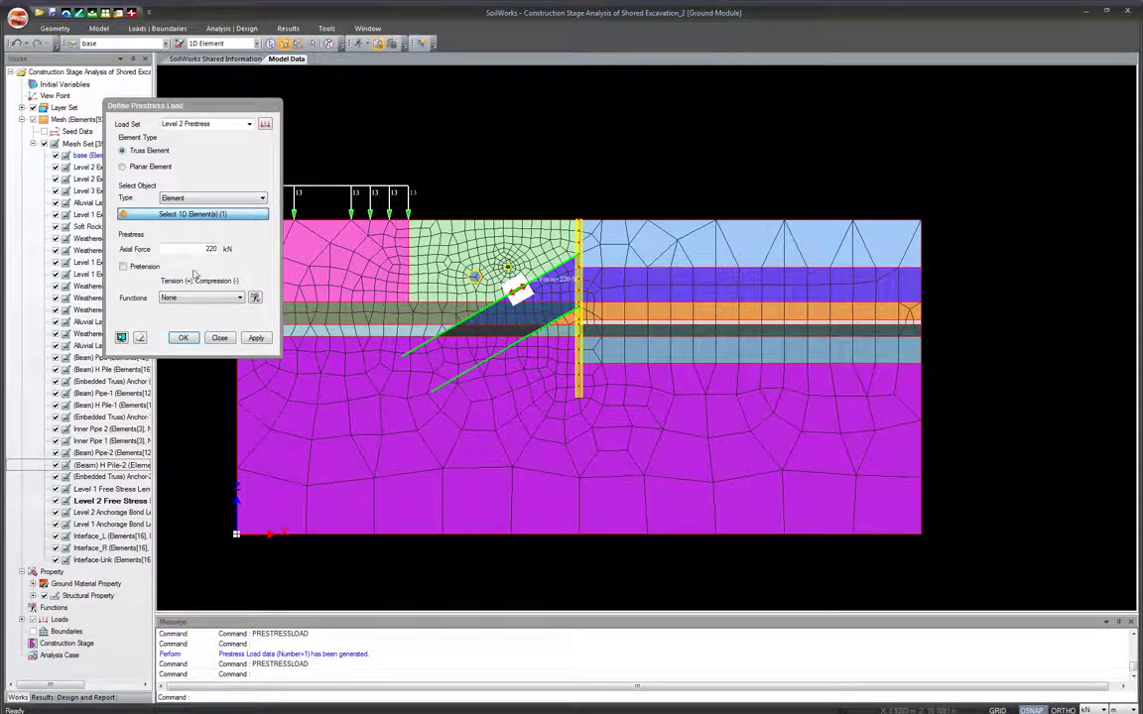
click(182, 337)
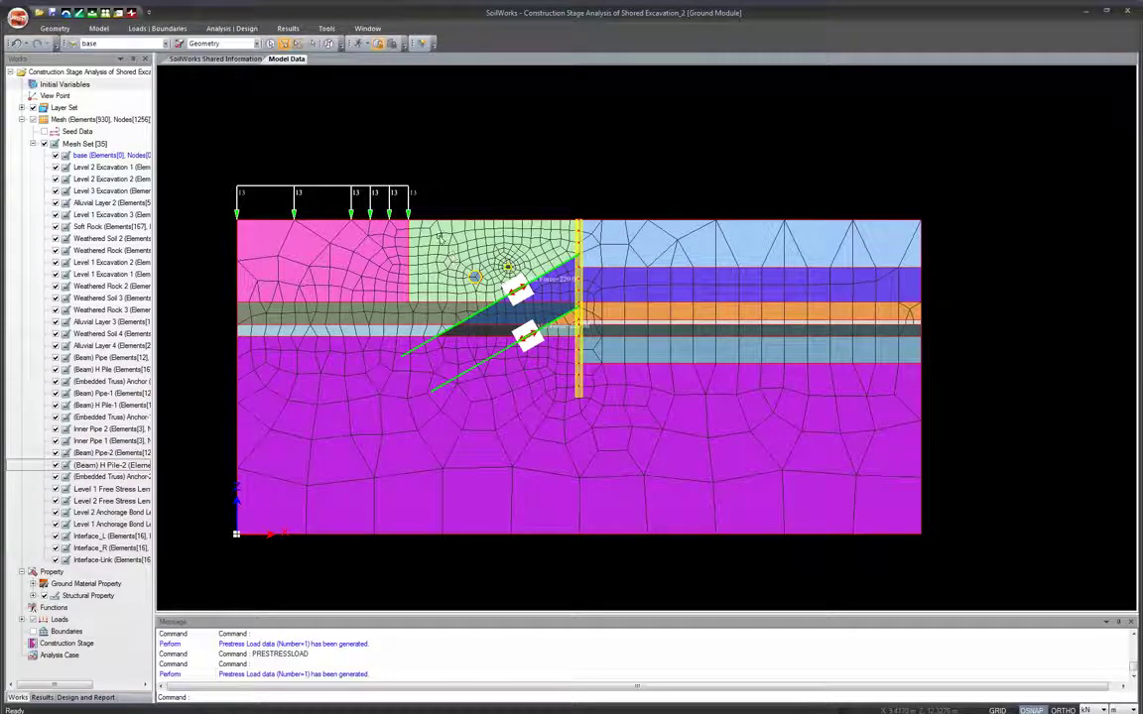
click(230, 29)
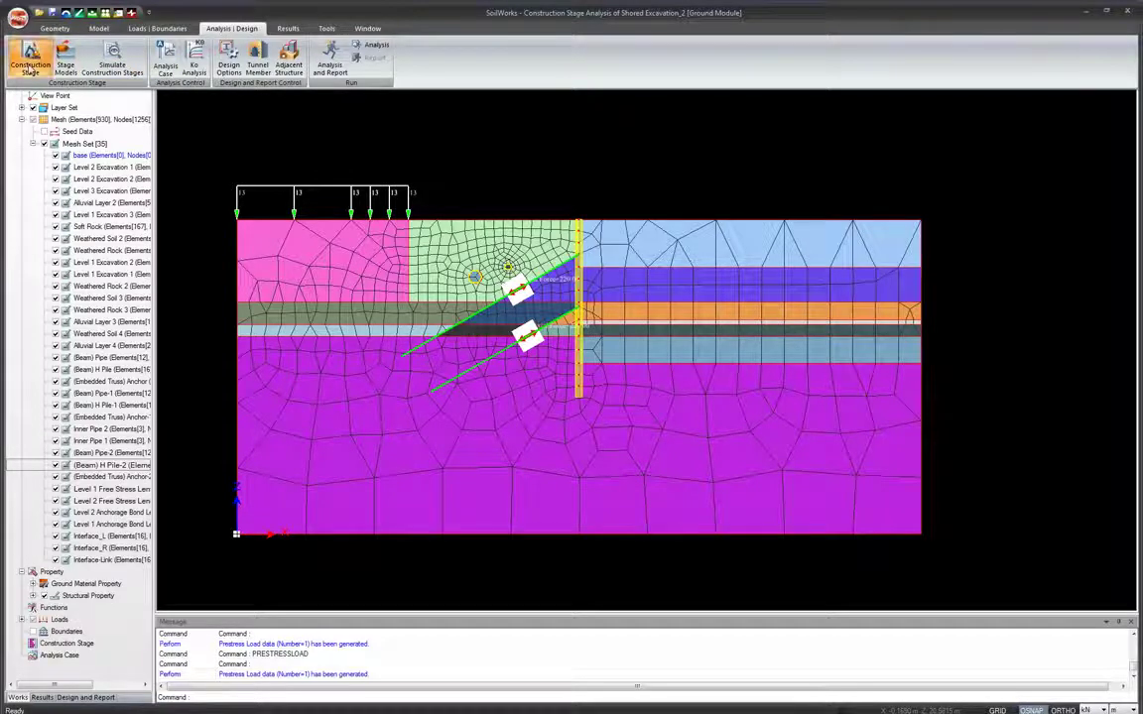
Add five new construction stages in the Construction Stage dialog
click(31, 59)
drag(122, 43, 314, 200)
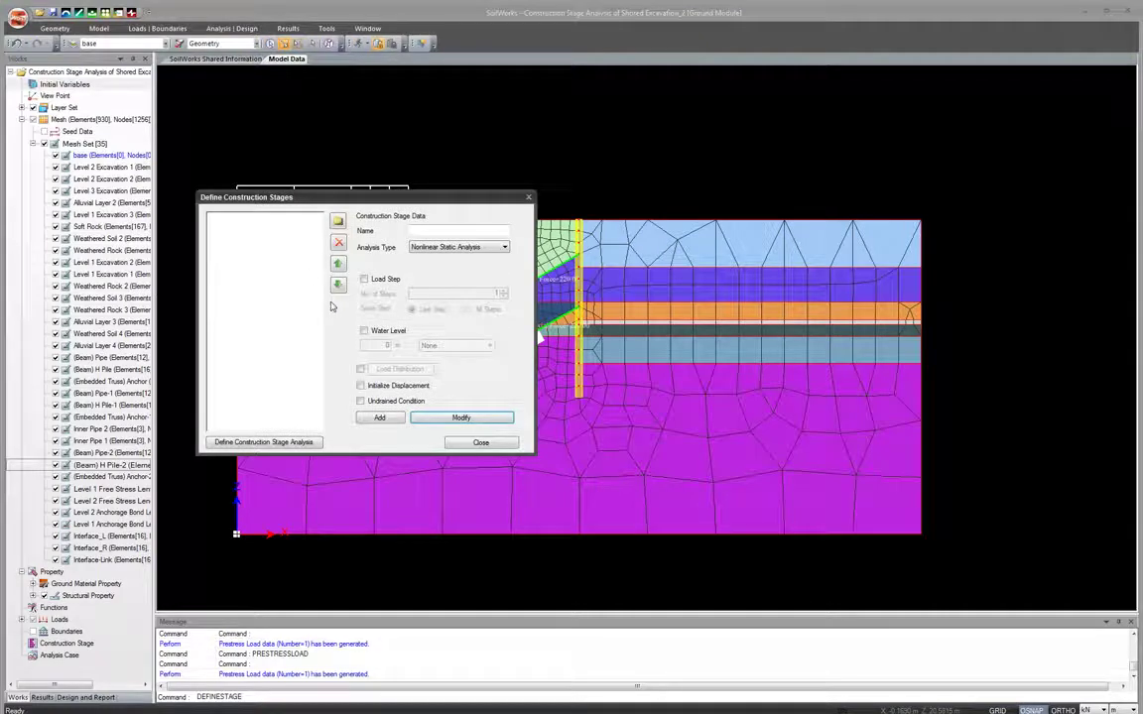
click(337, 219)
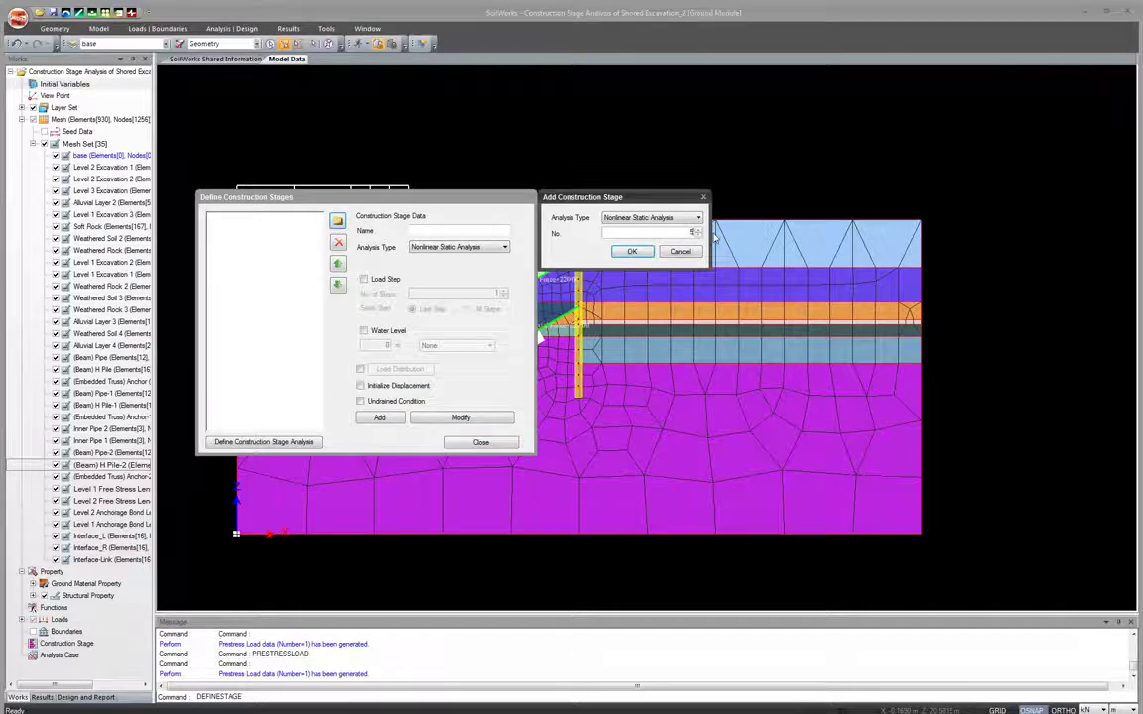
key(Return)
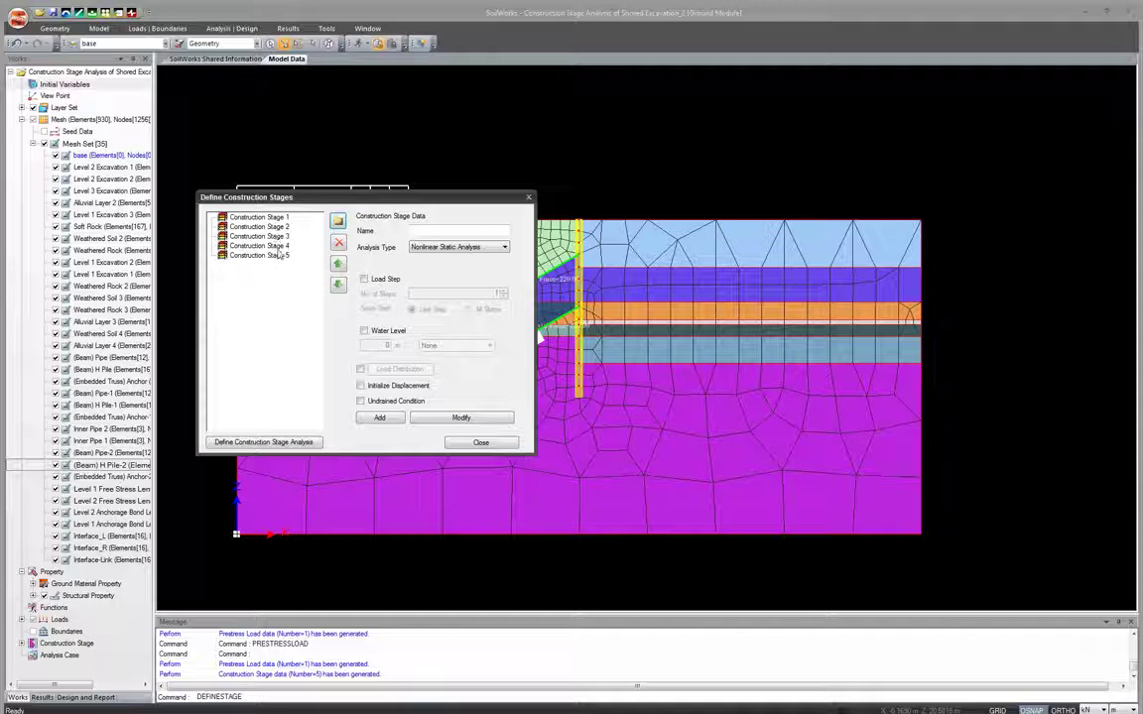
Rename stage 1 to 'Original Ground' and stage 2 to 'Install Structures'
click(273, 218)
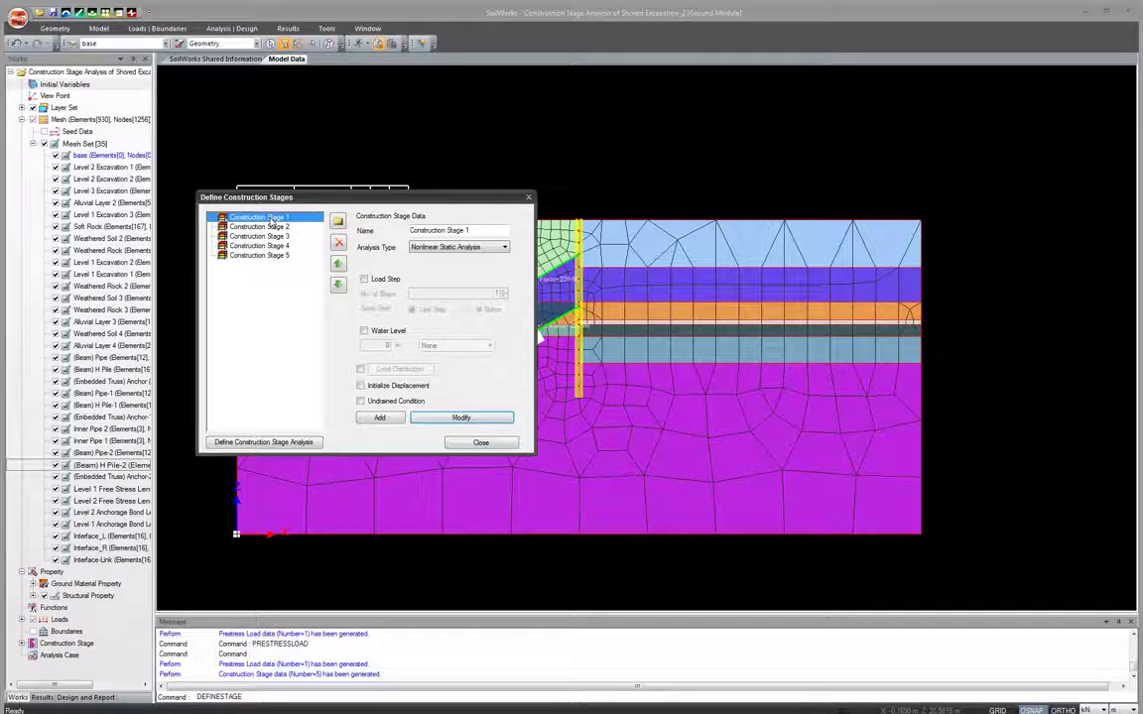
drag(476, 235, 364, 234)
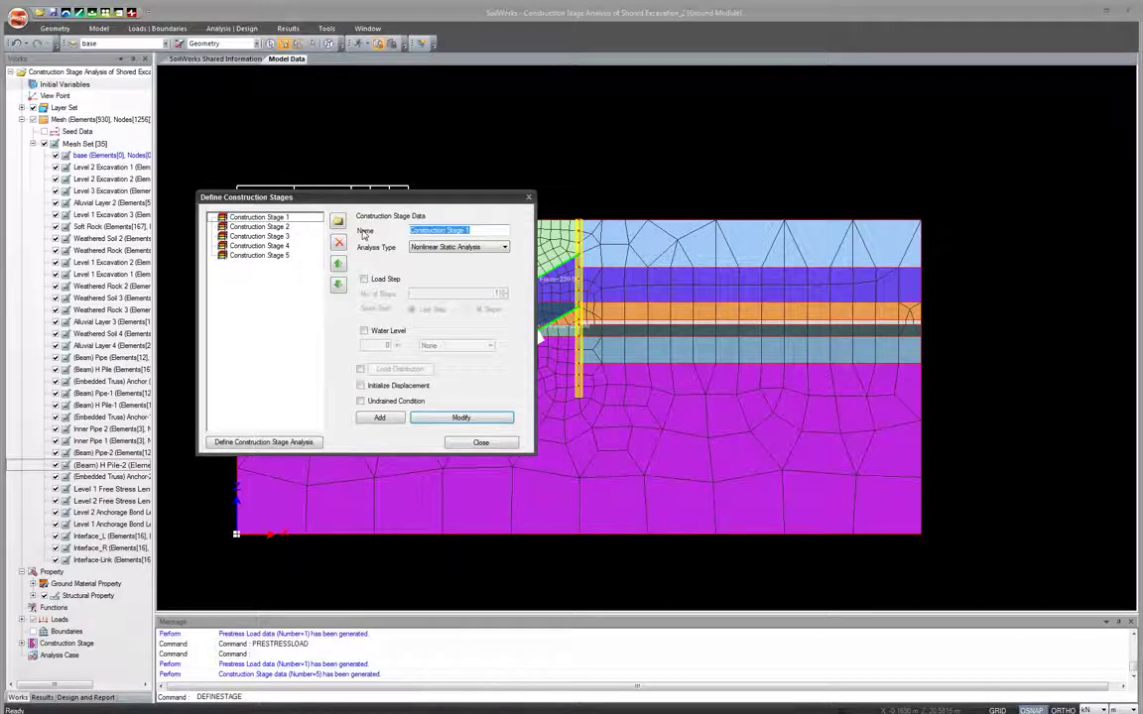
text(Original Ground)
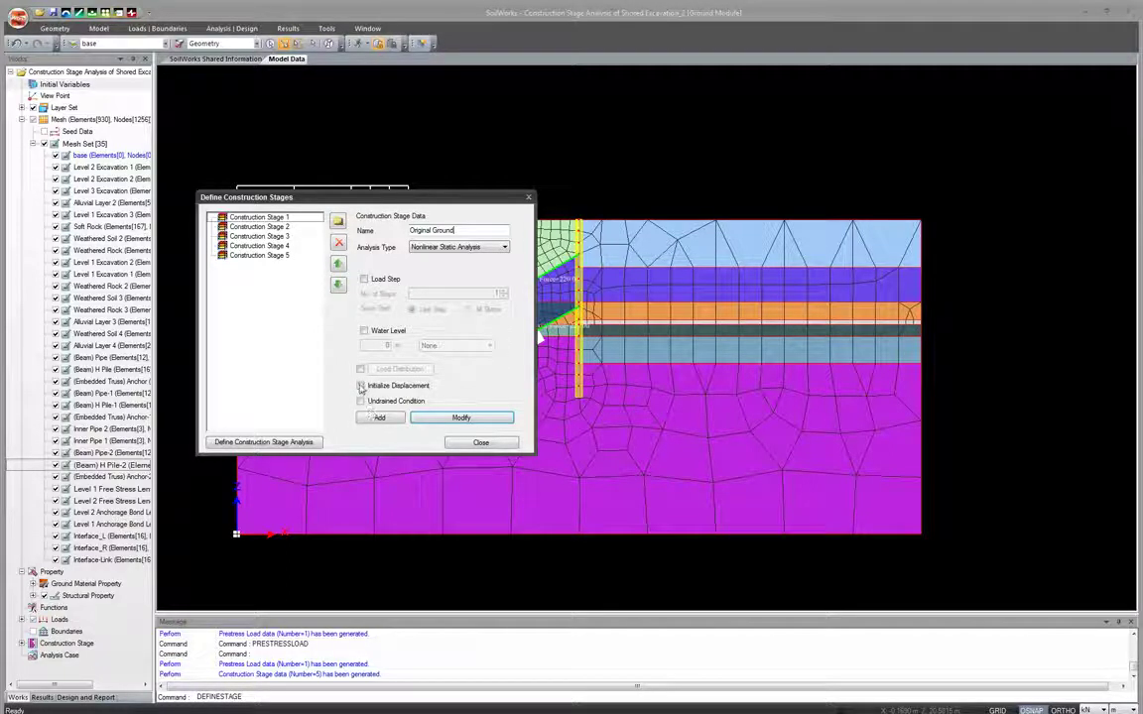
click(461, 418)
click(260, 227)
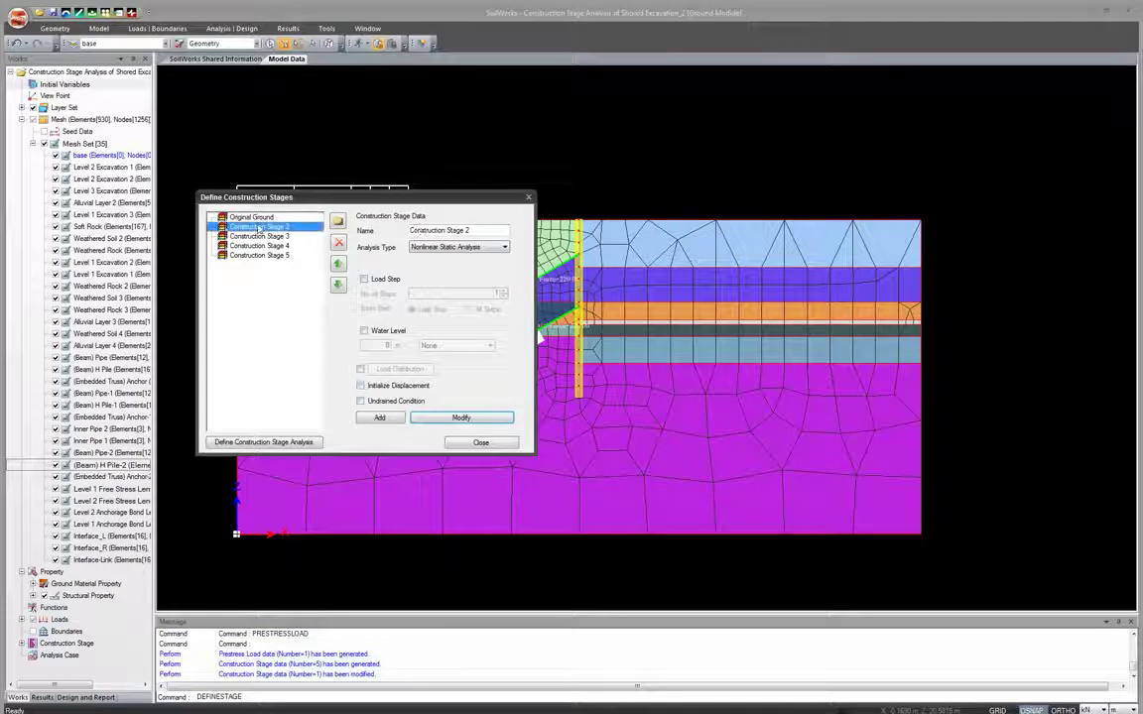
click(457, 230)
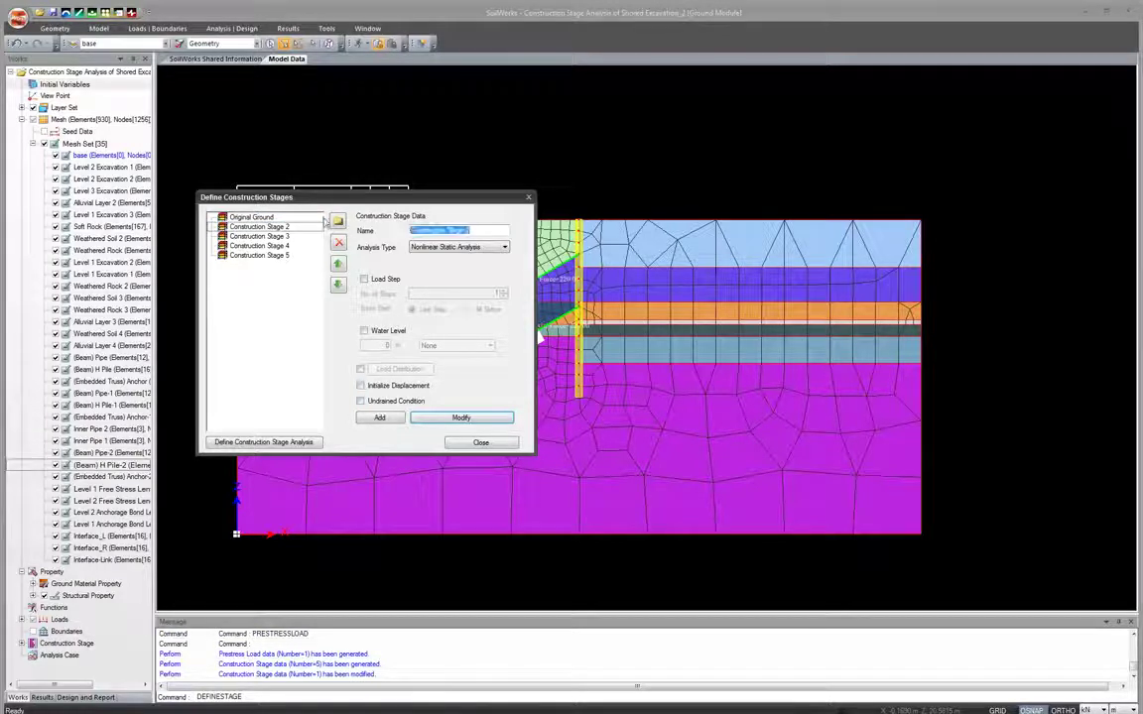
text(Install S)
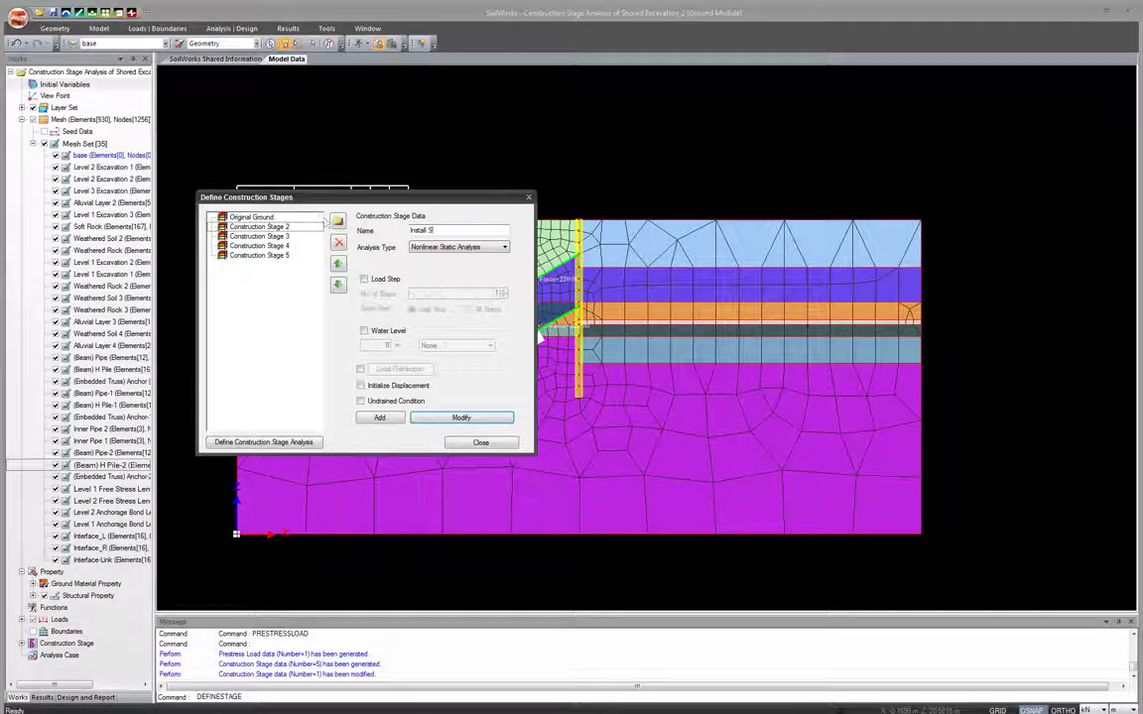
text(tructures)
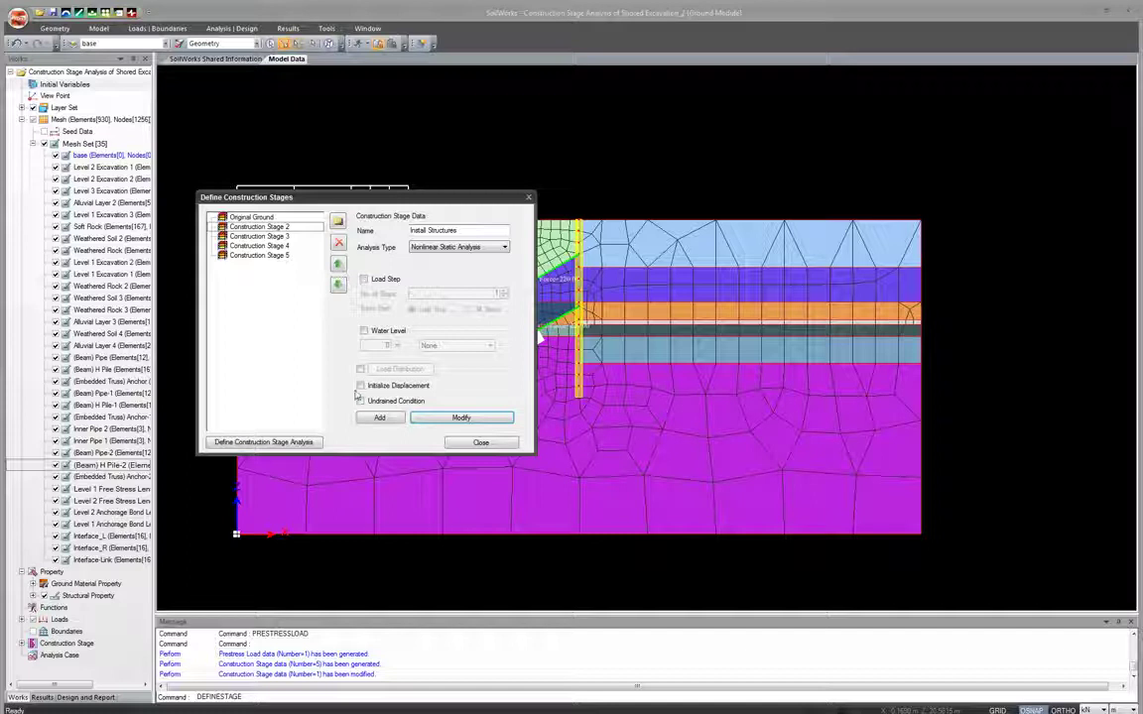
click(461, 418)
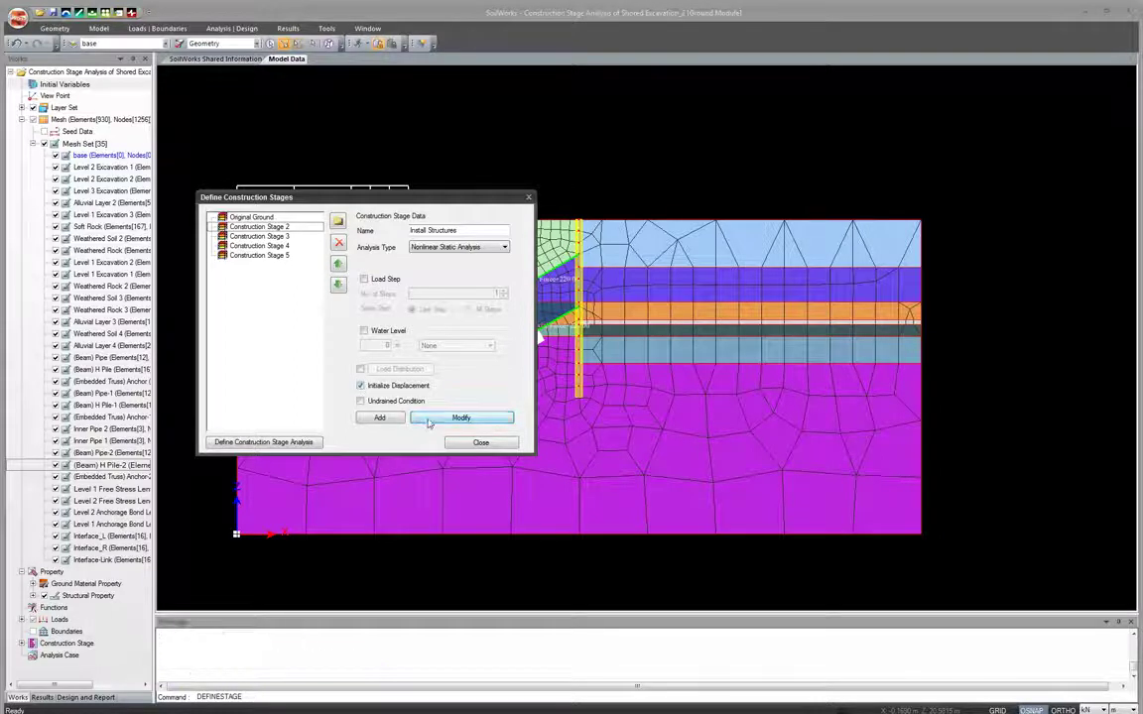
Rename stages 3–5 to 'Excavation 1', 'Excavation 2' and 'Excavation 3'
click(290, 237)
drag(472, 230, 394, 226)
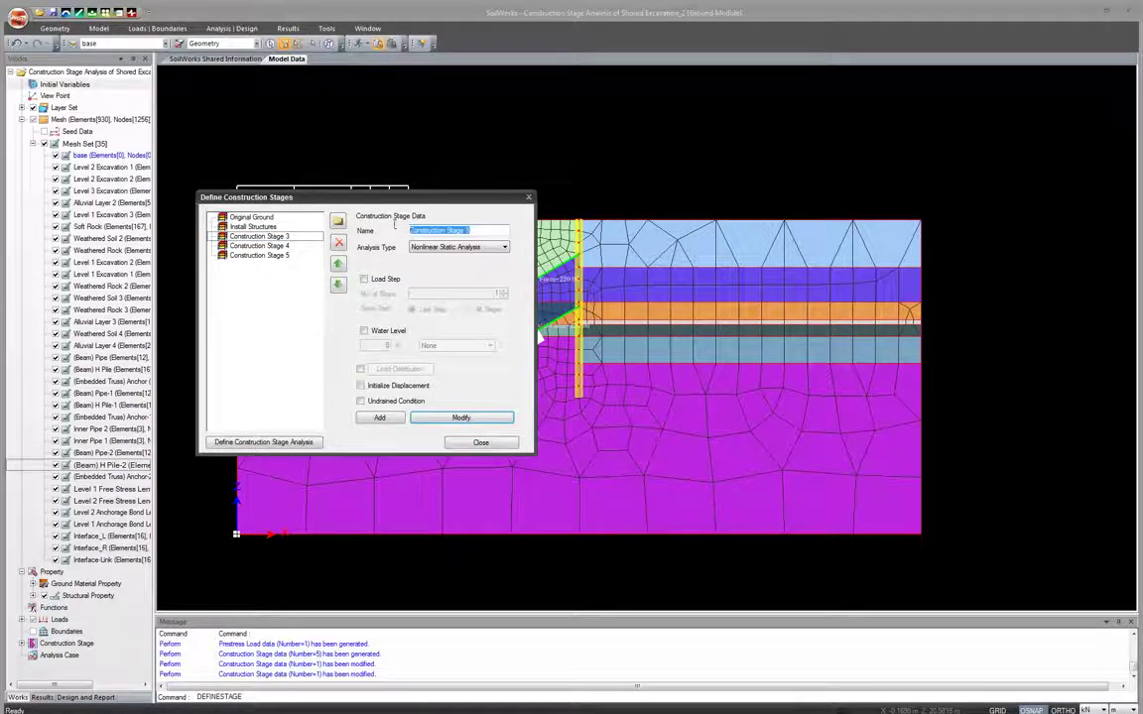
text(Exca)
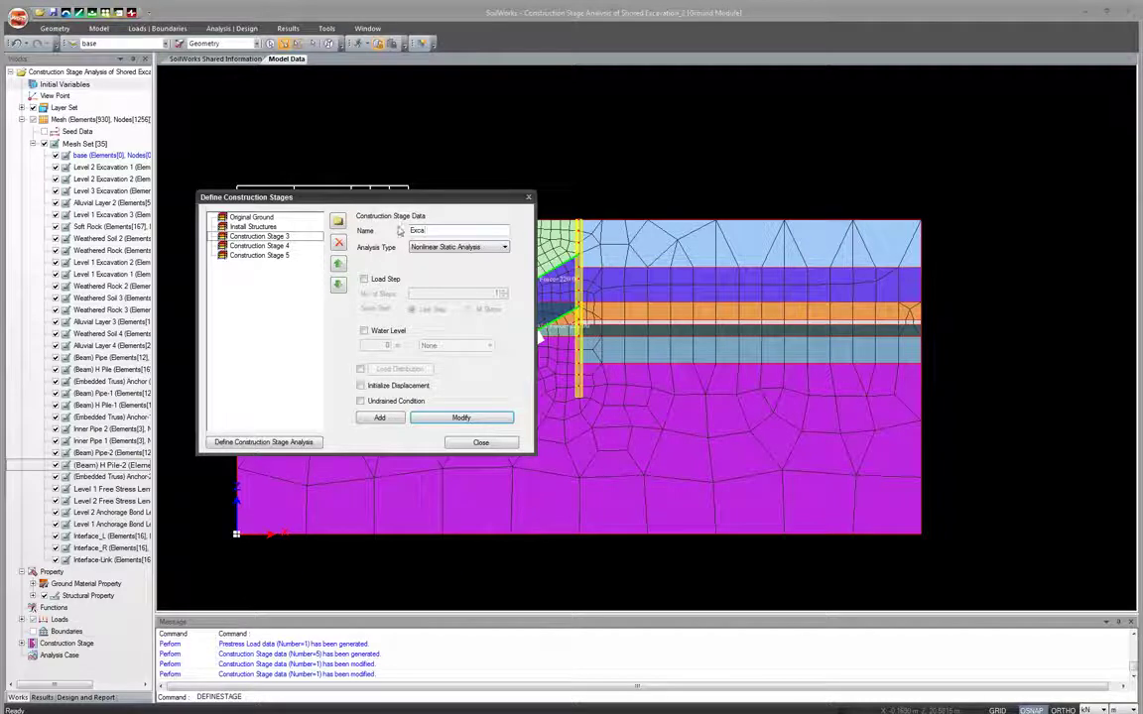
text(vation 1)
key(Return)
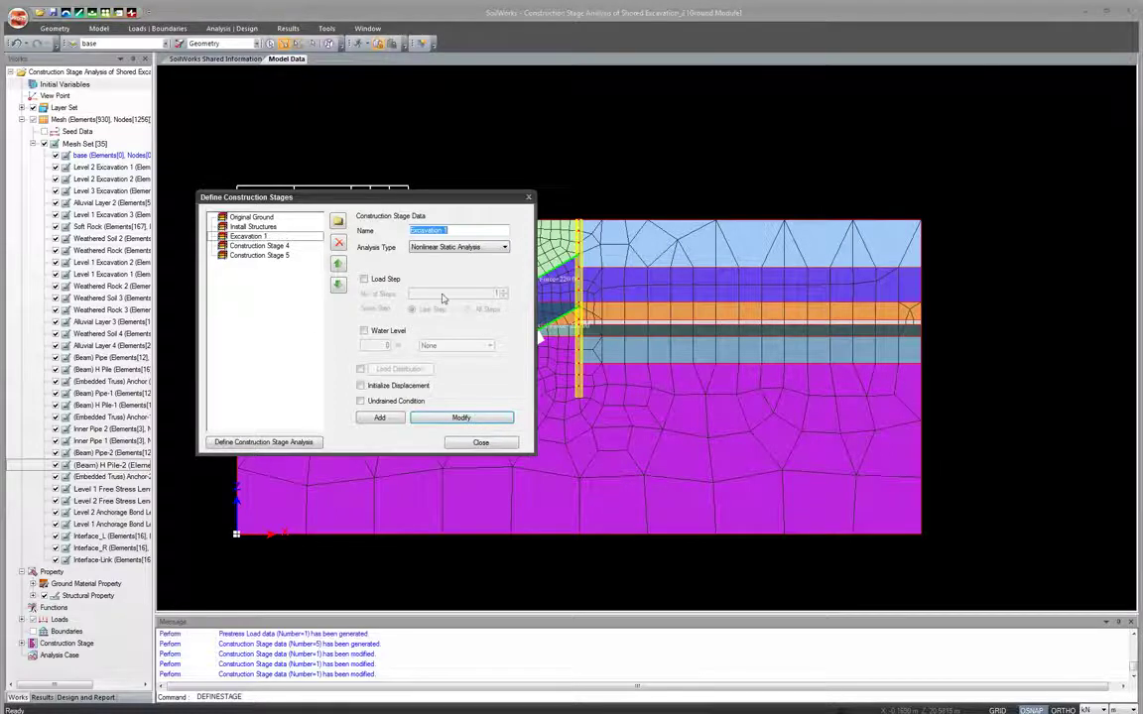
click(282, 246)
key(Tab)
text(Ex)
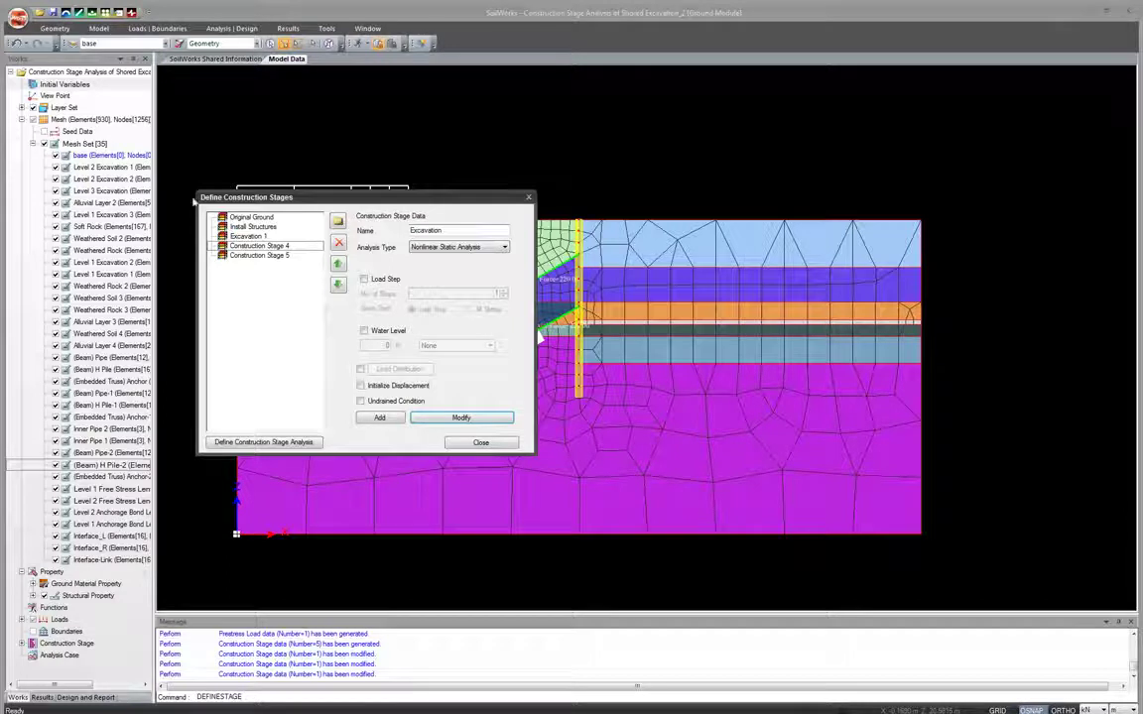
text(cavation 2)
click(442, 416)
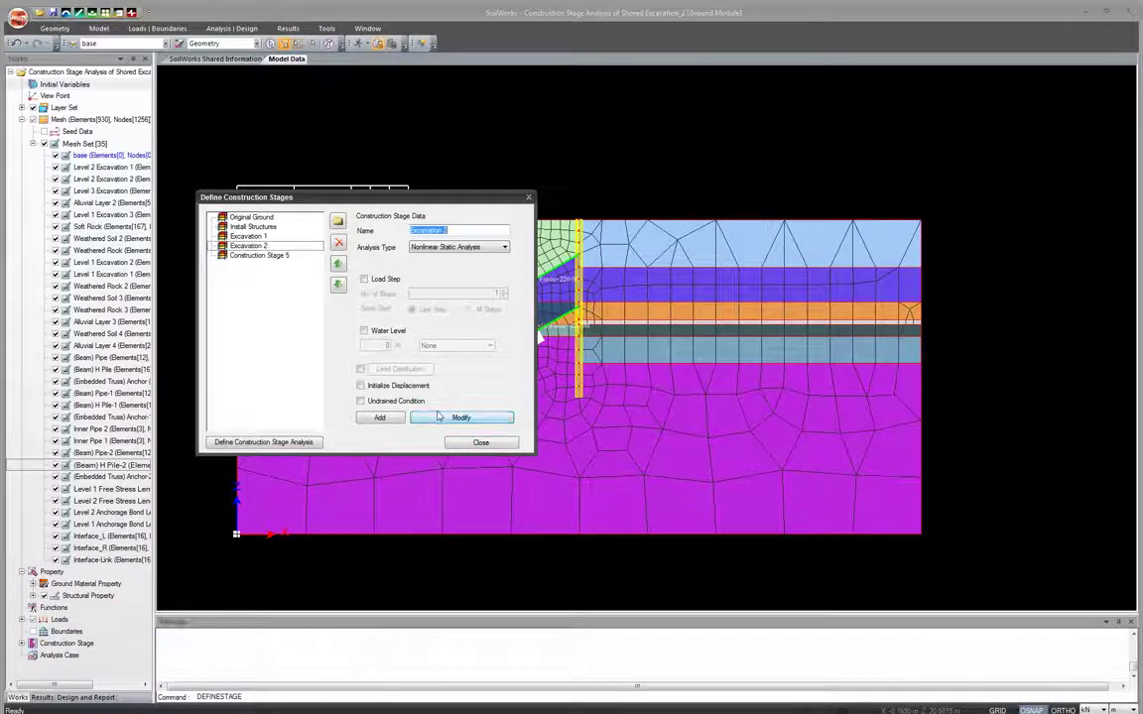
triple_click(472, 229)
text(Excavation 3)
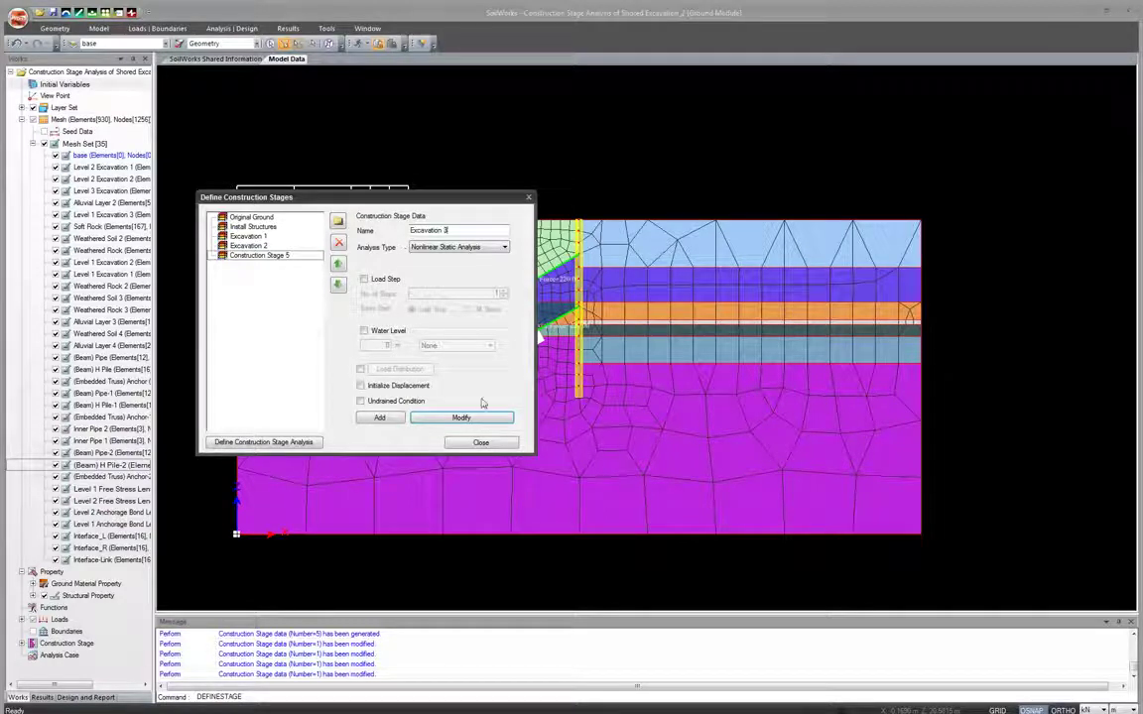
click(472, 416)
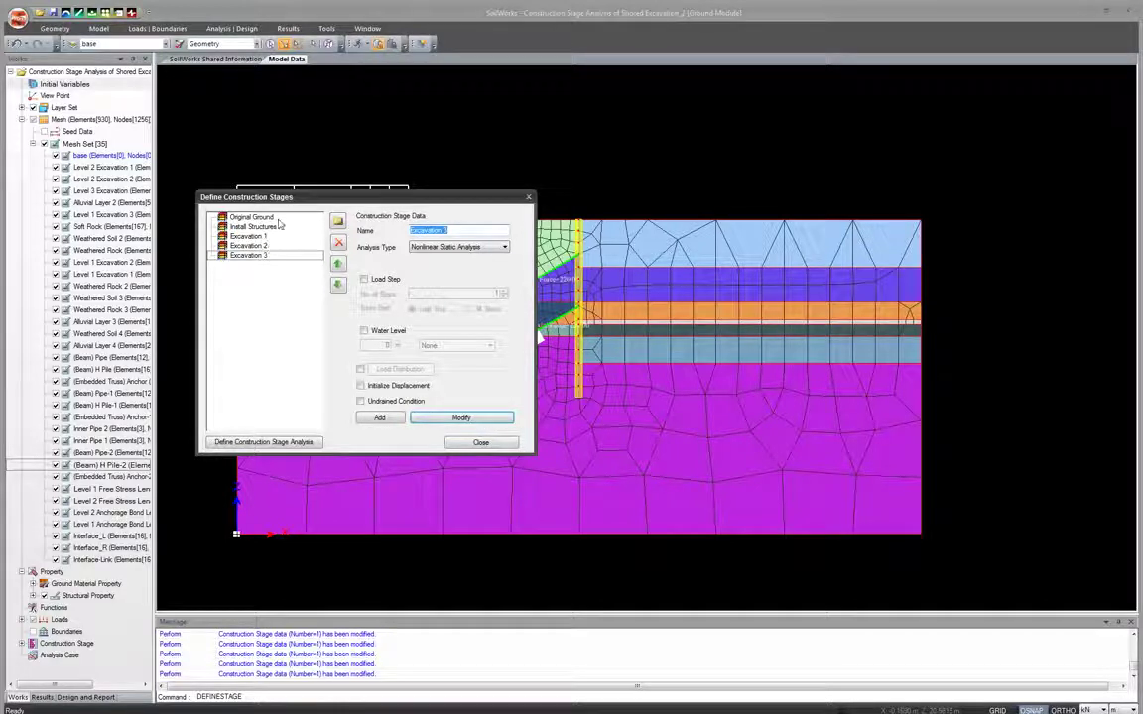
click(260, 218)
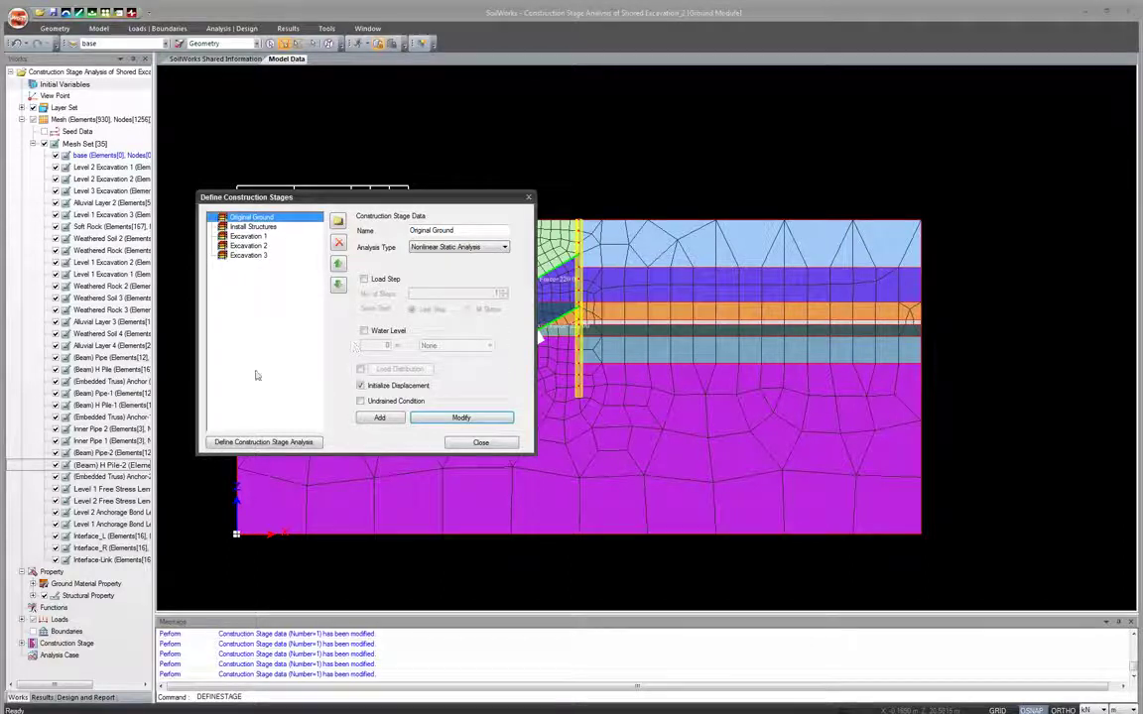
click(230, 443)
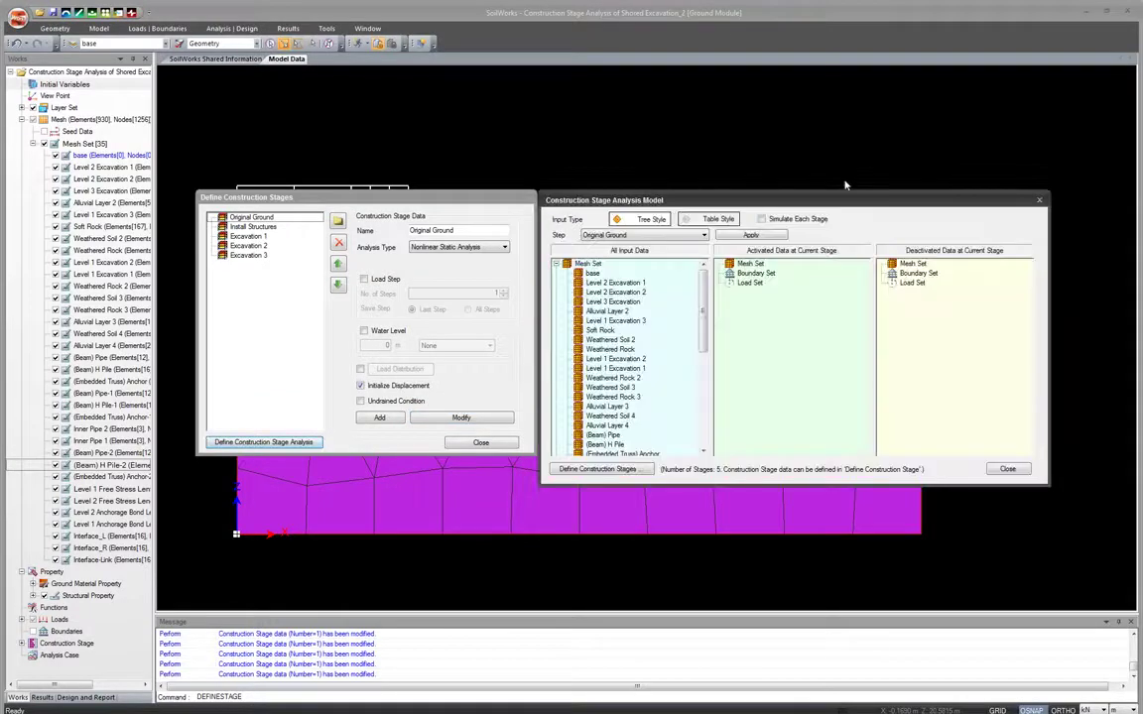
Close the stage analysis and construction stage dialogs, returning to the Loads | Boundaries commands
drag(823, 192, 565, 187)
mouse_move(443, 283)
mouse_down()
mouse_move(441, 382)
mouse_move(443, 253)
mouse_move(446, 264)
mouse_up()
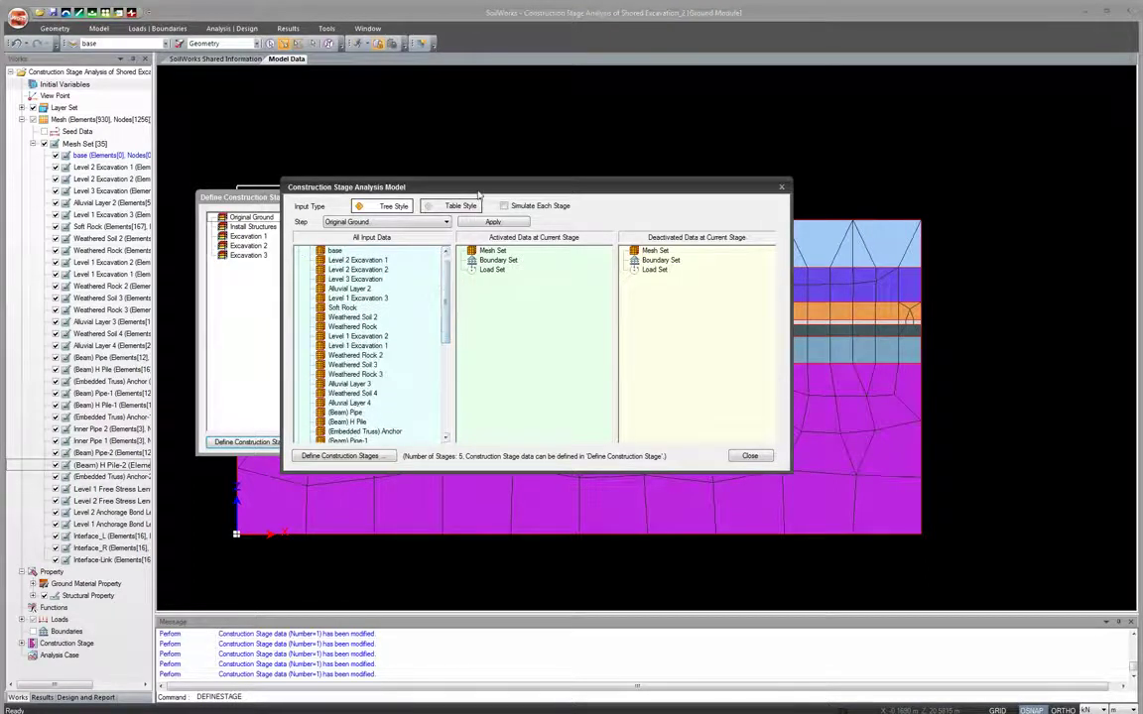
drag(427, 186, 402, 186)
click(727, 454)
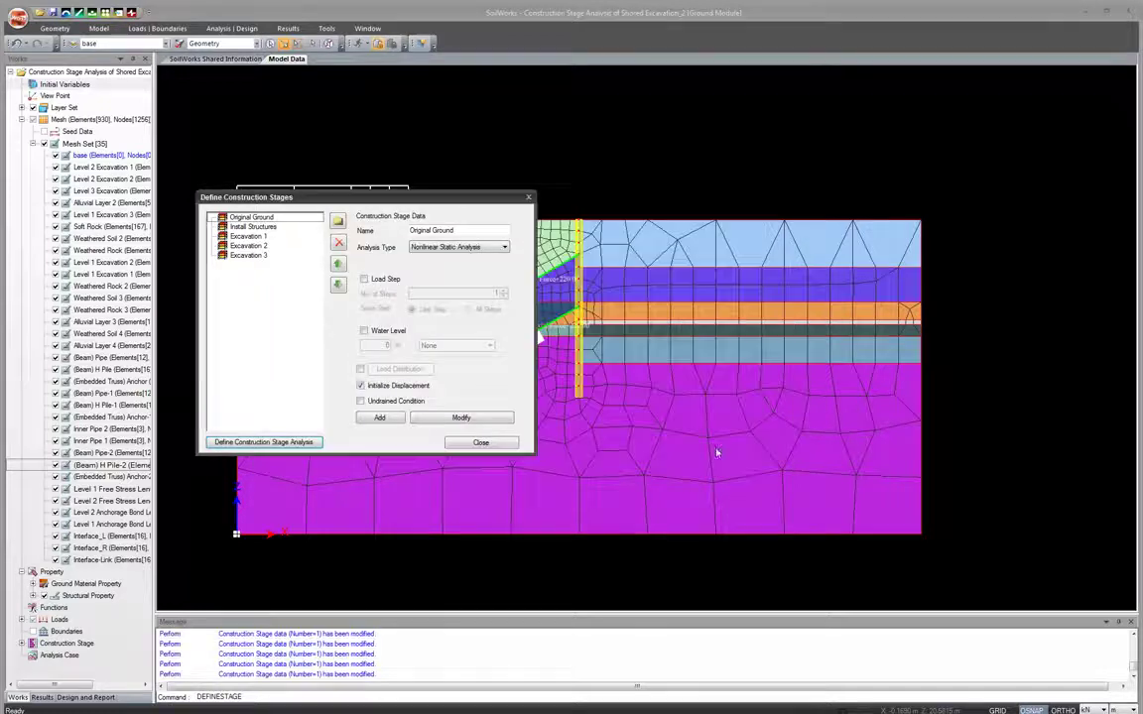
click(476, 442)
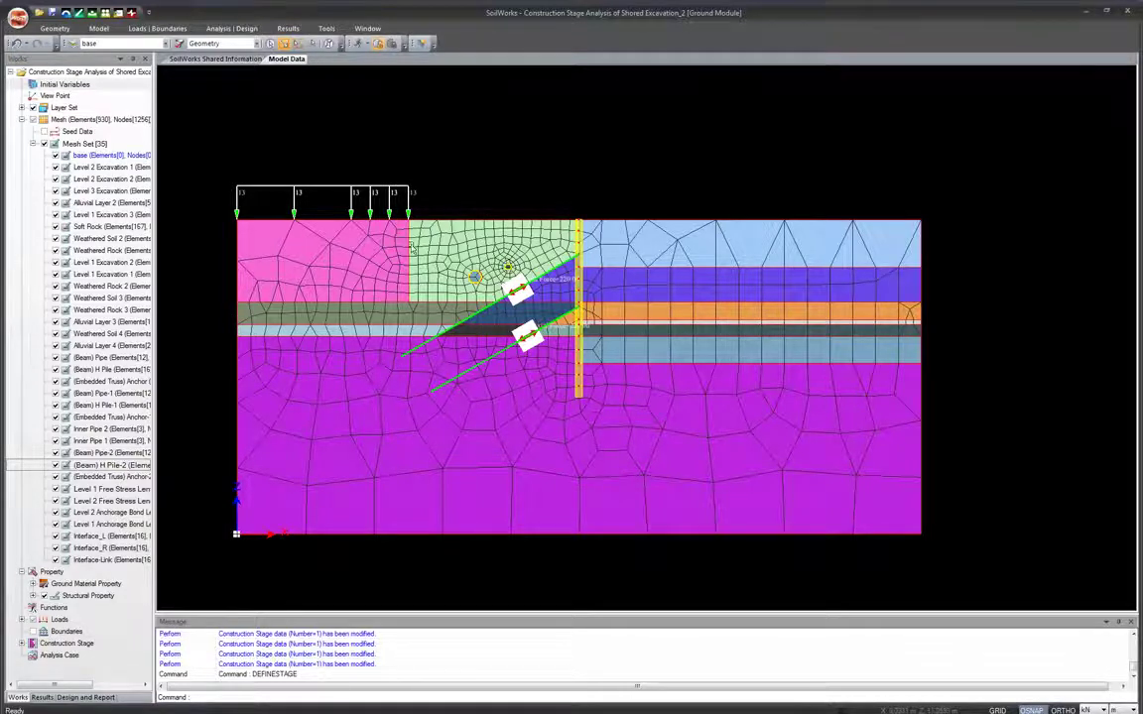
click(165, 29)
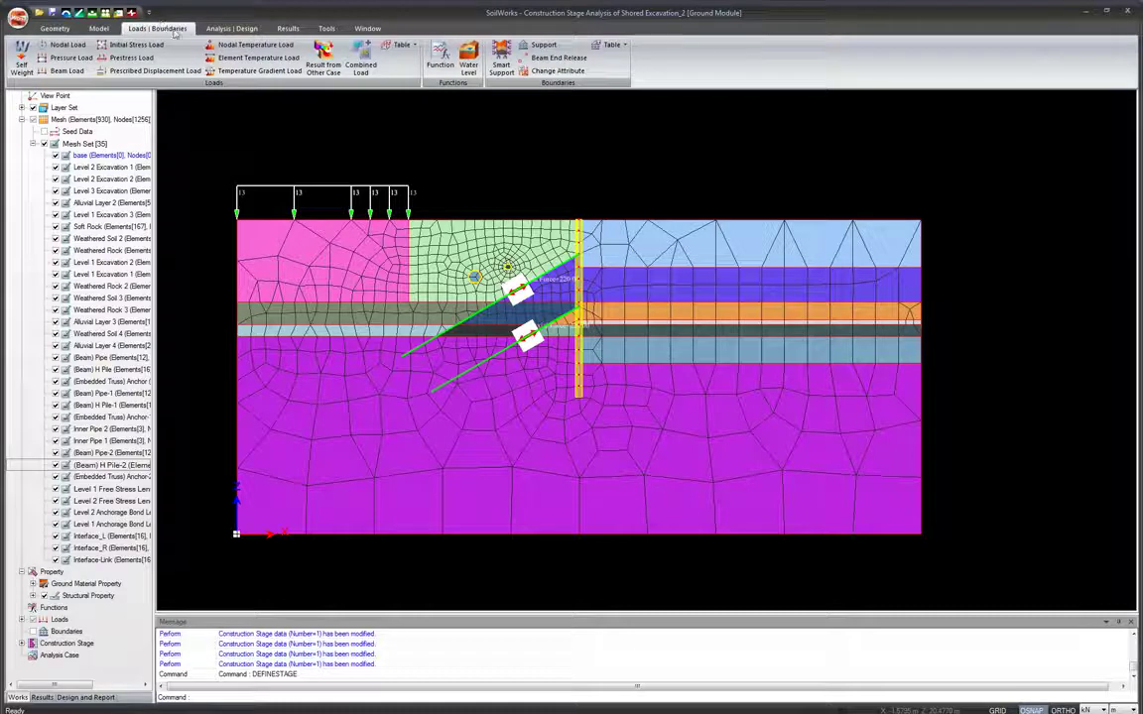
Generate Smart Supports with Consider All Mesh Sets on the model's side and bottom edges
click(500, 60)
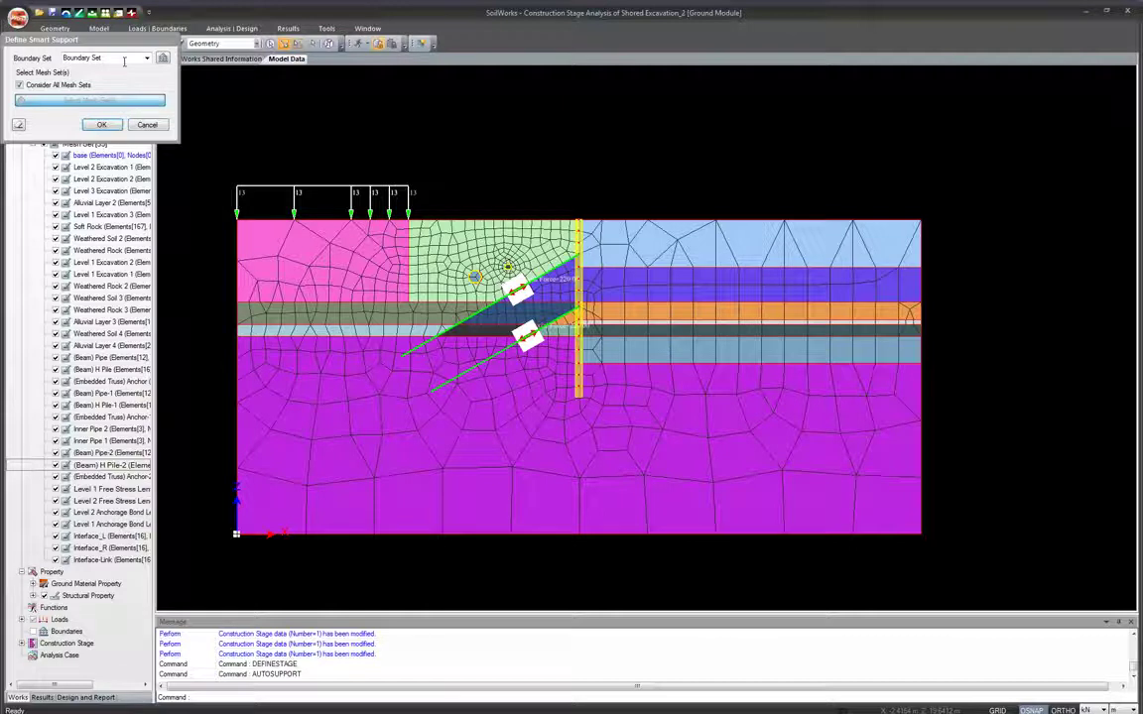
click(102, 126)
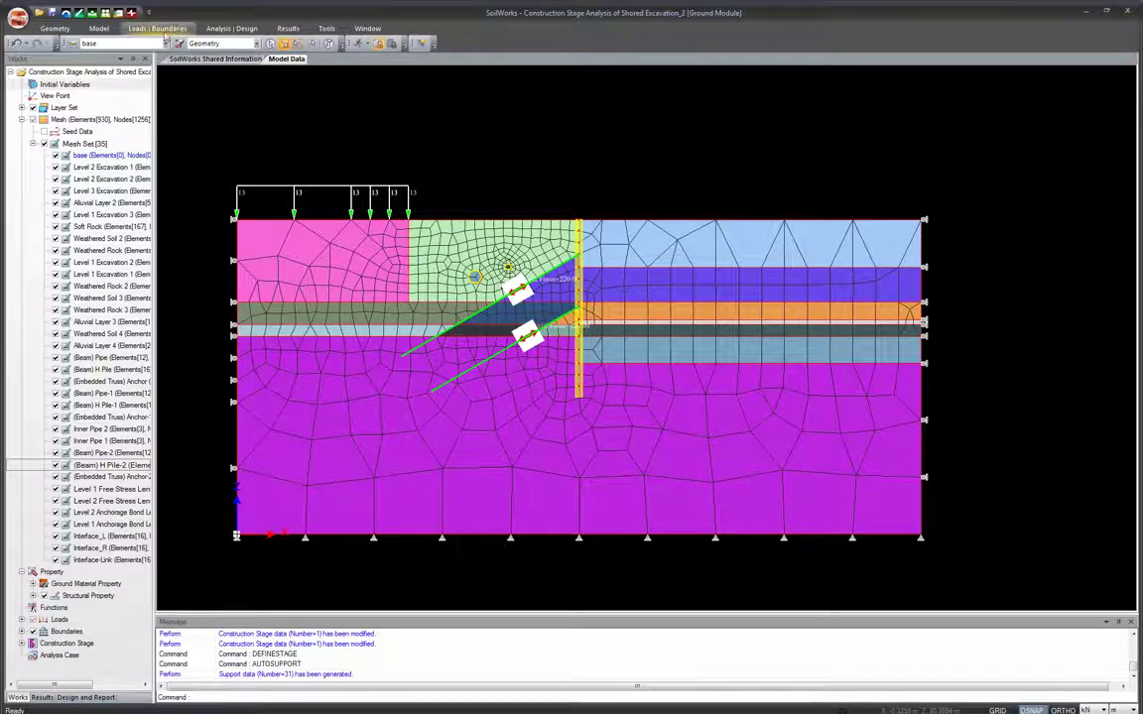
click(220, 28)
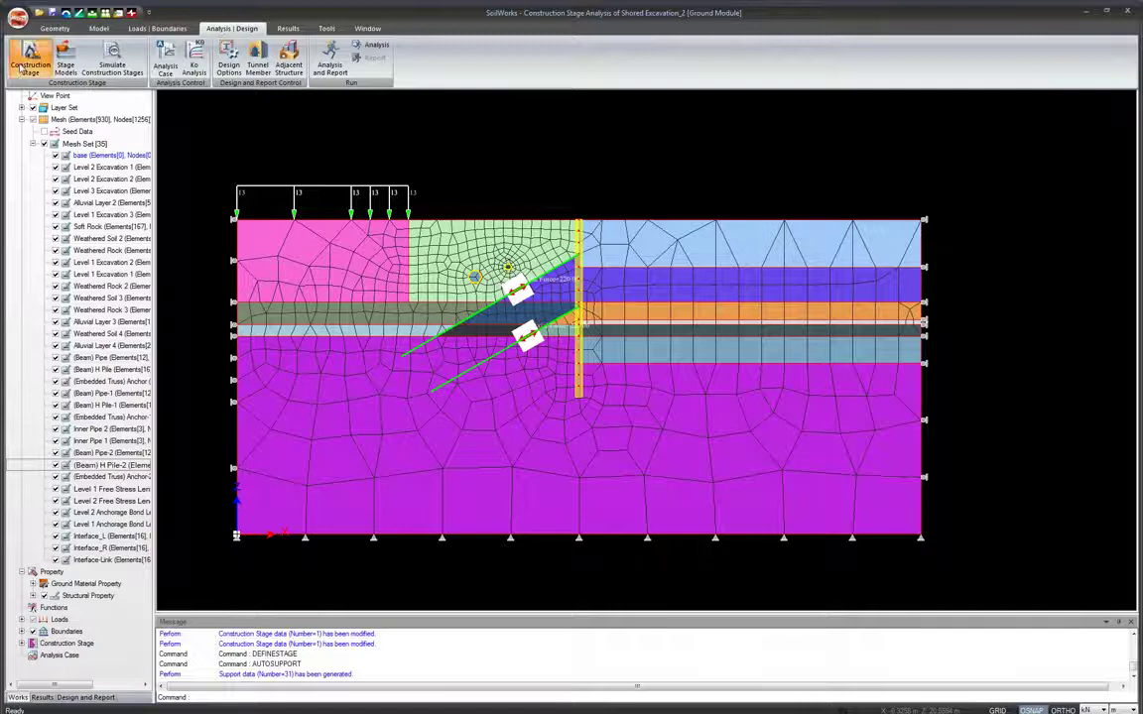
Activate the base mesh set, Level 2 Excavations 1–2, Alluvial Layer 2 and Level 1 Excavation 3
click(28, 53)
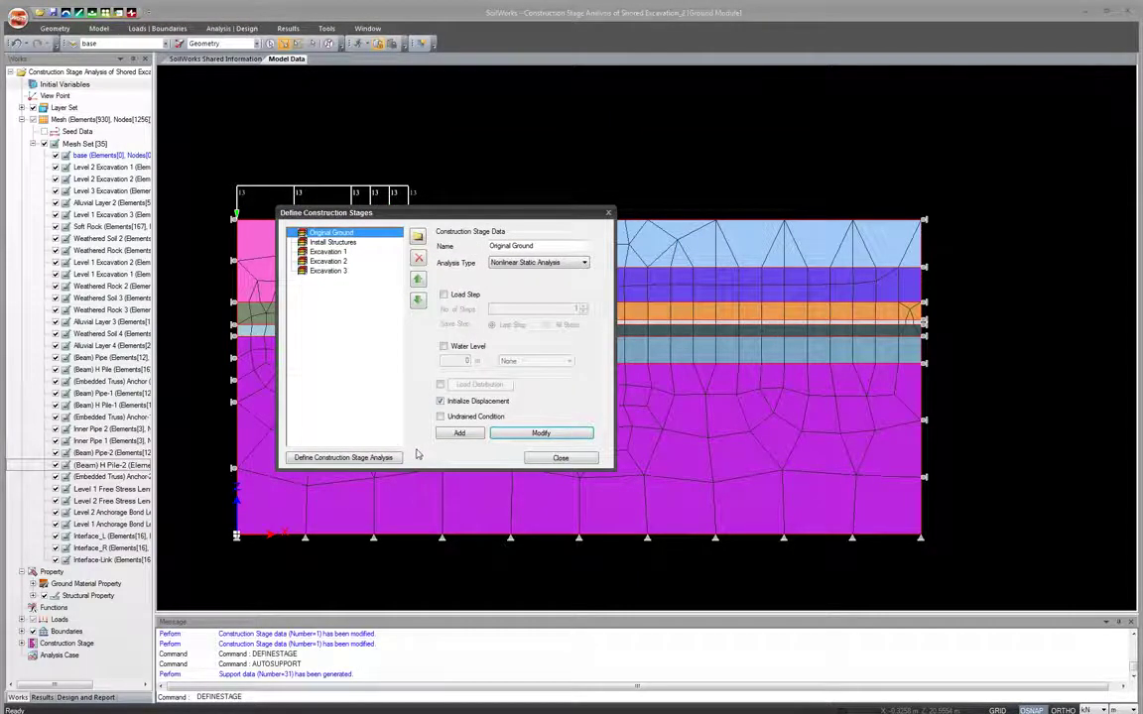
click(343, 458)
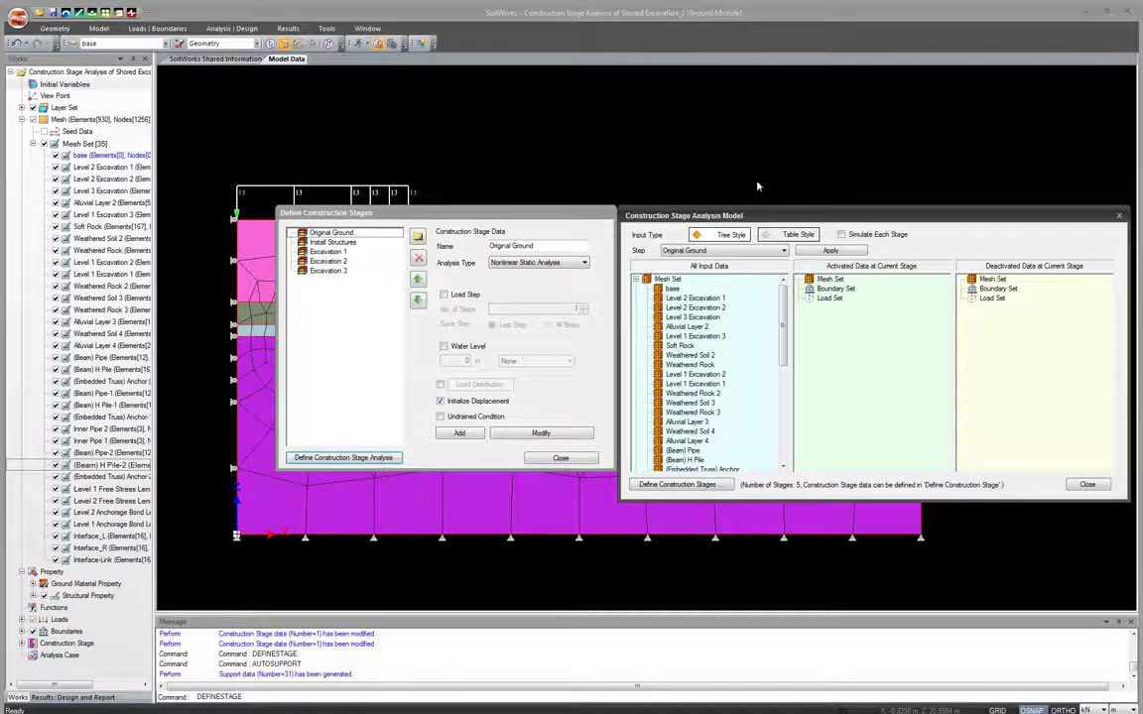
drag(767, 215, 427, 195)
scroll(440, 360, down, 5)
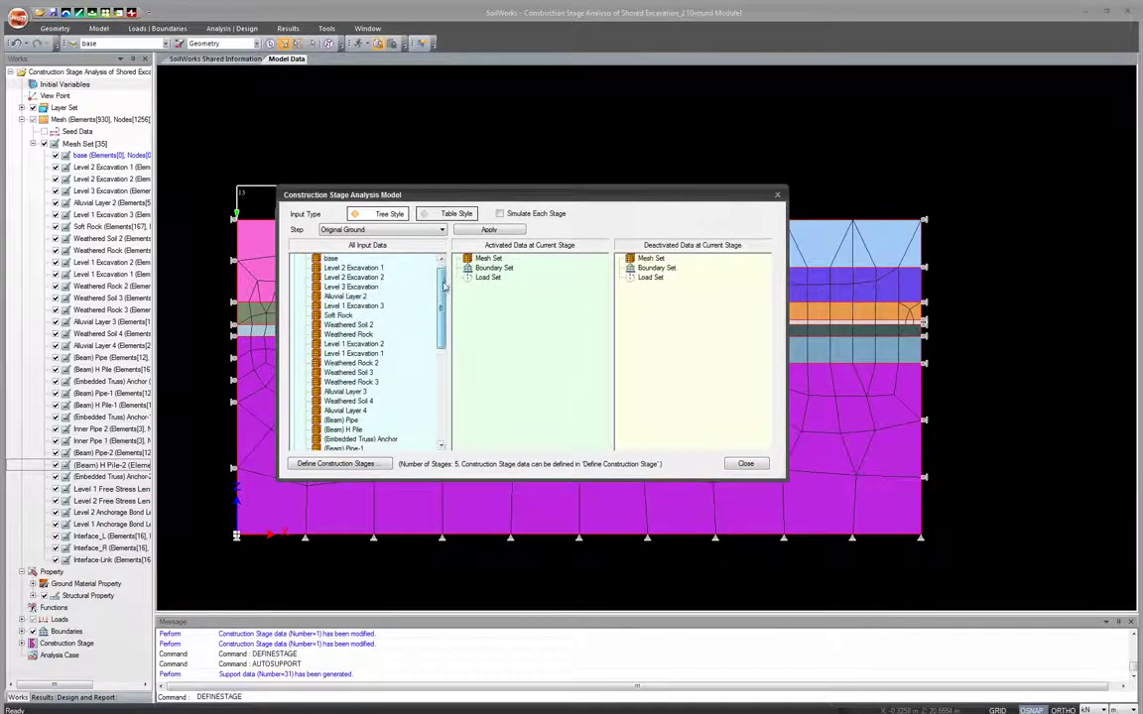
scroll(441, 360, down, 2)
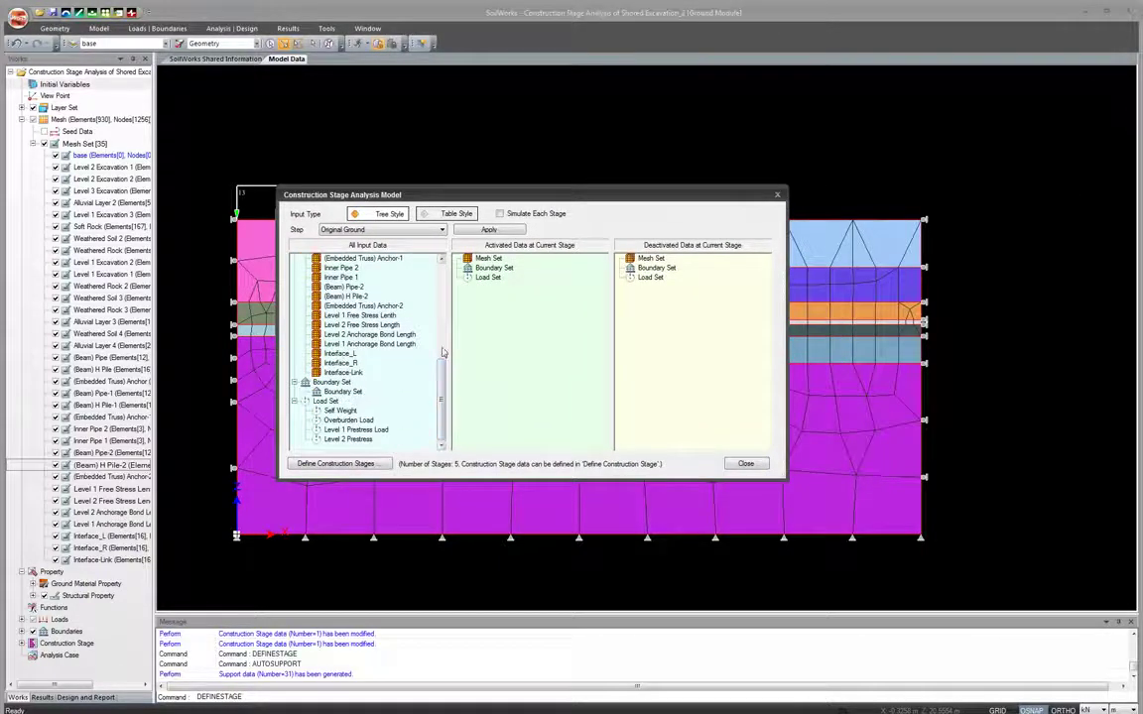
drag(443, 377, 449, 267)
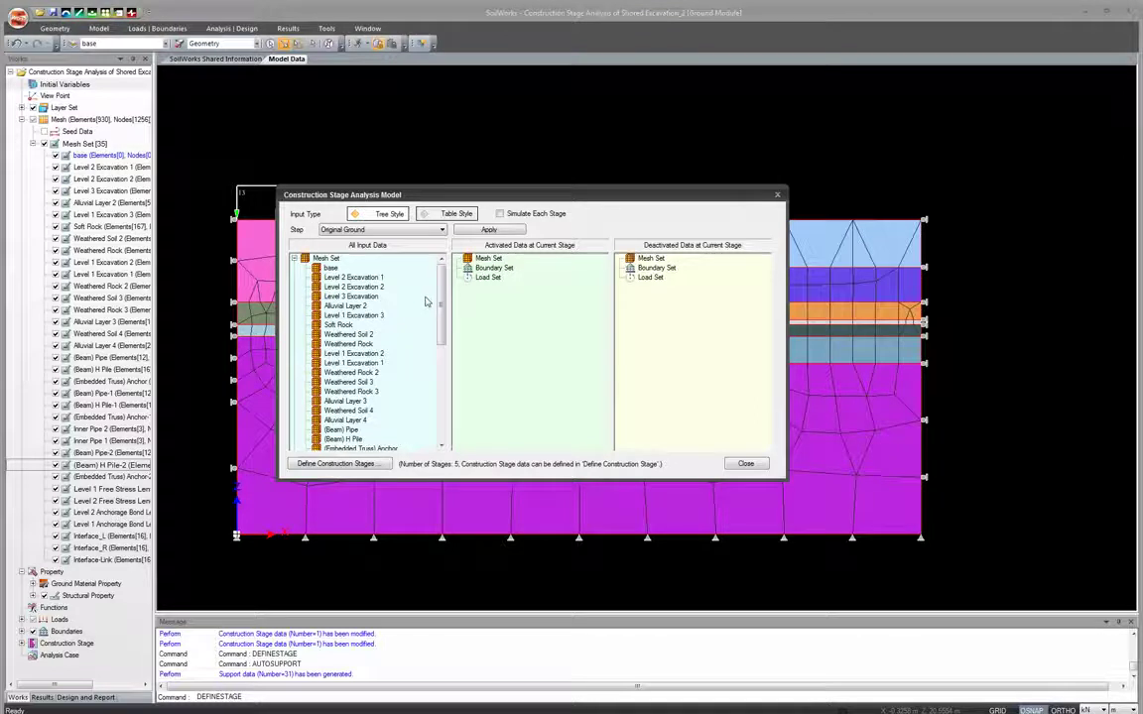
mouse_move(438, 298)
mouse_down()
mouse_move(440, 307)
mouse_move(446, 288)
mouse_up()
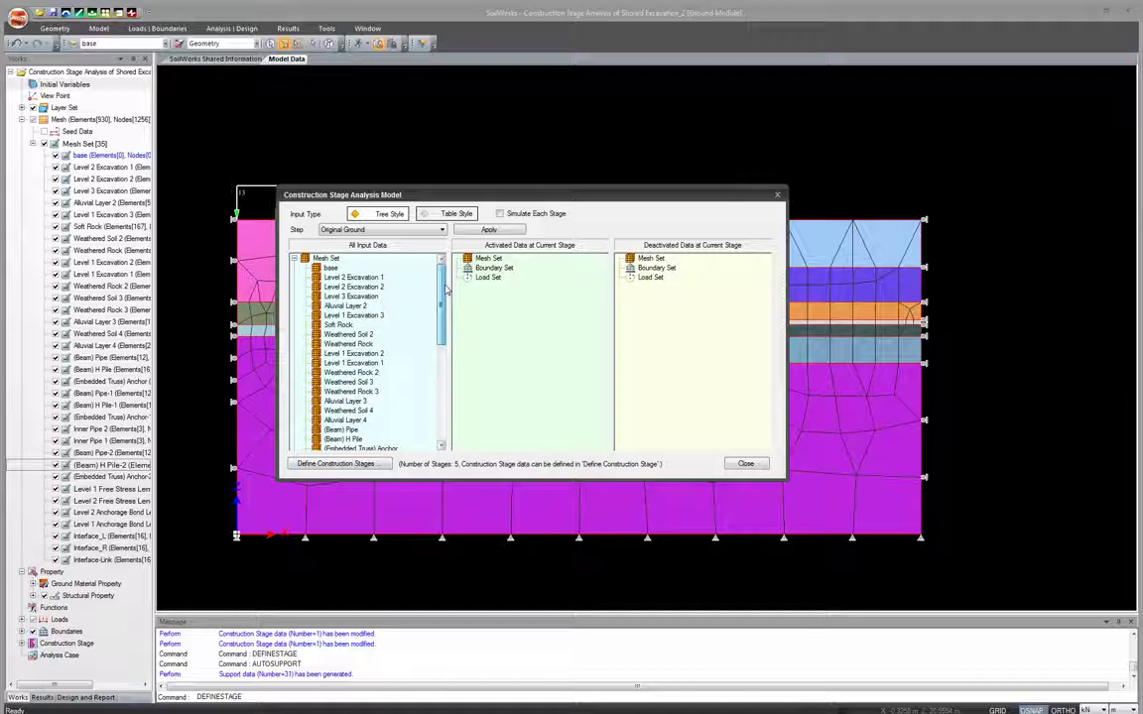
drag(332, 268, 491, 270)
drag(352, 287, 476, 297)
drag(353, 314, 486, 302)
Activate the remaining soil layers from Soft Rock through Alluvial Layer 4
click(338, 326)
ctrl+click(347, 334)
ctrl+click(348, 343)
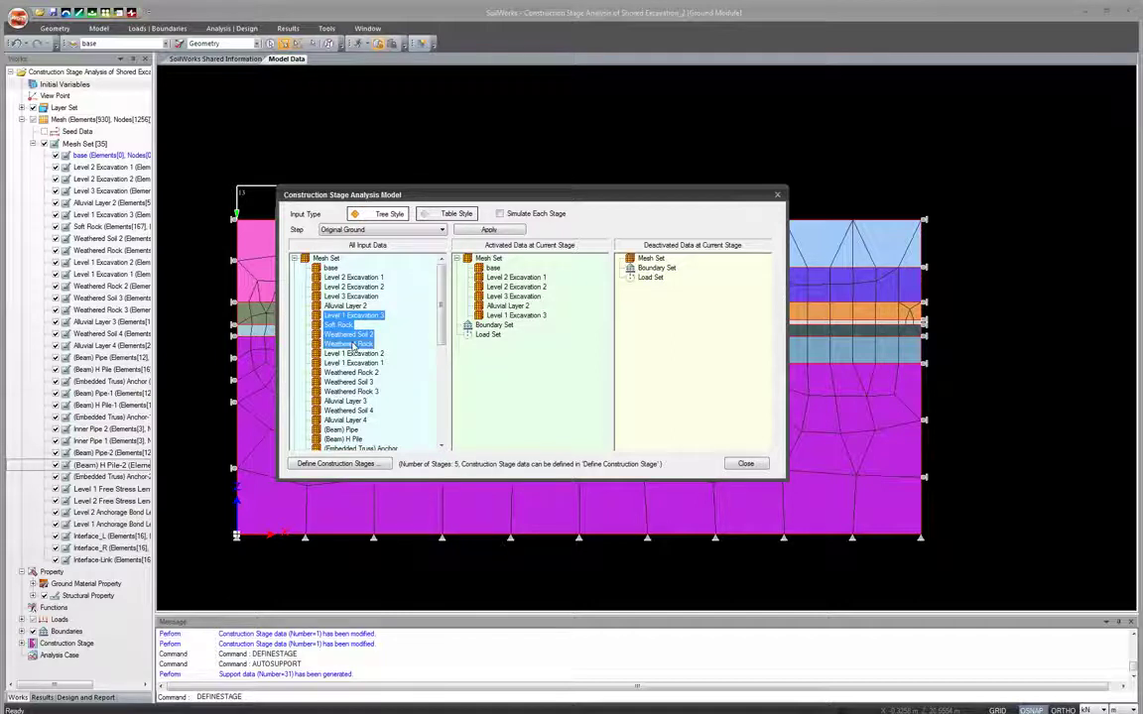
ctrl+click(355, 353)
ctrl+click(357, 363)
ctrl+click(356, 372)
ctrl+click(353, 381)
ctrl+click(355, 390)
ctrl+click(345, 401)
ctrl+click(347, 410)
ctrl+click(345, 420)
drag(500, 377, 498, 379)
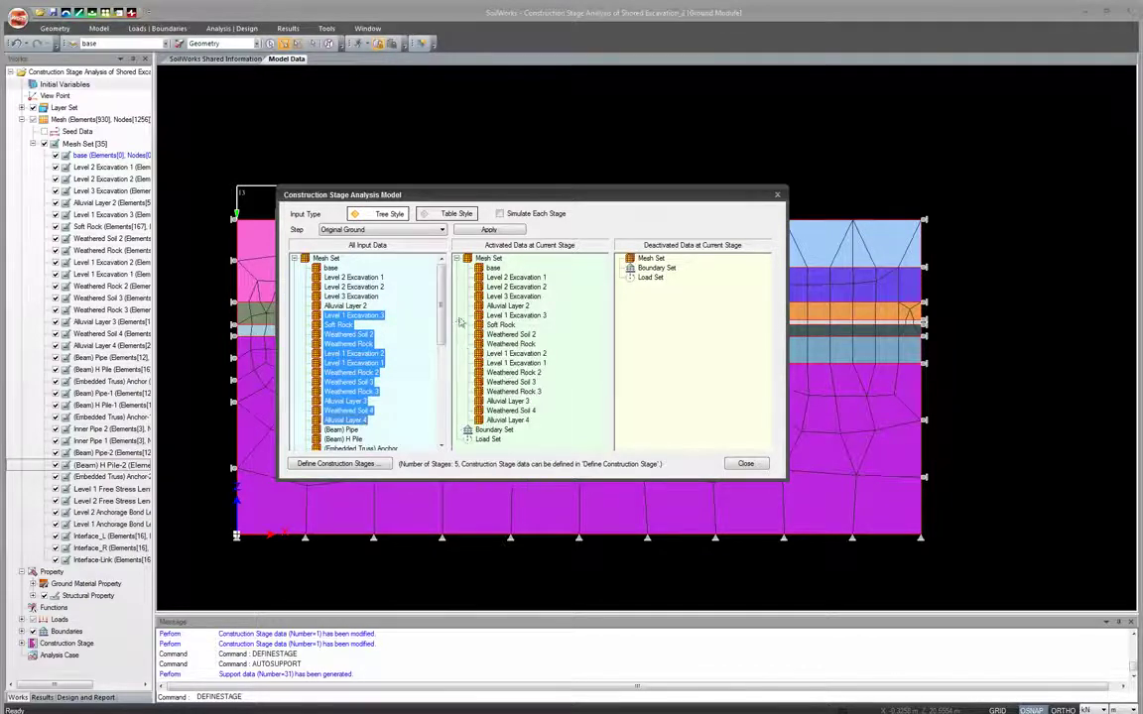
scroll(443, 337, down, 3)
scroll(447, 347, down, 3)
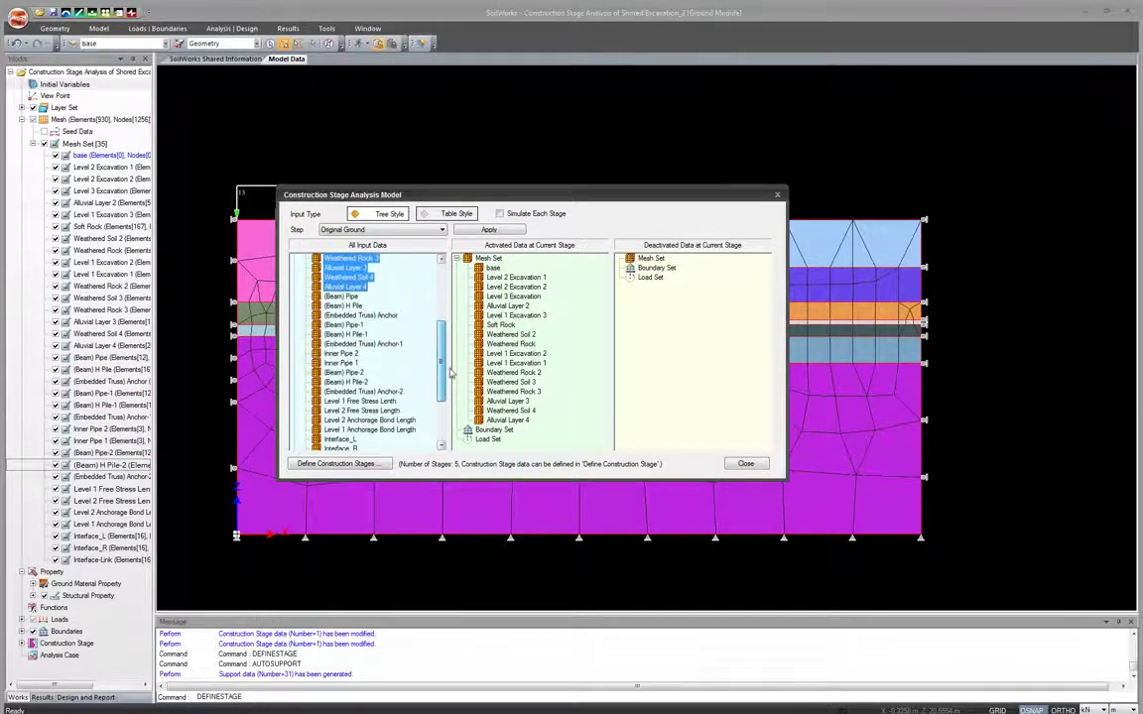
scroll(450, 375, up, 1)
Activate Inner Pipes 1–2, the Boundary Set and Self Weight, then apply the stage data
ctrl+click(342, 354)
ctrl+click(343, 363)
drag(347, 369, 501, 392)
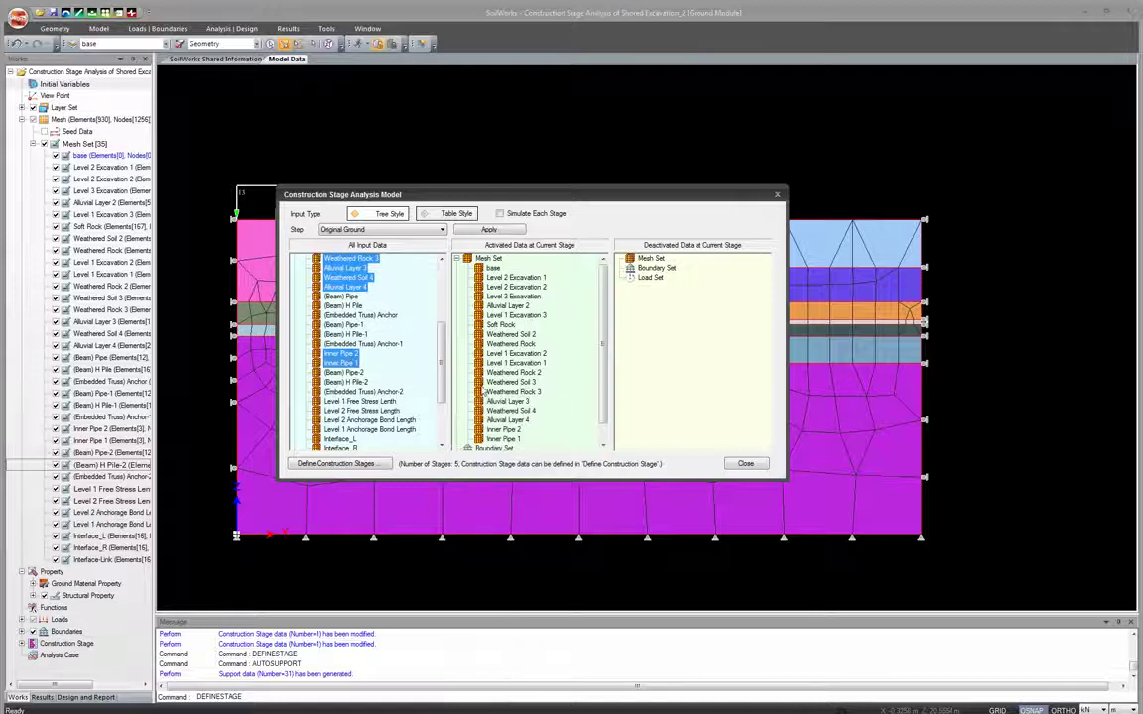
scroll(426, 377, down, 3)
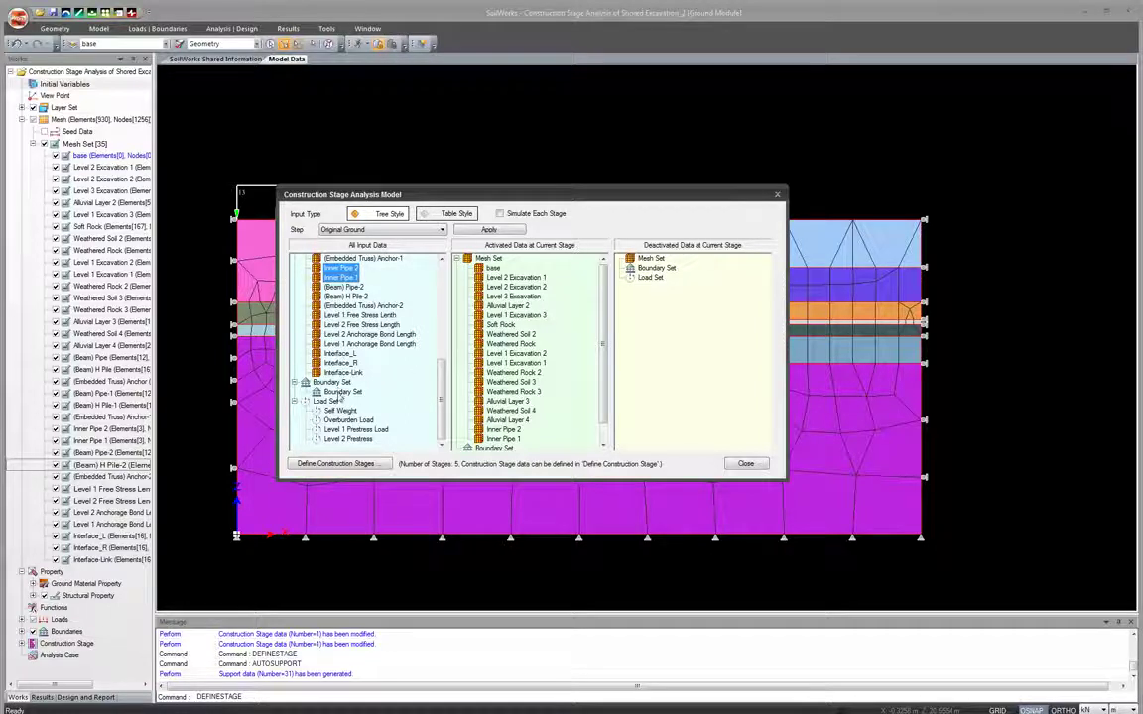
click(342, 392)
click(339, 410)
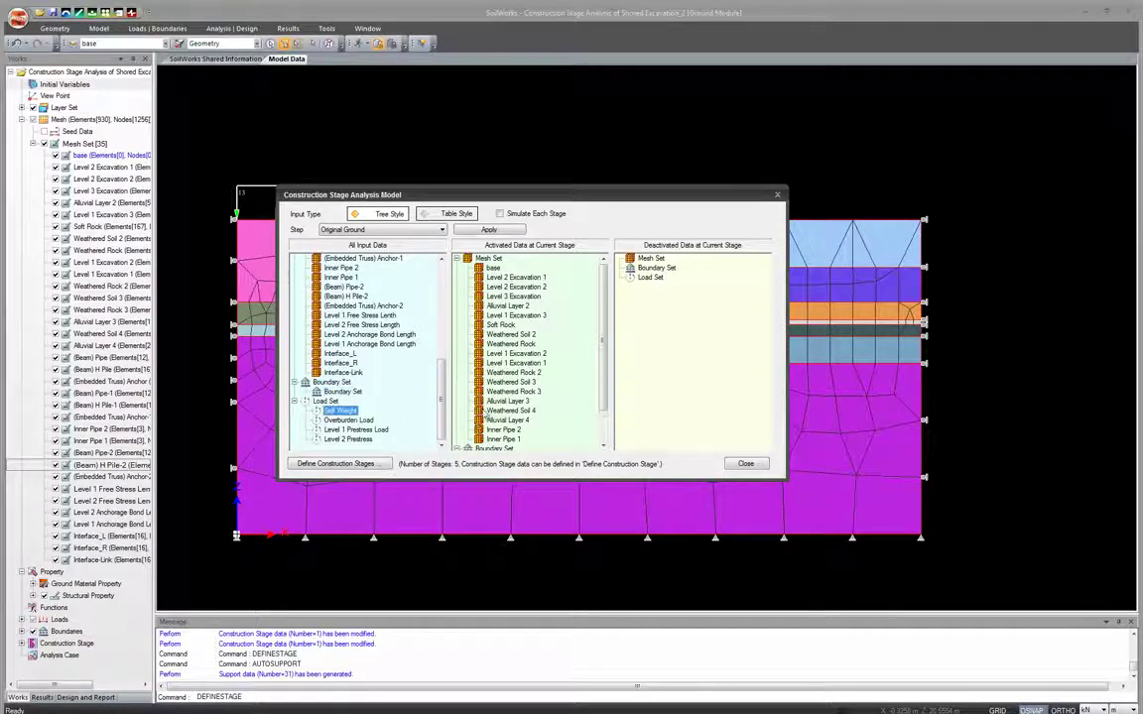
scroll(502, 347, down, 2)
click(503, 343)
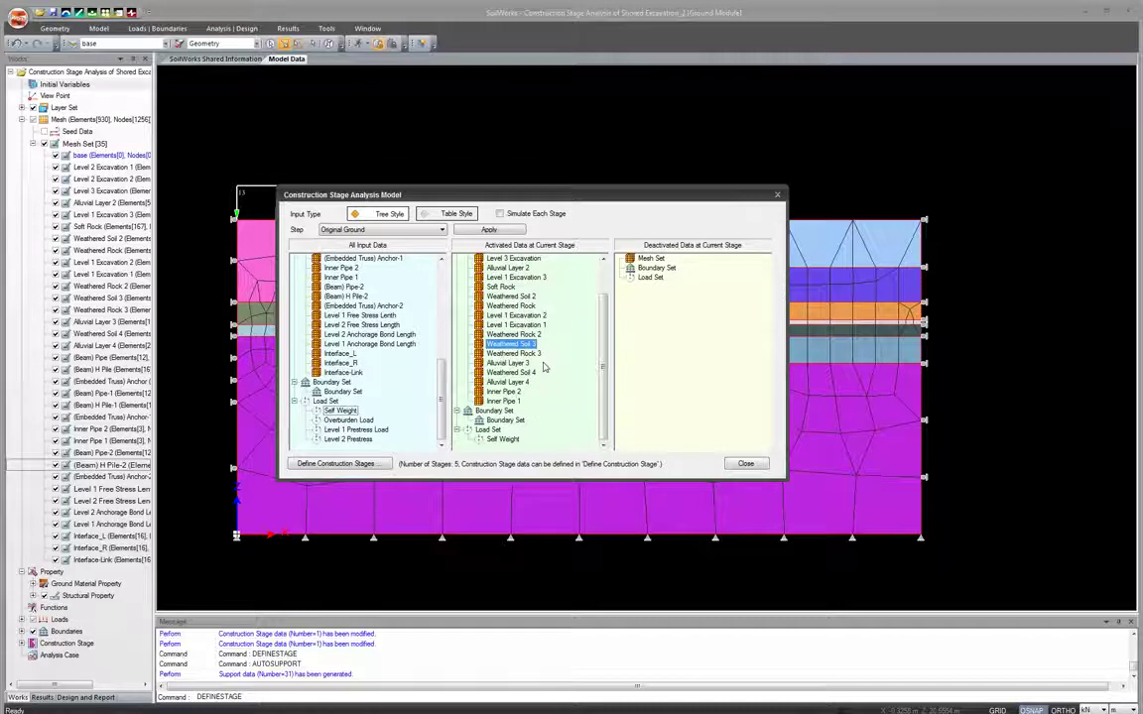
scroll(551, 367, up, 2)
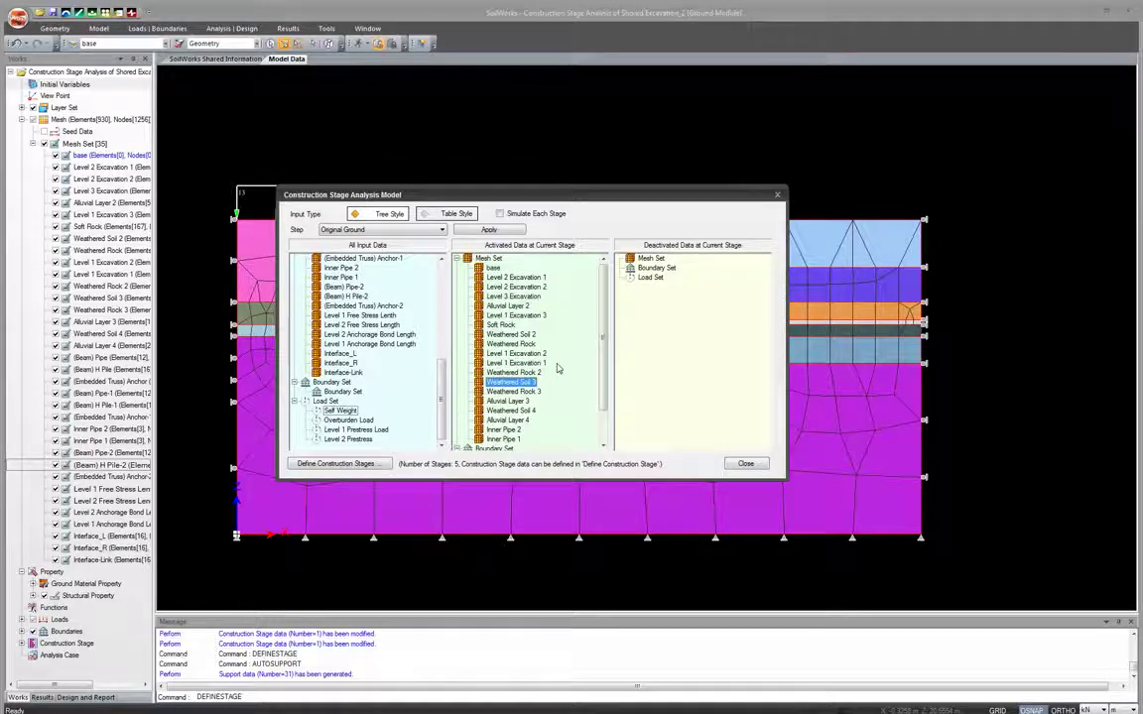
click(498, 231)
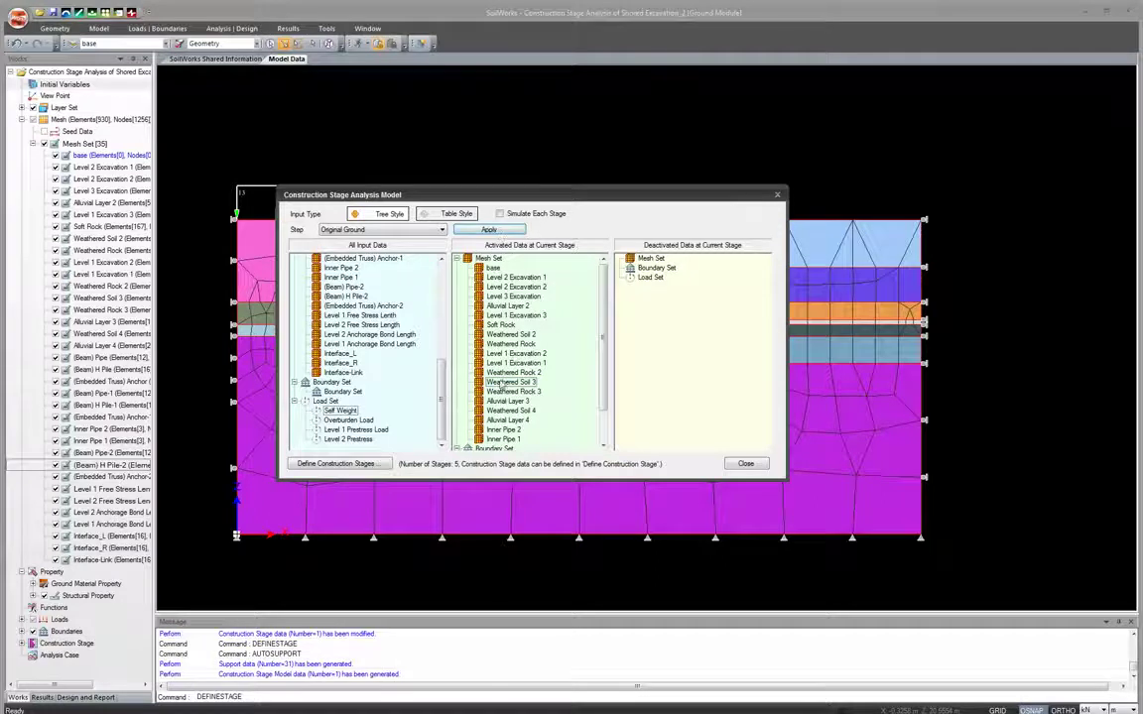
For the Install Structures stage, activate the Pipe, H Pile and Anchor member sets
click(412, 230)
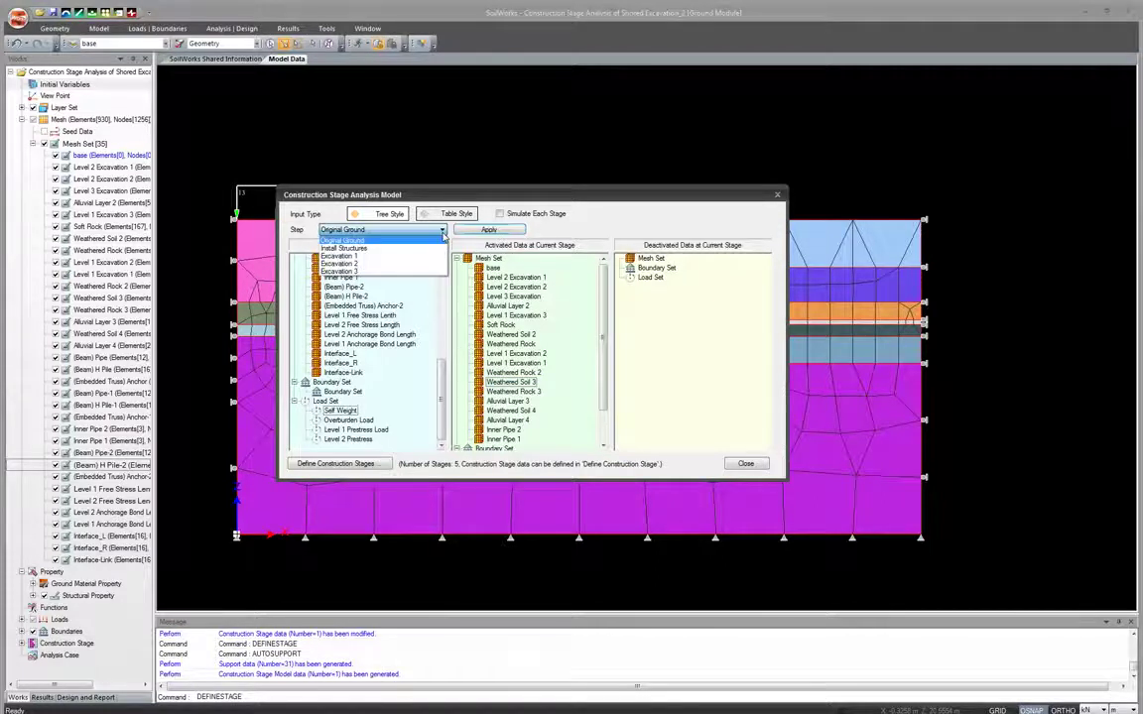
click(431, 248)
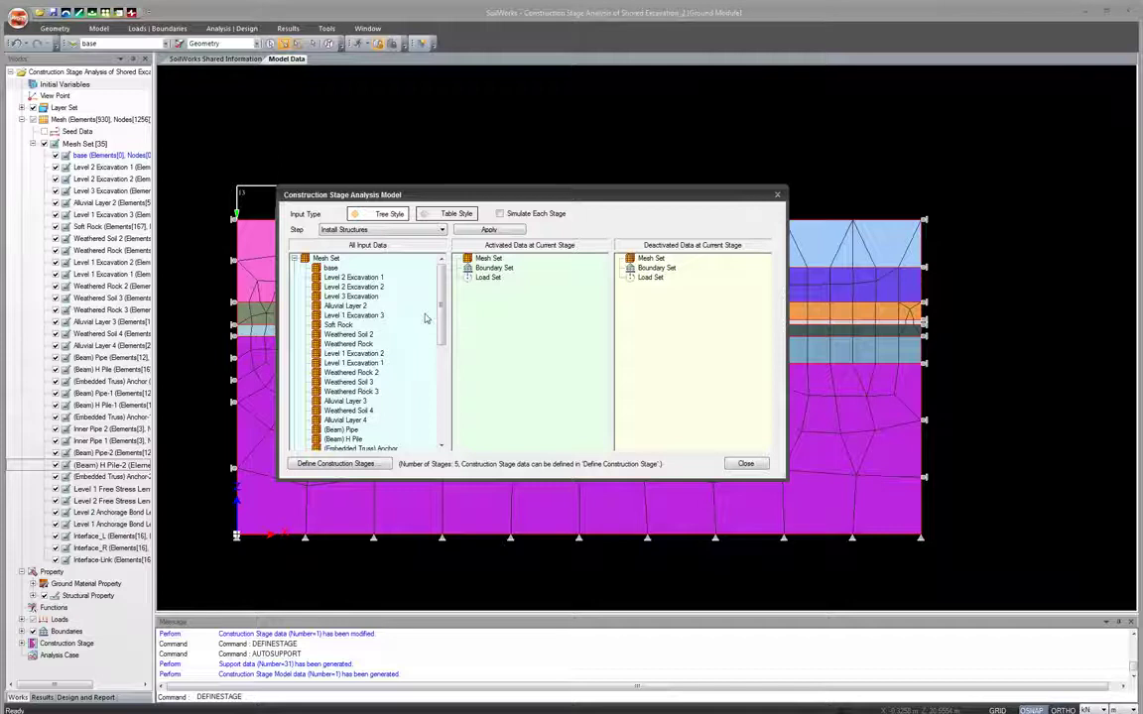
drag(443, 305, 442, 355)
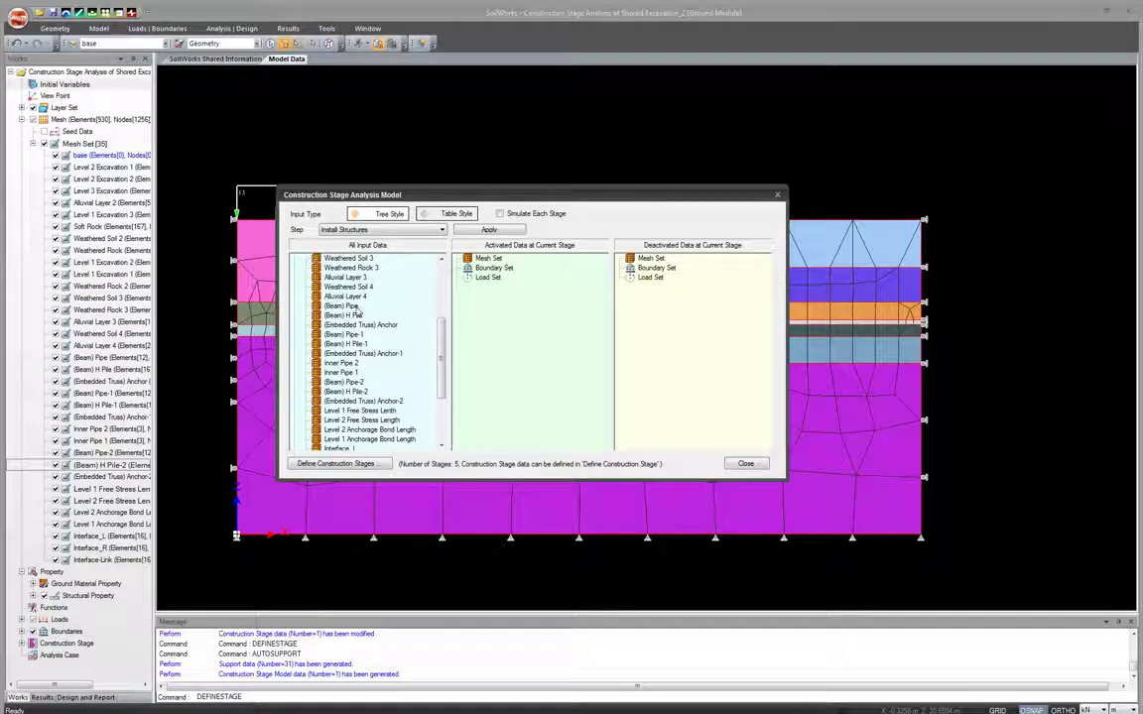
click(341, 305)
shift+click(357, 325)
shift+click(355, 343)
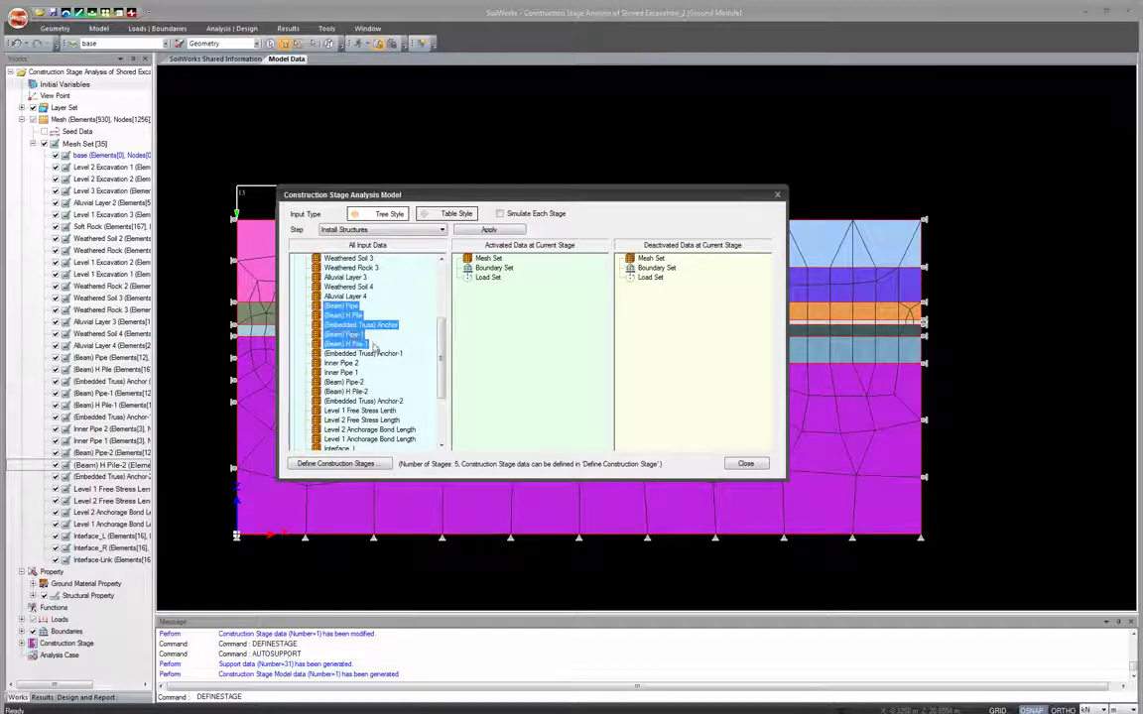
ctrl+click(363, 353)
ctrl+click(343, 382)
ctrl+click(352, 390)
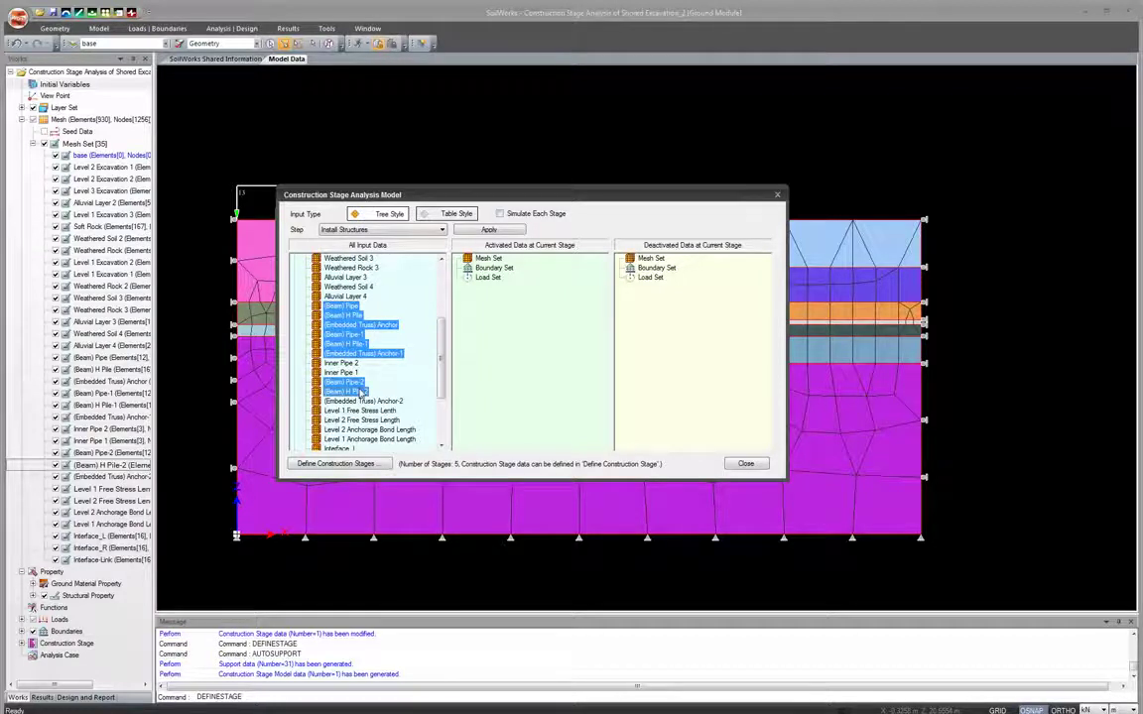
ctrl+click(380, 401)
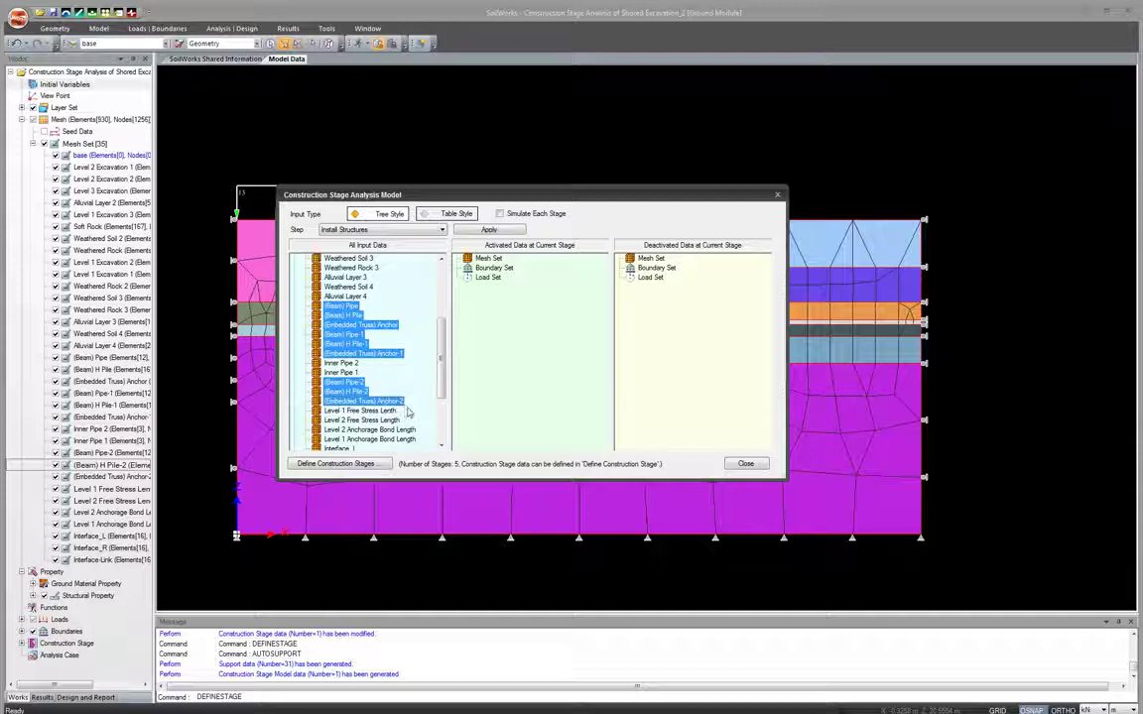
scroll(443, 375, down, 3)
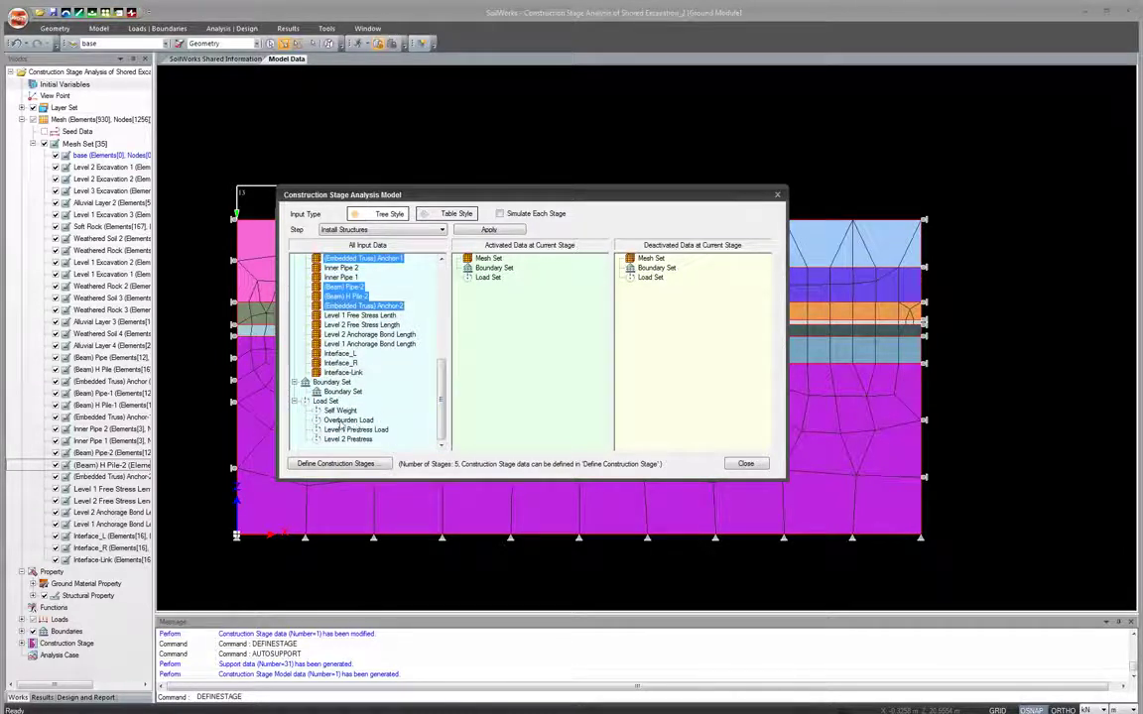
drag(349, 260, 508, 316)
Activate the Overburden Load plus Interface_L, Interface_R and Interface-Link
drag(348, 420, 534, 421)
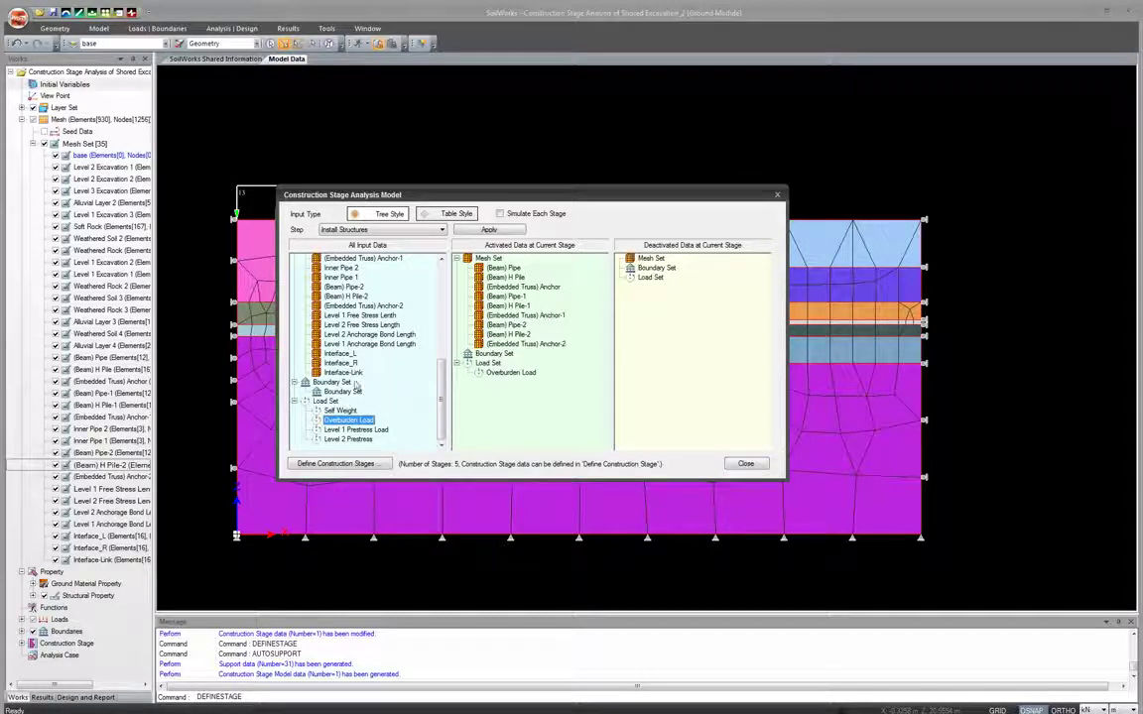
drag(340, 353, 479, 382)
drag(342, 372, 514, 400)
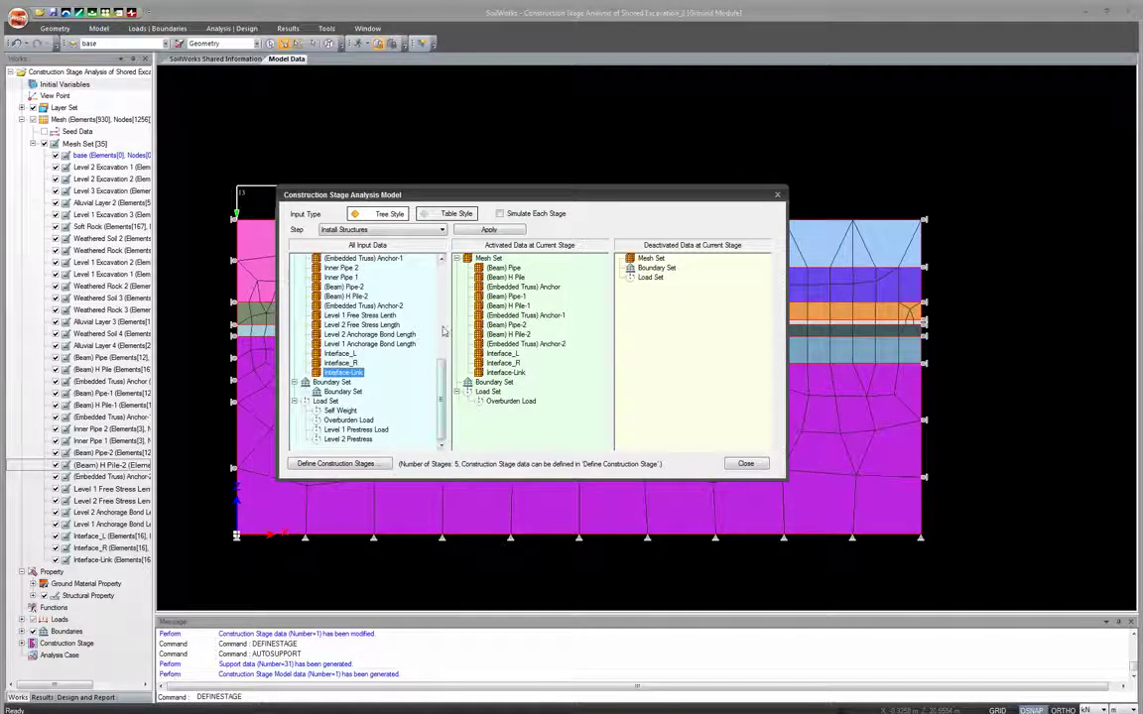
Apply the current stage's activation settings and switch to the Excavation 1 stage
click(486, 229)
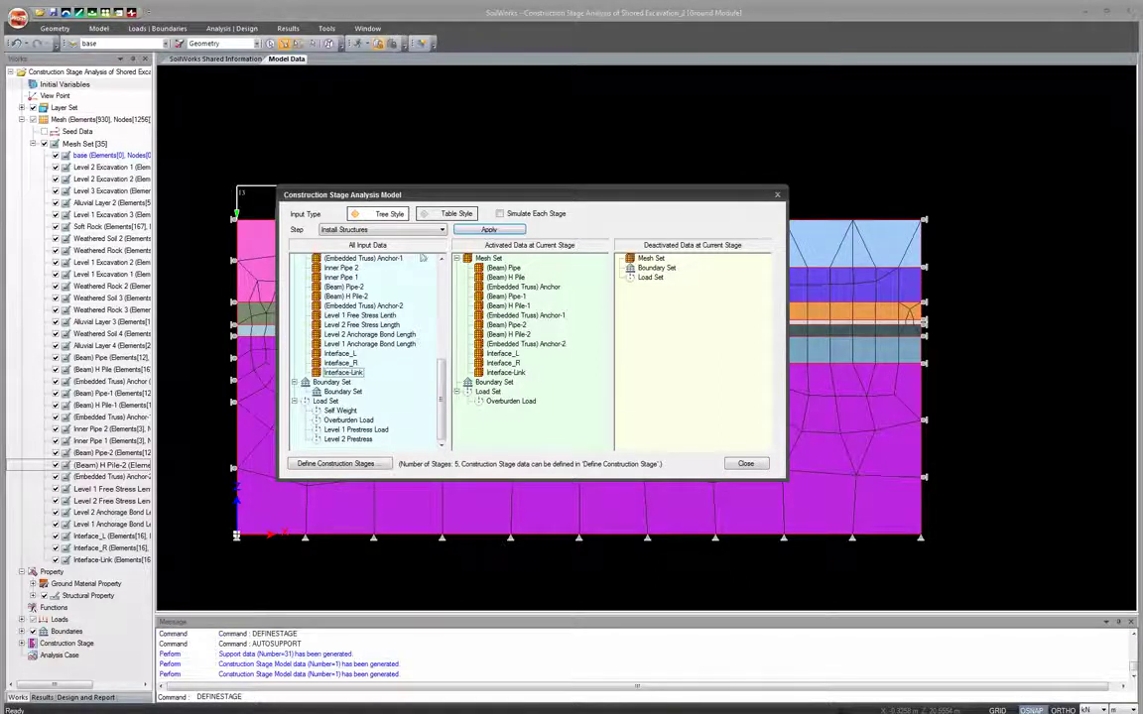
click(442, 230)
click(424, 257)
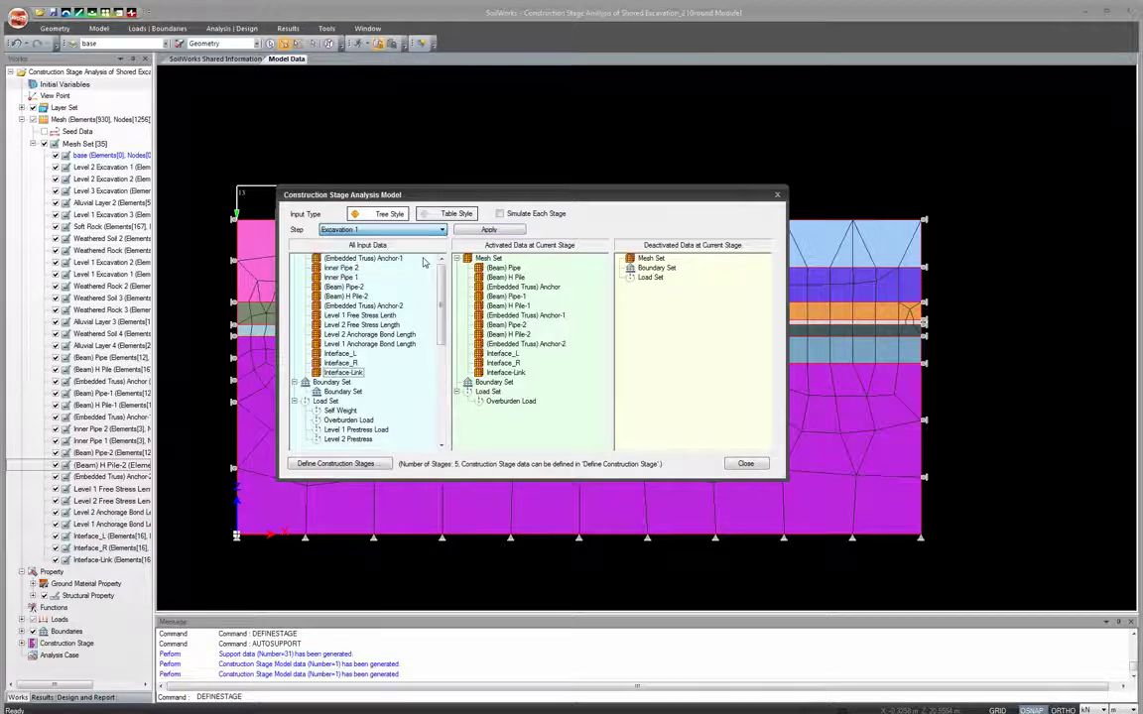
mouse_move(443, 272)
mouse_down()
mouse_move(435, 365)
mouse_move(441, 270)
mouse_up()
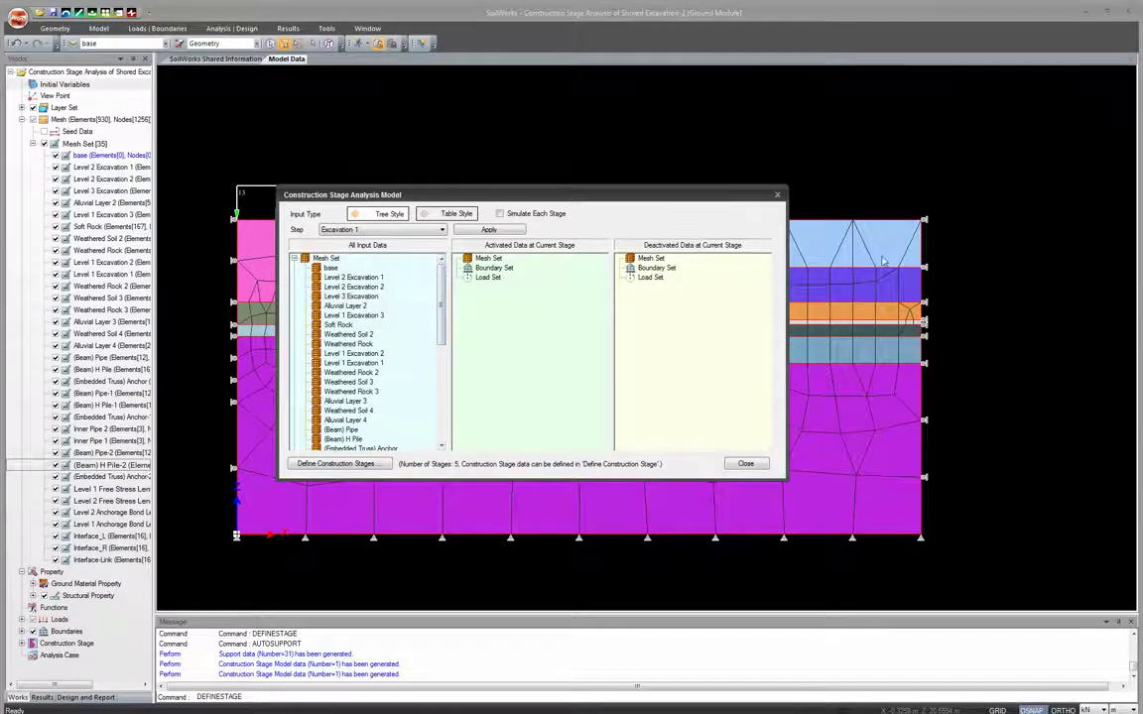
Deactivate the Level 3 Excavation mesh set in Excavation 1 and apply the change
click(352, 401)
click(353, 297)
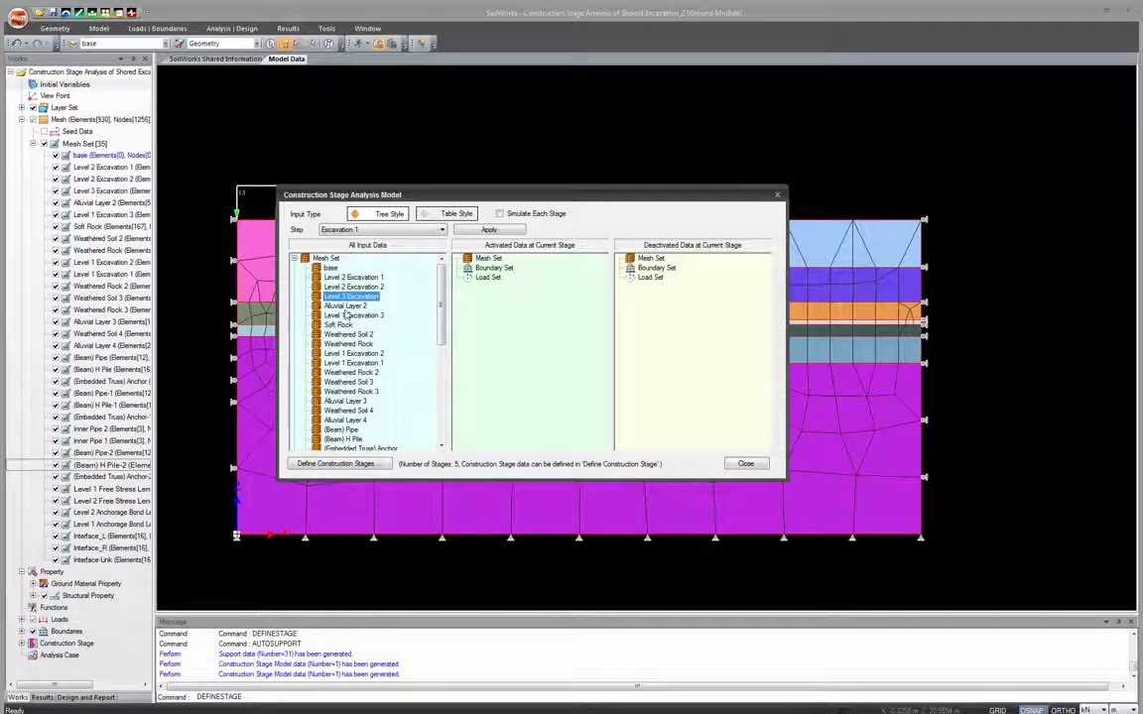
drag(349, 298, 650, 311)
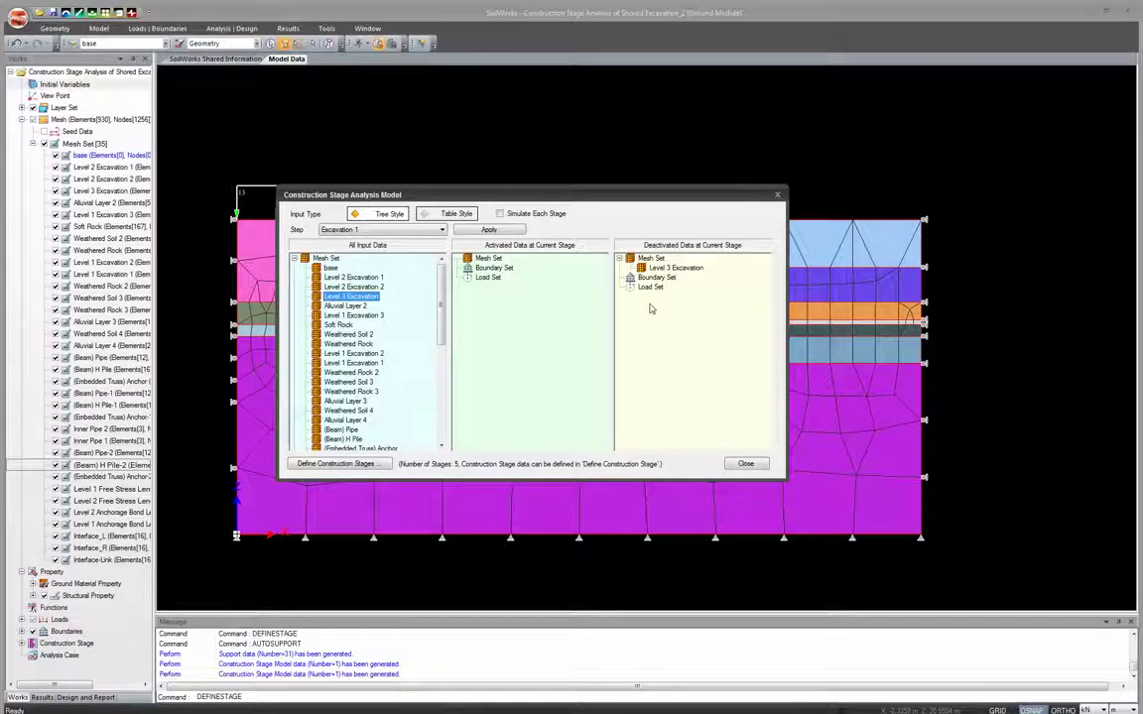
drag(711, 202, 502, 196)
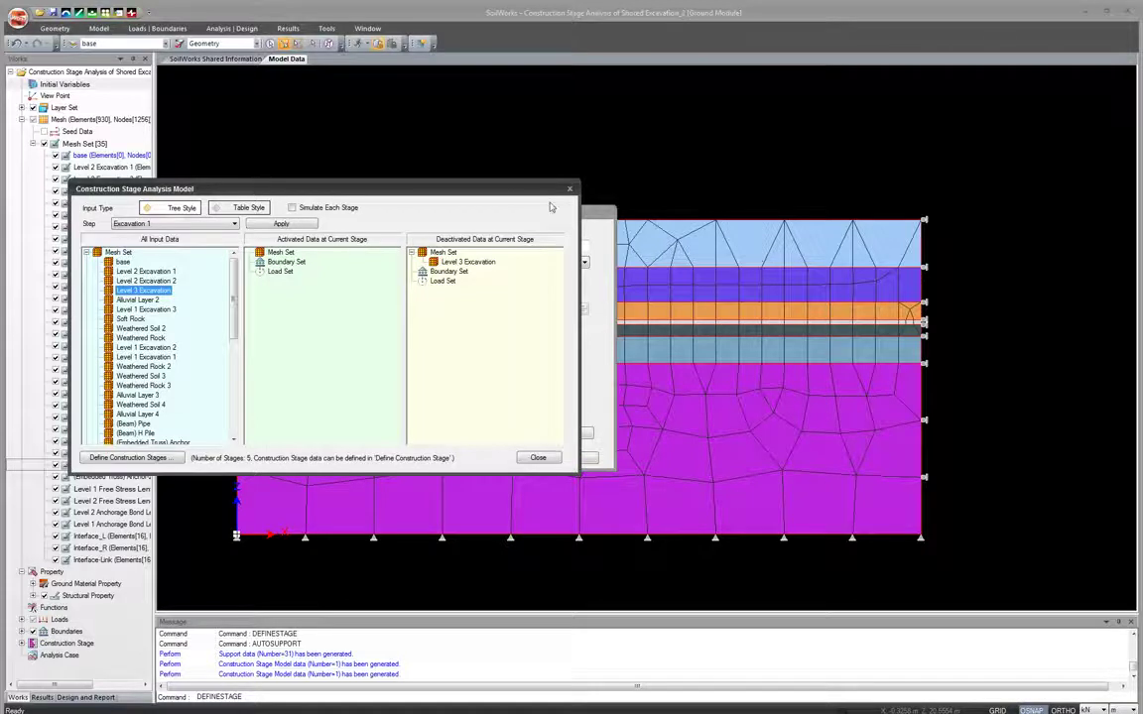
drag(507, 188, 705, 197)
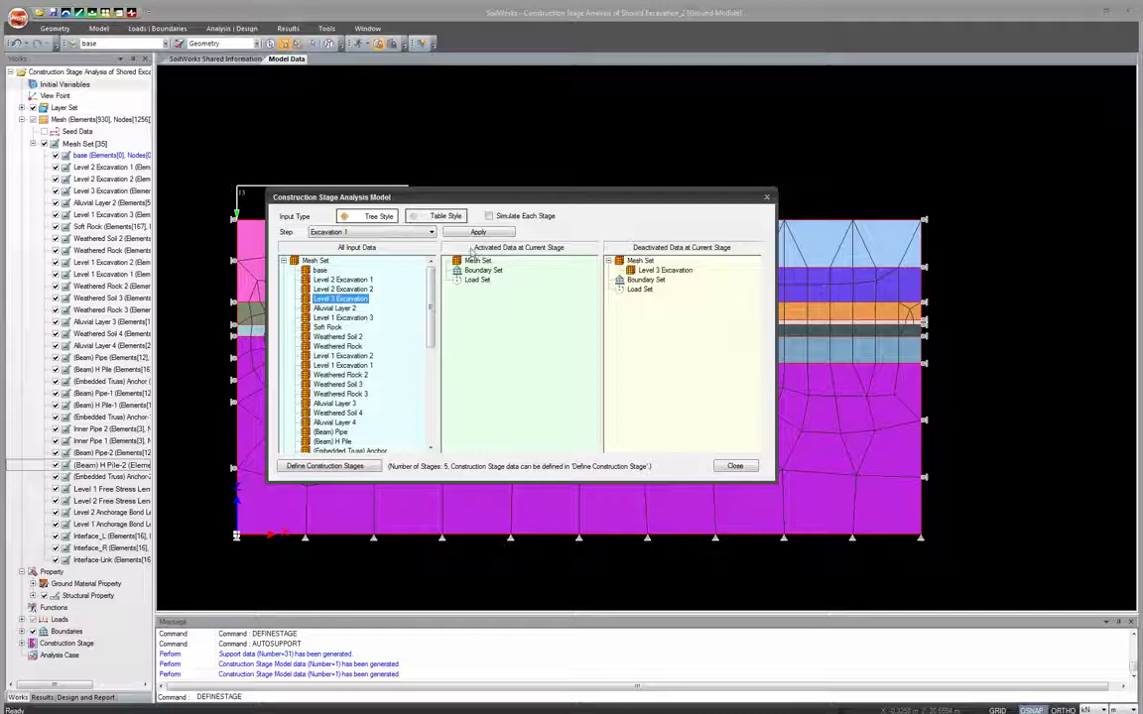
click(477, 232)
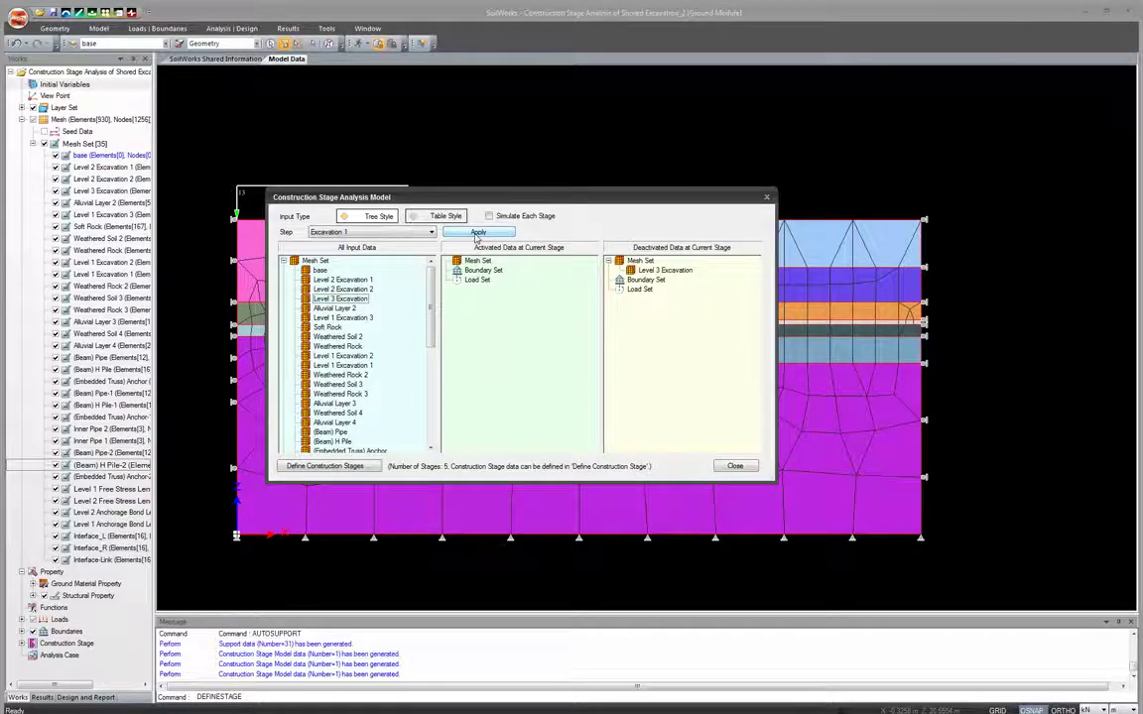
click(421, 232)
In the Excavation 2 stage, deactivate Level 2 Excavation 1 and Level 2 Excavation 2, then apply
click(410, 266)
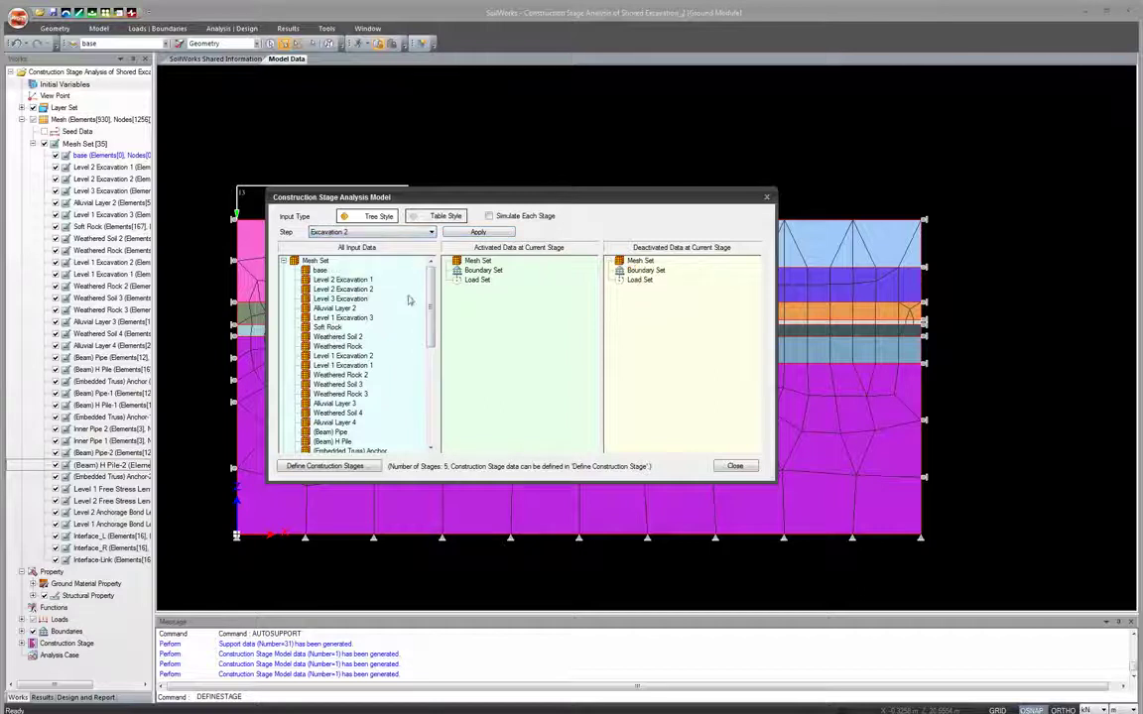
drag(617, 194, 489, 194)
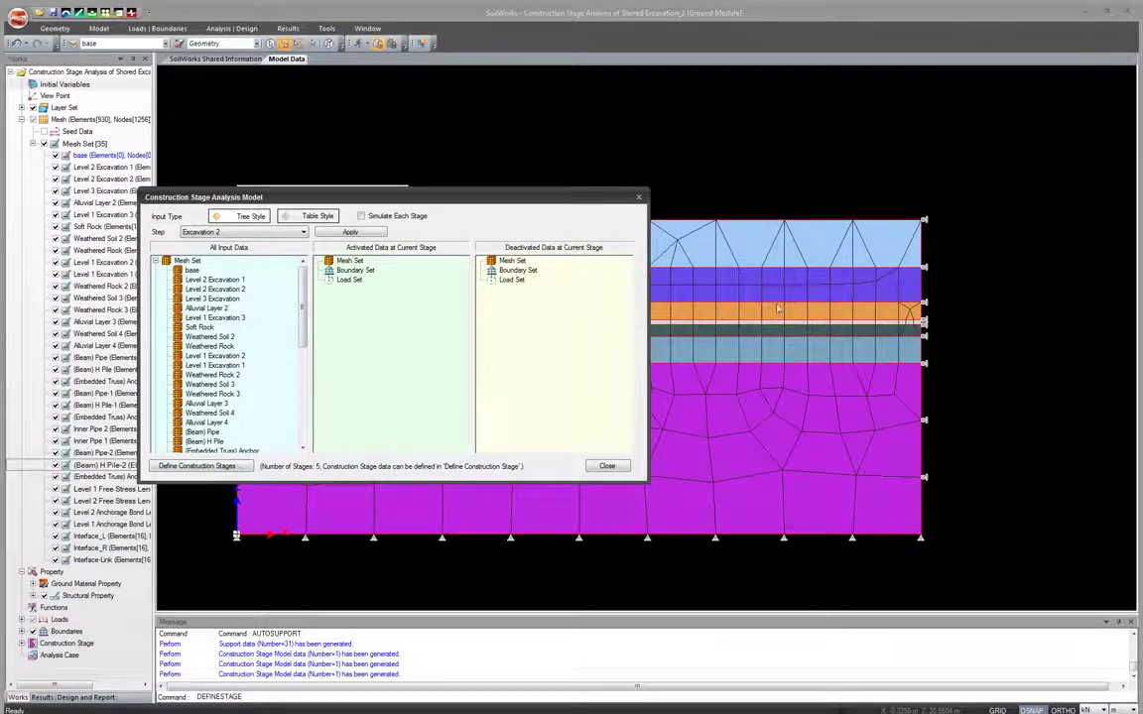
drag(507, 194, 650, 194)
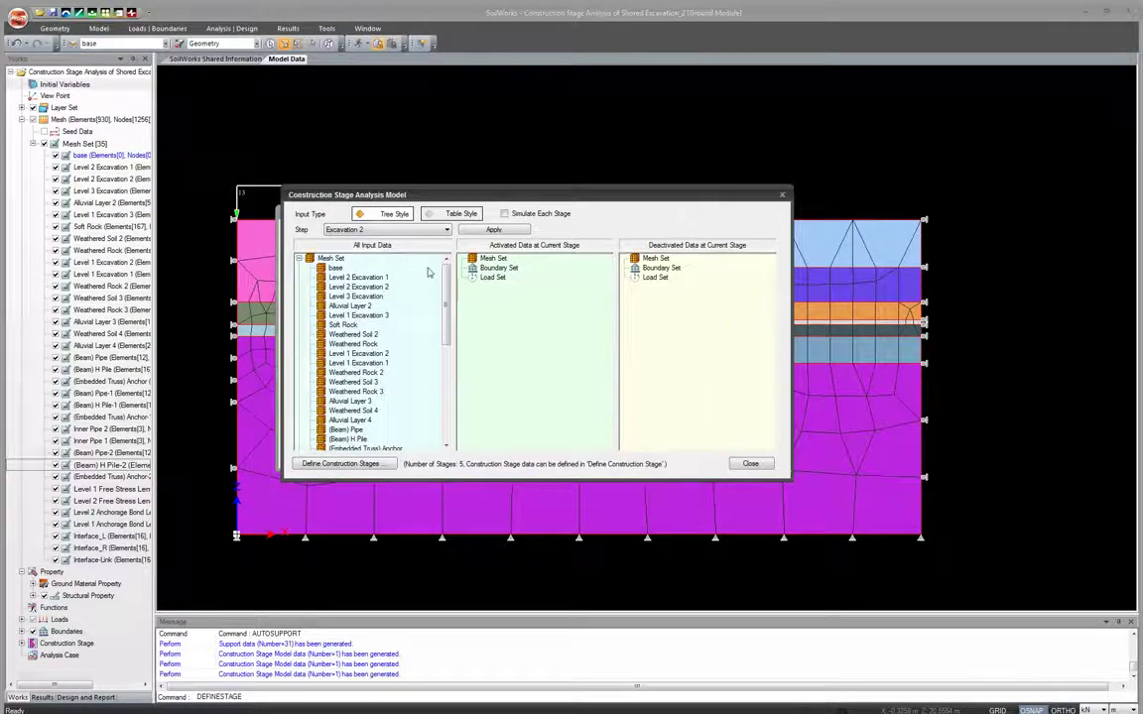
drag(365, 277, 635, 263)
drag(357, 286, 680, 329)
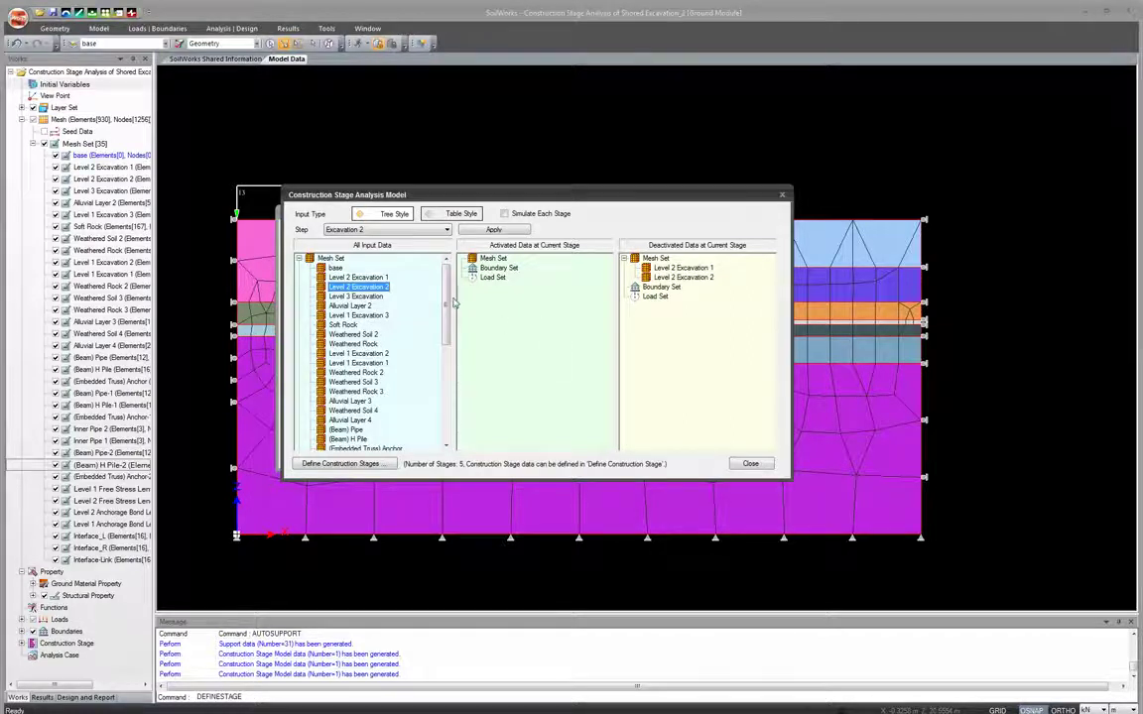
click(478, 229)
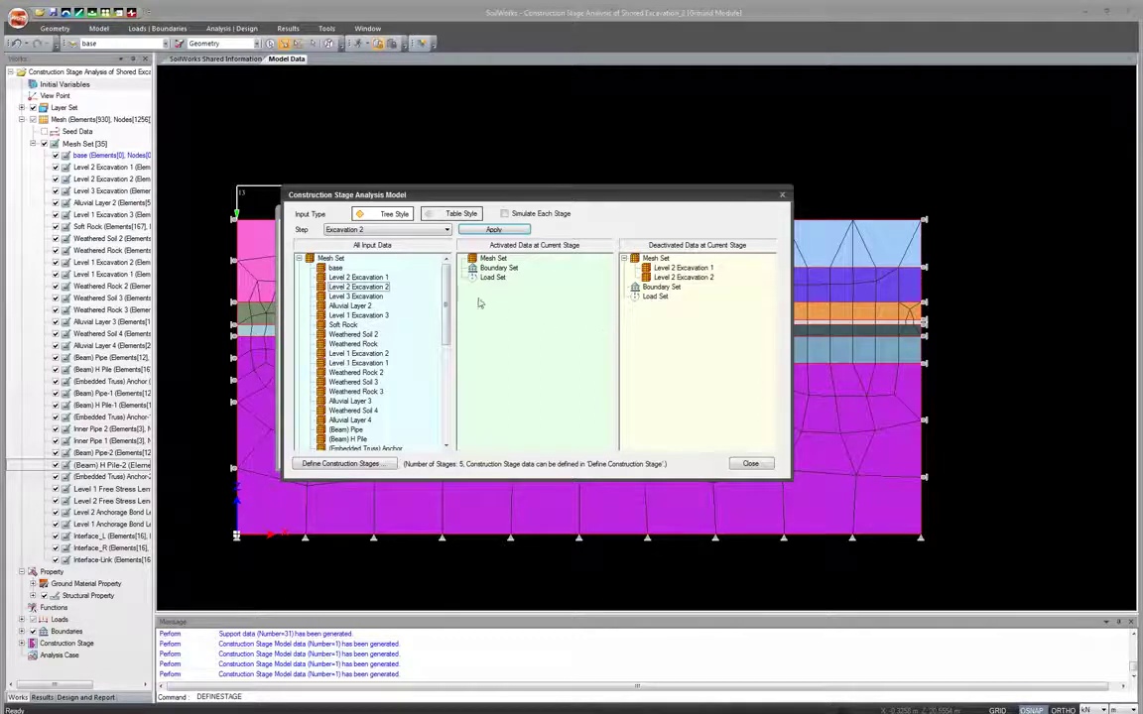
Switch to the Excavation 3 stage and deactivate the Level 1 Free Stress Length set
click(446, 229)
click(392, 248)
drag(446, 270, 445, 351)
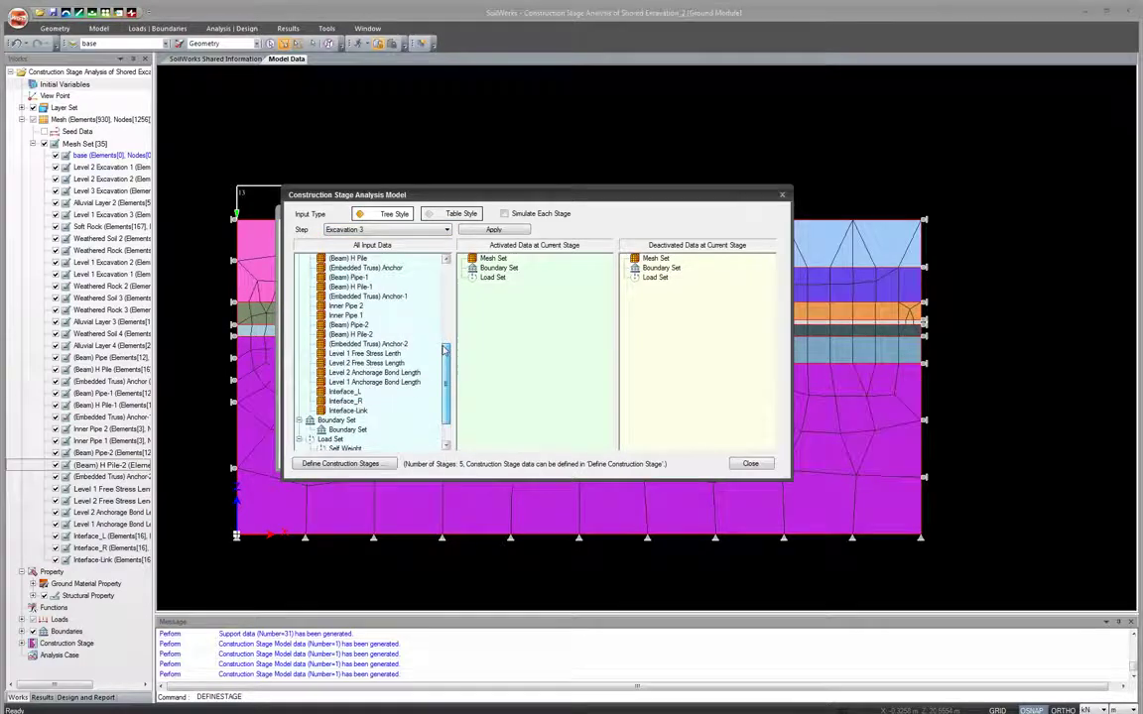
drag(364, 354, 655, 278)
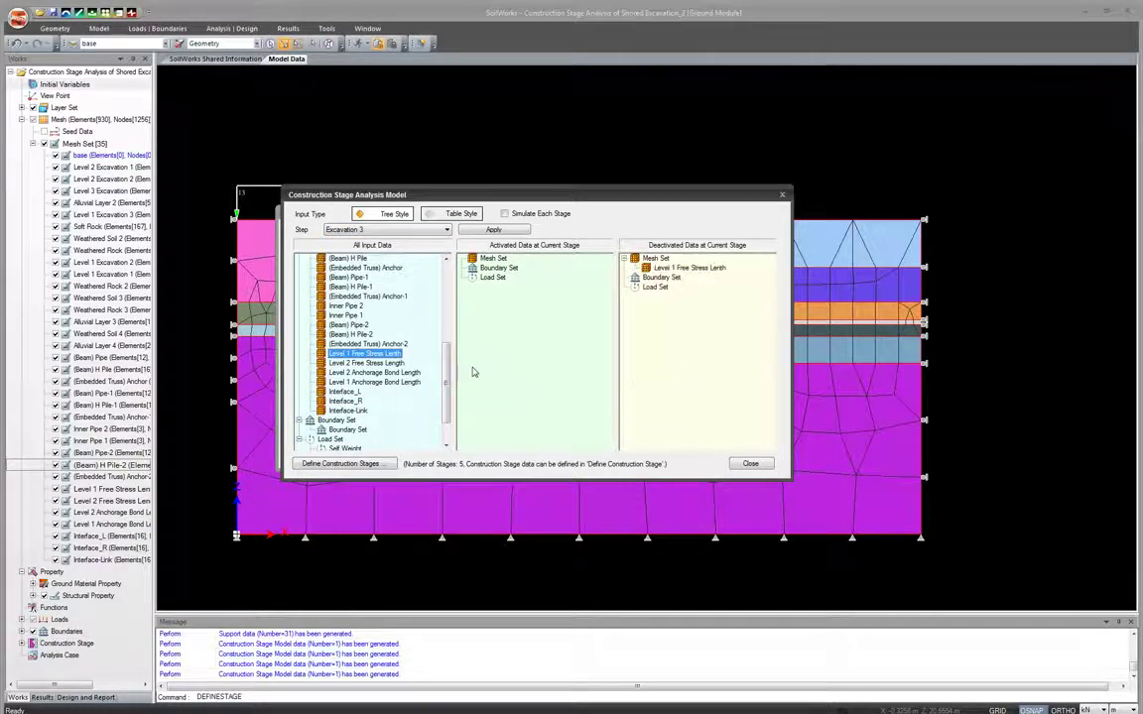
drag(387, 387, 388, 355)
scroll(401, 323, up, 4)
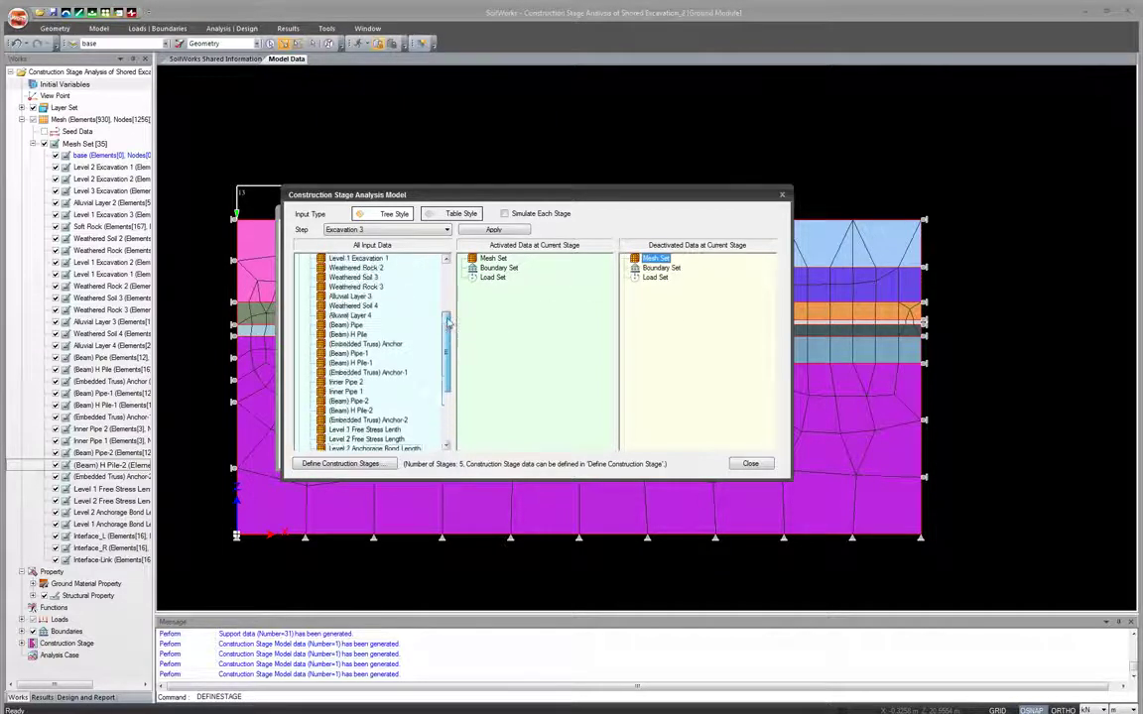
Deactivate Level 1 Excavation 1, 2 and 3 for the Excavation 3 stage
drag(357, 286, 620, 297)
drag(357, 277, 623, 287)
mouse_move(446, 321)
mouse_down()
mouse_move(451, 288)
mouse_move(448, 350)
mouse_move(453, 303)
mouse_up()
drag(357, 314, 675, 268)
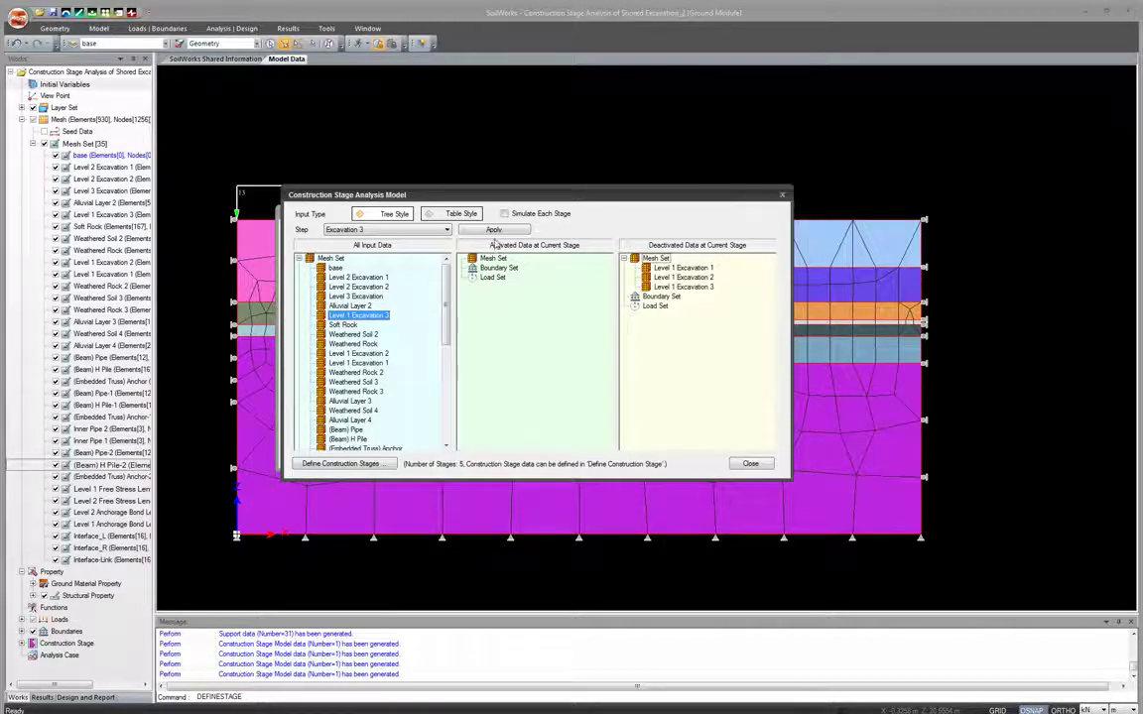
drag(445, 298, 445, 382)
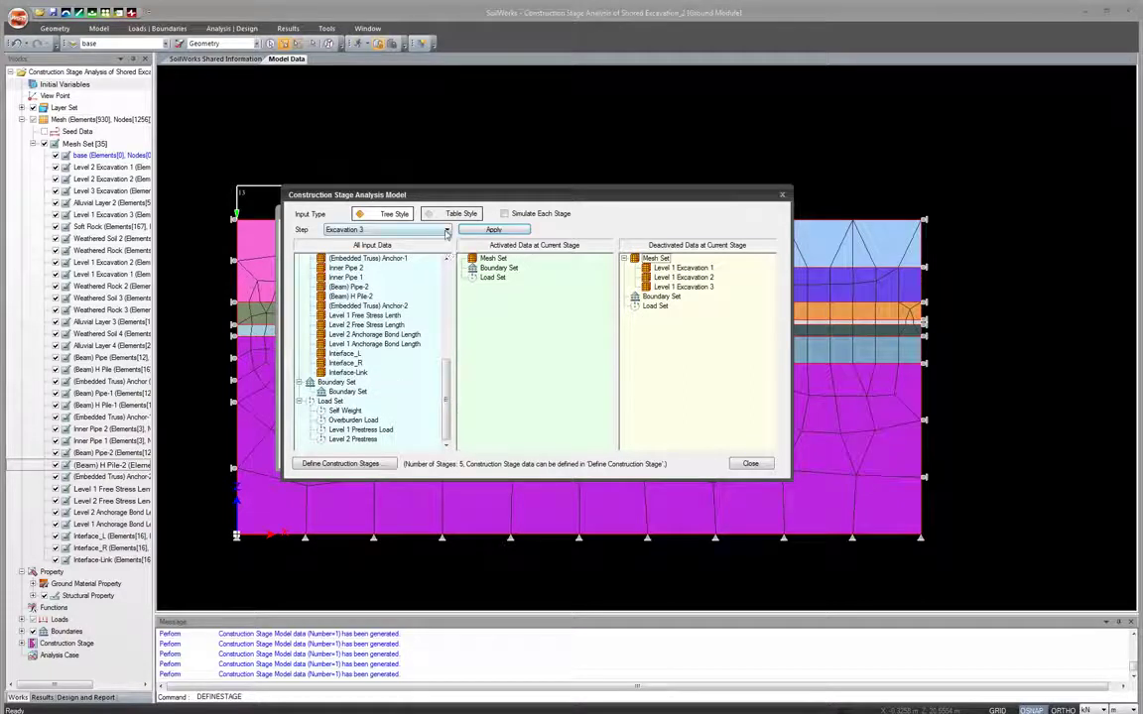
click(400, 229)
Review the Excavation 1 stage, then switch to the Install Structures stage
click(432, 256)
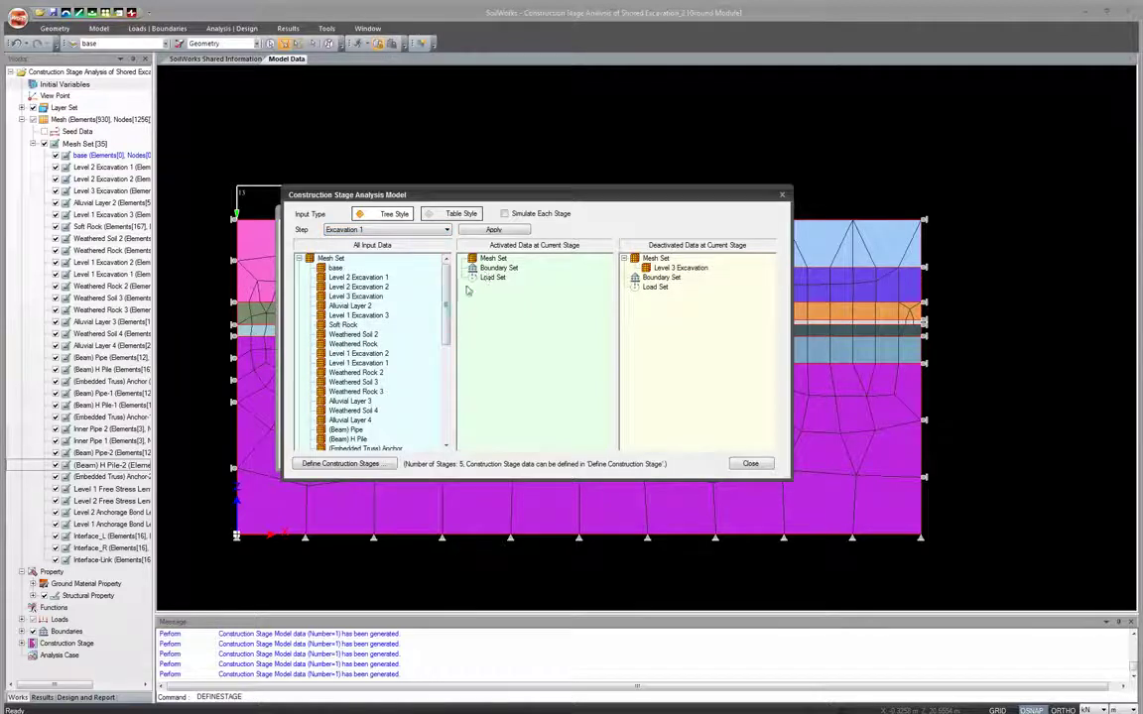
scroll(389, 406, down, 8)
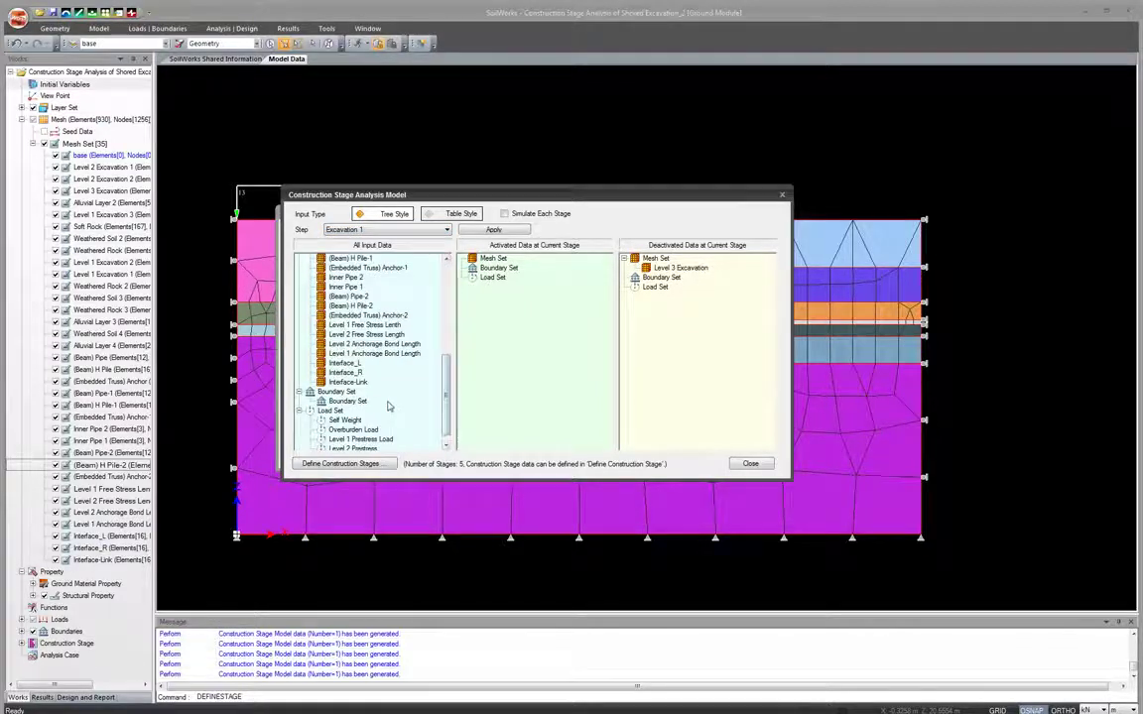
click(447, 229)
click(382, 239)
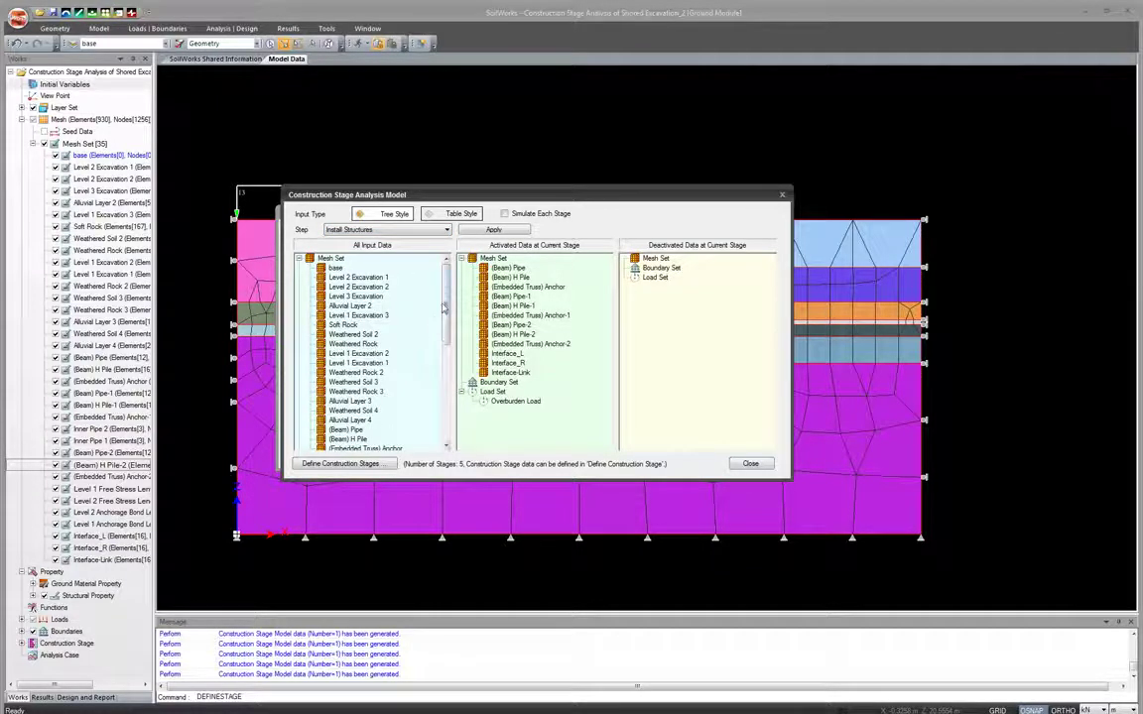
scroll(444, 308, down, 8)
Activate Level 1 Prestress Load and Level 2 Prestress in Install Structures and apply
double_click(427, 428)
drag(352, 439, 456, 392)
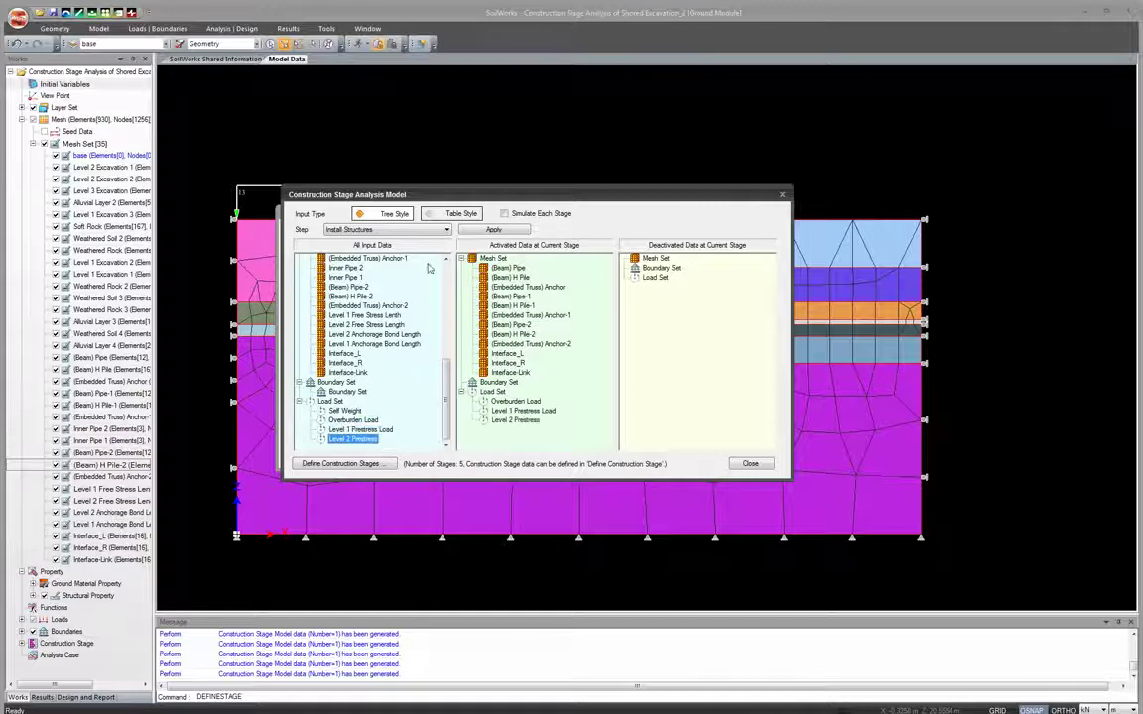
click(493, 230)
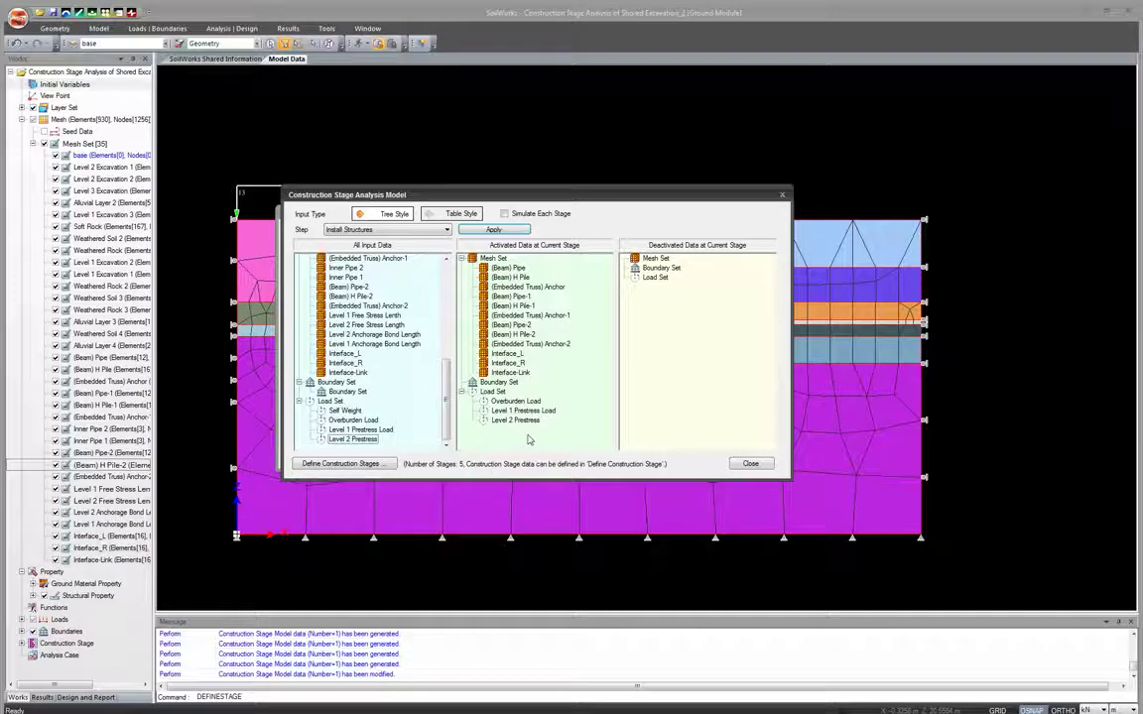
scroll(406, 347, up, 6)
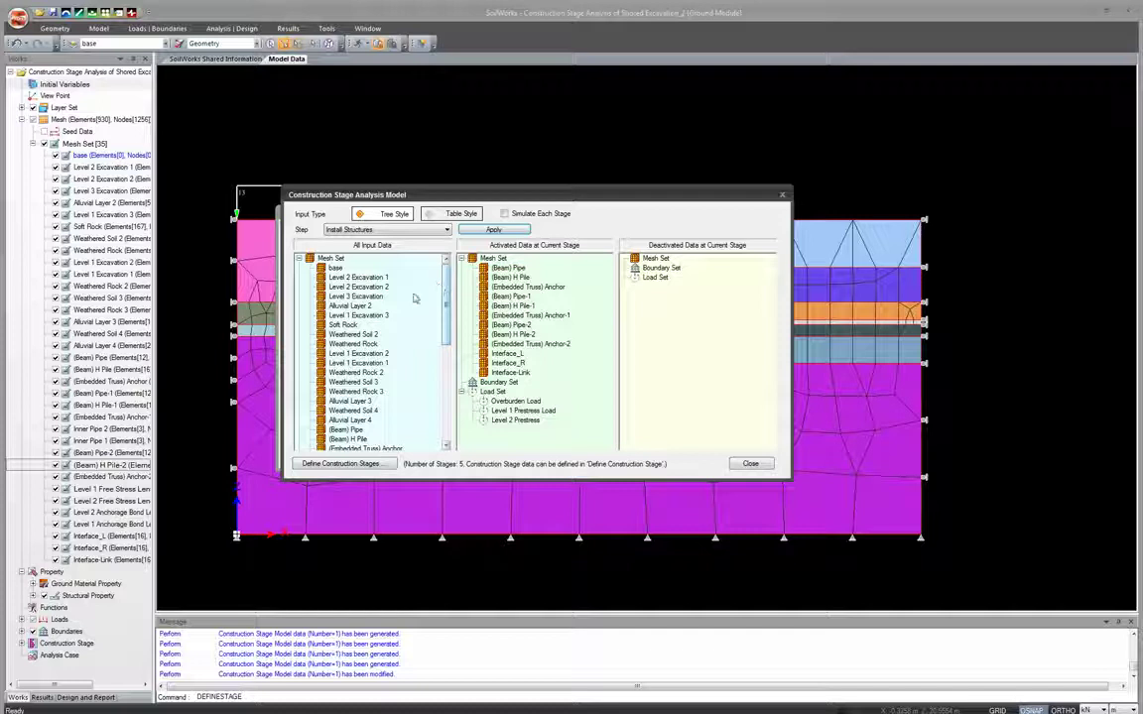
drag(708, 198, 528, 180)
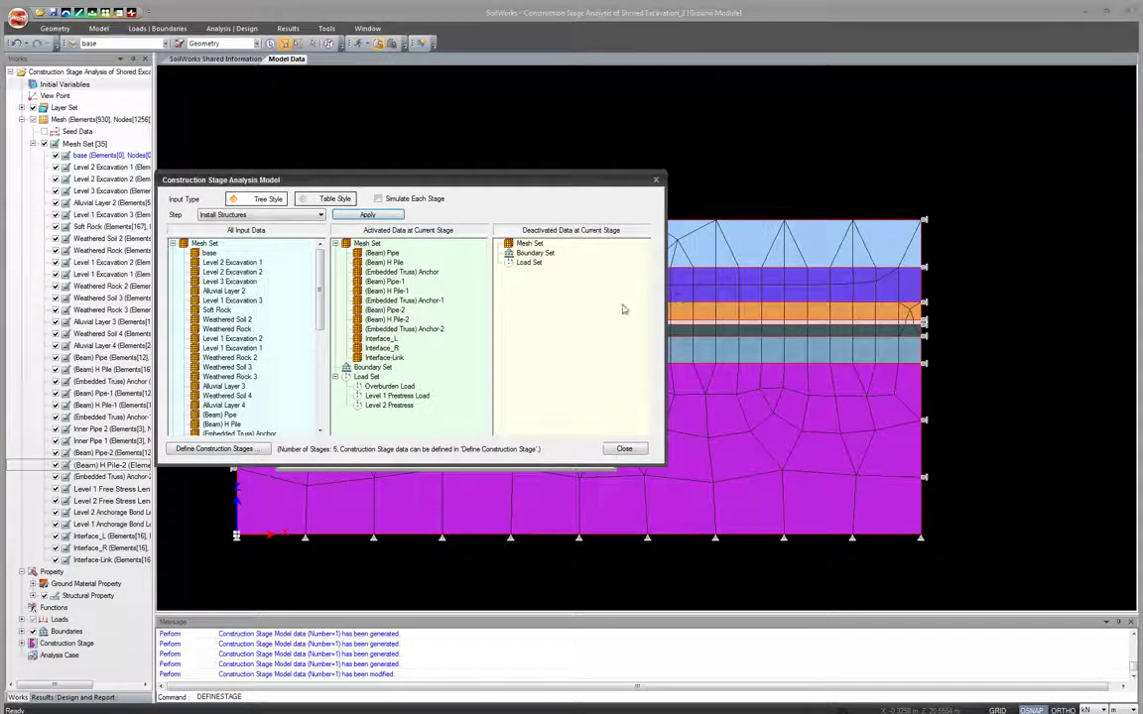
drag(515, 172, 498, 170)
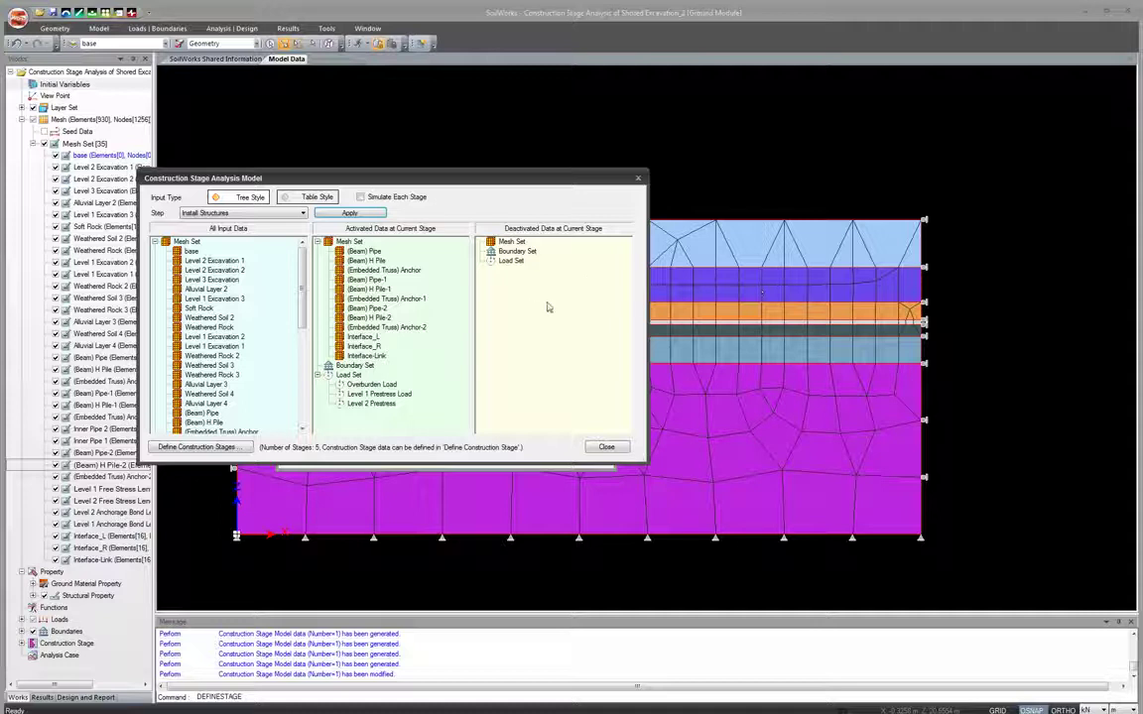
Close the Construction Stage Analysis Model and Define Construction Stages dialogs
click(605, 447)
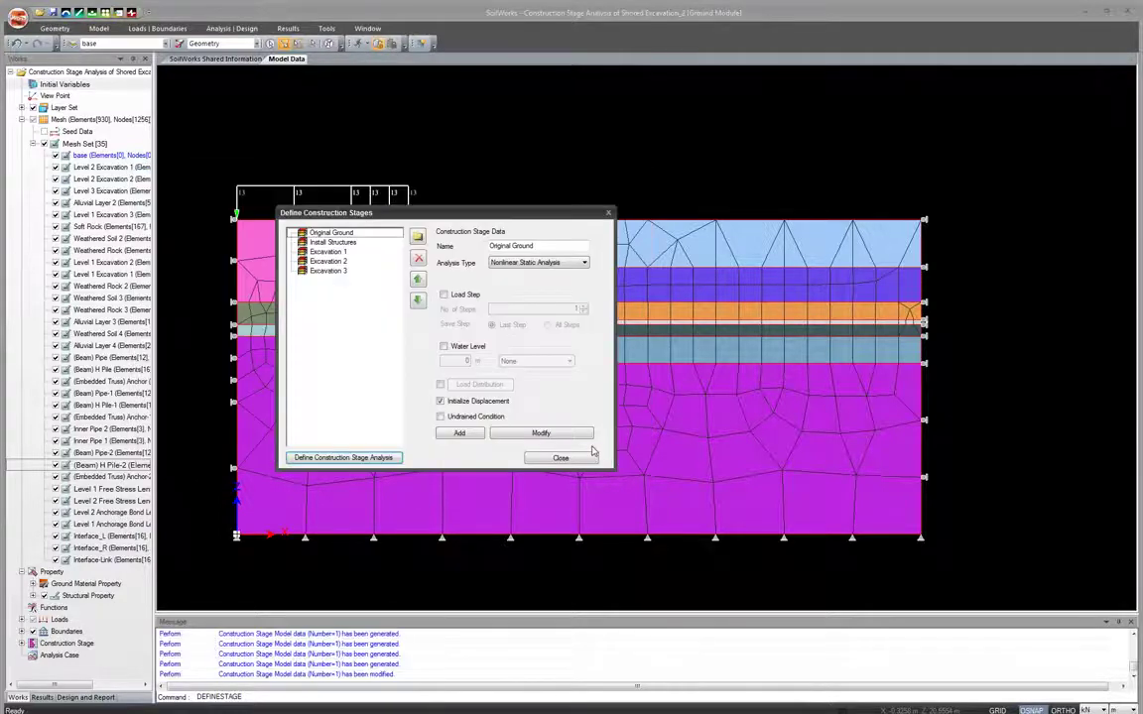
click(562, 457)
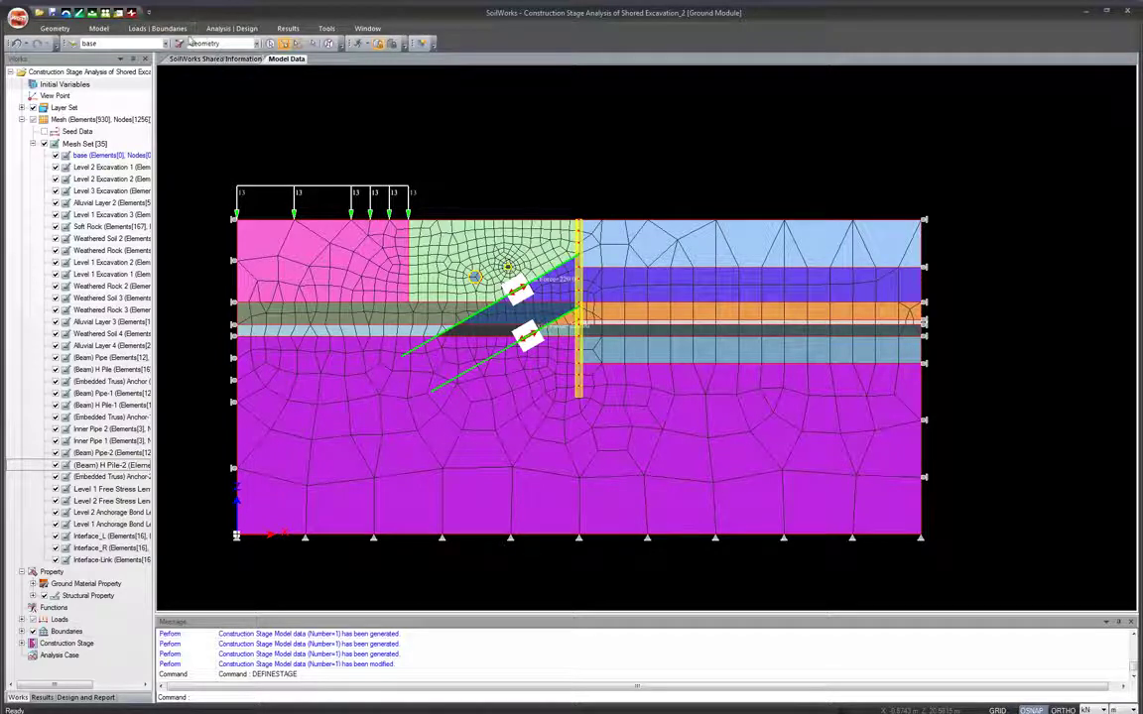
click(239, 30)
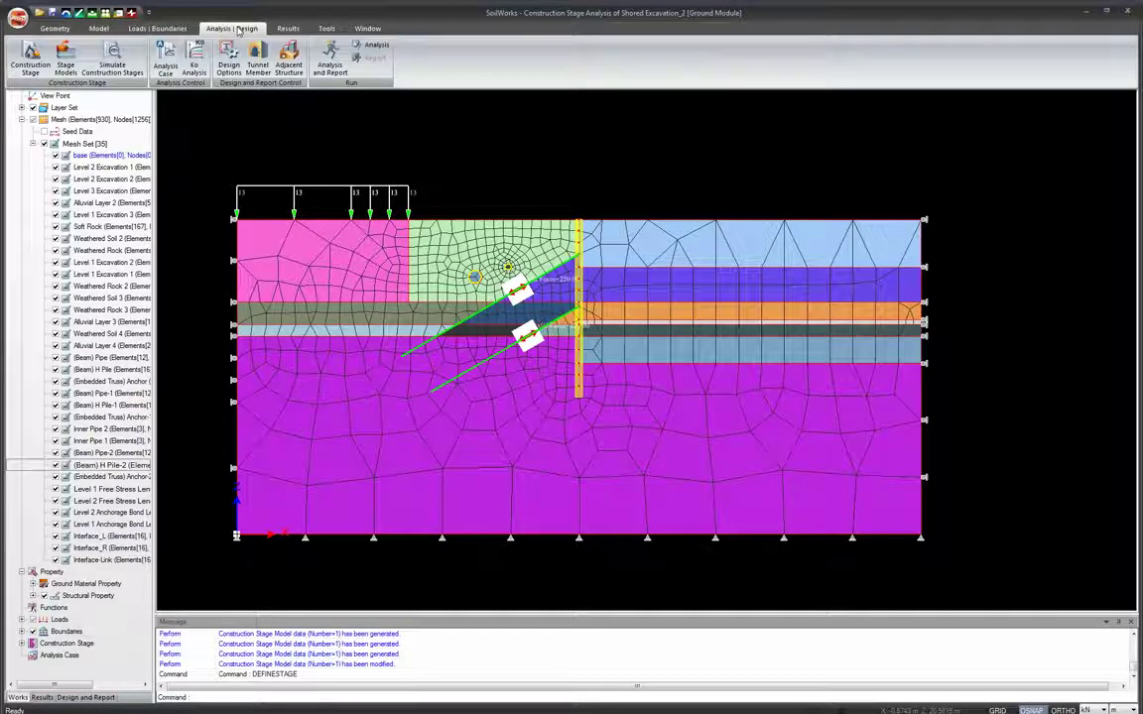
Add analysis case 'Shoring Wall Construction Stage Analysis' with the Construction Stage Analysis method
click(167, 68)
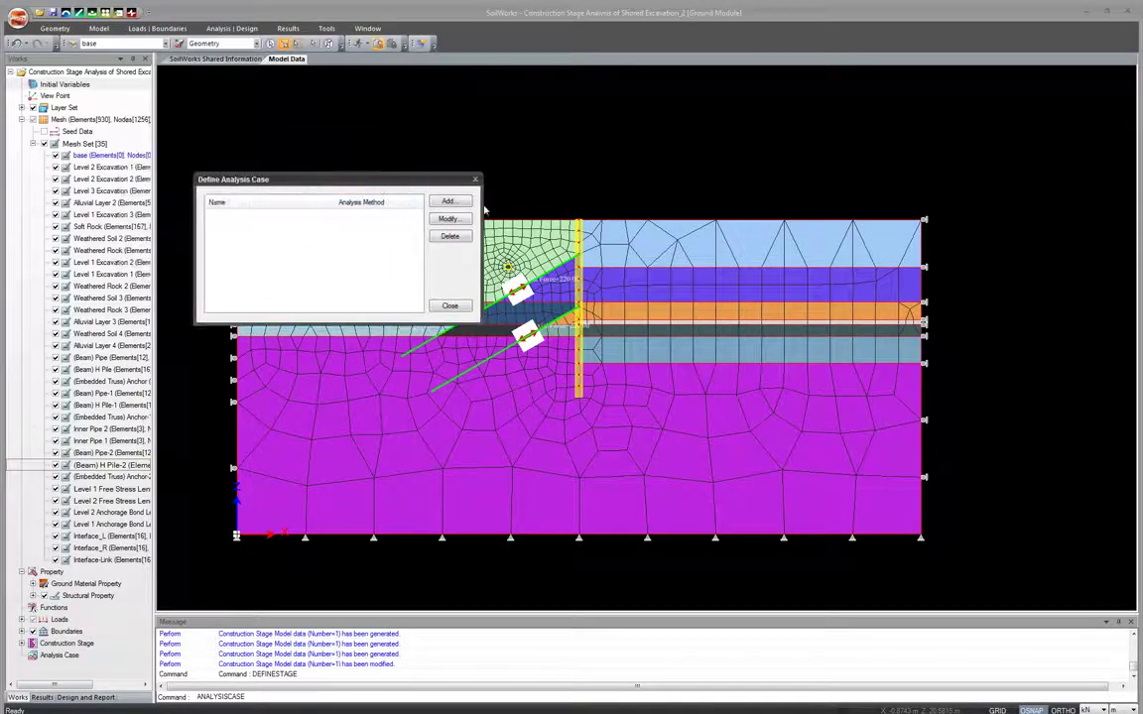
click(448, 201)
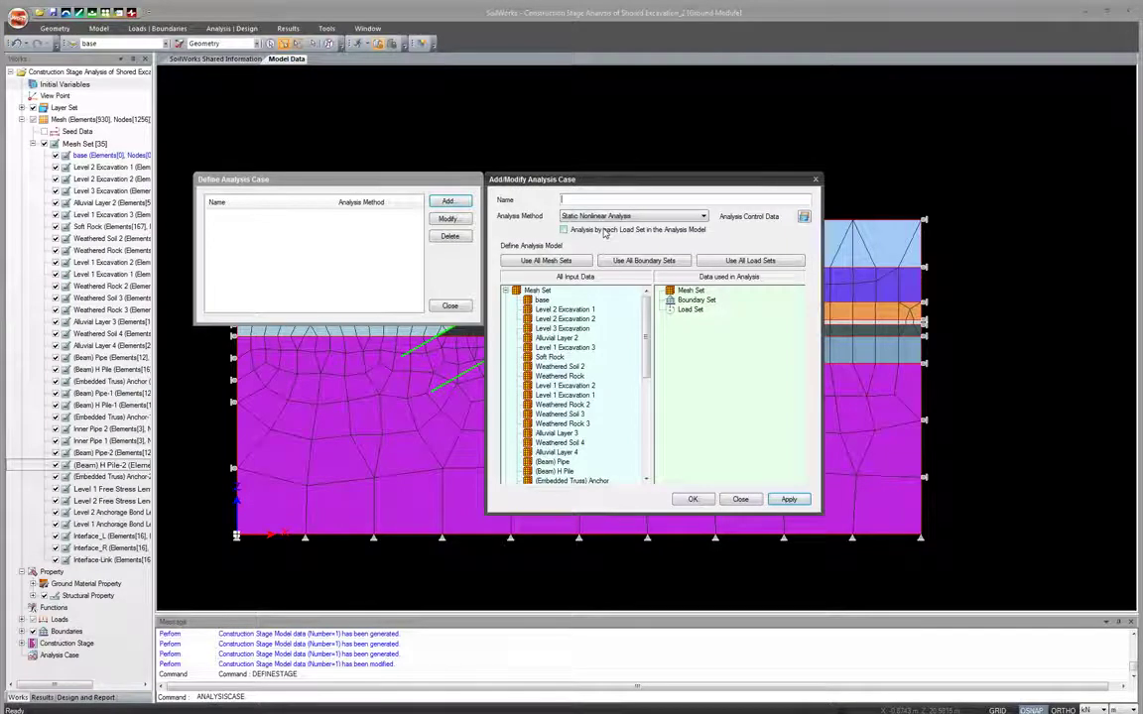
text(Shoring)
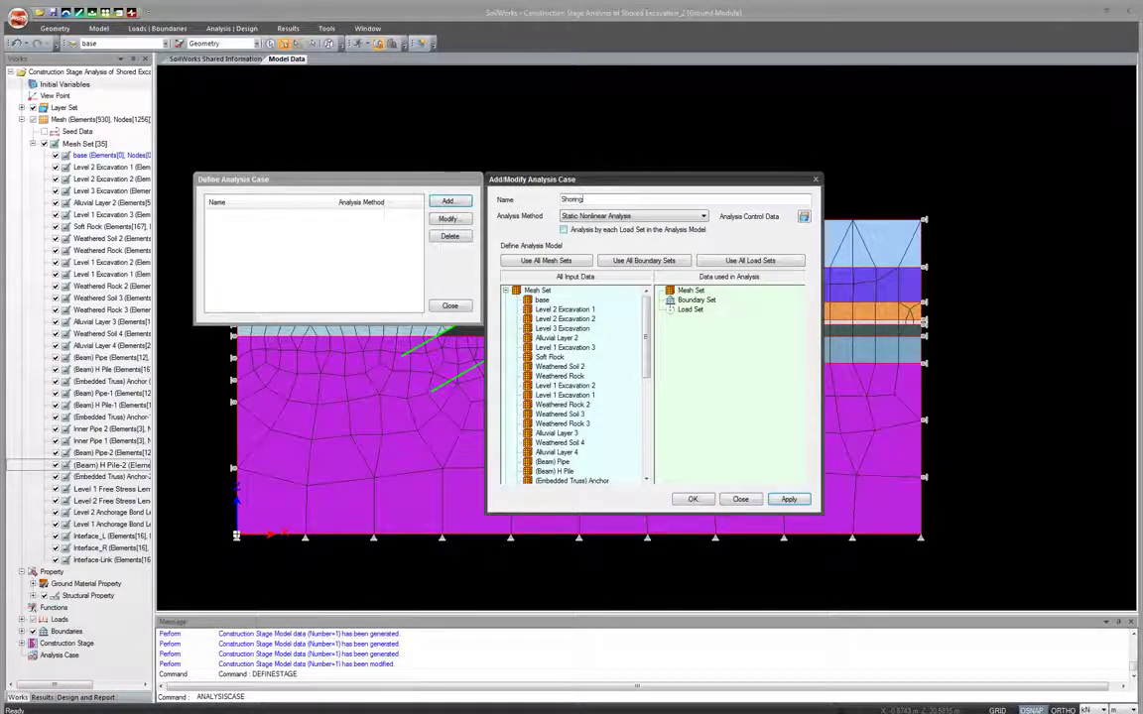
text( Wall Construction Stage Analysis)
click(635, 215)
click(660, 232)
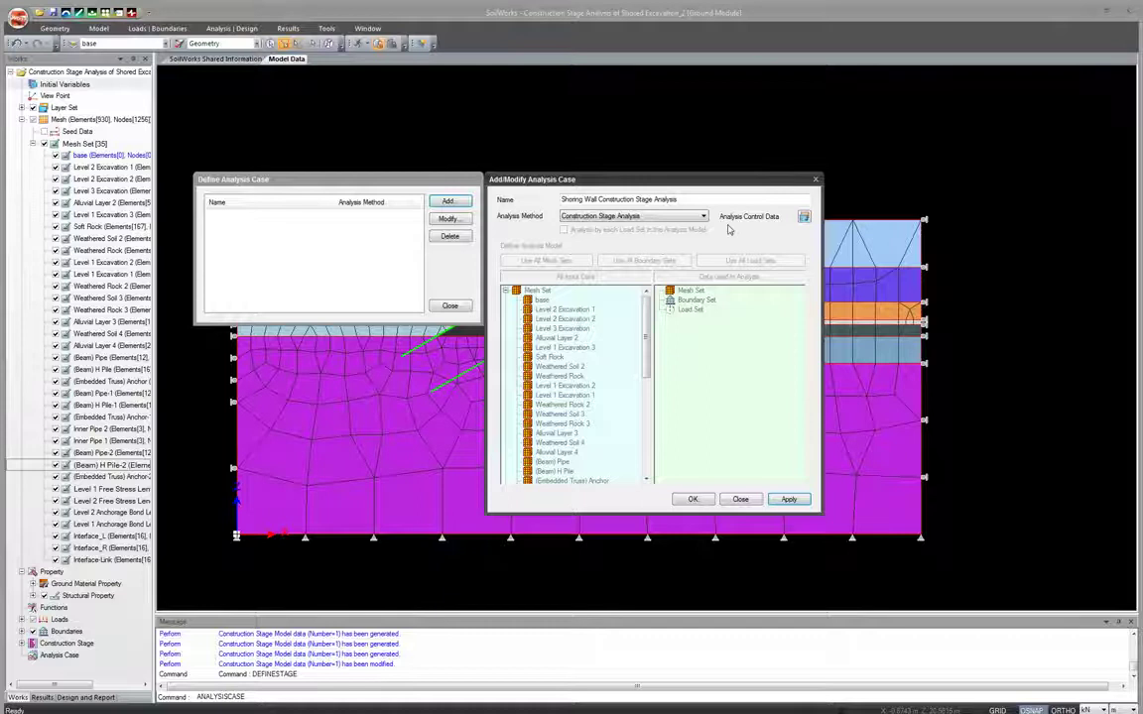
click(803, 217)
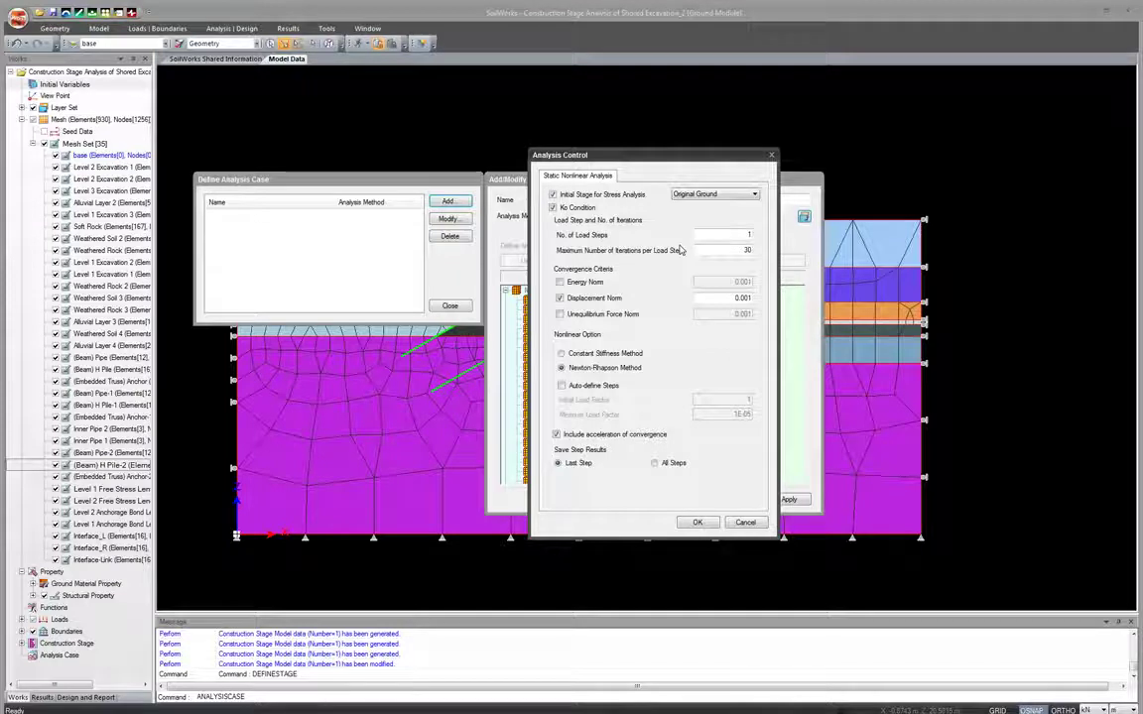
click(737, 249)
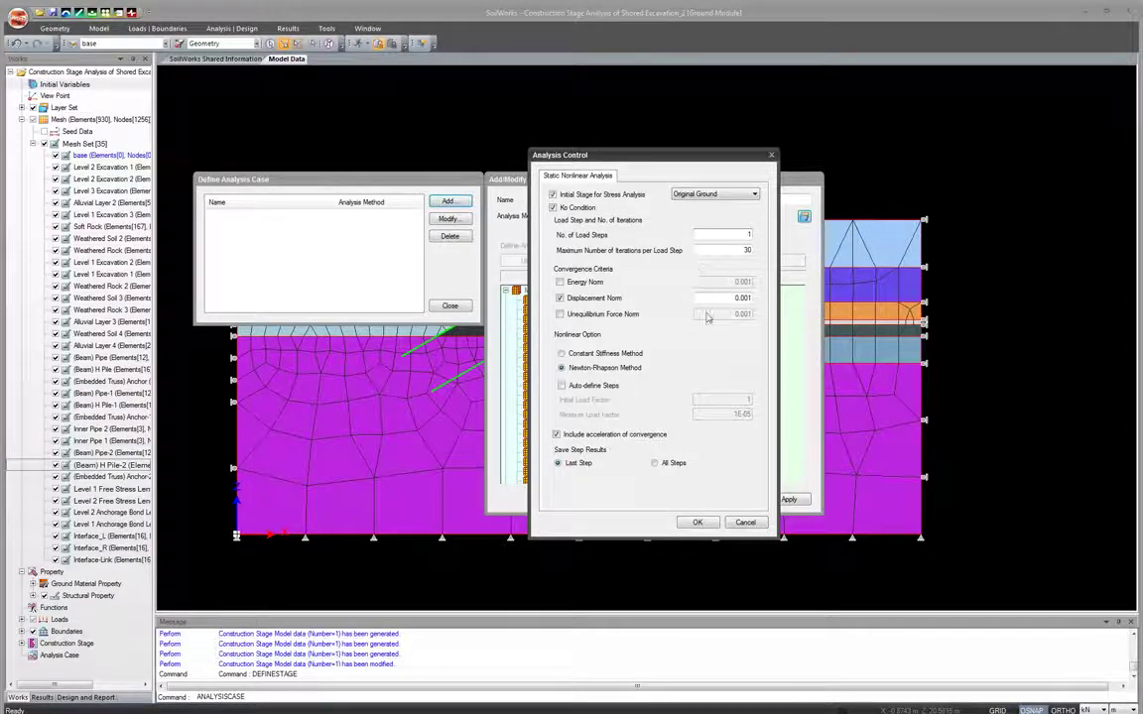
click(752, 522)
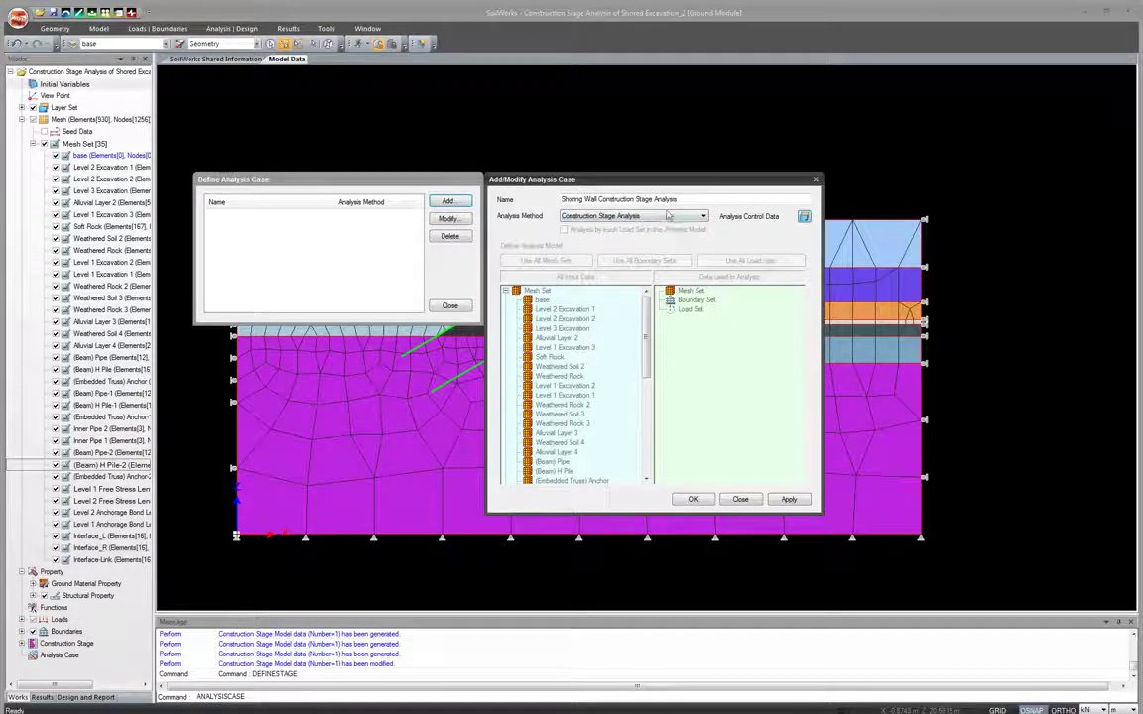
Save the new analysis case, cancel the extra Add dialog, and close the analysis case list
click(700, 499)
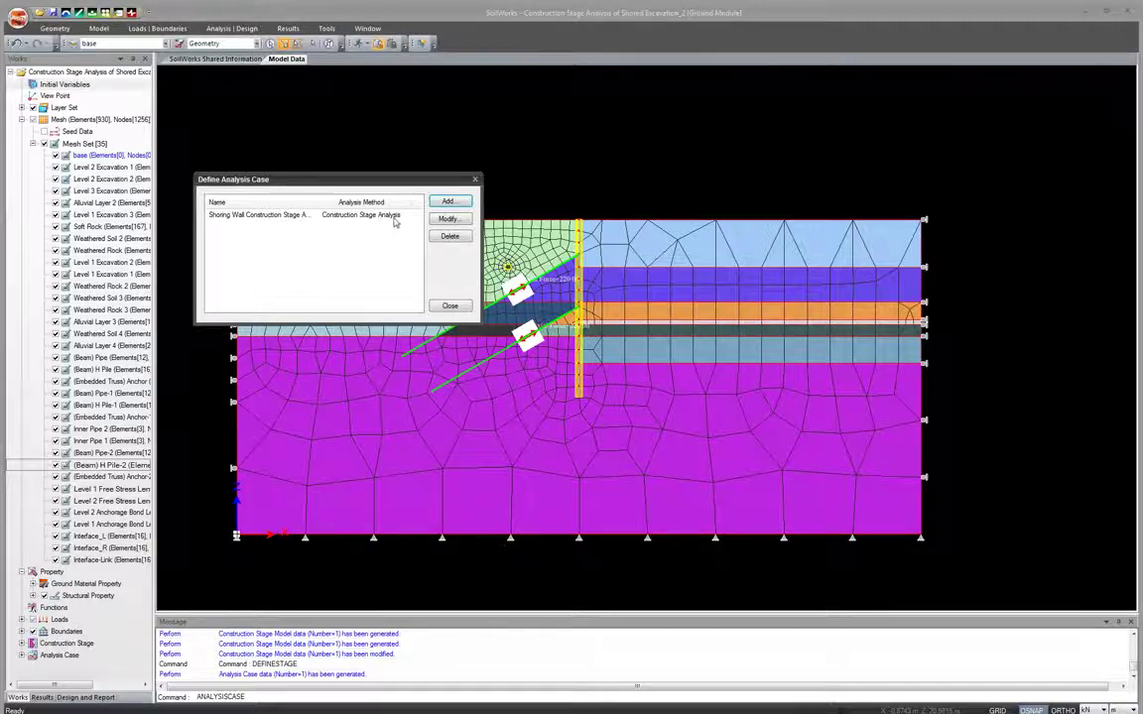
click(448, 202)
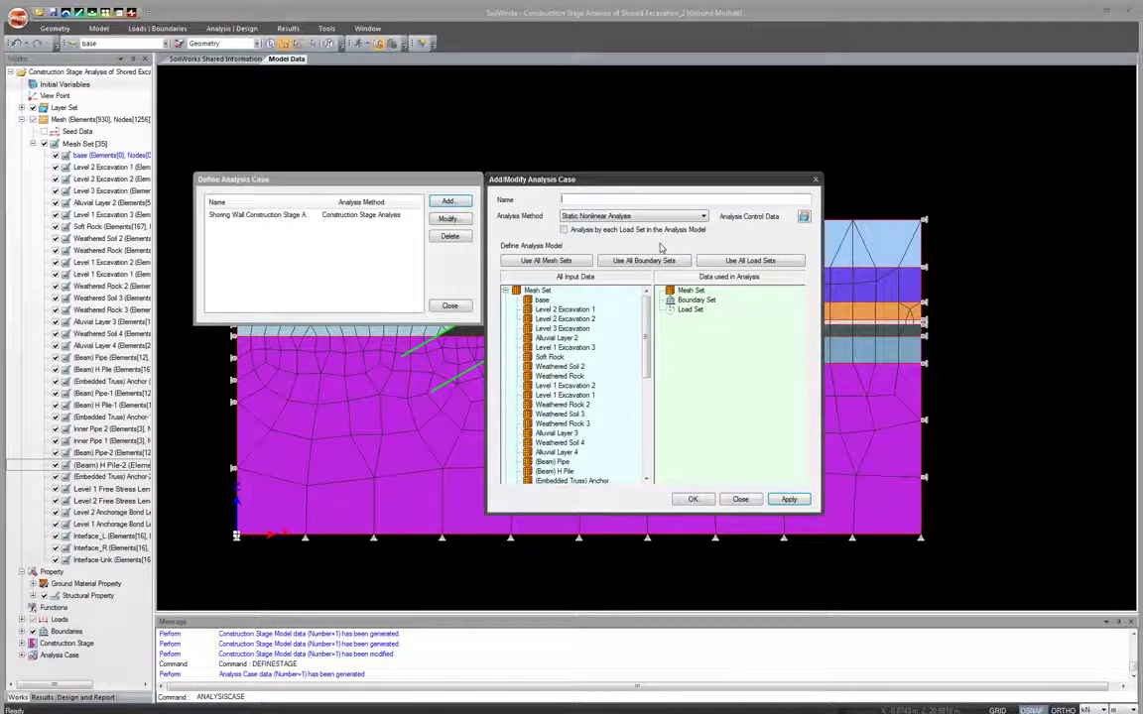
click(740, 500)
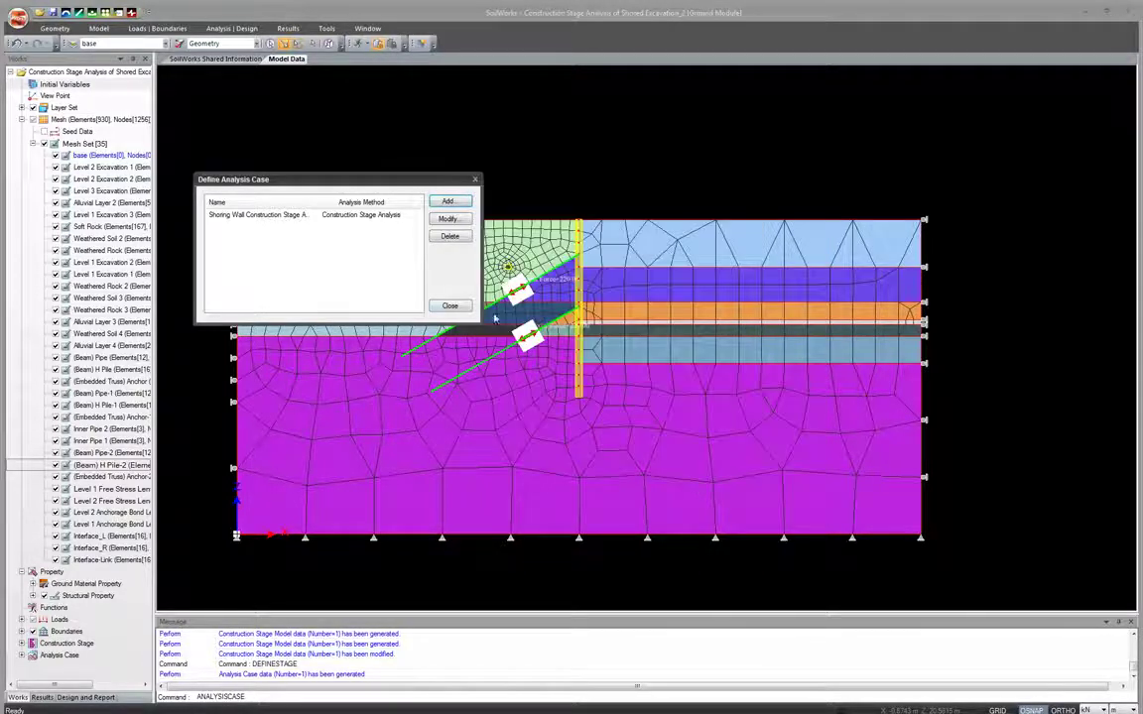
click(442, 308)
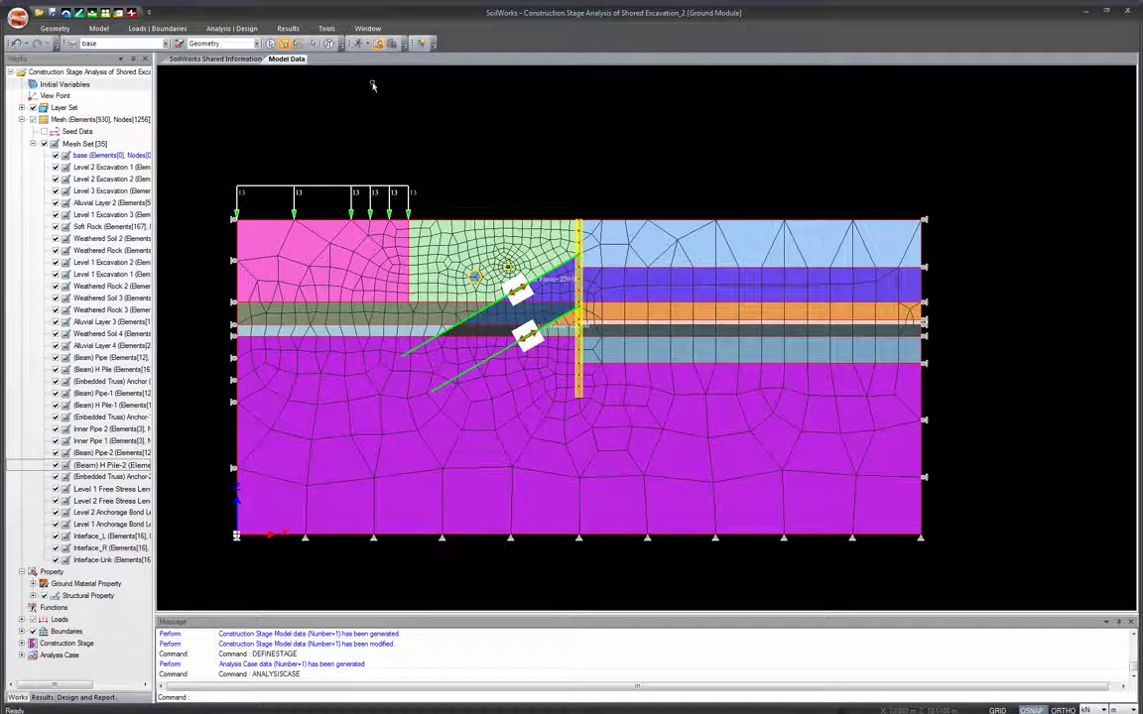
click(233, 29)
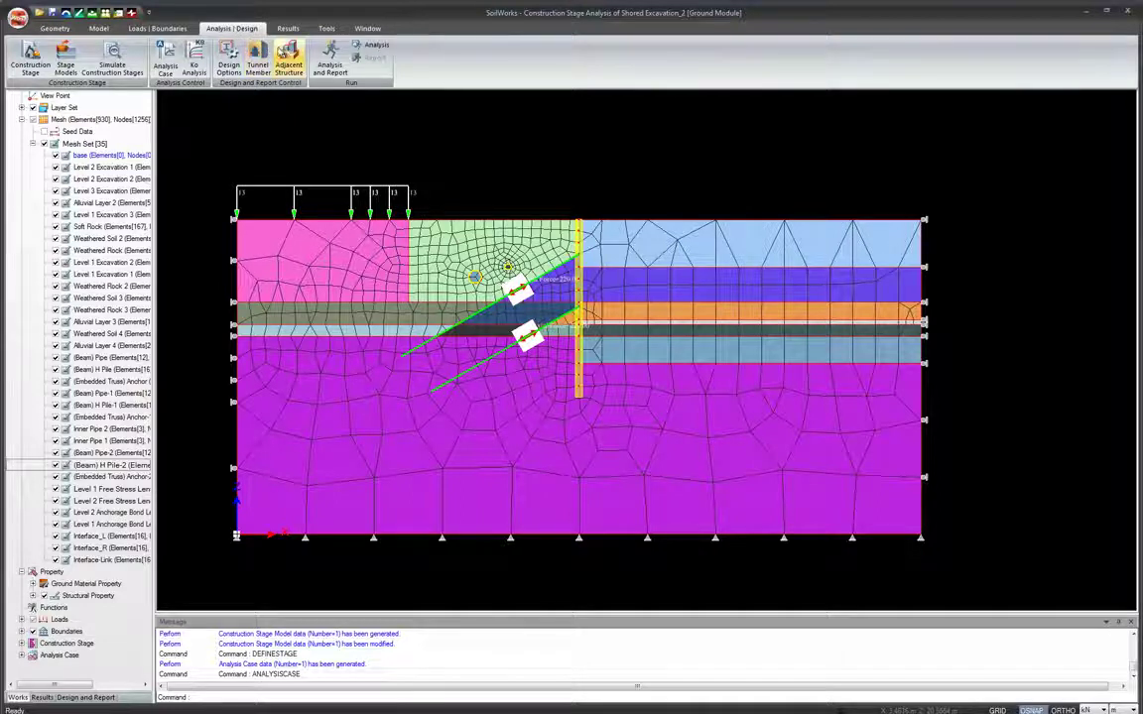
click(229, 61)
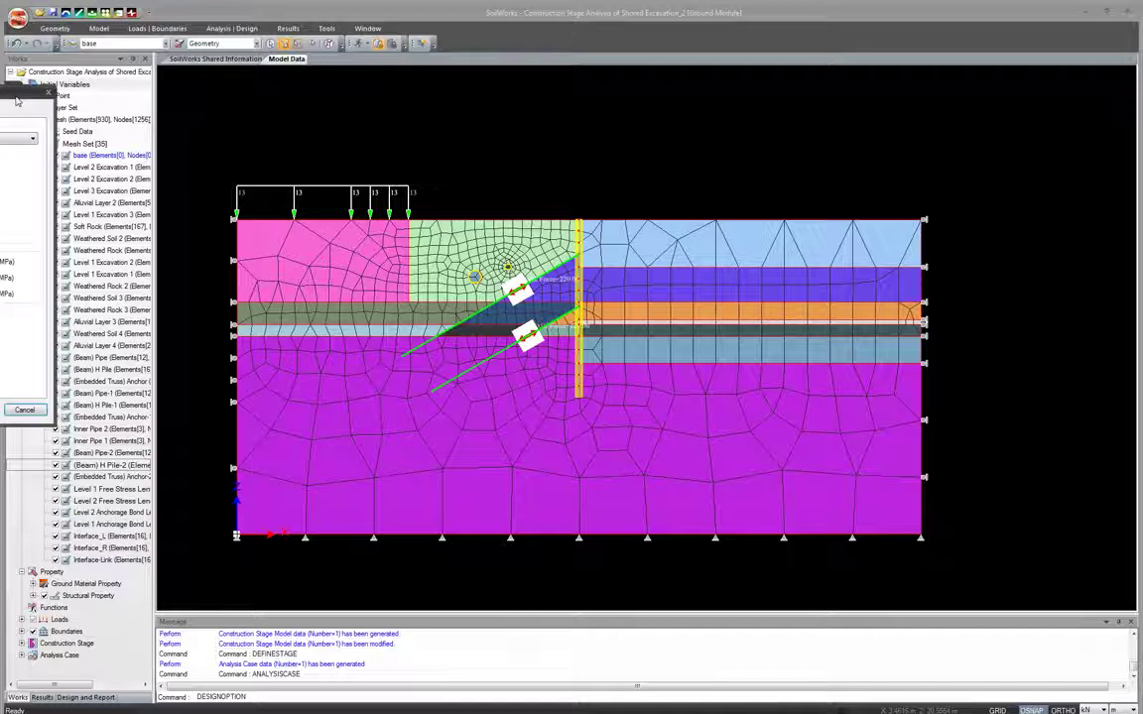
Review the Tunnel and Adjacent Structure design criteria, keeping 1/750 angular displacement, and accept
drag(15, 100, 621, 188)
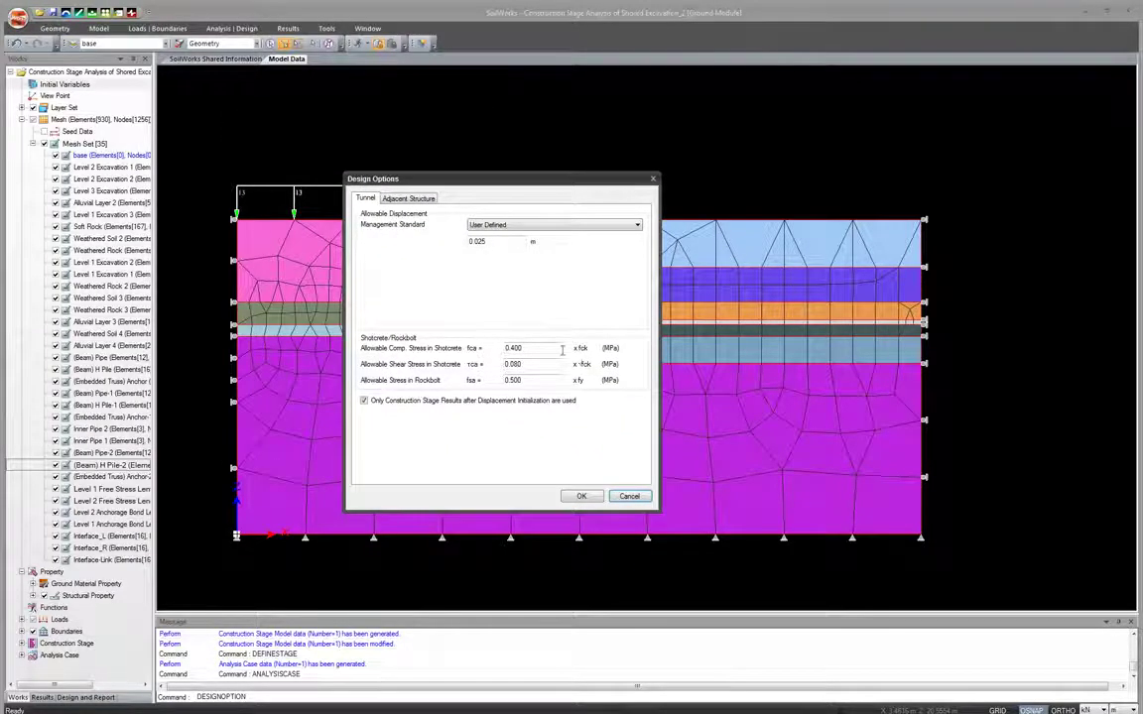
click(413, 199)
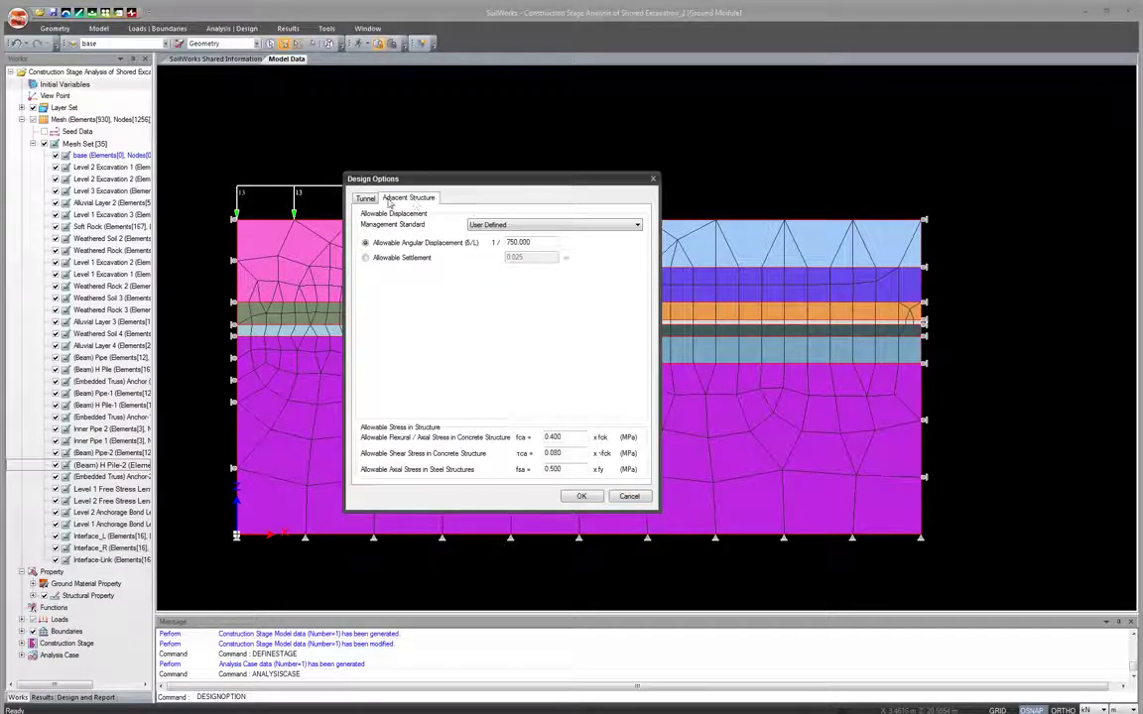
click(376, 199)
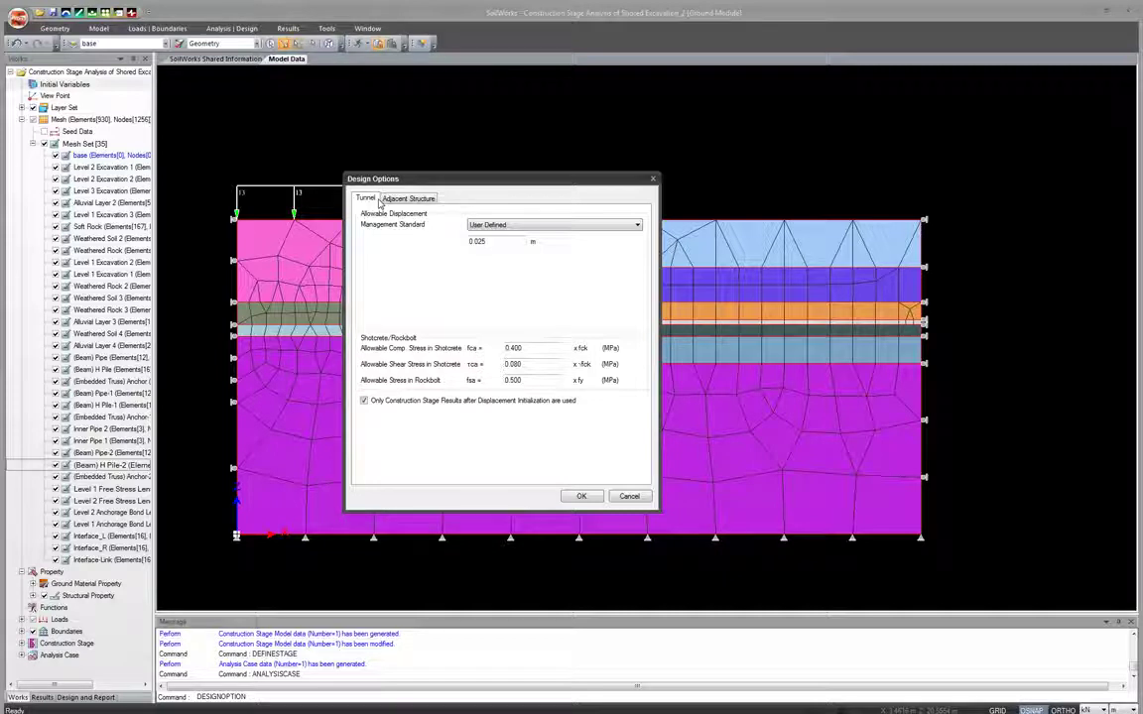
click(395, 200)
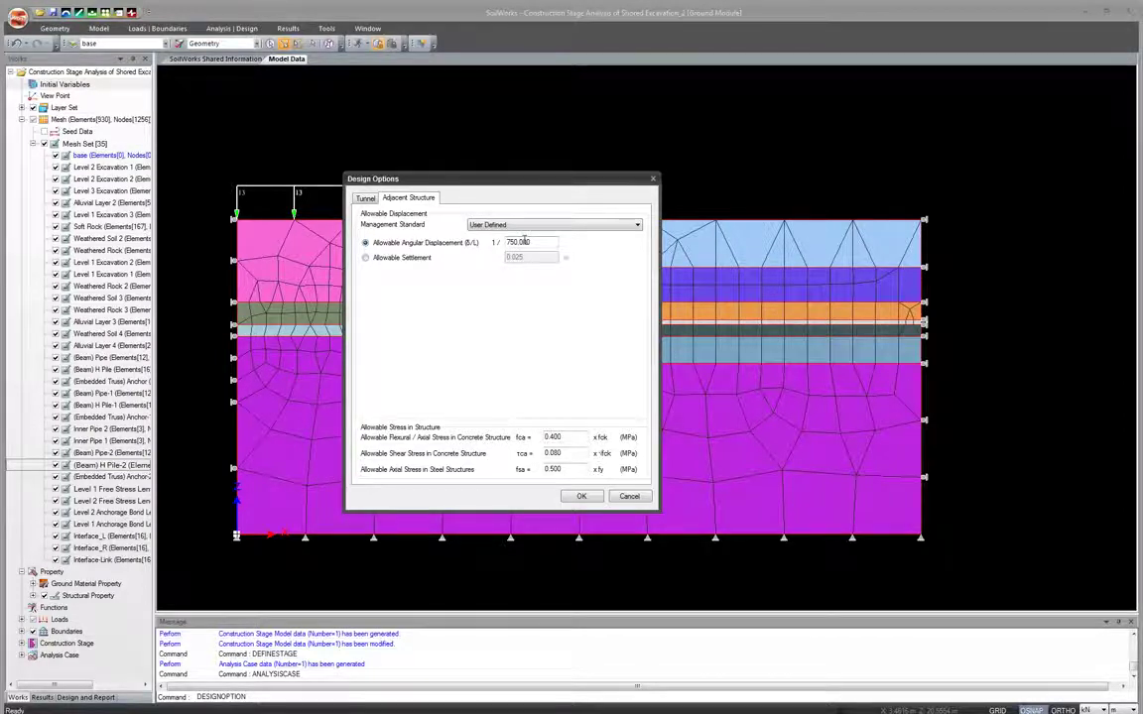
click(365, 197)
click(398, 199)
click(581, 496)
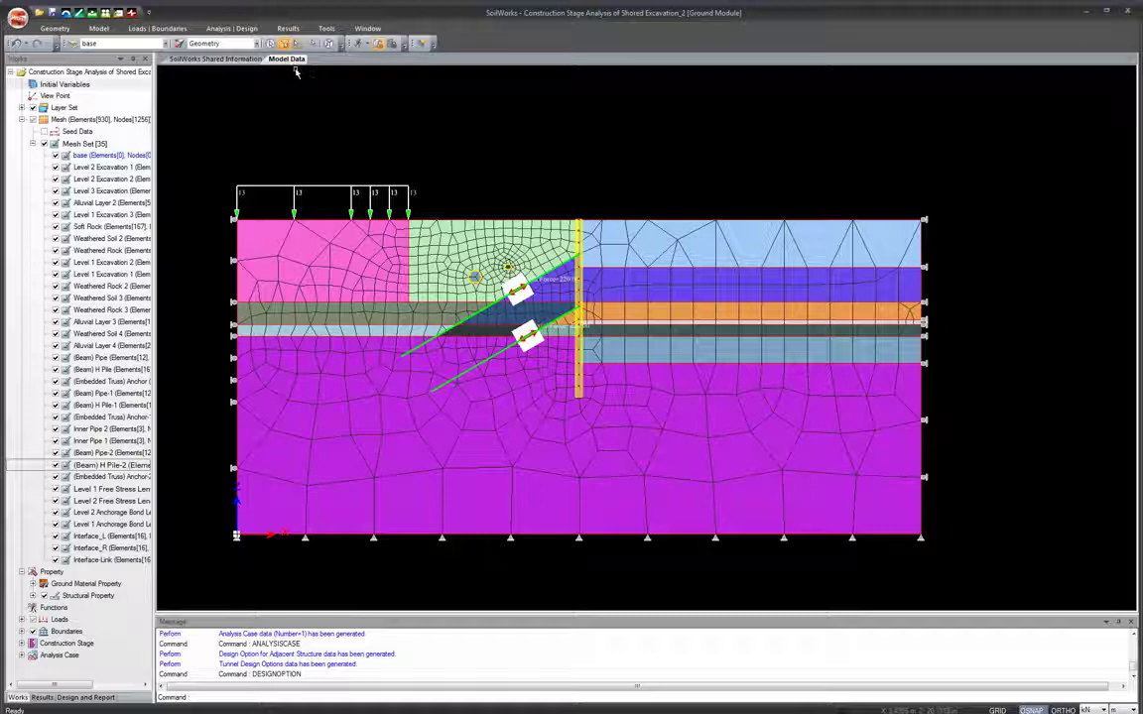
Add the picked pipe curve as Pipe 1, checked at Excavation 3 for flexural-axial, shear and axial force
click(235, 29)
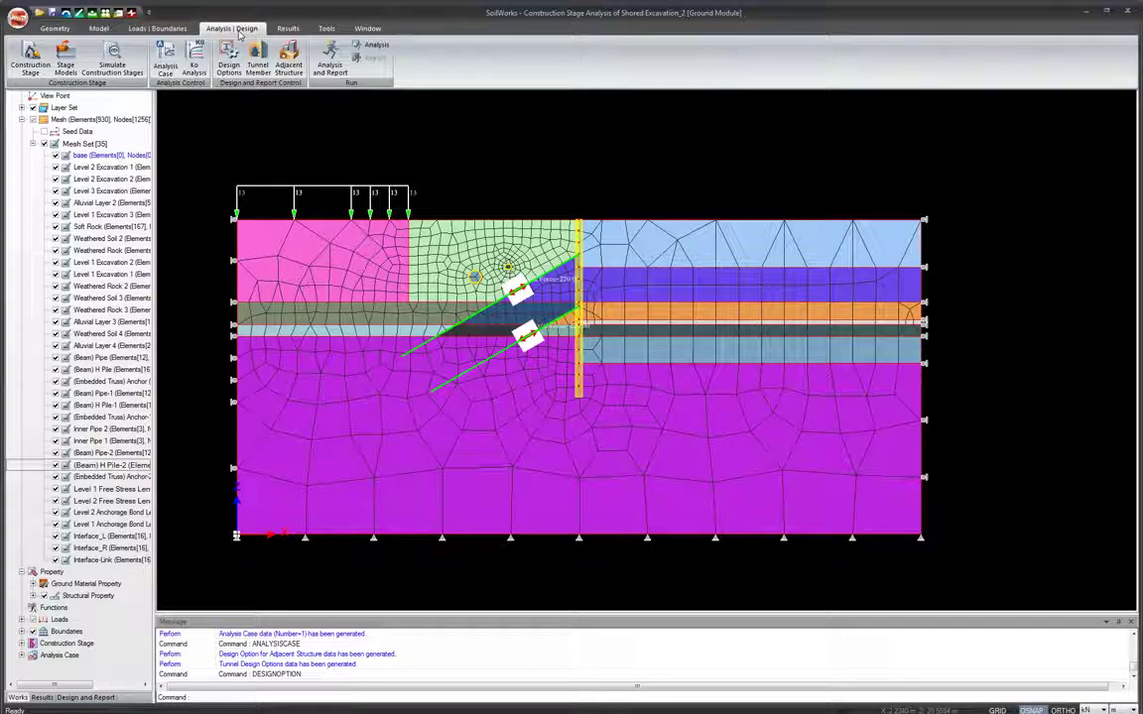
click(289, 61)
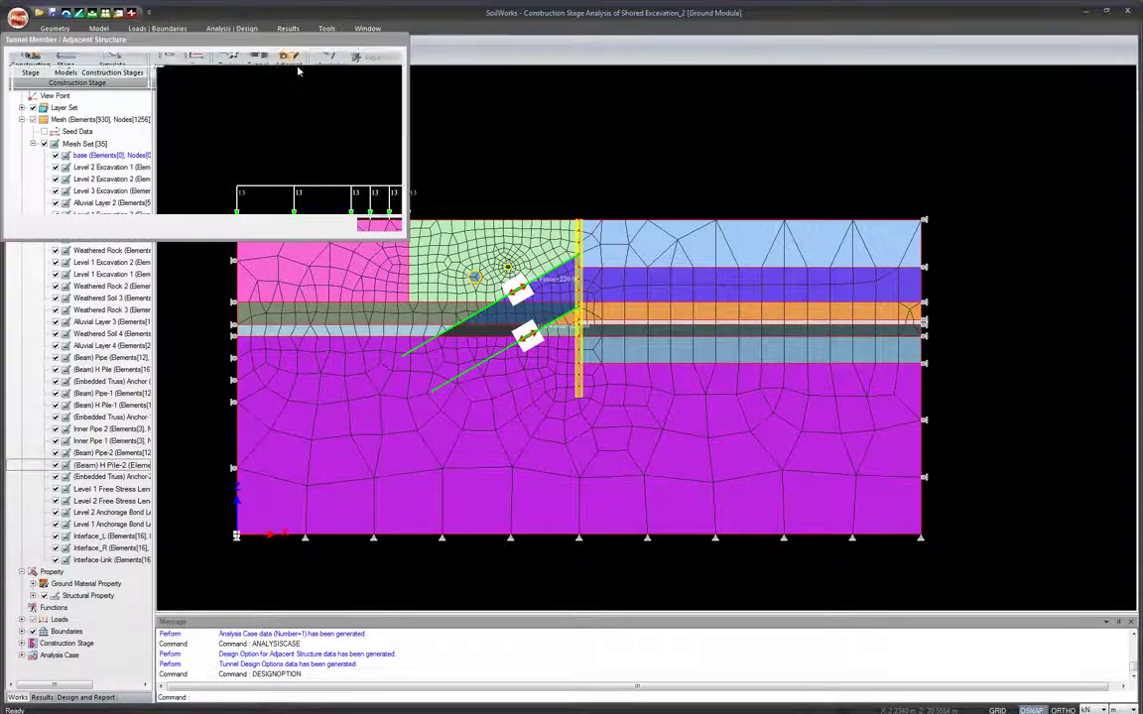
drag(275, 58, 339, 270)
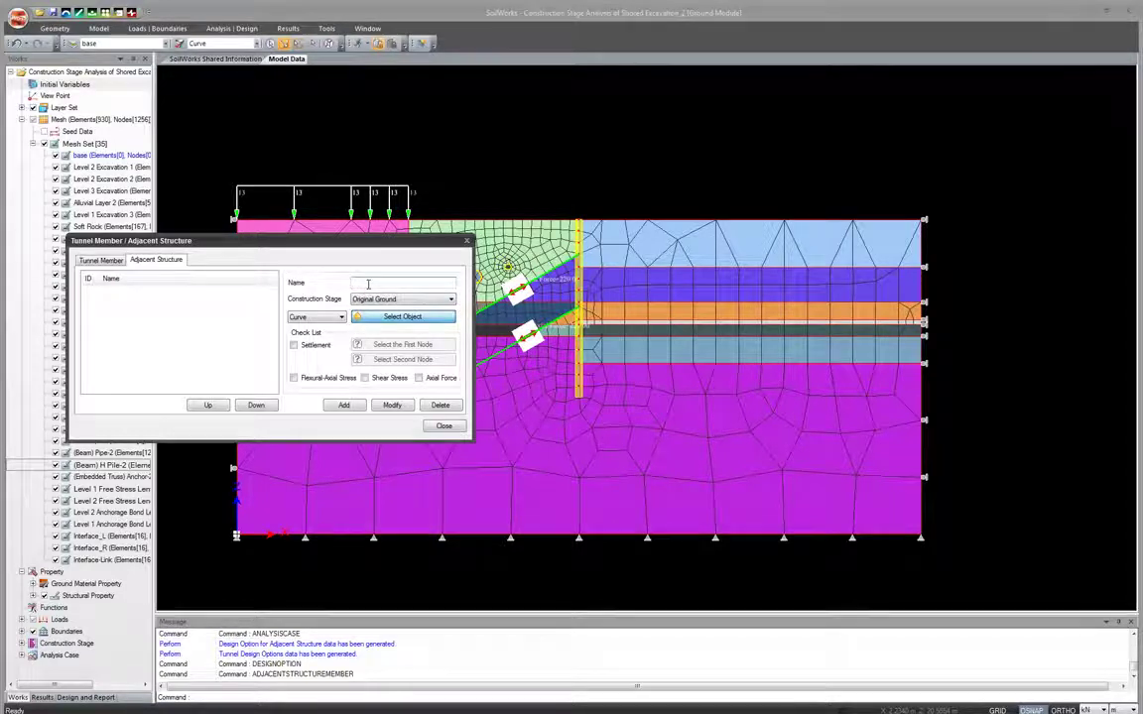
text(ipel)
drag(382, 248, 337, 131)
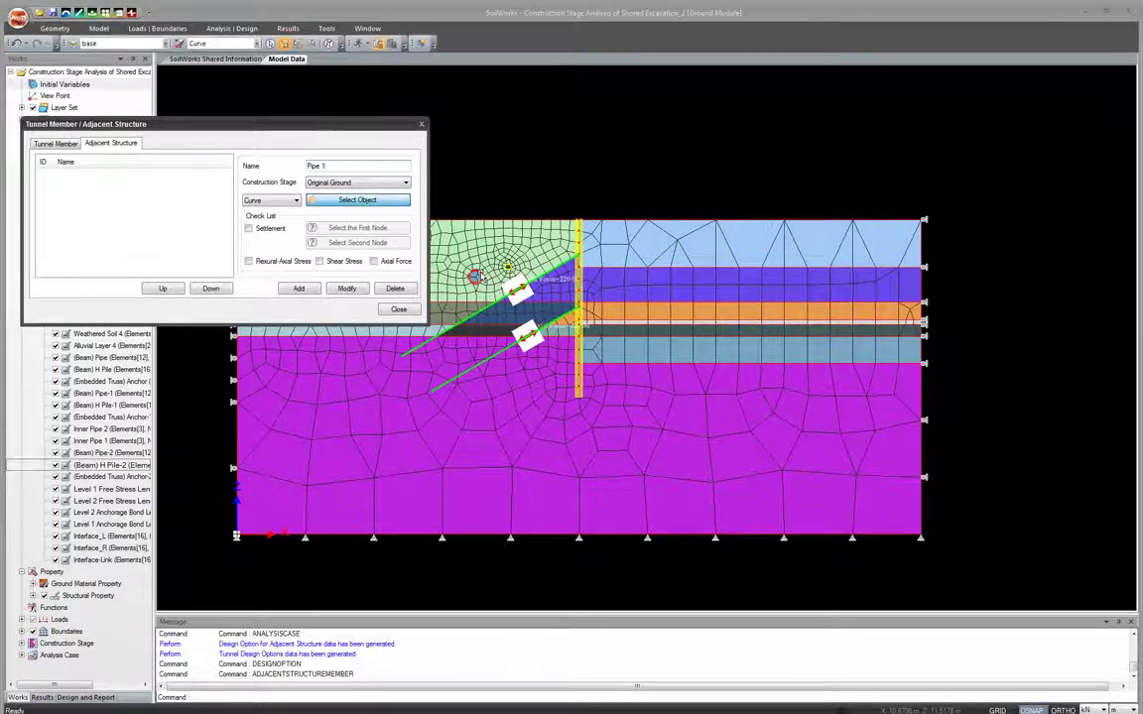
click(388, 184)
click(390, 226)
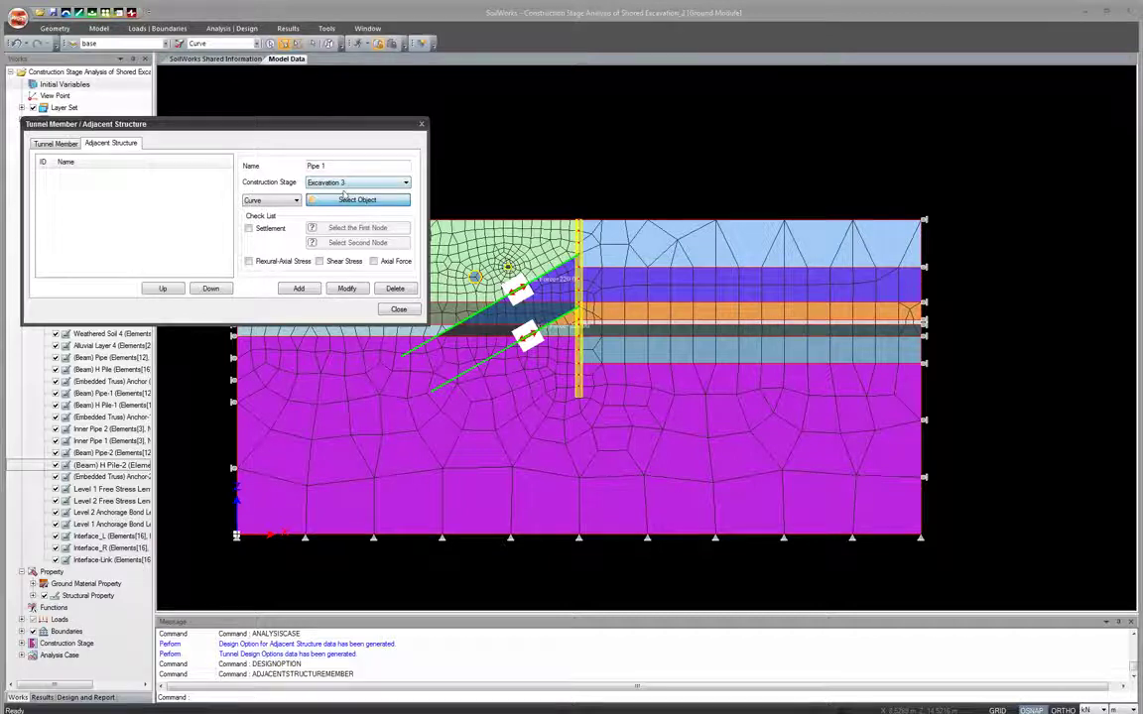
click(474, 277)
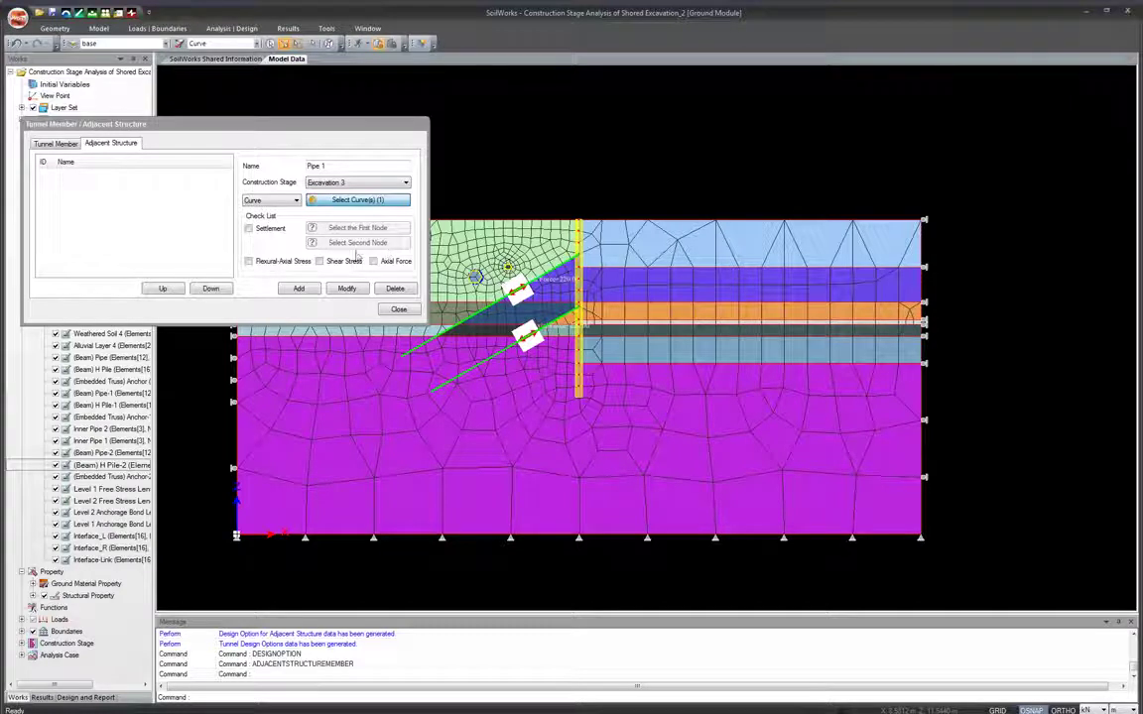
click(289, 261)
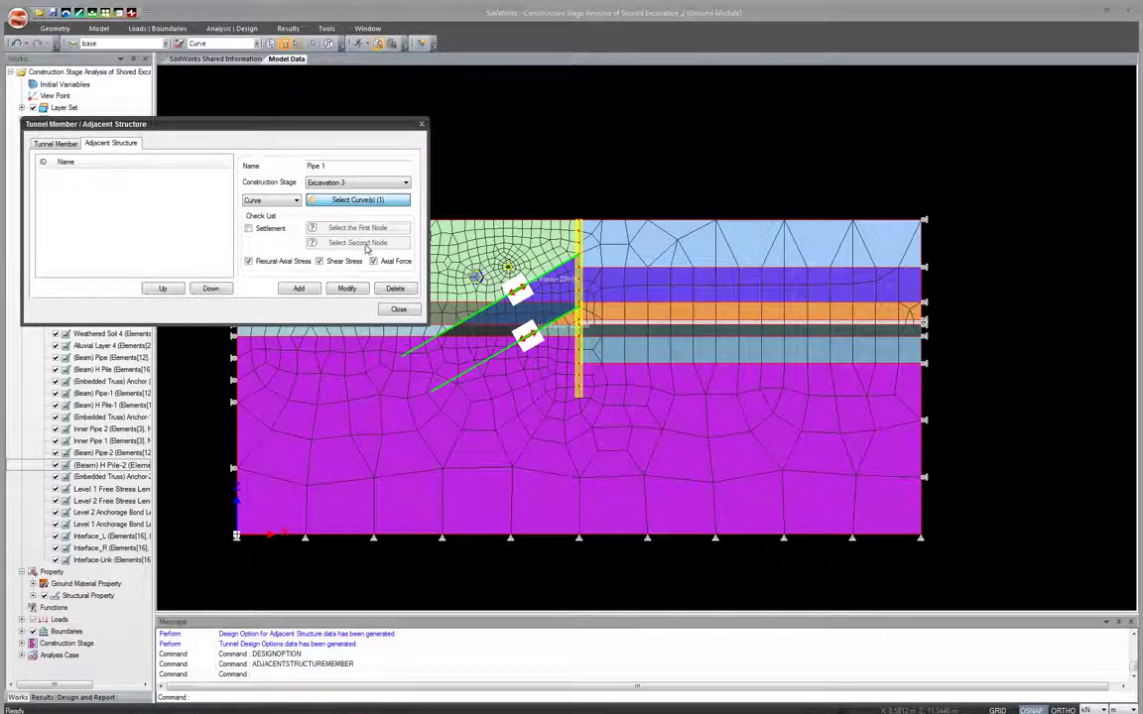
click(298, 288)
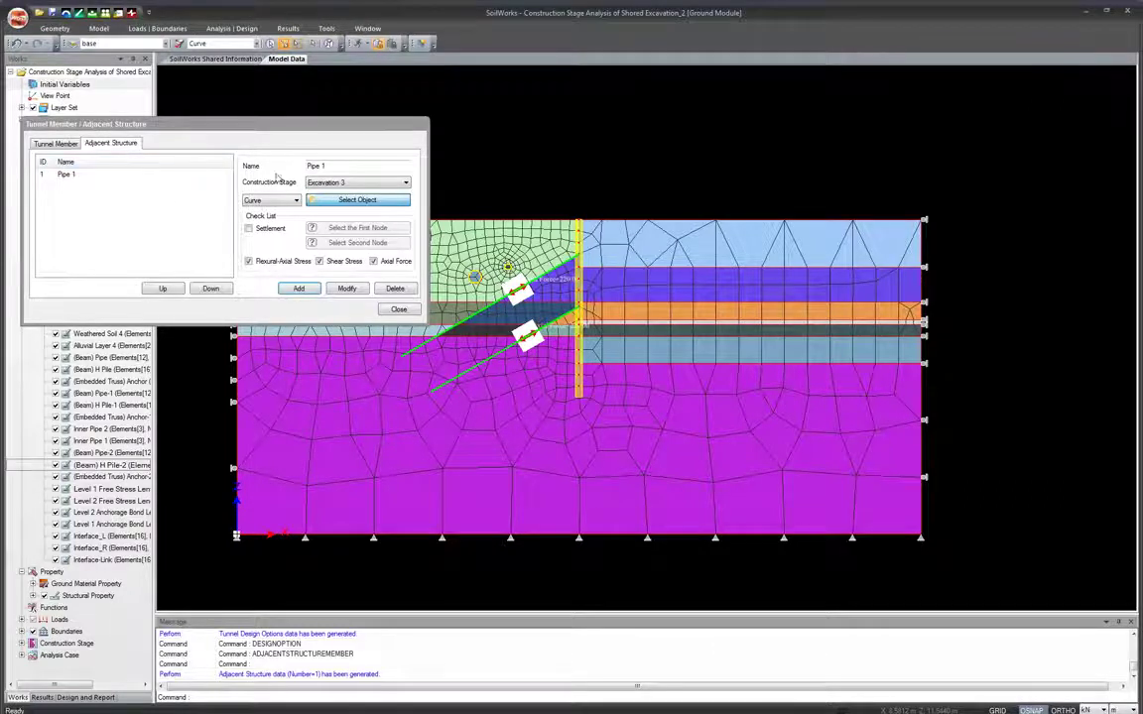
click(331, 169)
Rename the entry Pipe 2, assign the second pipe curve, add it, and close the settings
key(BackSpace)
text(2)
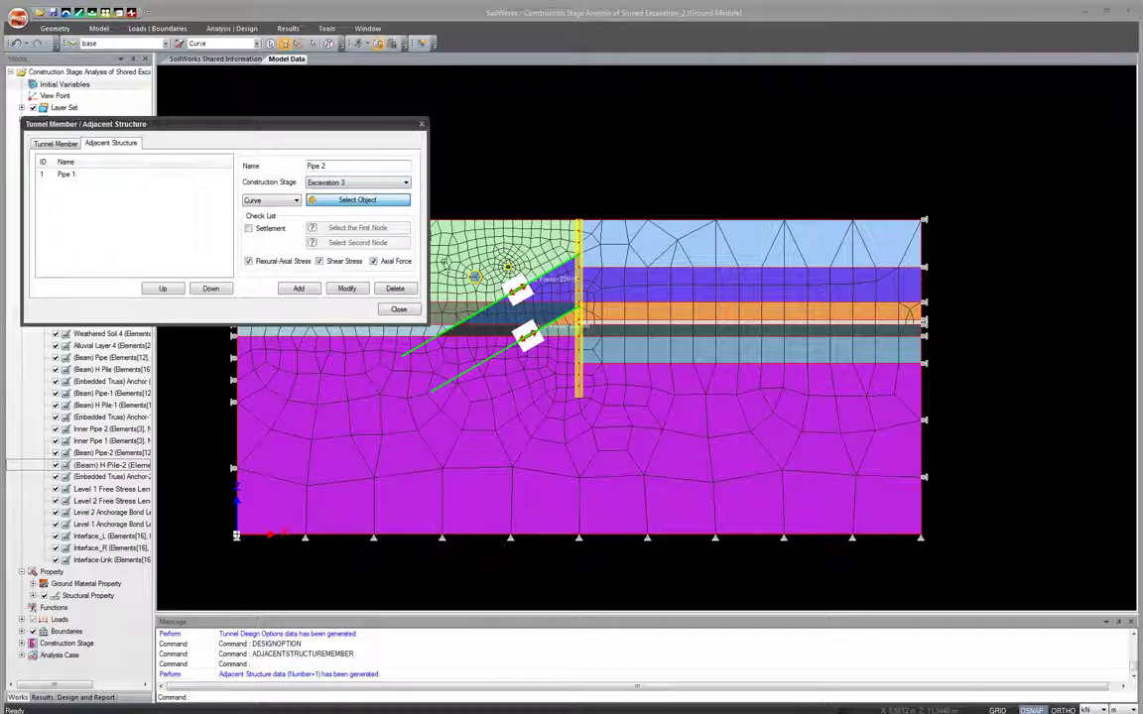
click(463, 250)
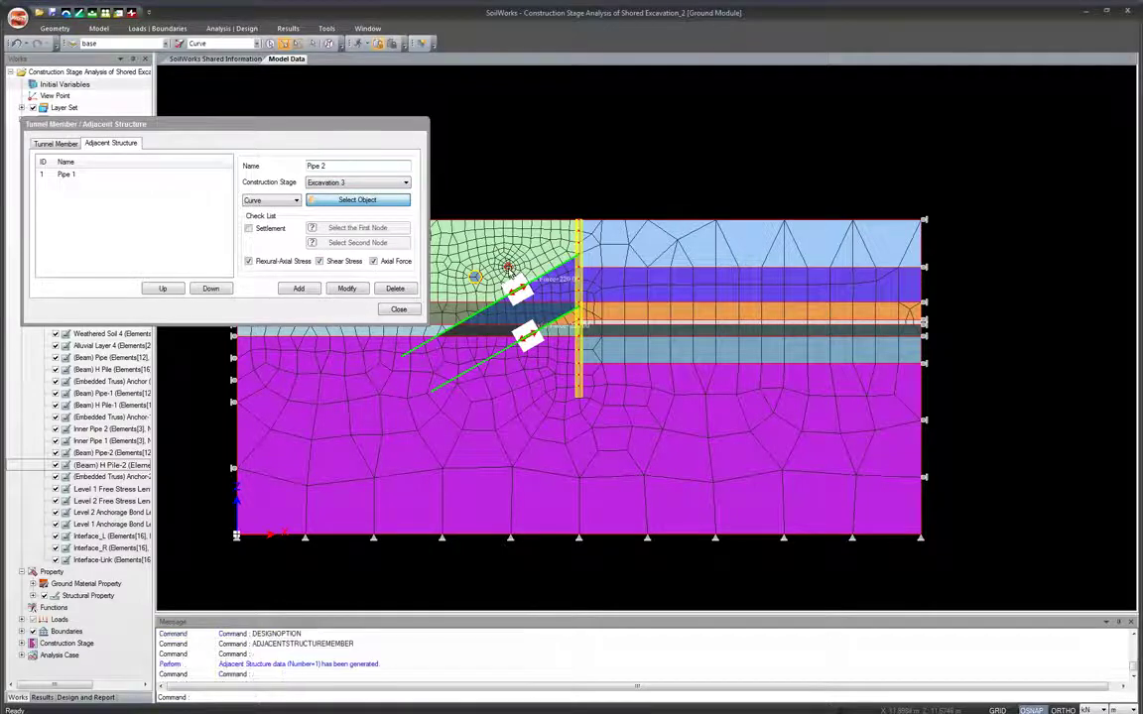
click(299, 288)
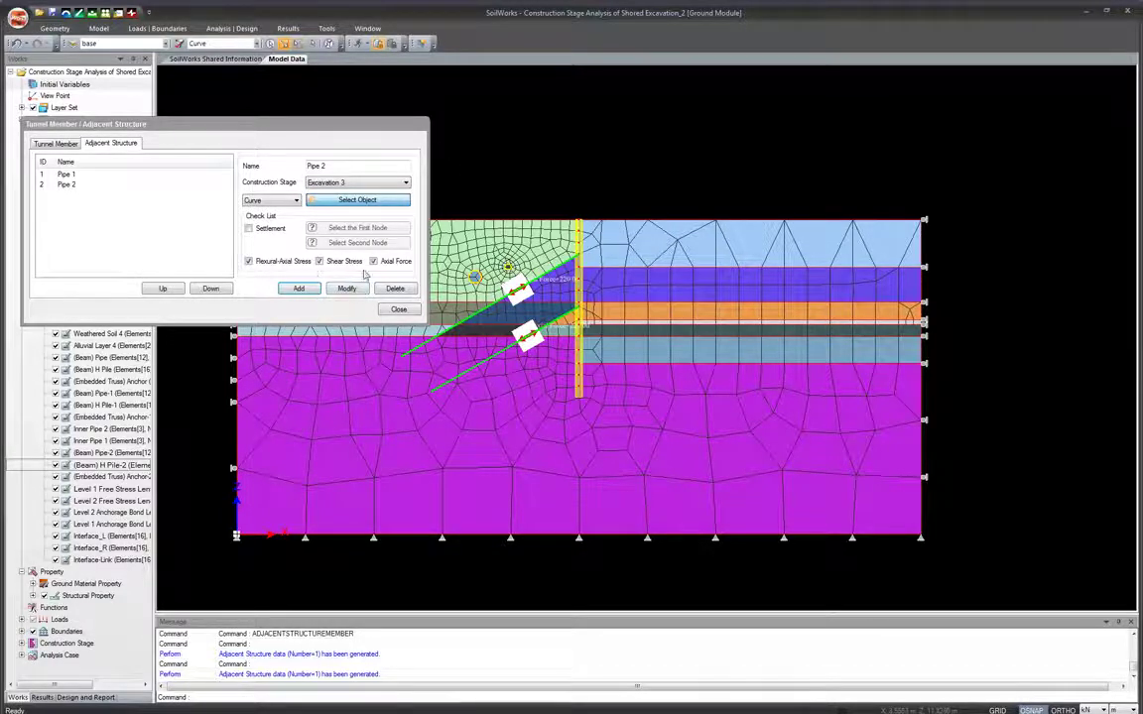
click(398, 309)
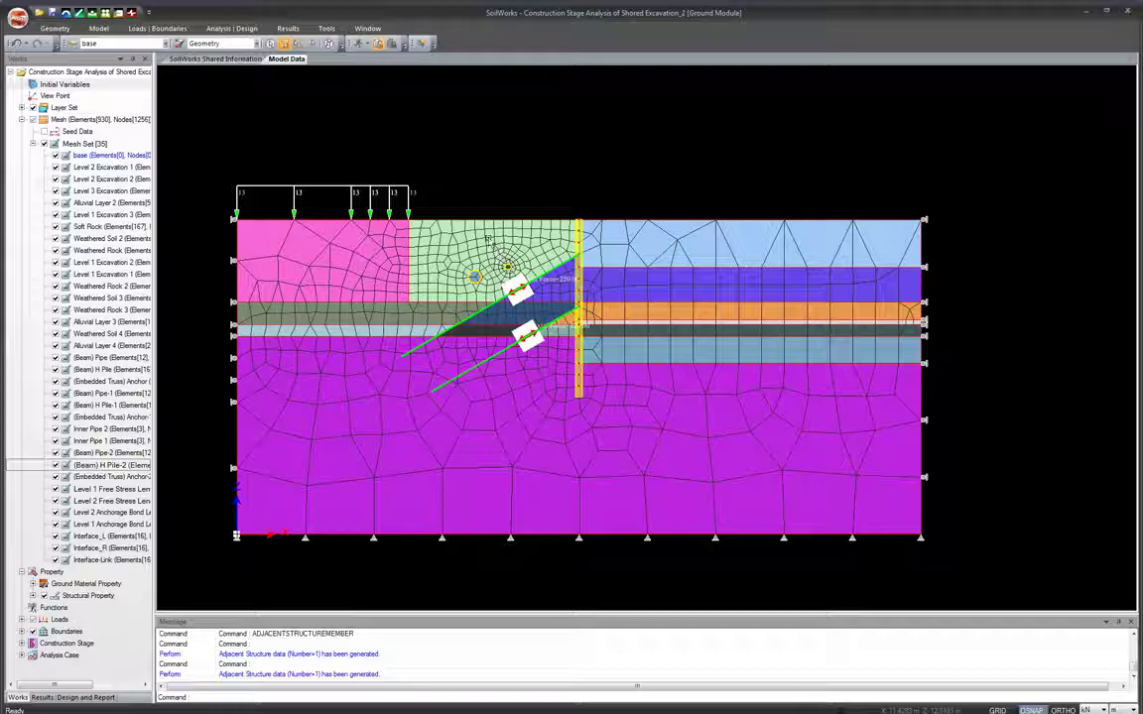
Reopen the adjacent structure settings to confirm Pipe 1 and Pipe 2, then close them
click(232, 28)
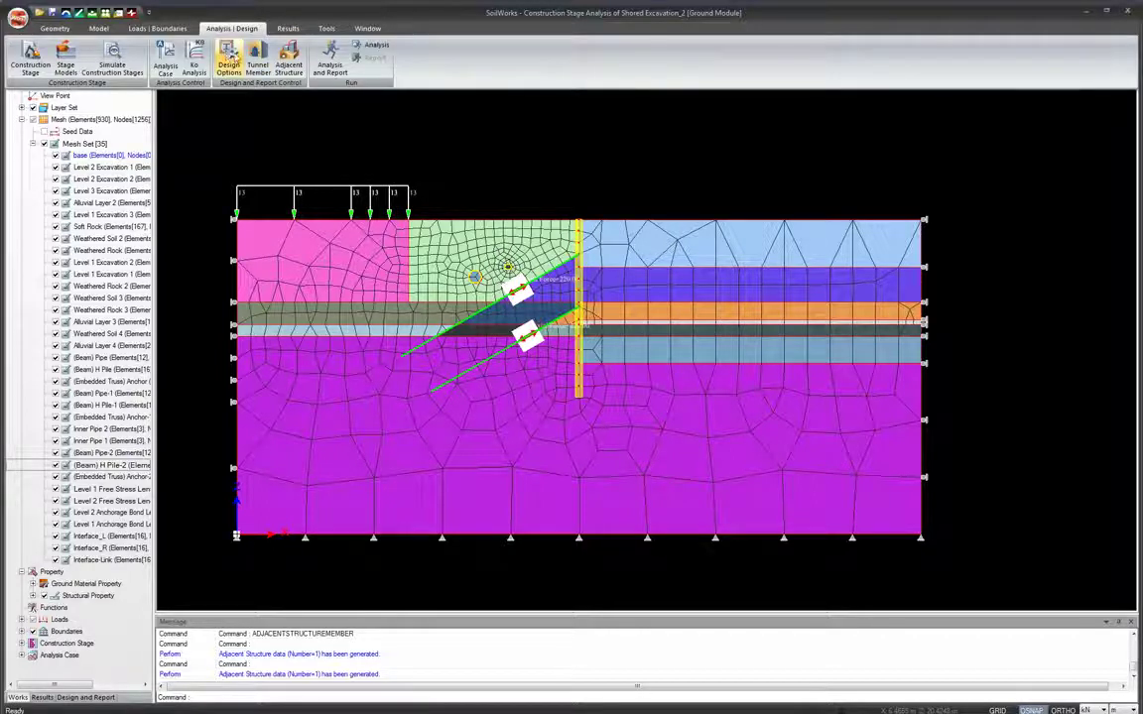
click(288, 60)
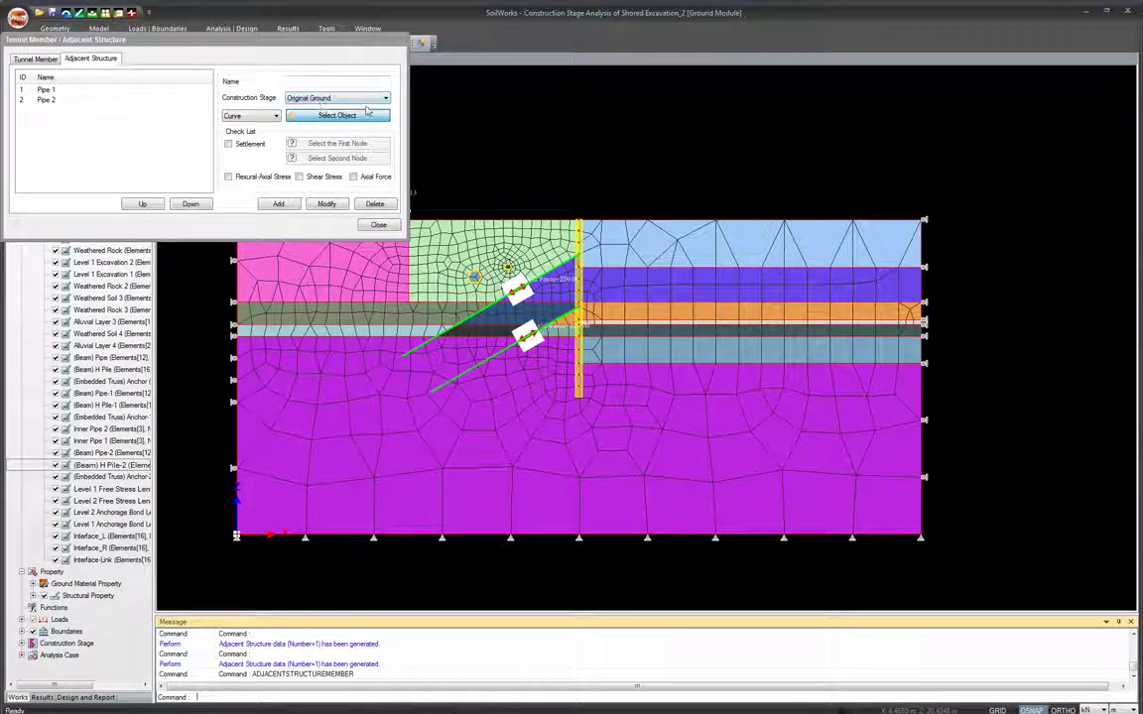
click(378, 224)
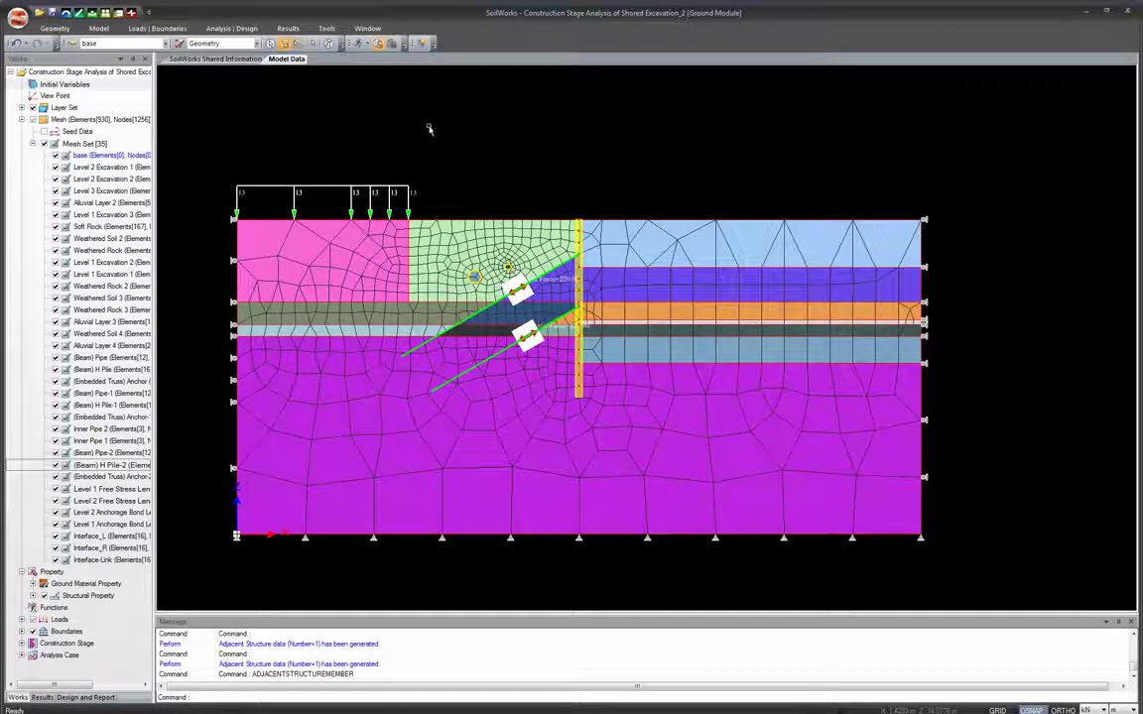
Open the Analysis and Report Manager from Analysis | Design and run the shoring wall construction stage analysis
click(234, 30)
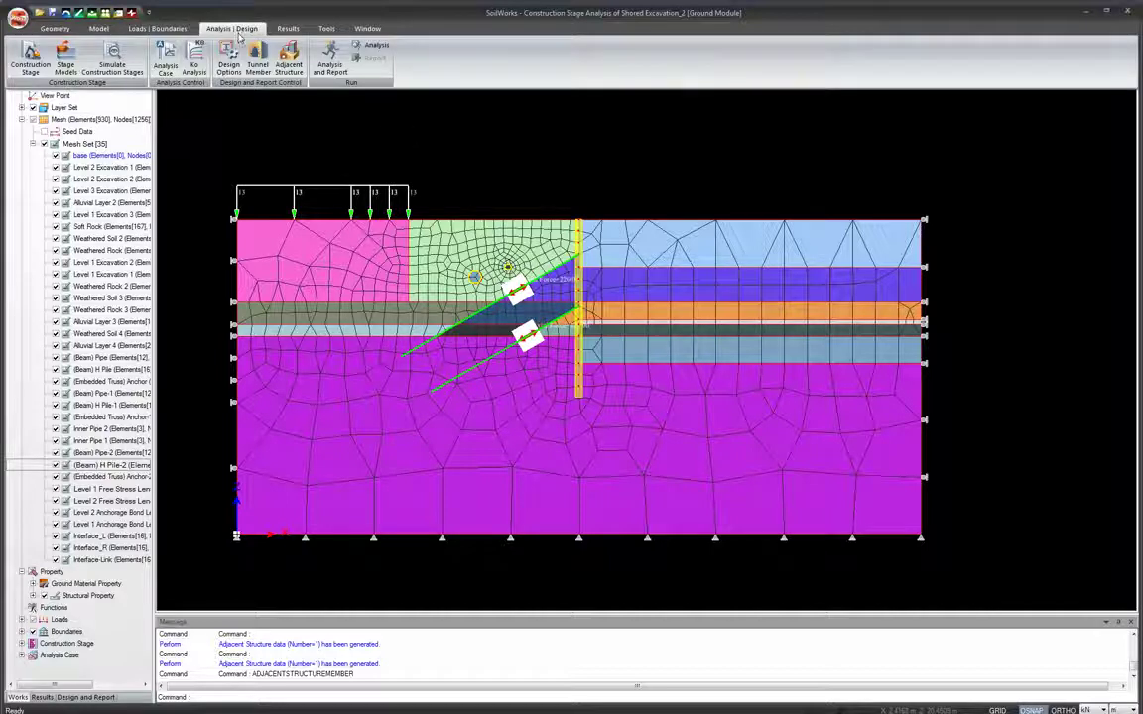
click(330, 65)
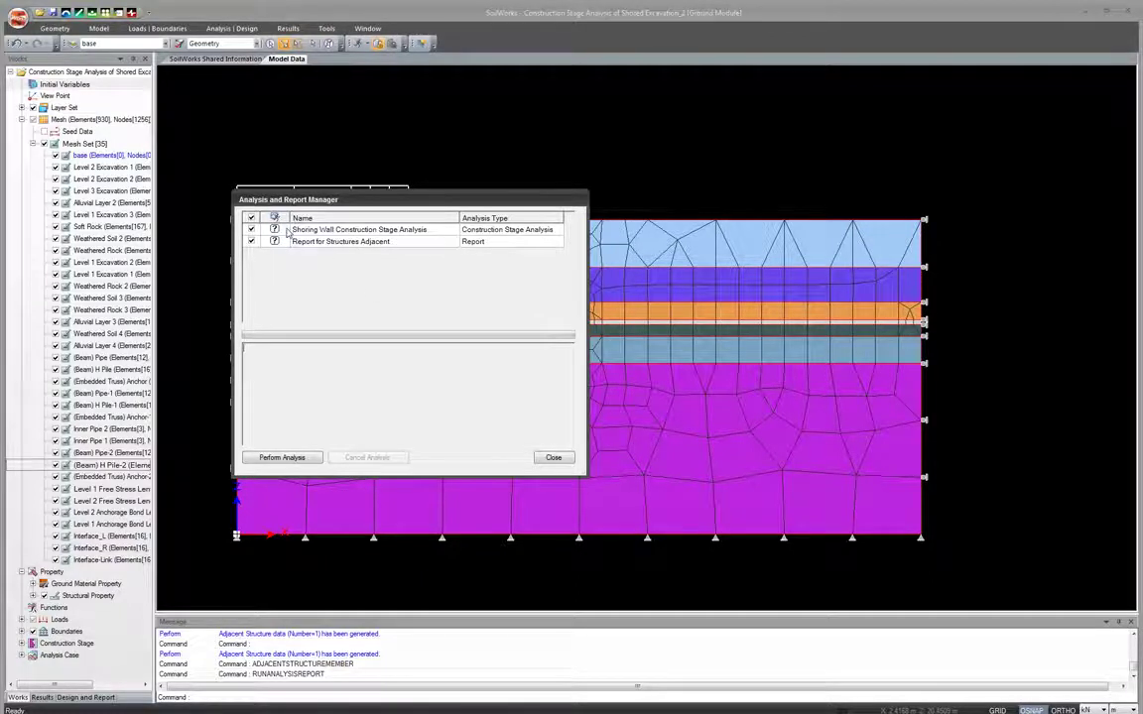
click(531, 376)
Close the manager, collapse the Level 3 Excavation results, and widen the results tree to show full stage names
click(554, 459)
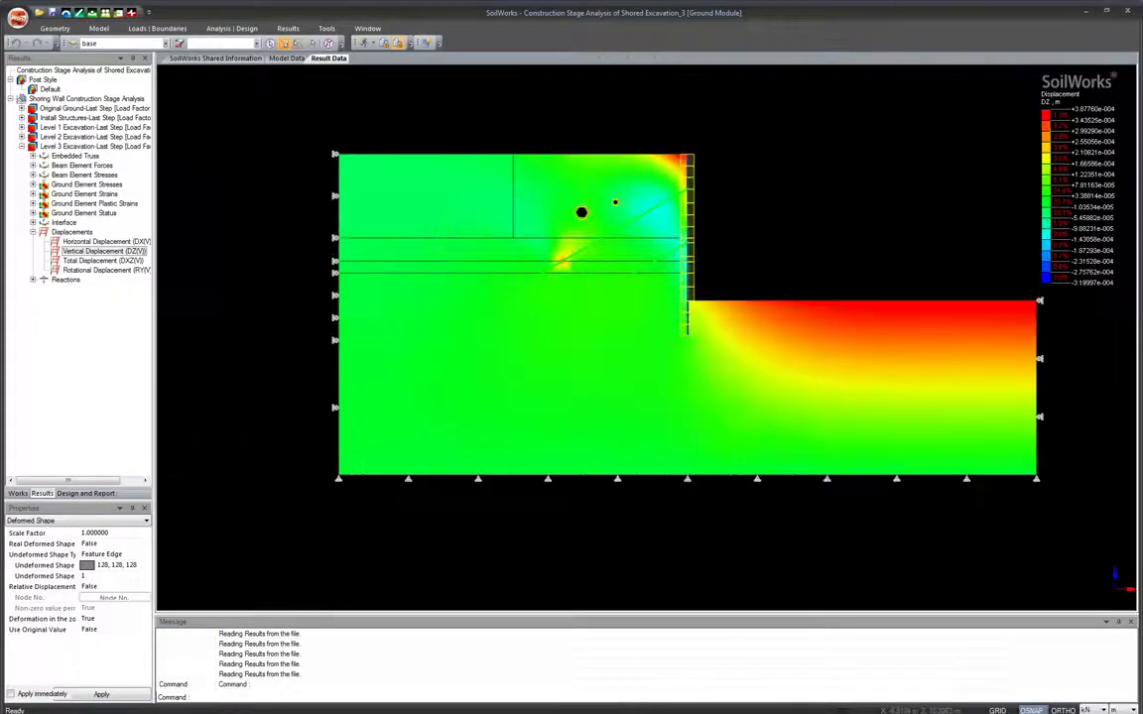
click(23, 146)
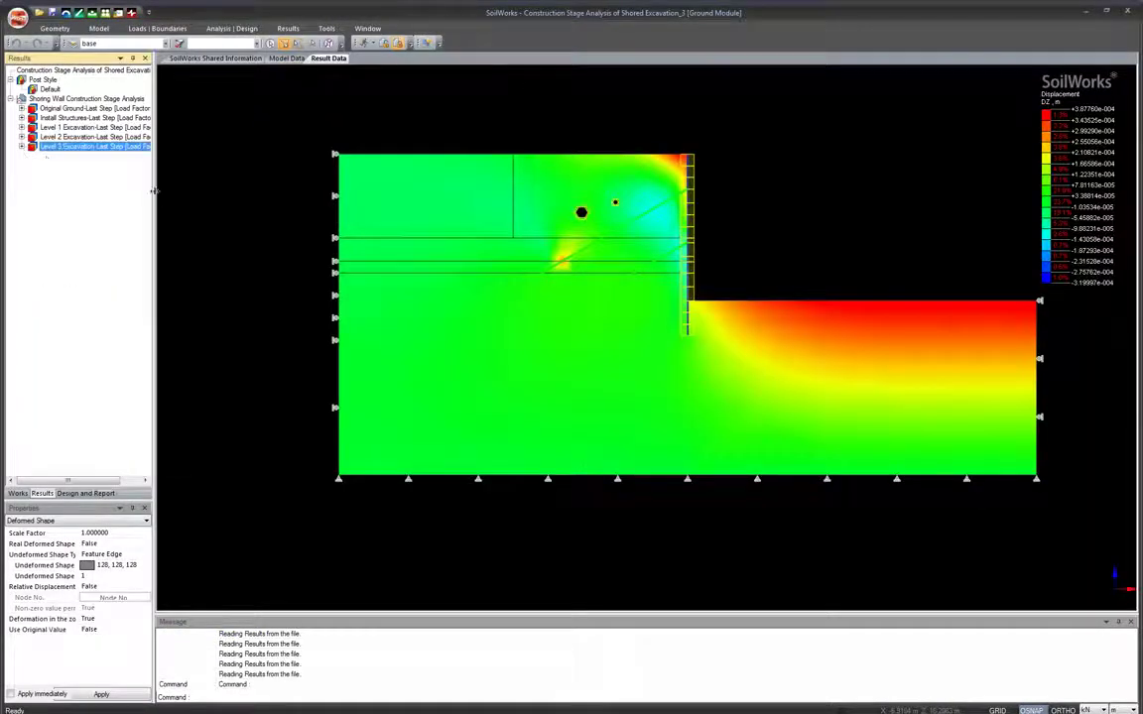
scroll(286, 269, up, 2)
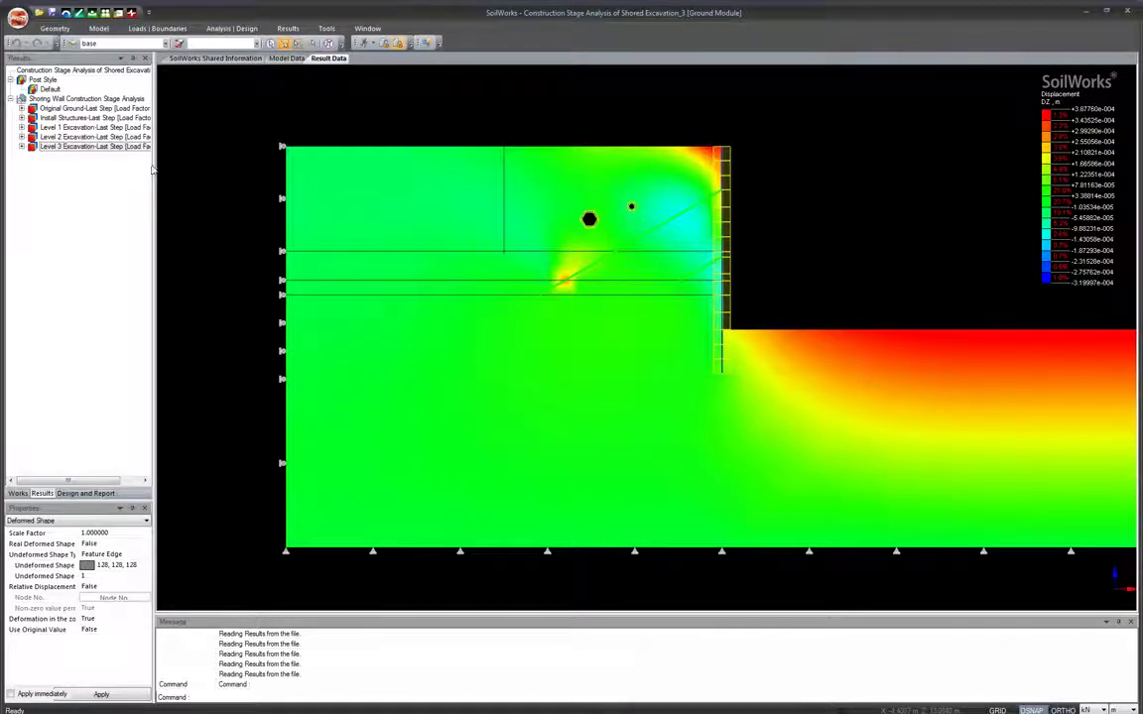
drag(154, 169, 214, 167)
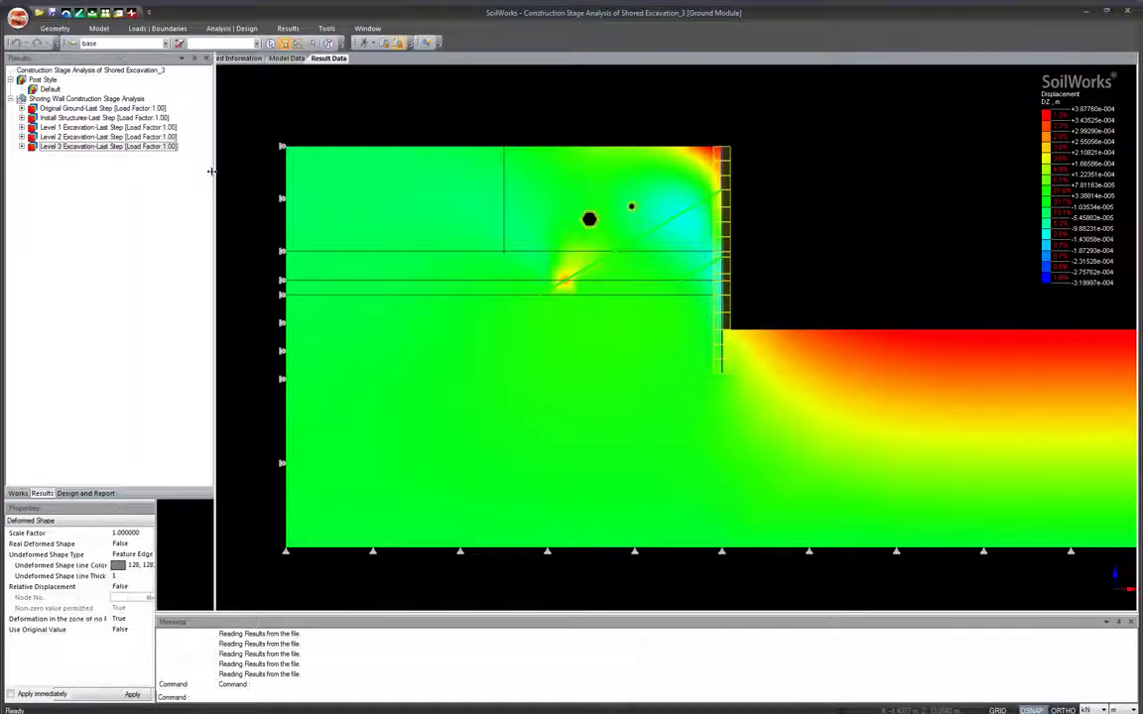
scroll(406, 238, down, 1)
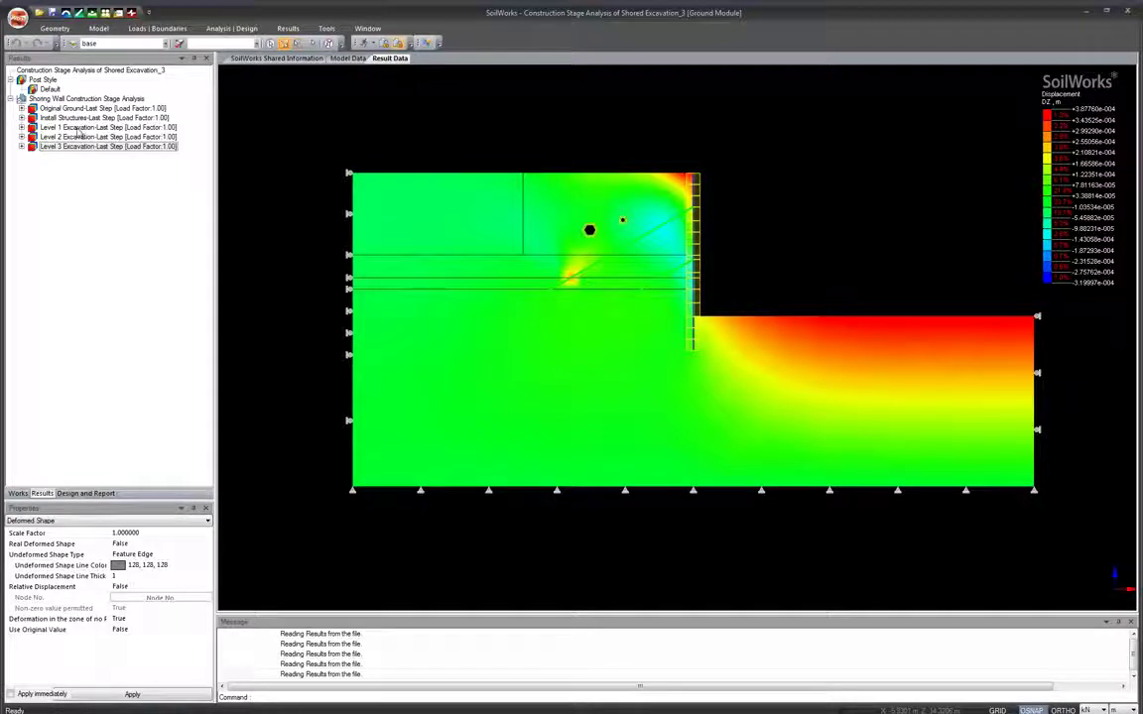
Plot the Original Ground horizontal strain (EXX) contour from Ground Element Strains
click(22, 108)
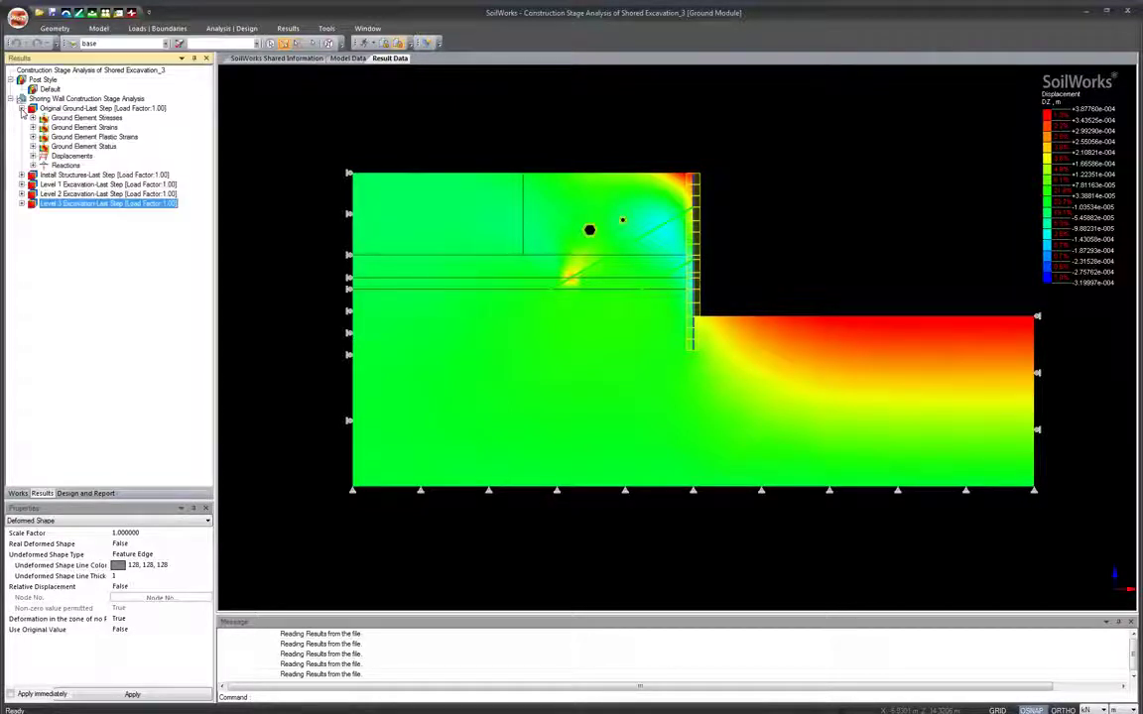
click(64, 109)
click(66, 118)
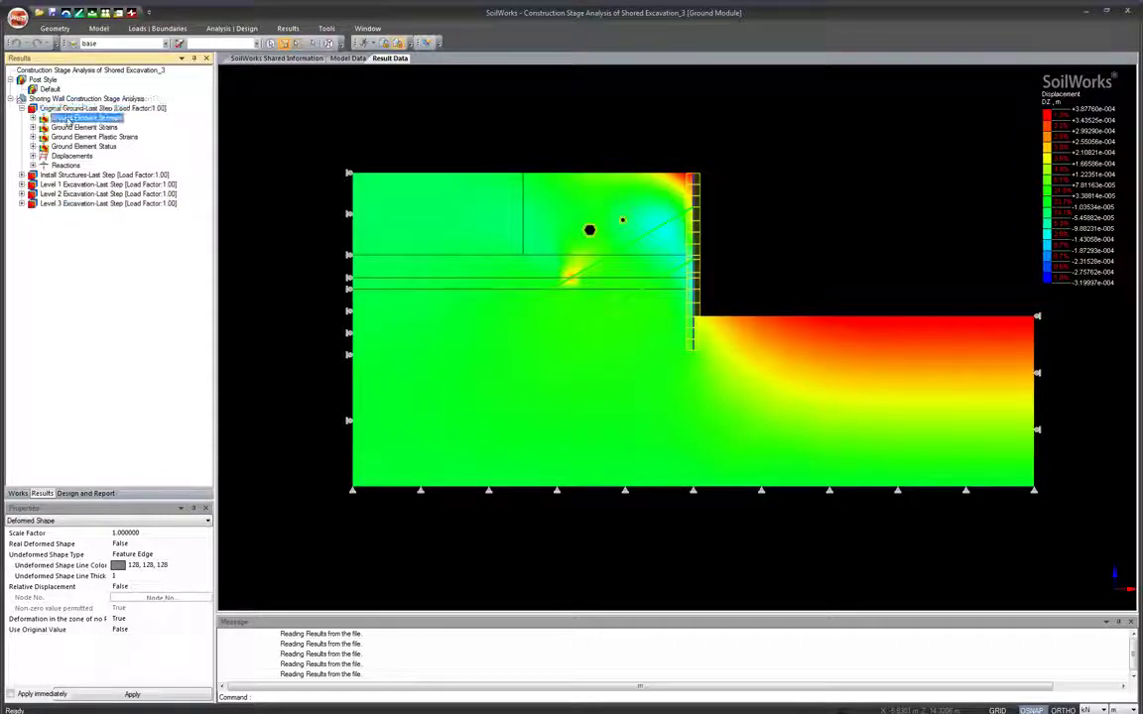
click(34, 128)
click(80, 137)
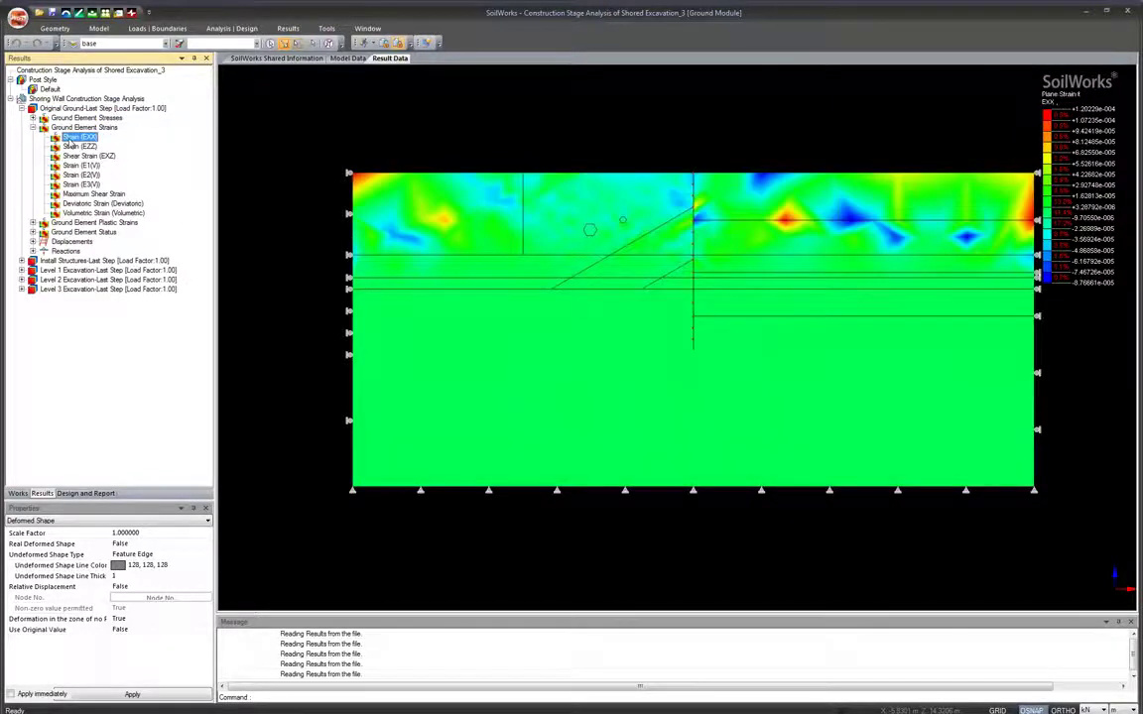
click(33, 127)
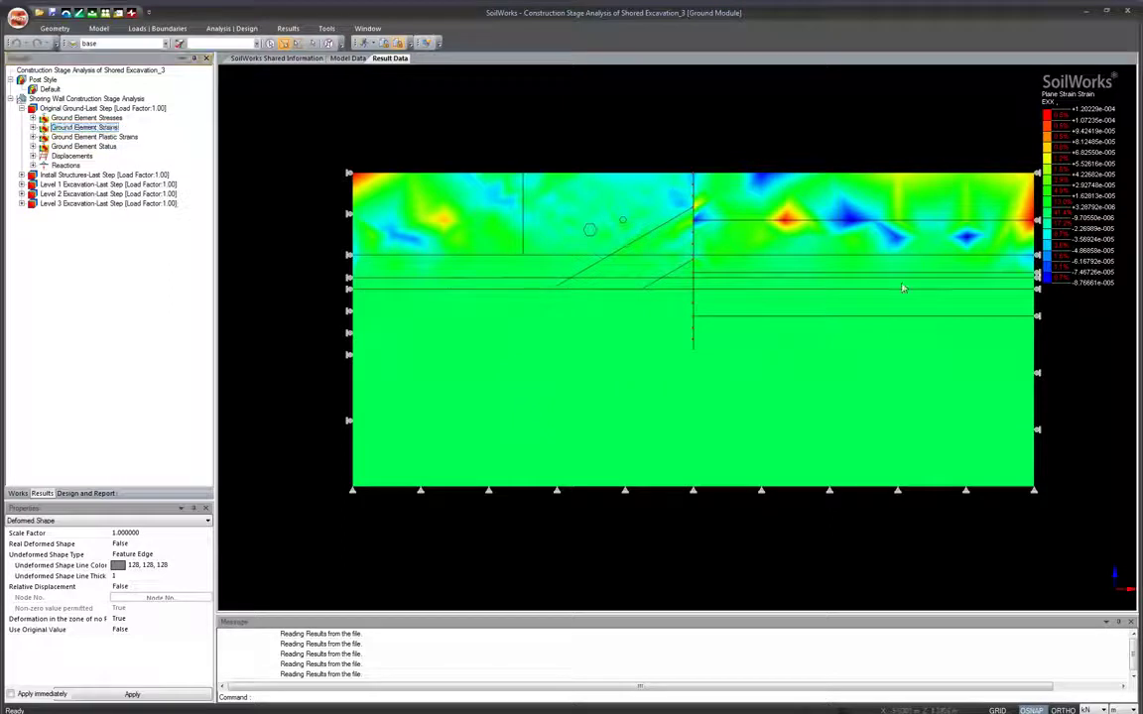
scroll(784, 228, up, 1)
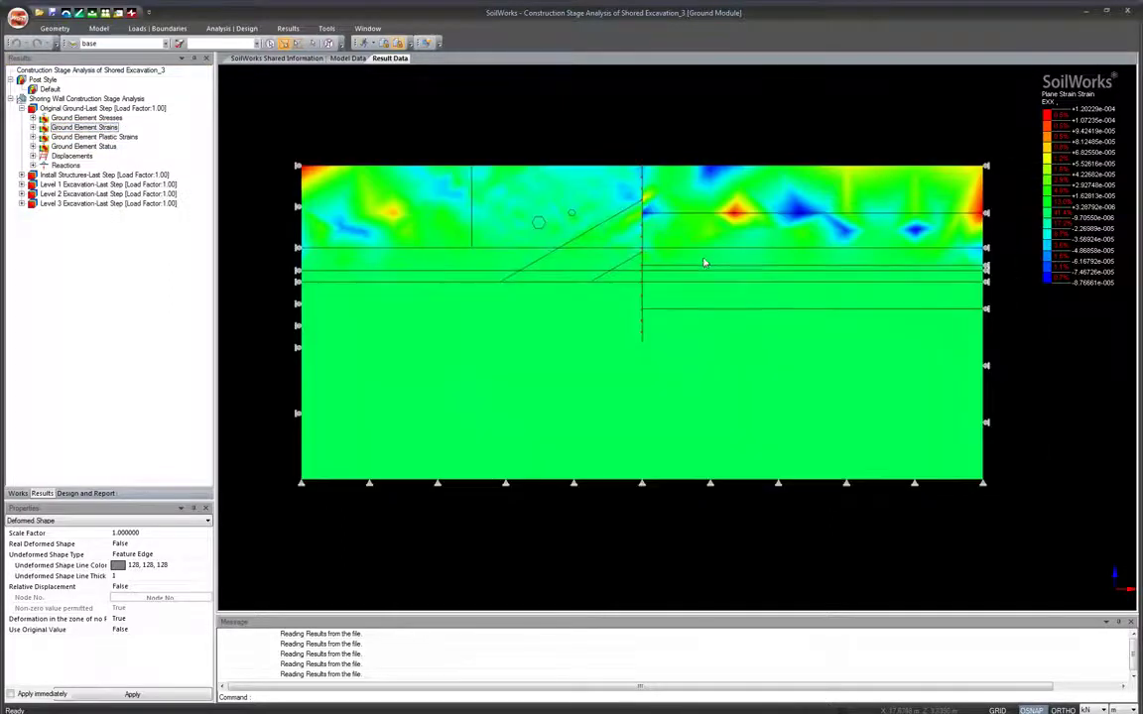
scroll(704, 260, down, 1)
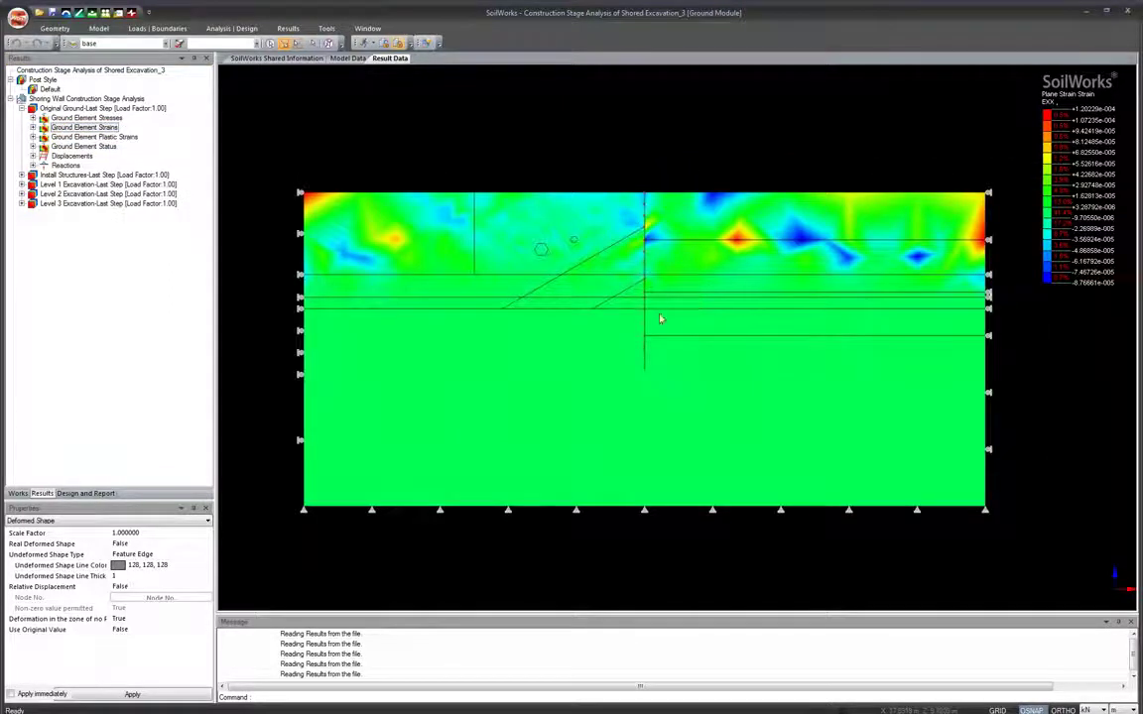
Plot the Level 1 Excavation total stress (SXX) contour from Ground Element Stresses
click(21, 109)
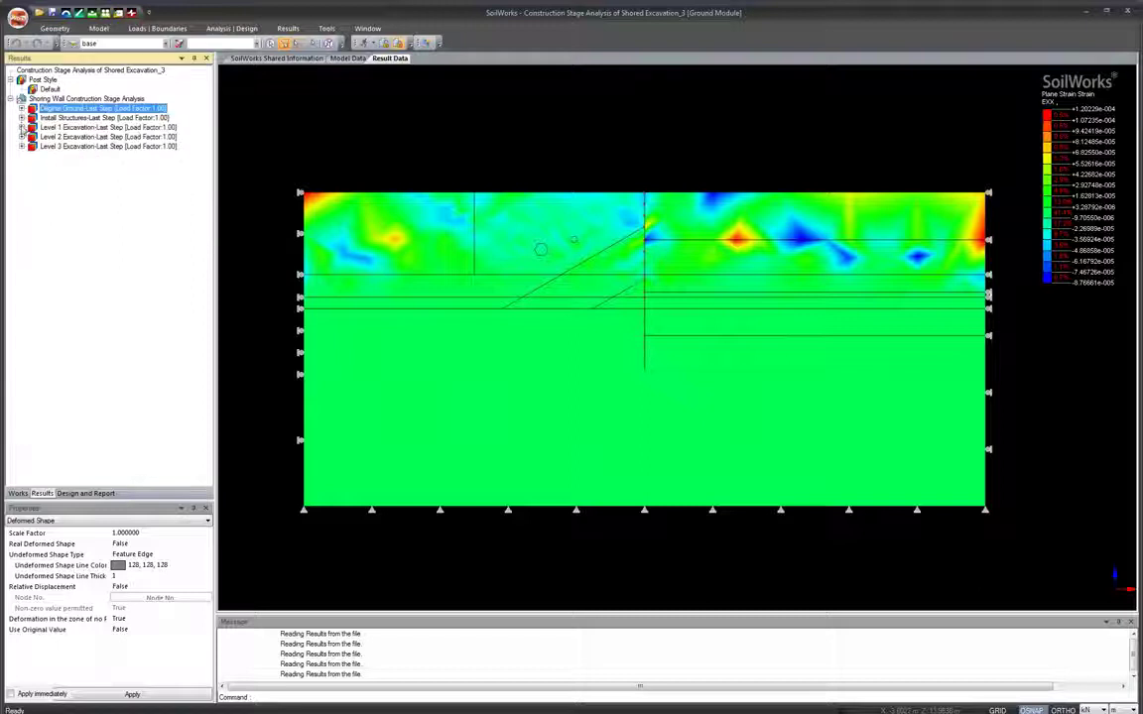
click(22, 127)
click(42, 164)
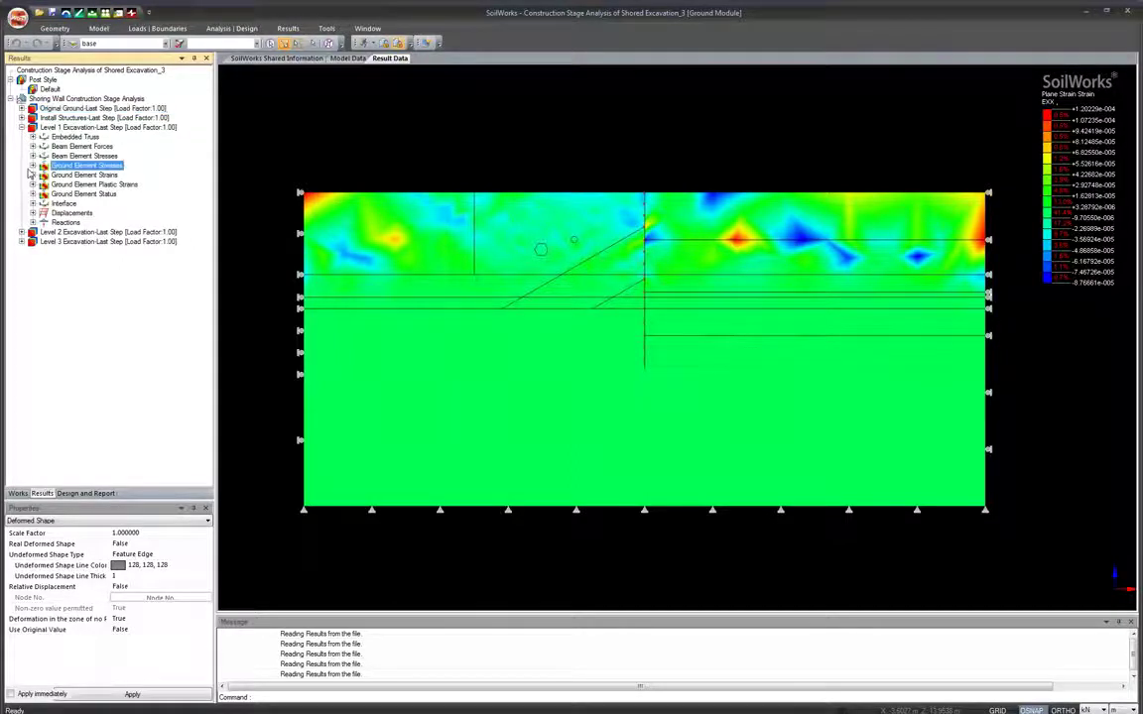
click(33, 164)
click(89, 175)
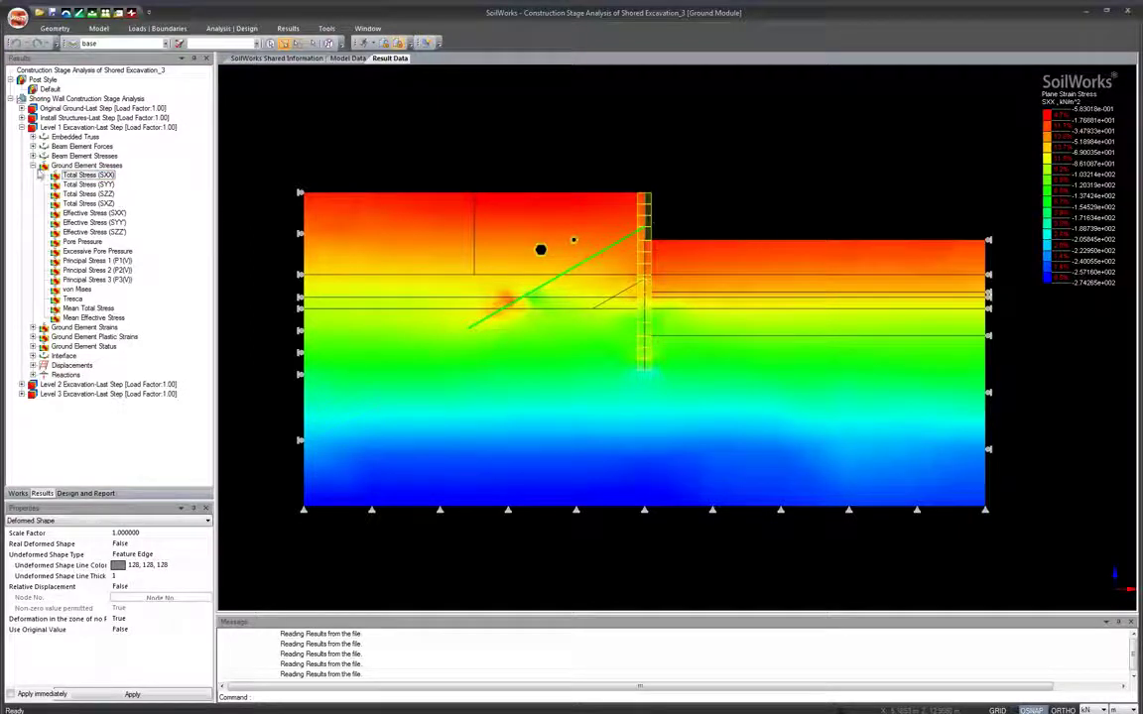
Show the Level 2 Excavation total vertical stress (SYY) contour
click(32, 164)
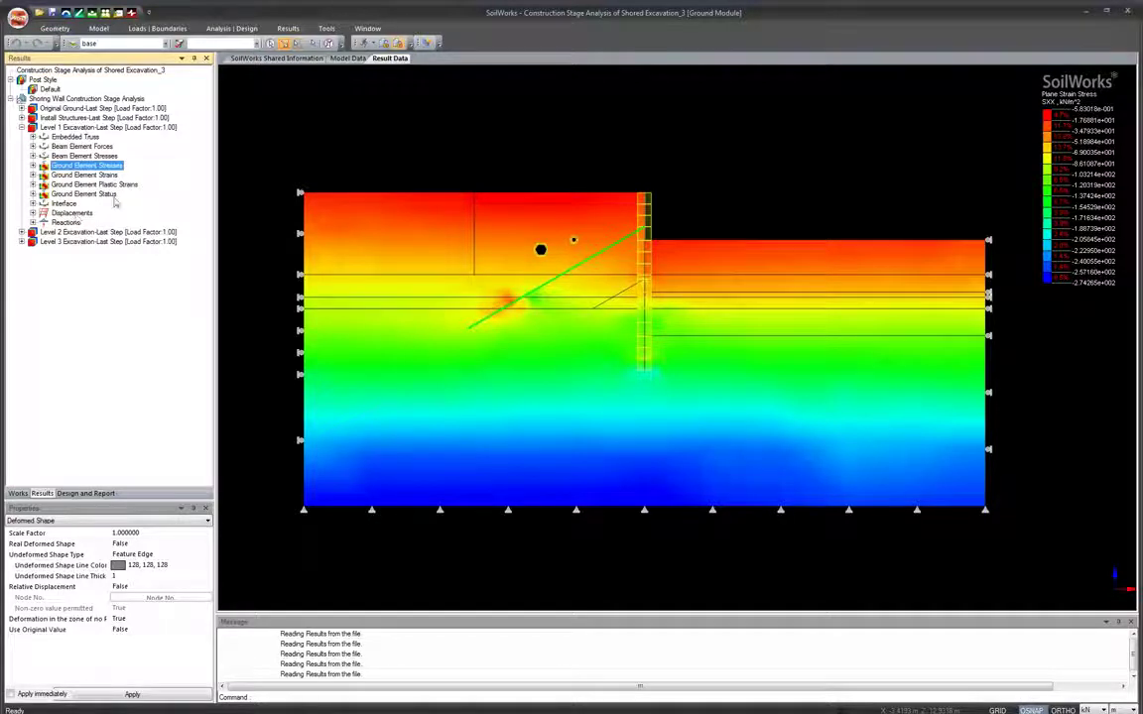
click(21, 231)
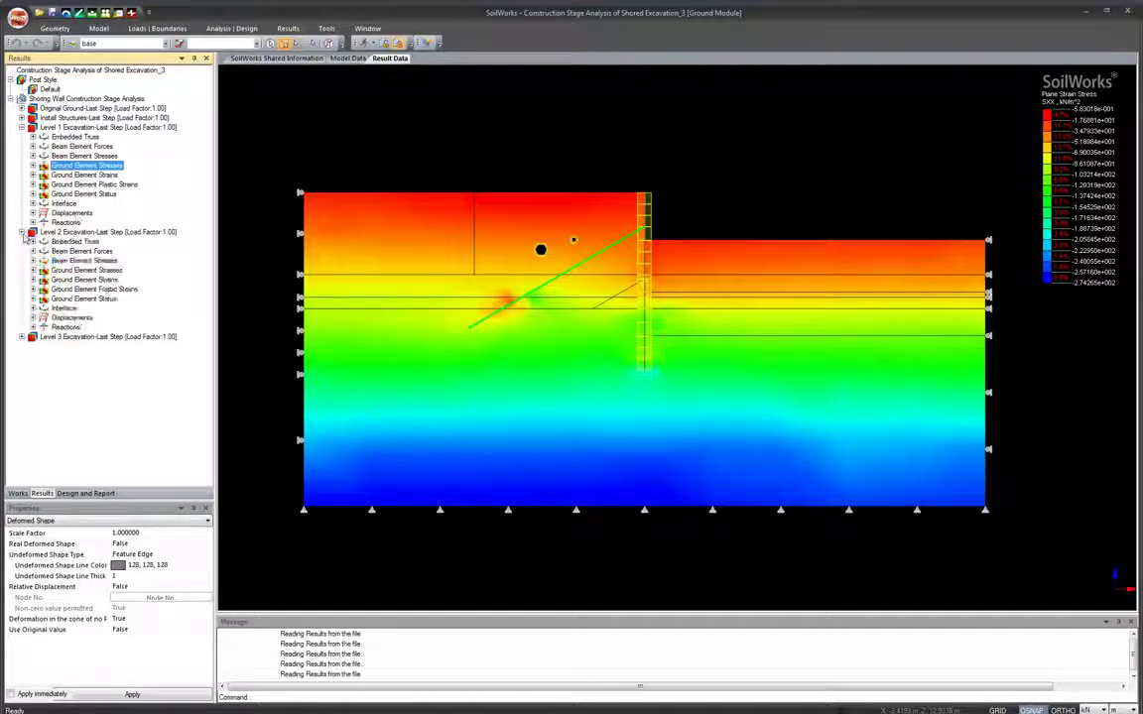
click(60, 269)
click(33, 270)
click(98, 288)
click(540, 341)
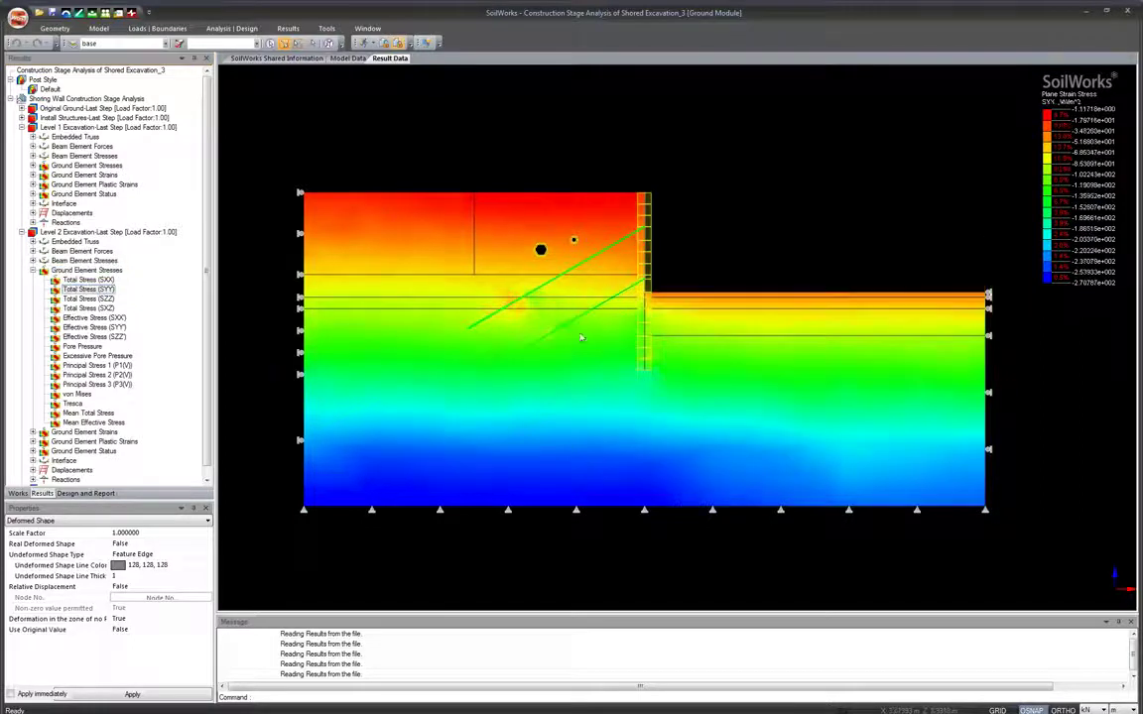
Show the Level 3 Excavation ground element strain EZZ contour
click(33, 231)
click(21, 231)
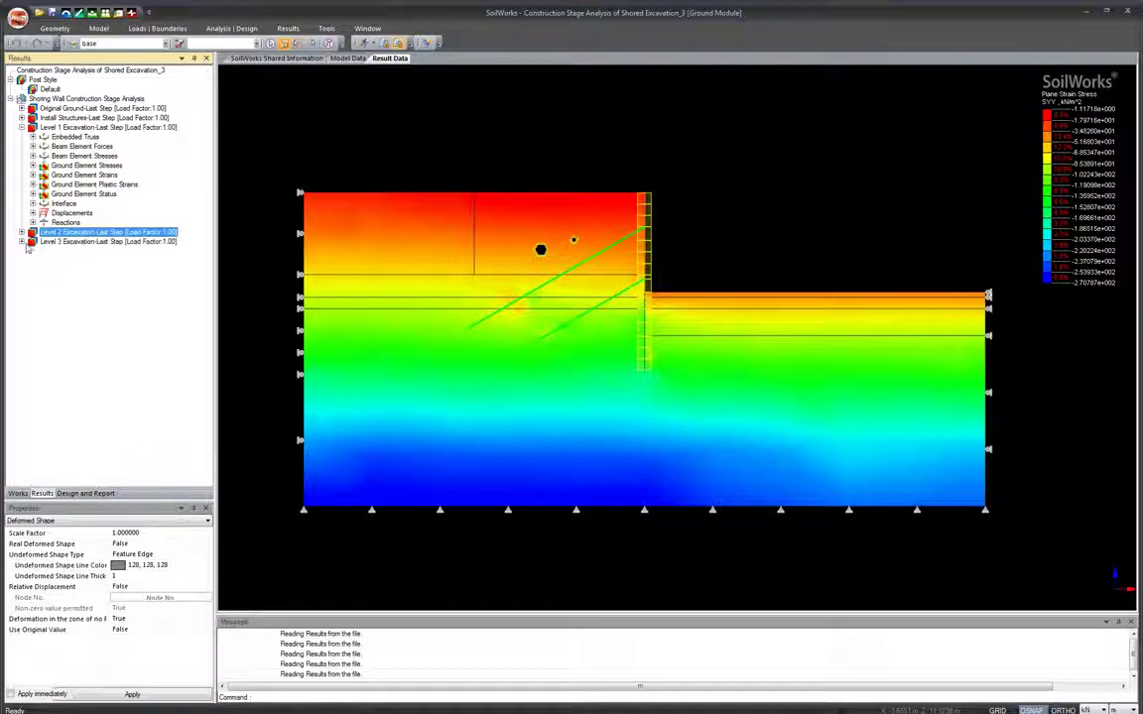
click(21, 241)
click(33, 289)
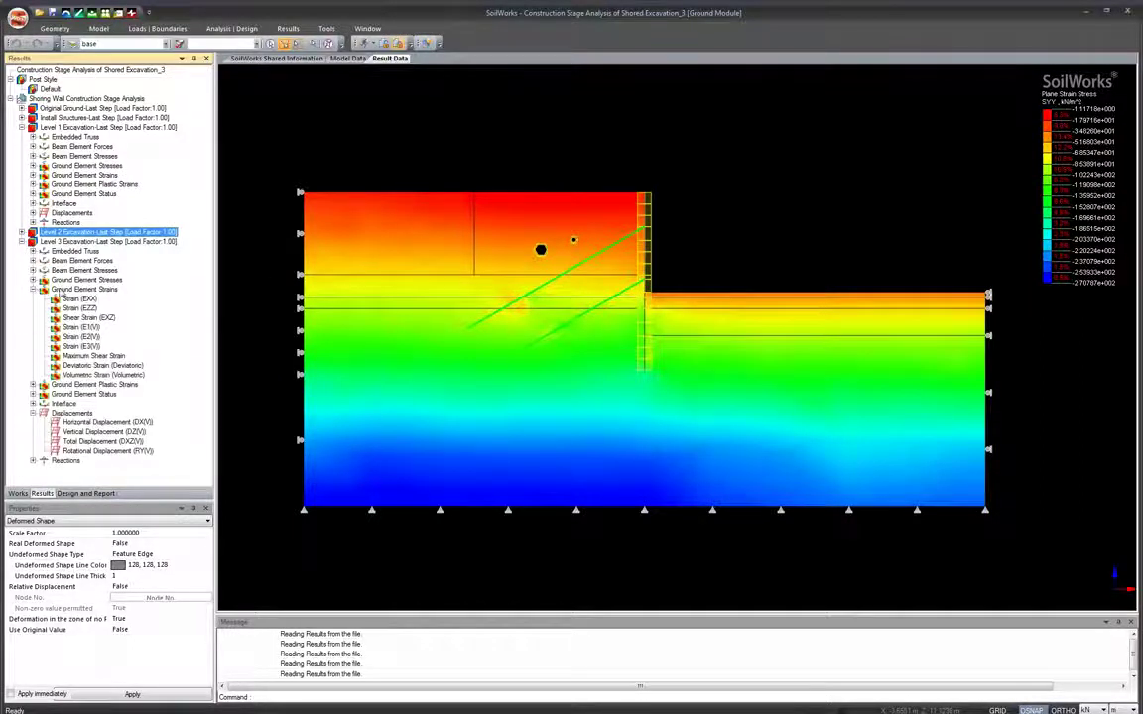
click(80, 307)
click(654, 366)
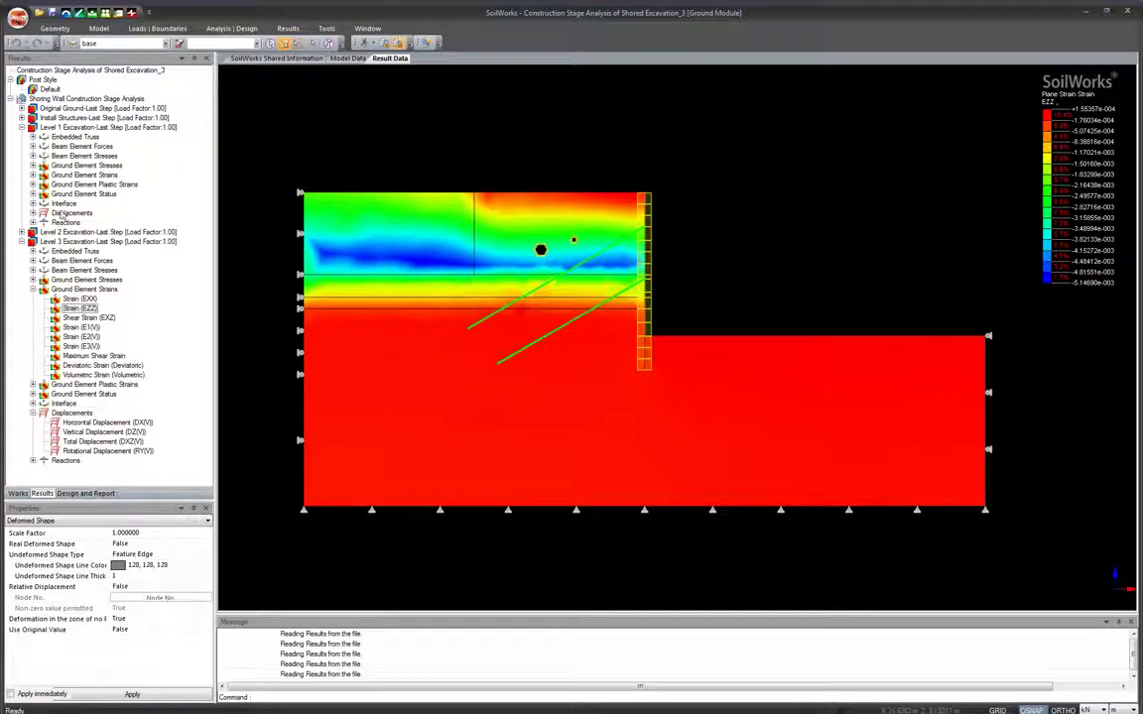
Collapse the stage lists and plot the Level 3 Excavation vertical displacement DZ(V) contour
click(21, 241)
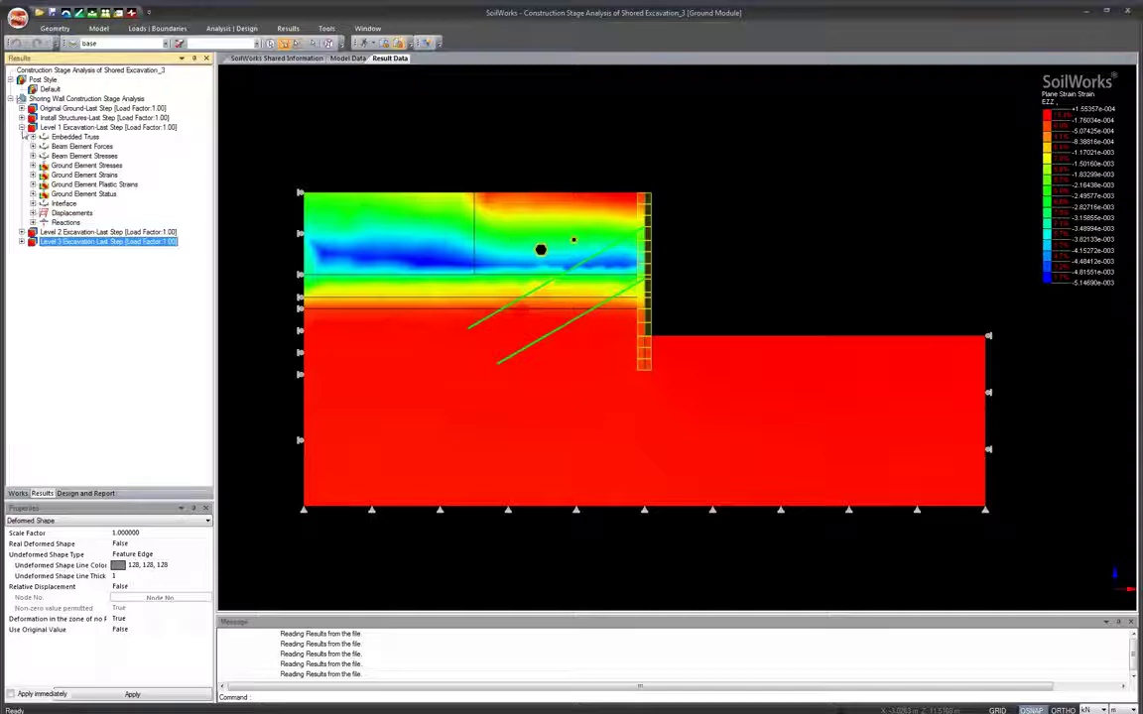
click(21, 128)
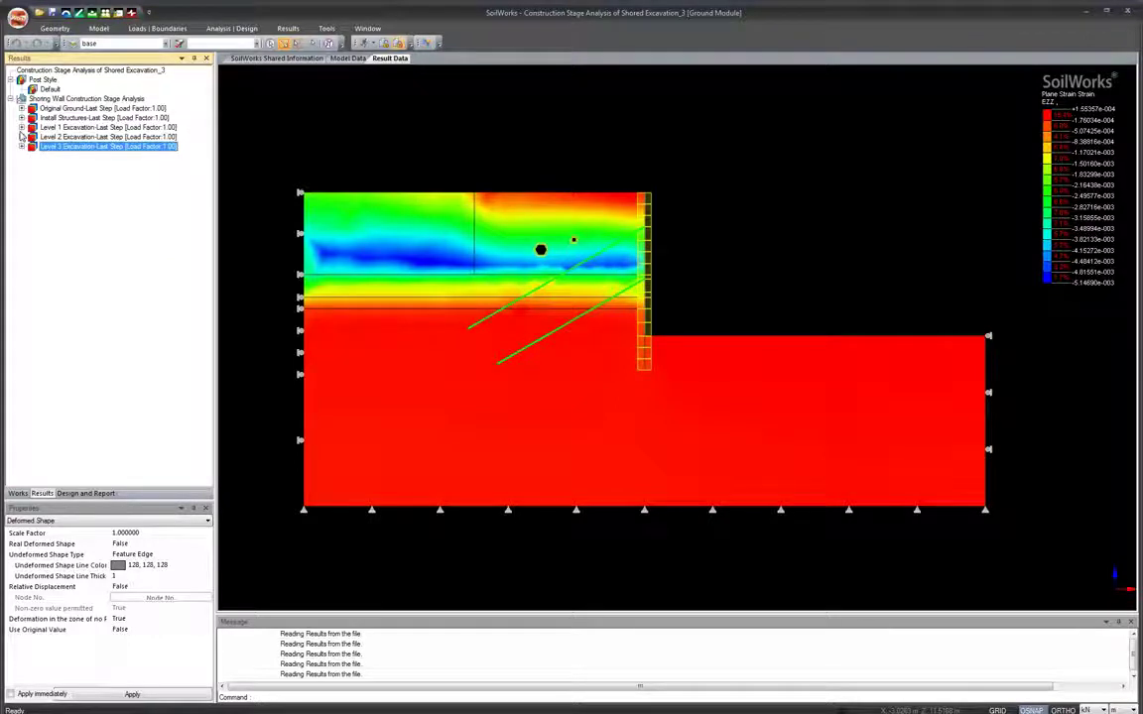
click(680, 183)
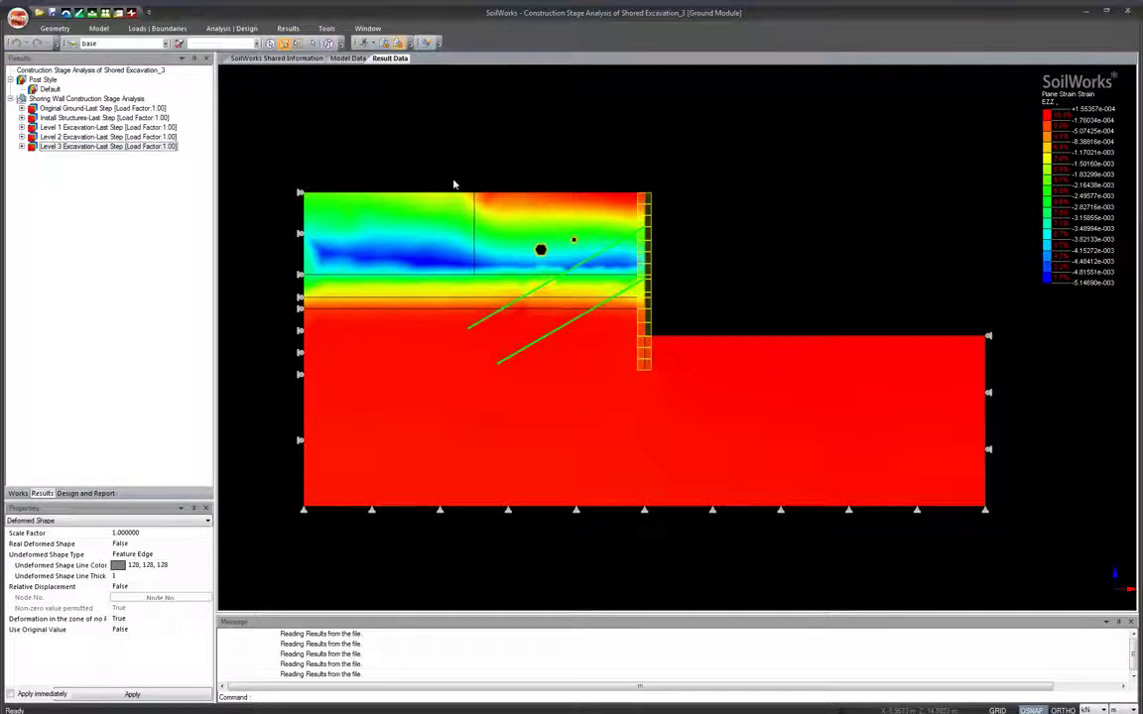
click(21, 146)
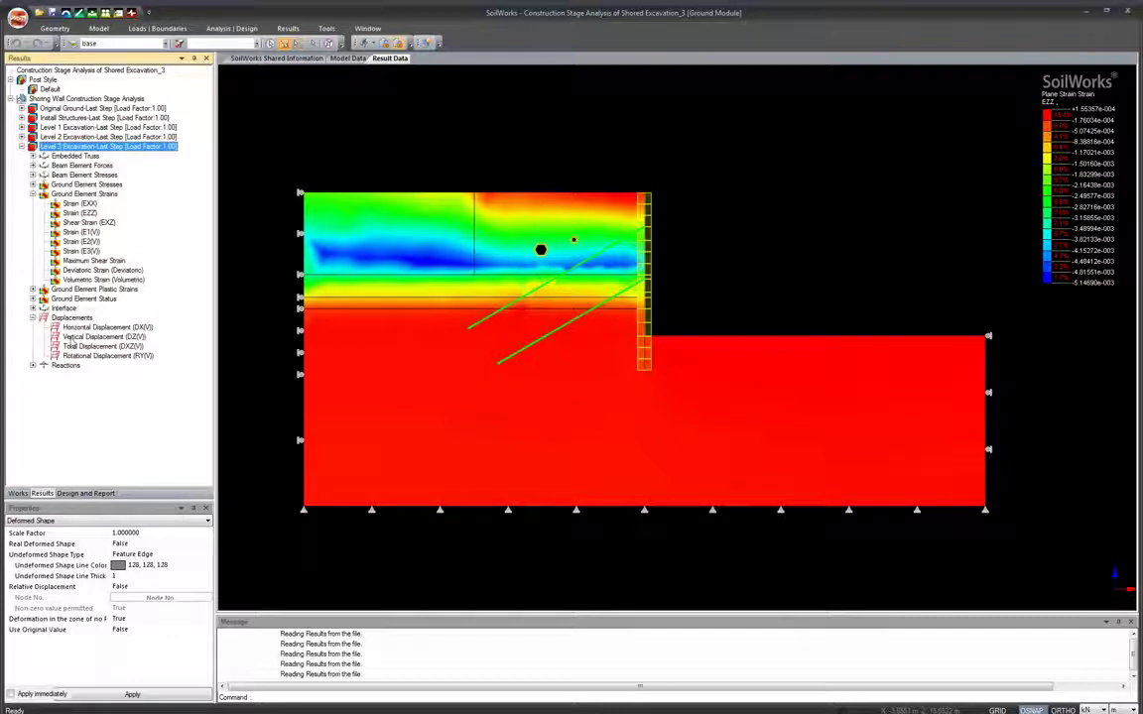
click(71, 337)
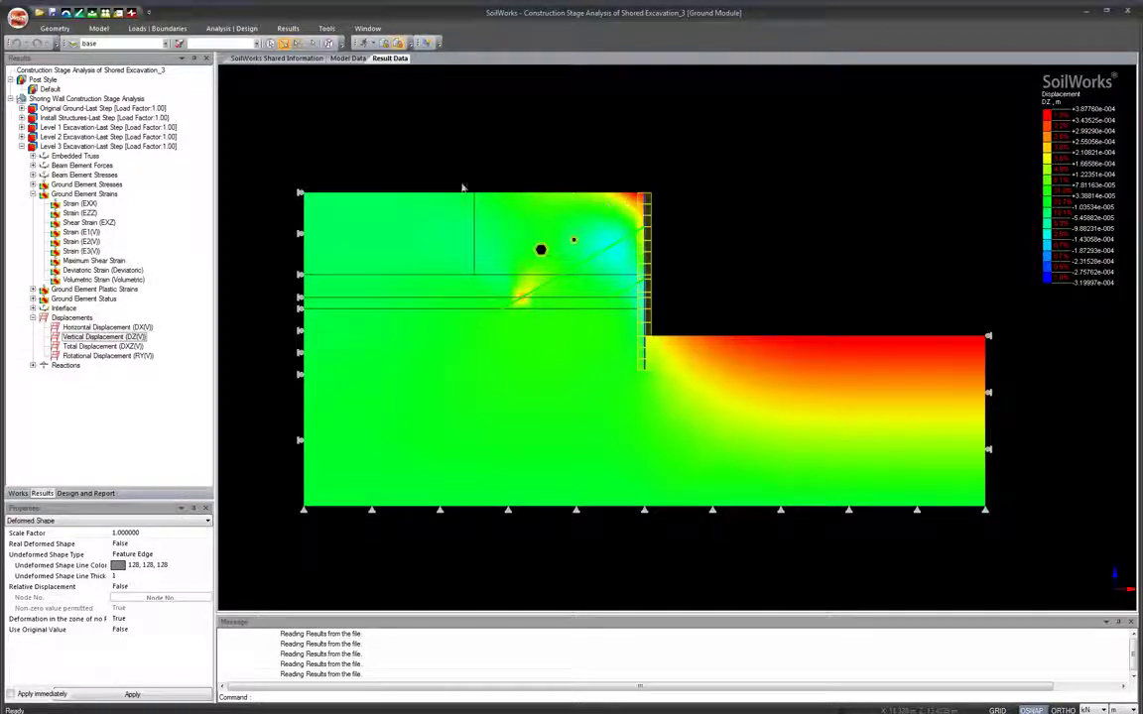
click(287, 29)
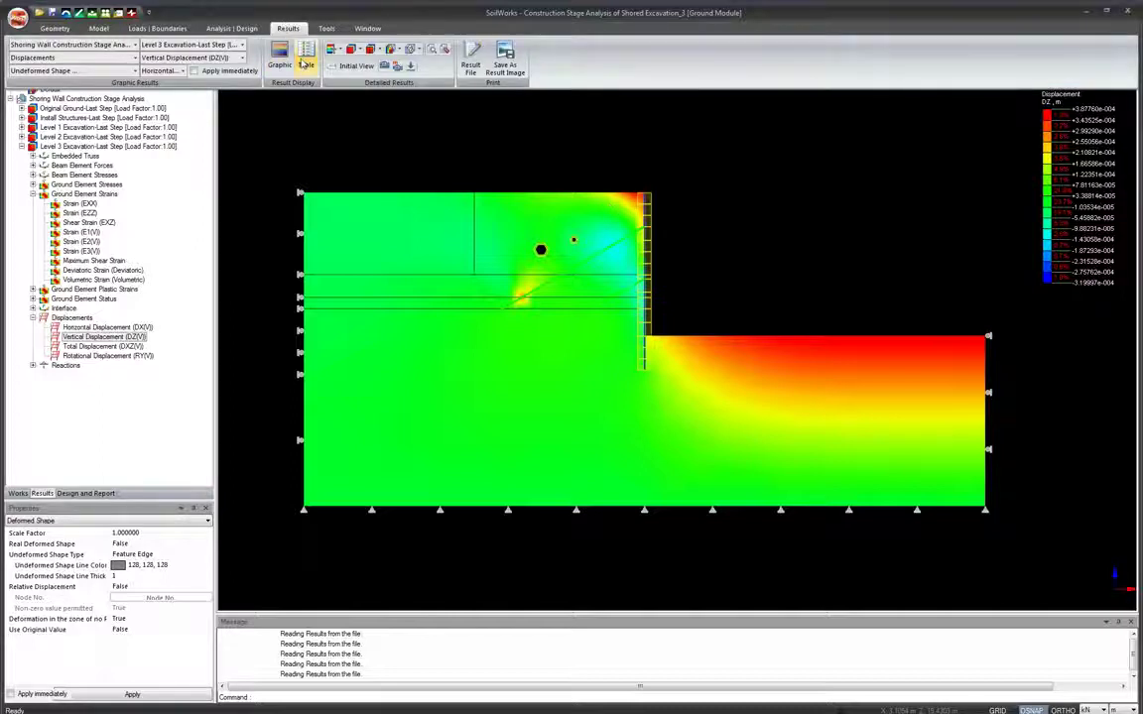
Tabulate displacements for node 743 across all stages and open the Table Graph window
click(304, 63)
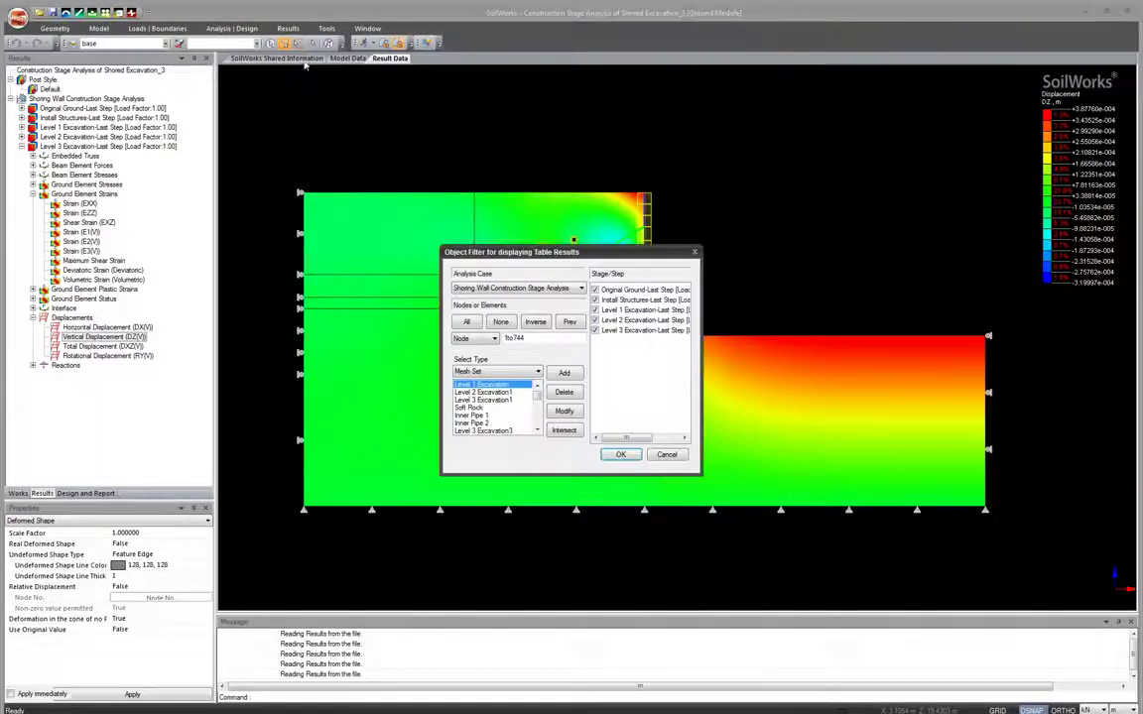
drag(543, 250, 414, 240)
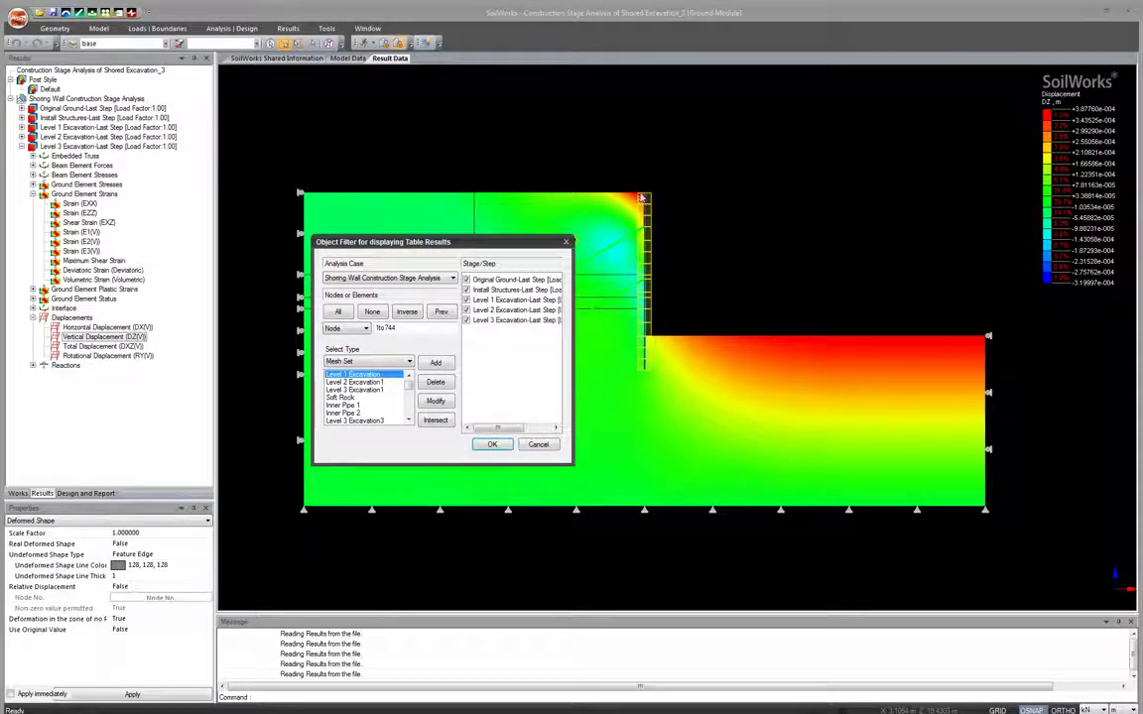
click(395, 313)
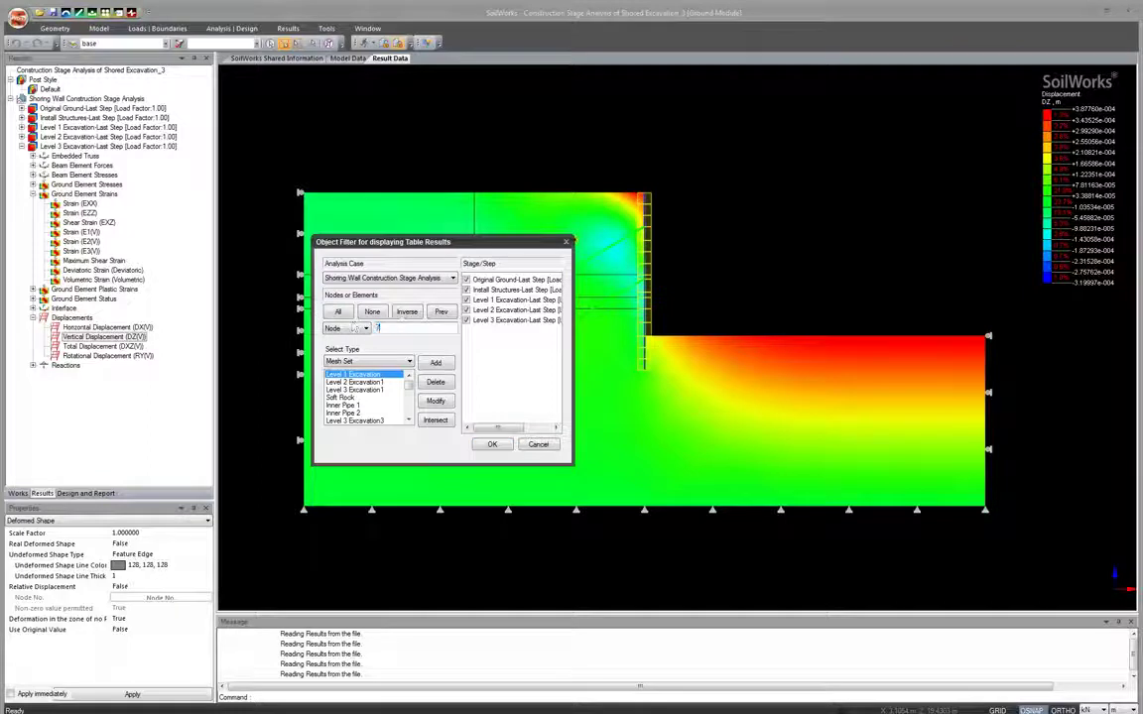
text(43)
click(492, 445)
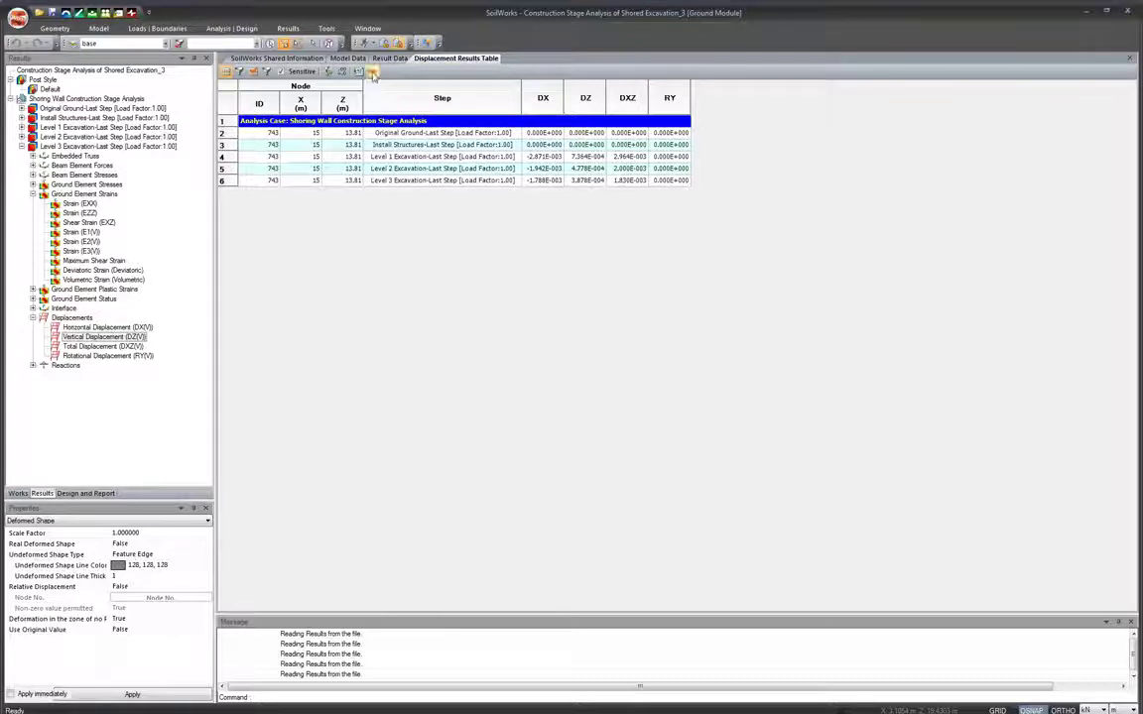
click(336, 69)
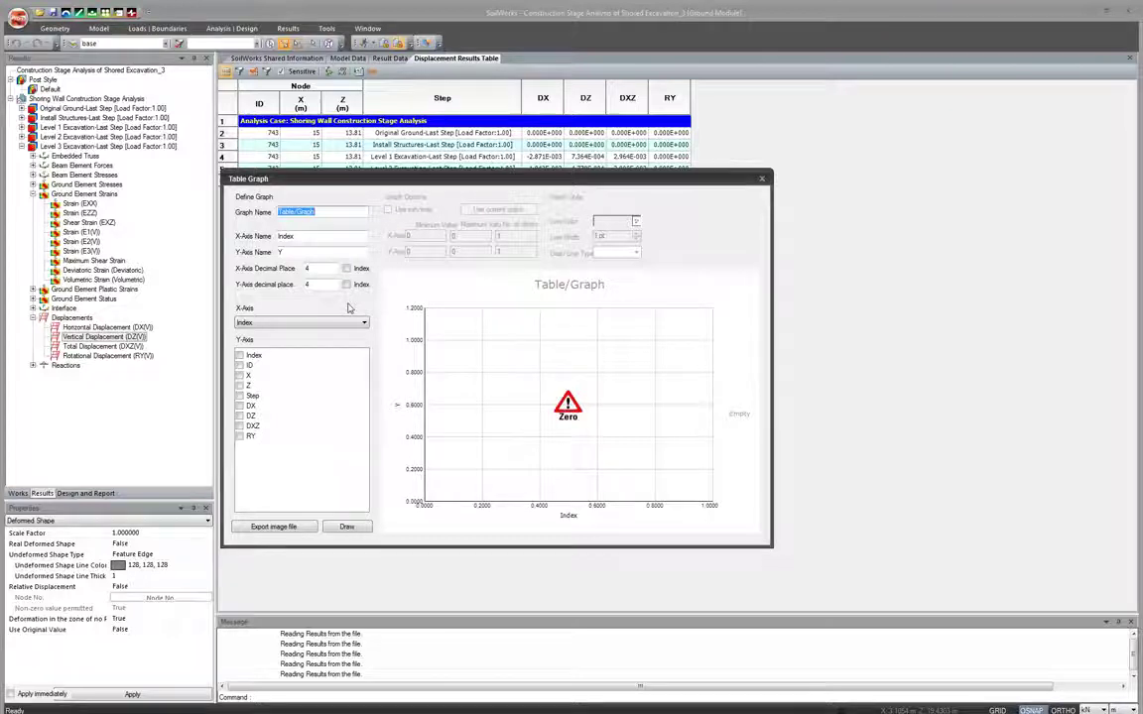
Graph node 743's DX on the Y-axis against construction Step, then close the graph
click(239, 405)
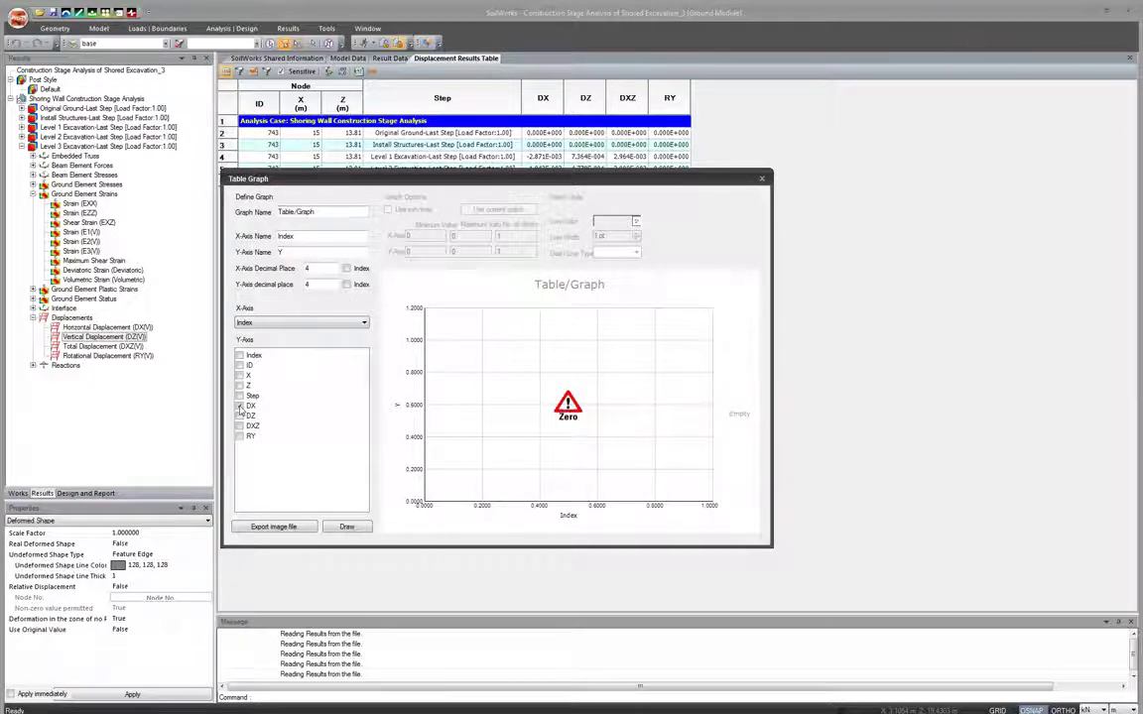
click(346, 526)
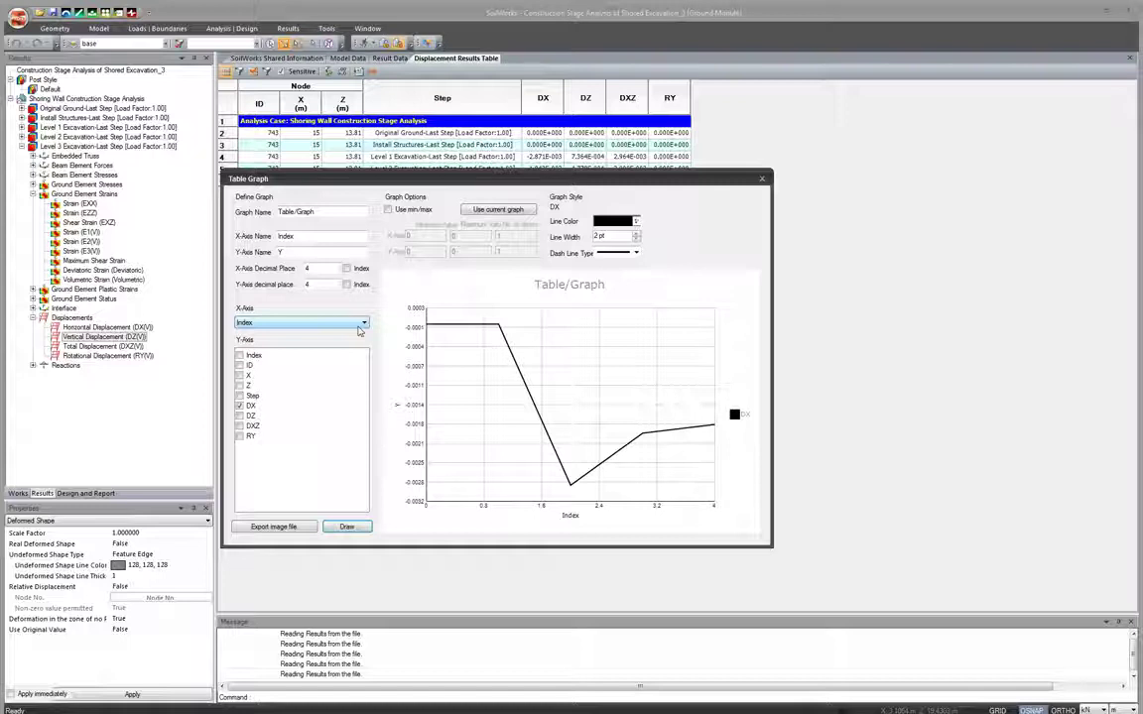
click(364, 323)
click(366, 325)
click(366, 326)
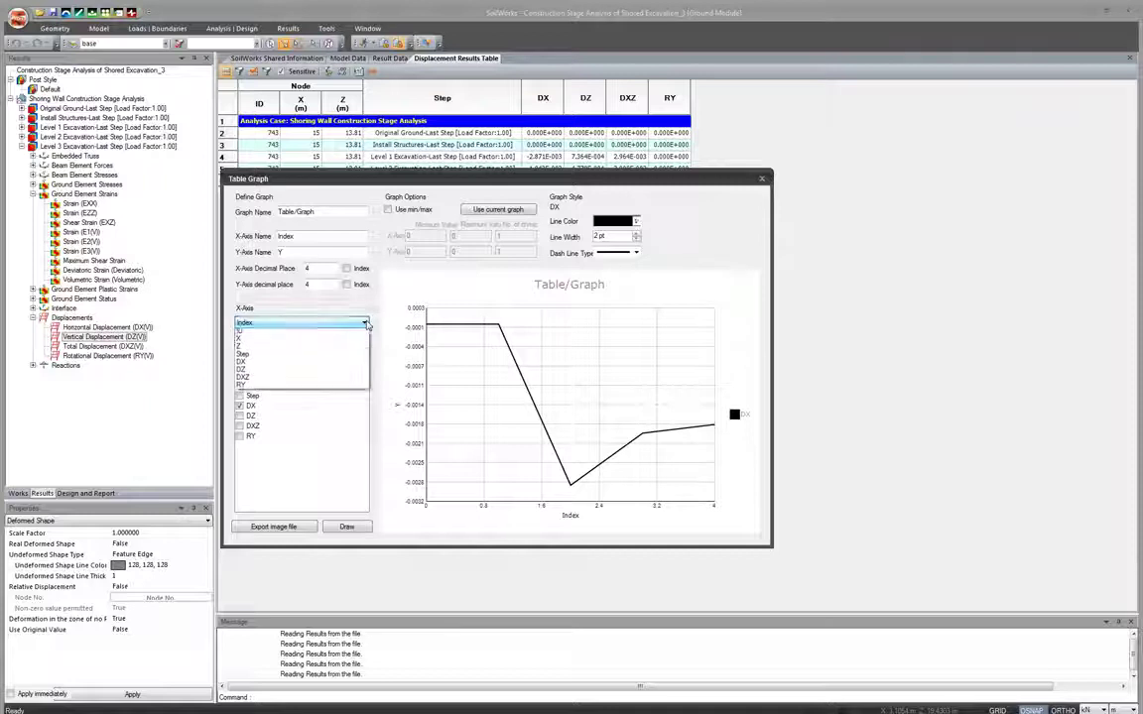
click(358, 339)
click(363, 324)
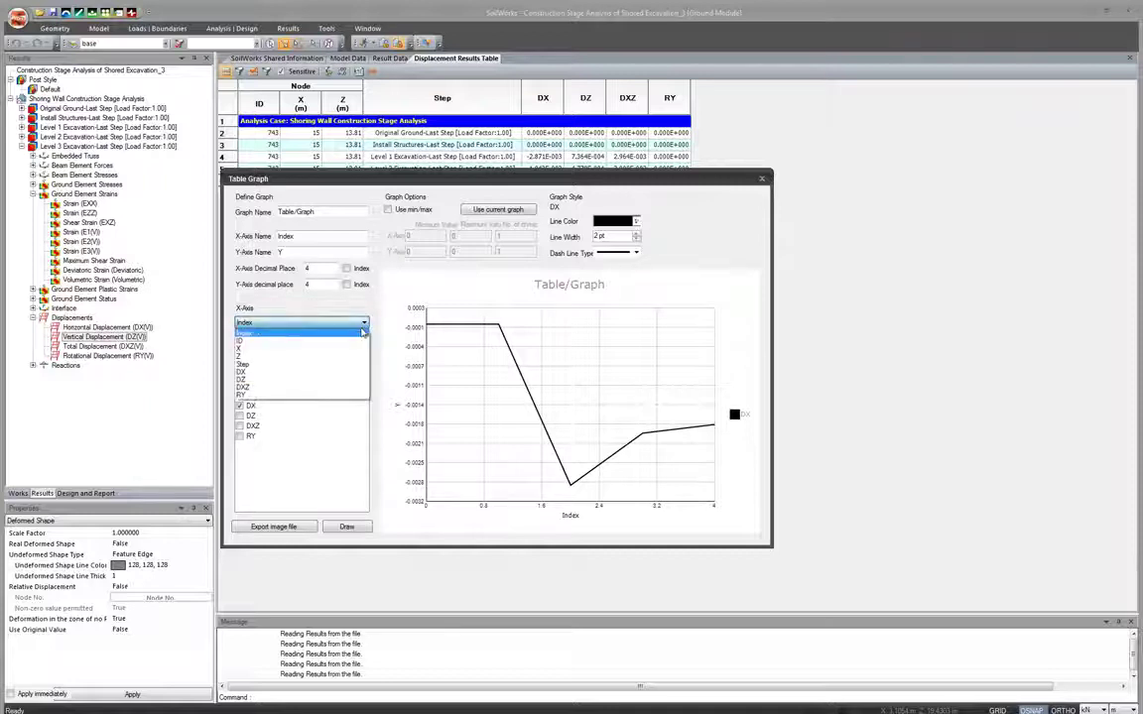
click(319, 365)
click(349, 526)
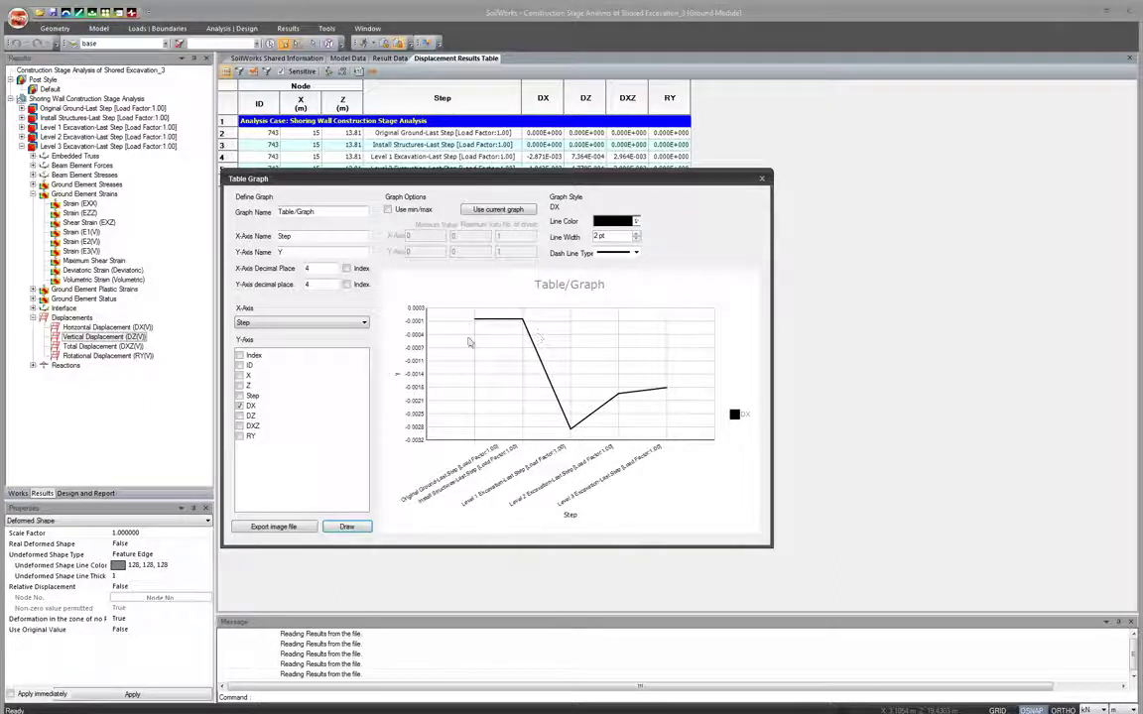
click(762, 179)
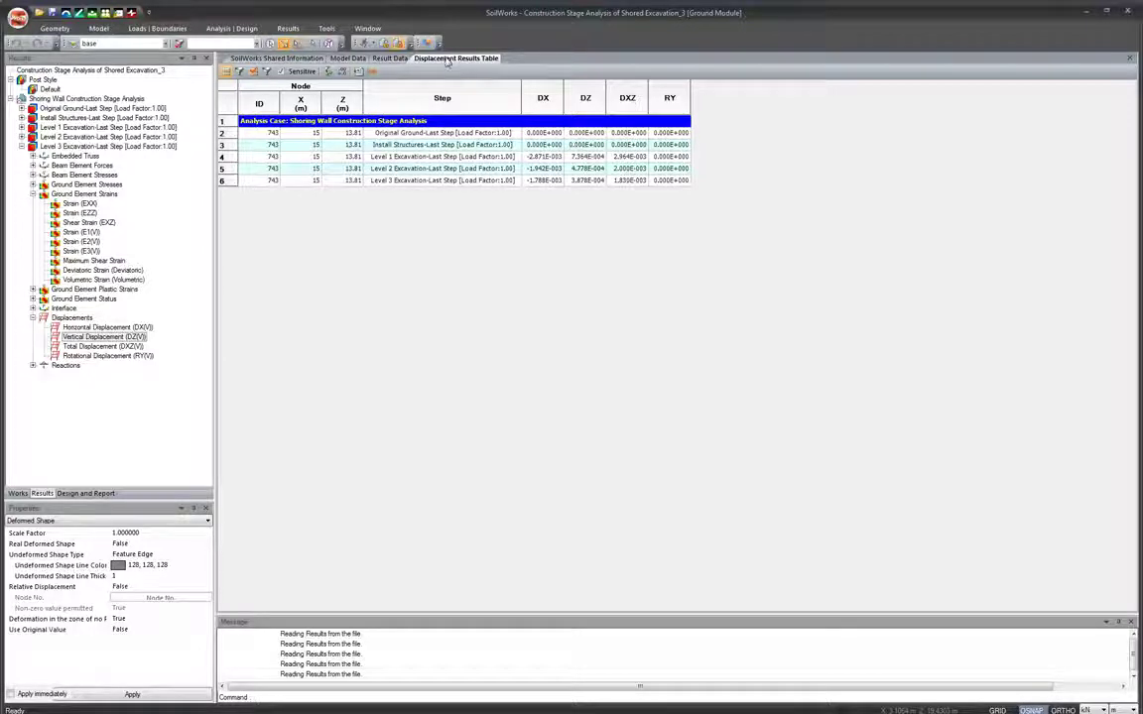
Switch to Model Data and back to Result Data, zooming into the Level 3 DZ contour
click(352, 59)
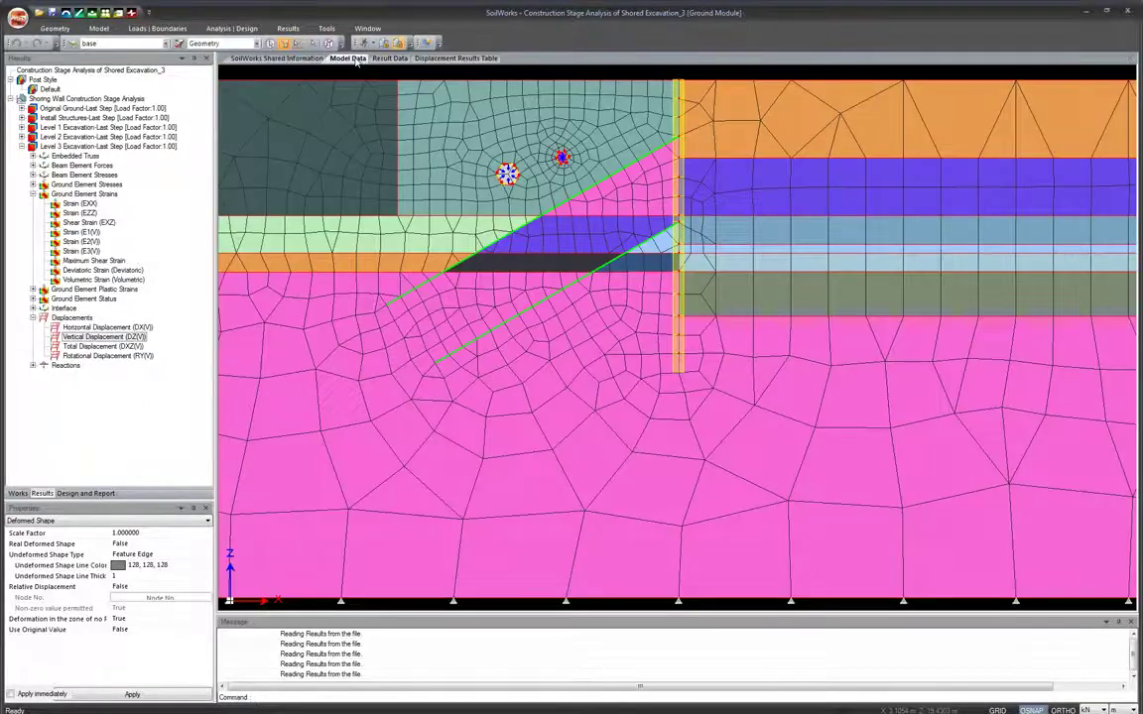
click(389, 59)
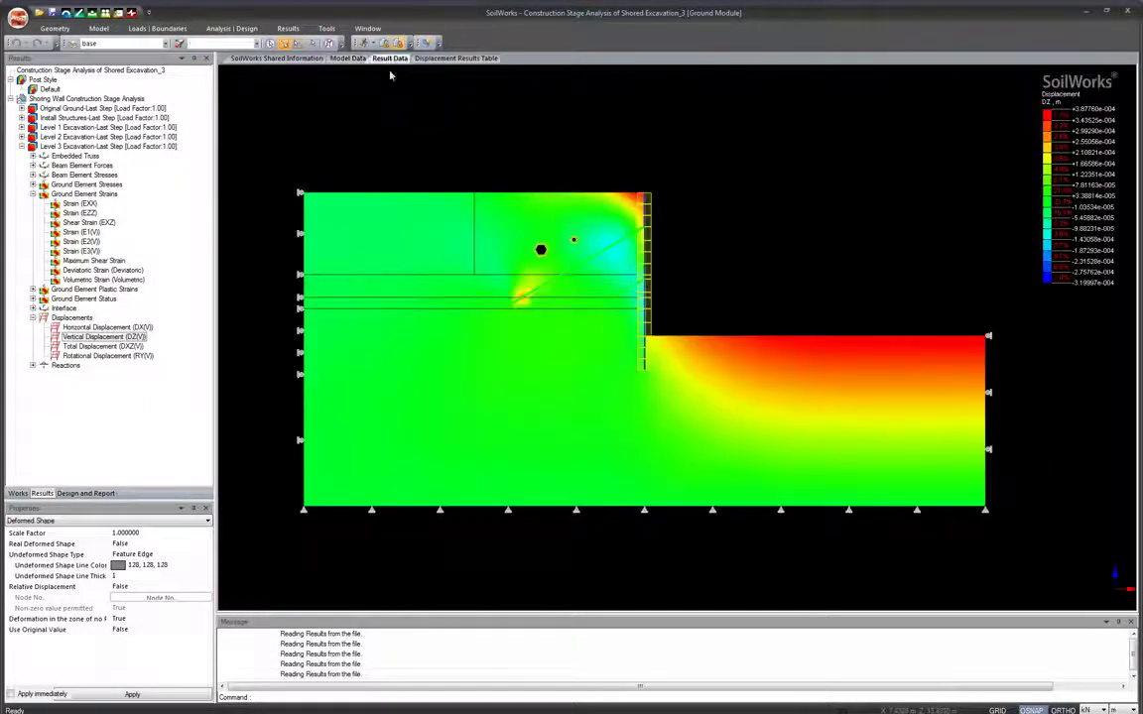
scroll(565, 441, up, 1)
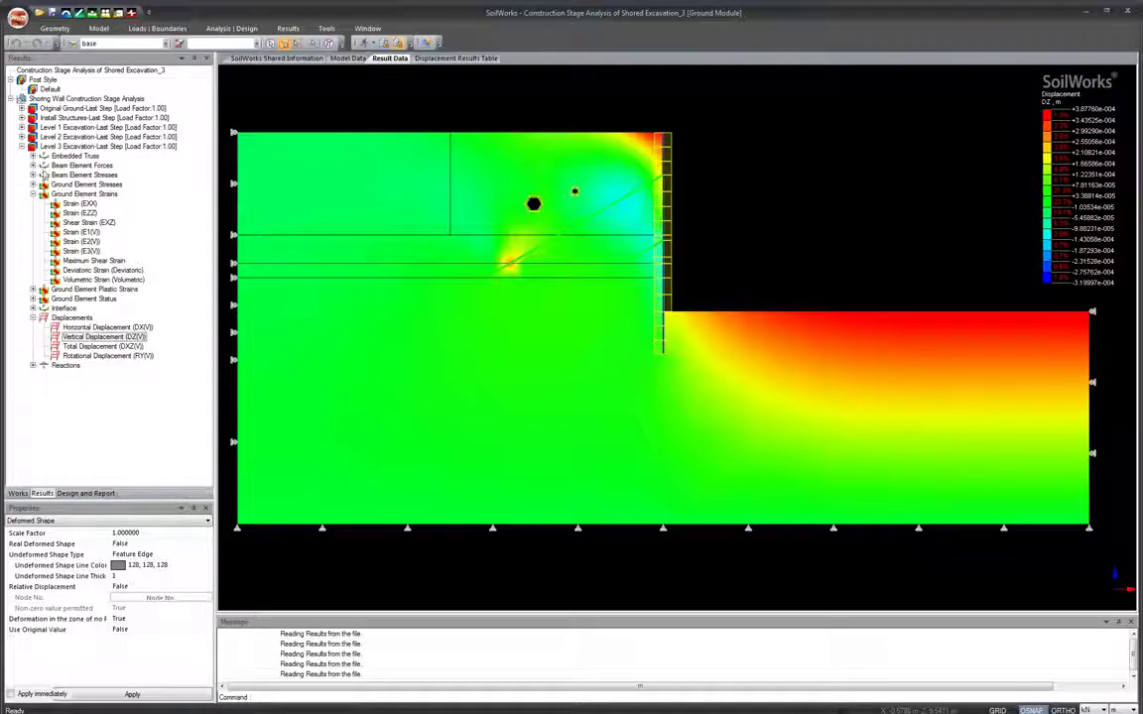
Plot the Level 3 beam axial, shear and moment diagrams, panning to center the shoring wall
click(33, 164)
click(90, 176)
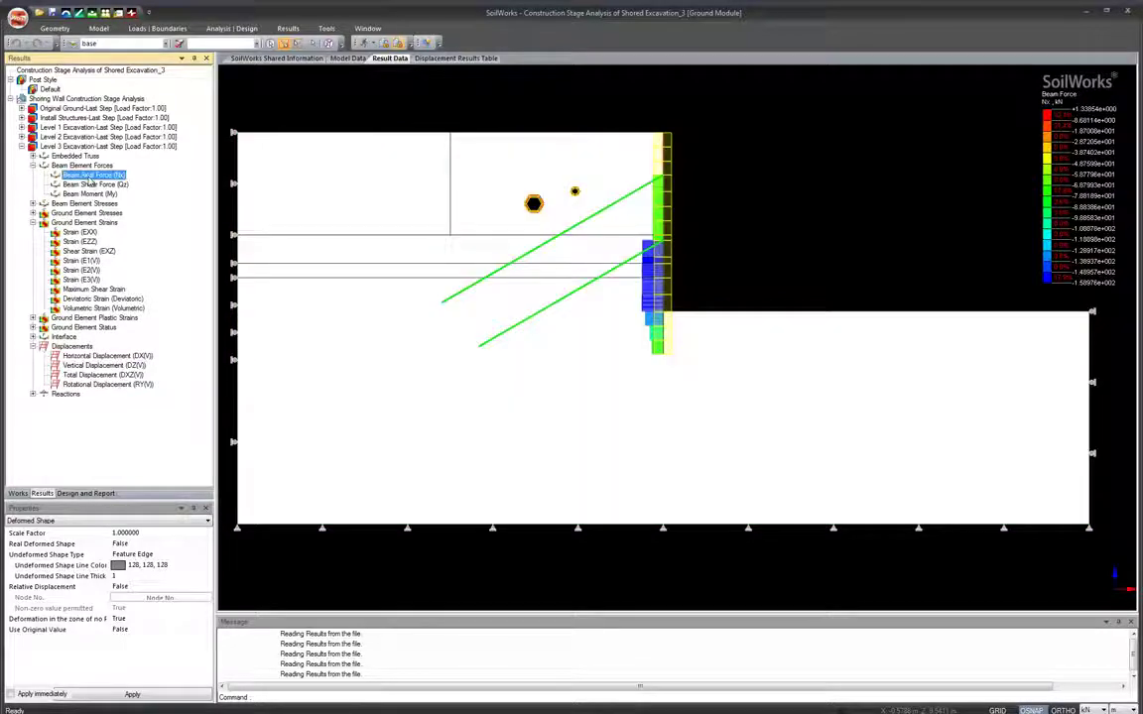
scroll(564, 391, up, 3)
scroll(560, 392, down, 1)
drag(560, 391, 545, 495)
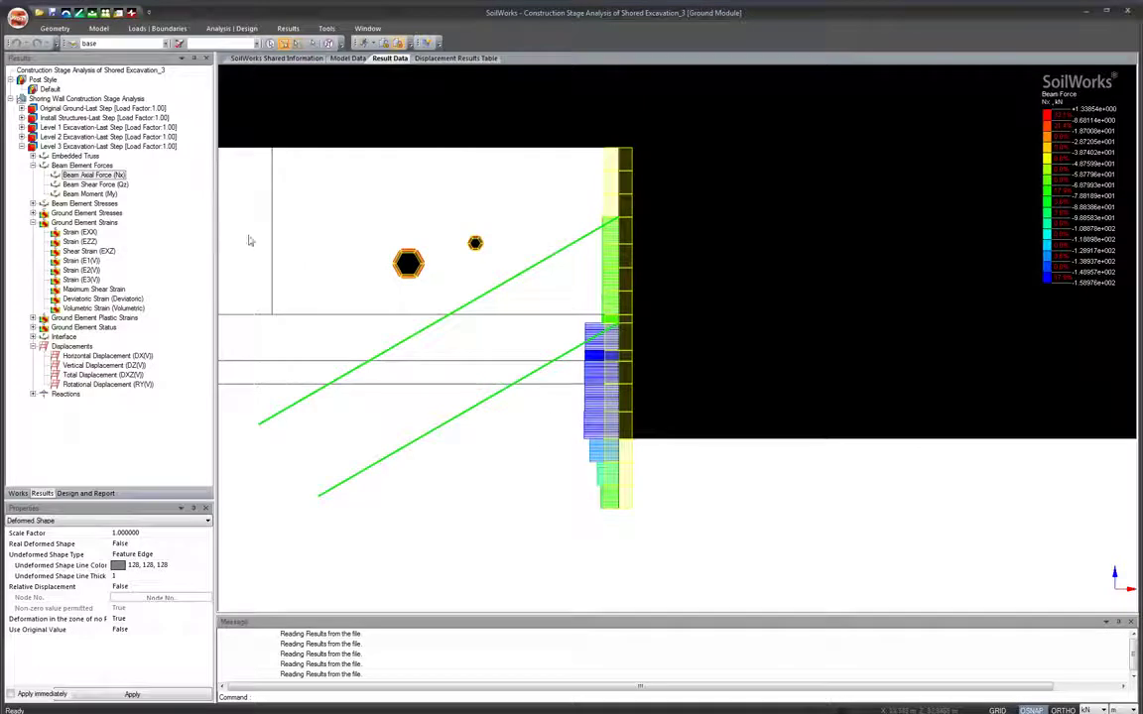
click(105, 185)
click(94, 193)
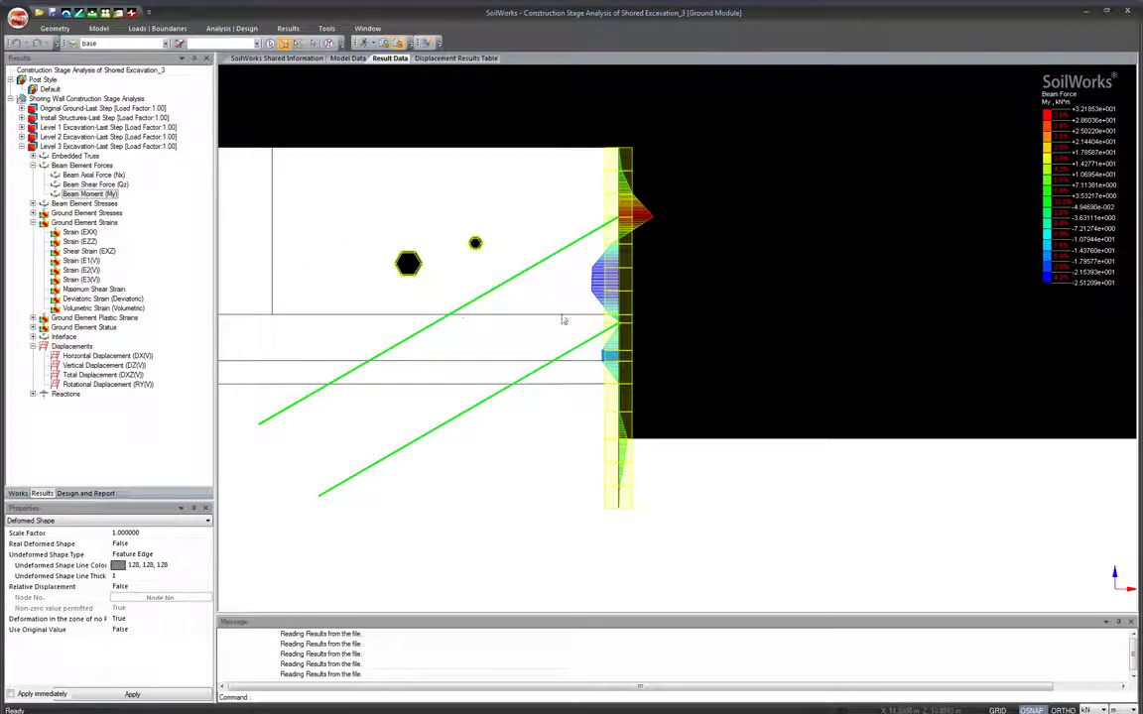
scroll(411, 352, up, 4)
drag(412, 351, 404, 496)
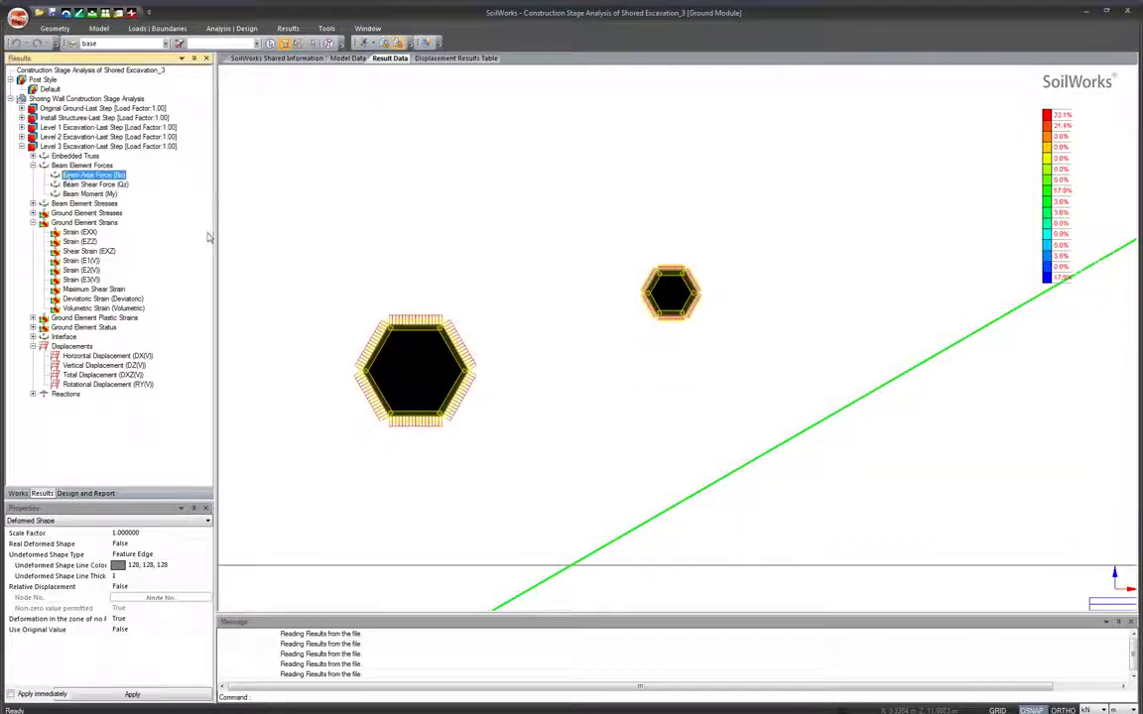
Compare beam moment My and shear Qz, then settle on axial force Nx (1.34 to -159 kN)
click(107, 193)
click(103, 184)
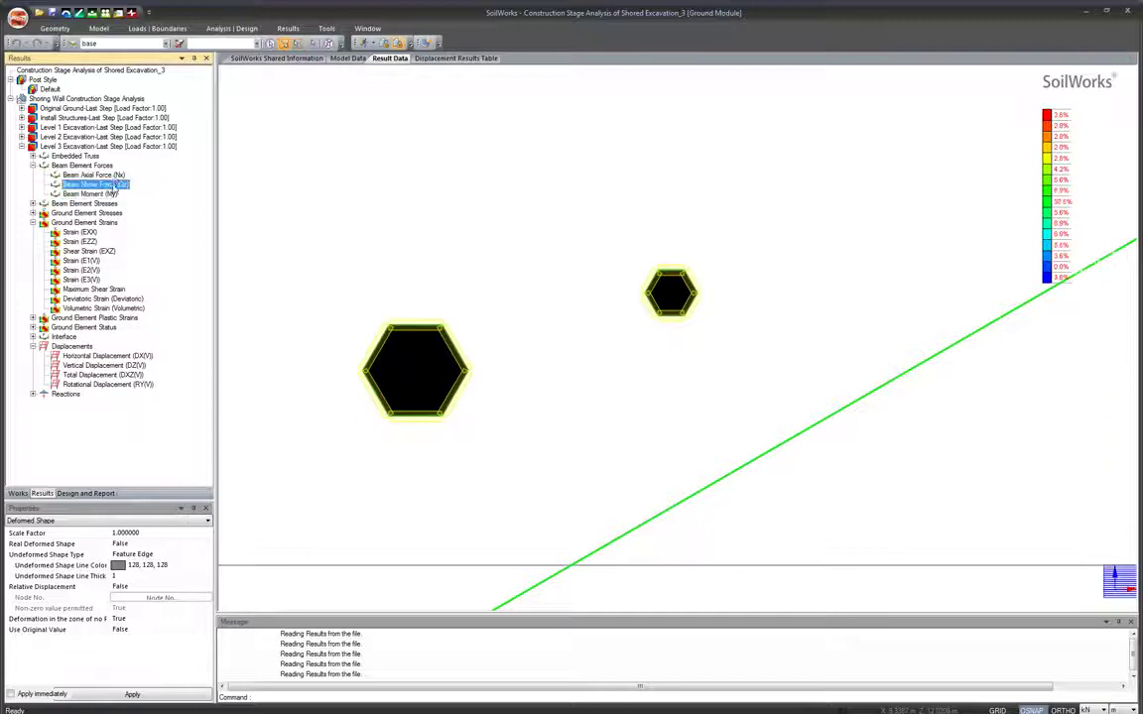
click(100, 174)
click(33, 165)
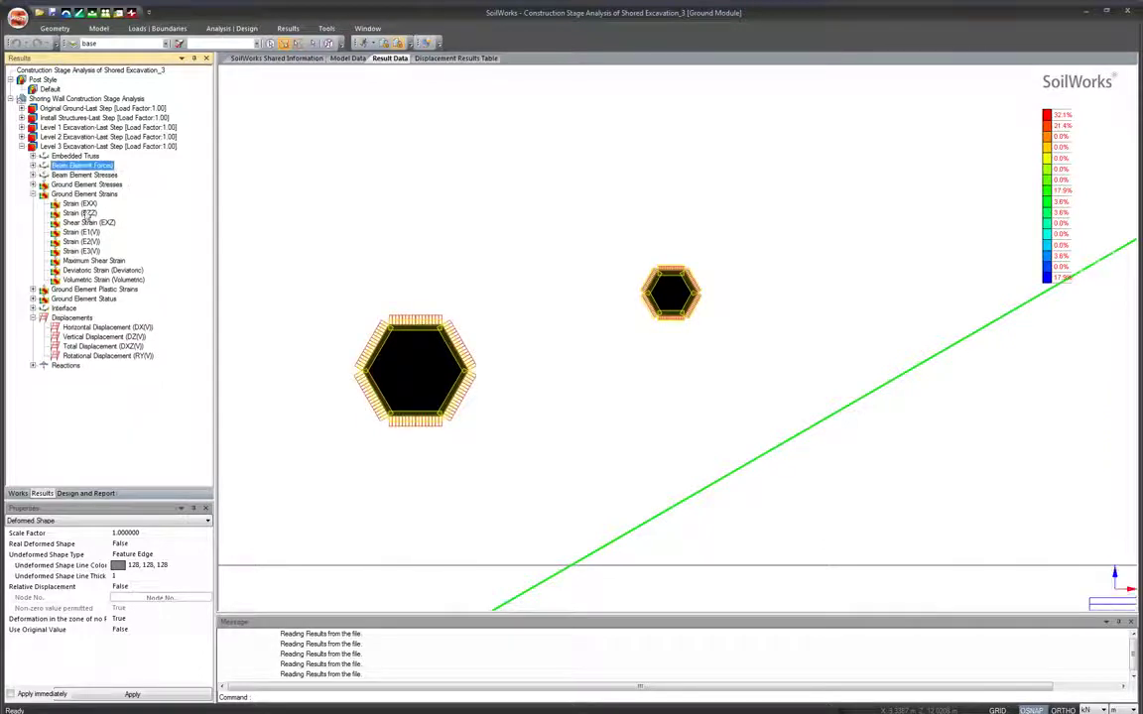
scroll(392, 371, down, 3)
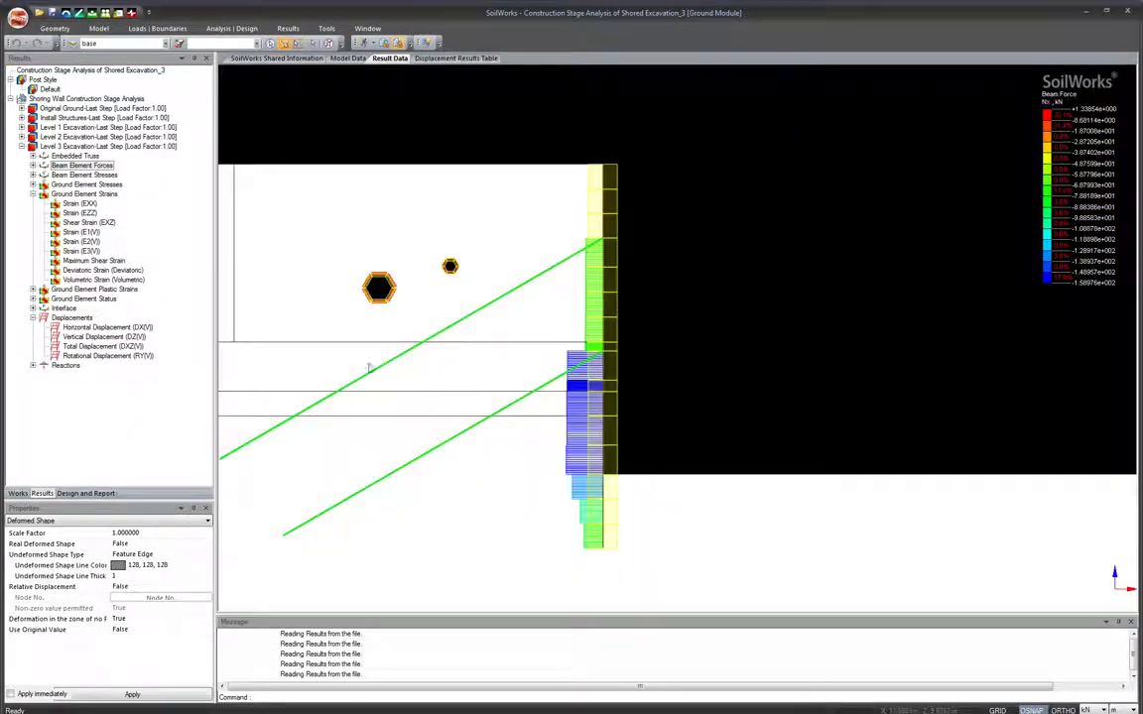
Browse Level 2 beam element stresses including bending stress Sbz-, ending on shear stress Ssz zoomed out
click(21, 146)
click(21, 136)
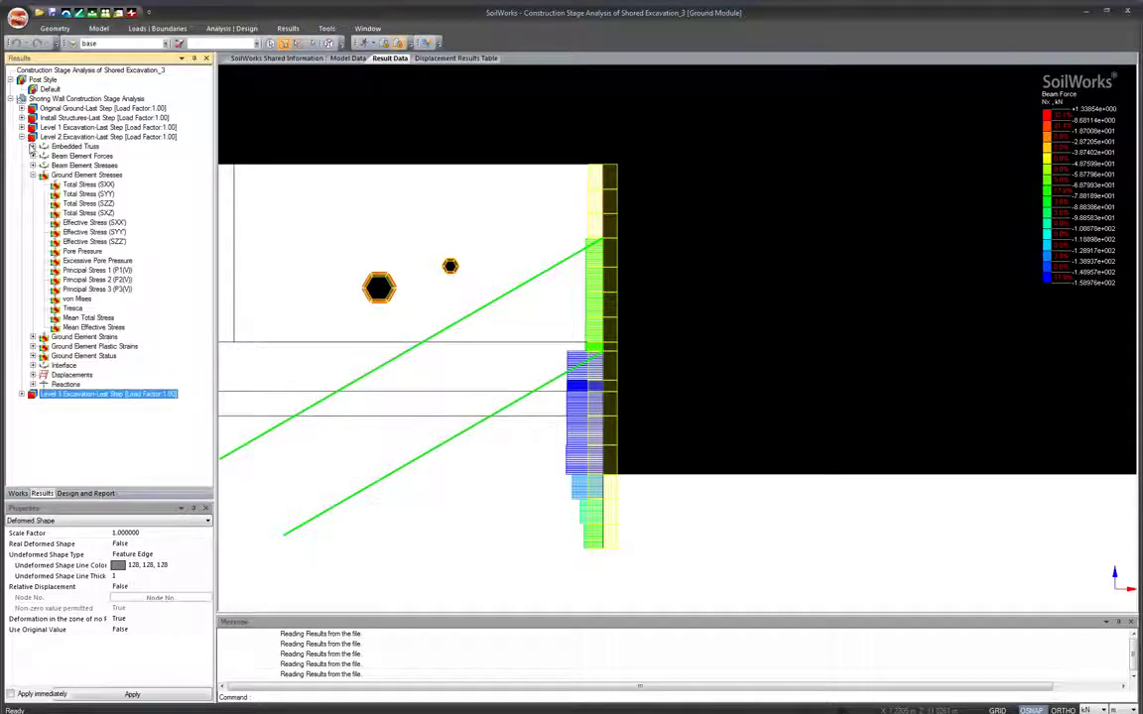
click(33, 165)
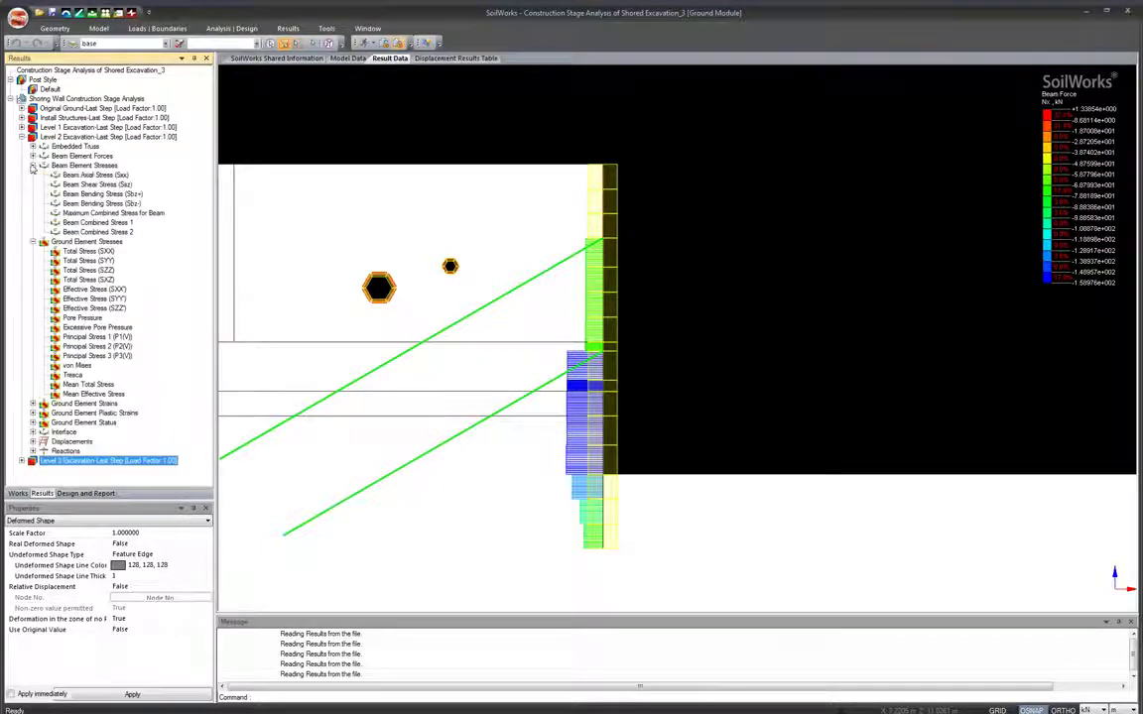
click(92, 185)
click(91, 203)
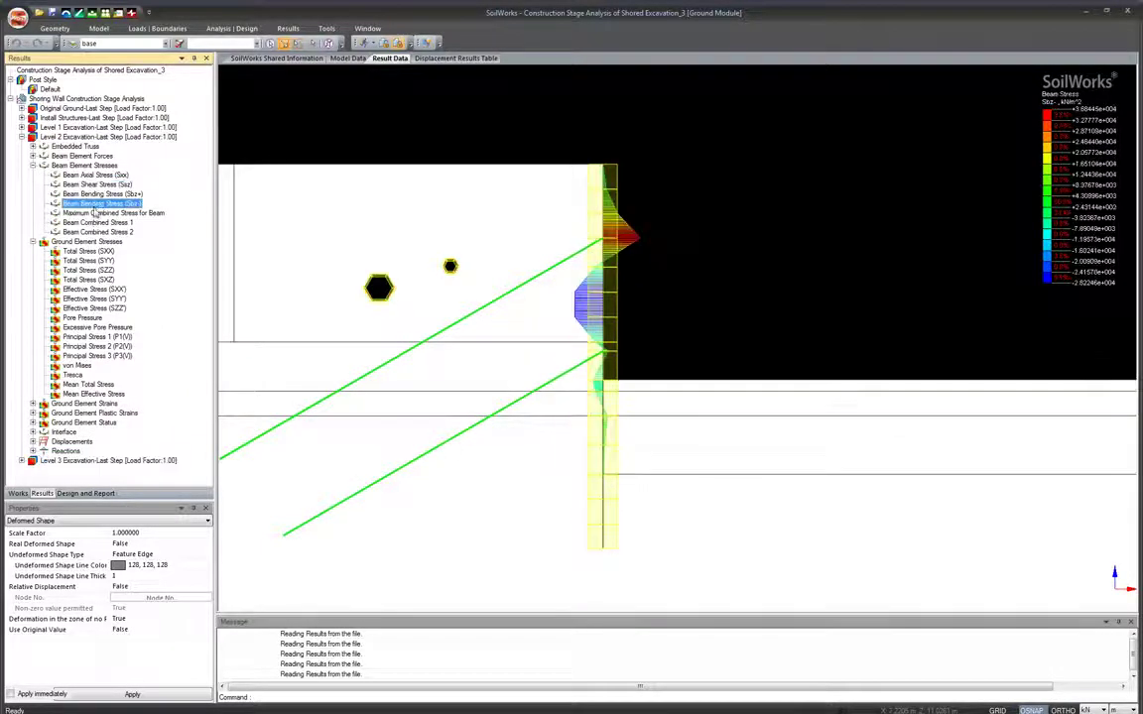
click(94, 222)
click(94, 185)
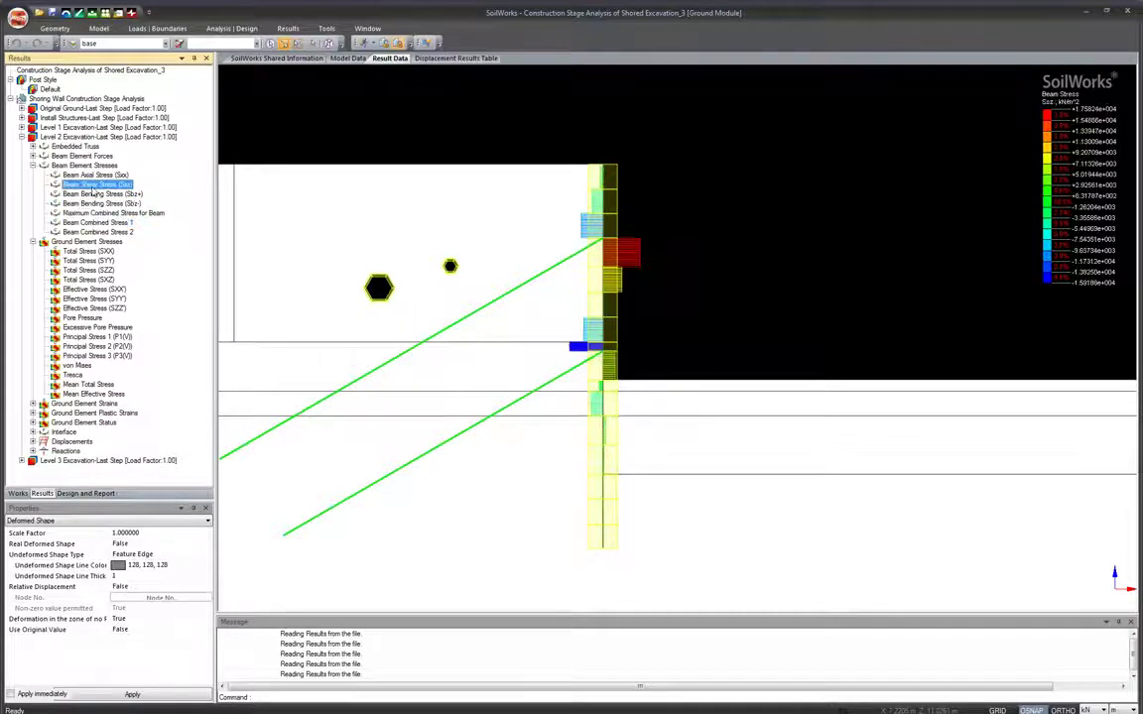
click(89, 174)
click(96, 185)
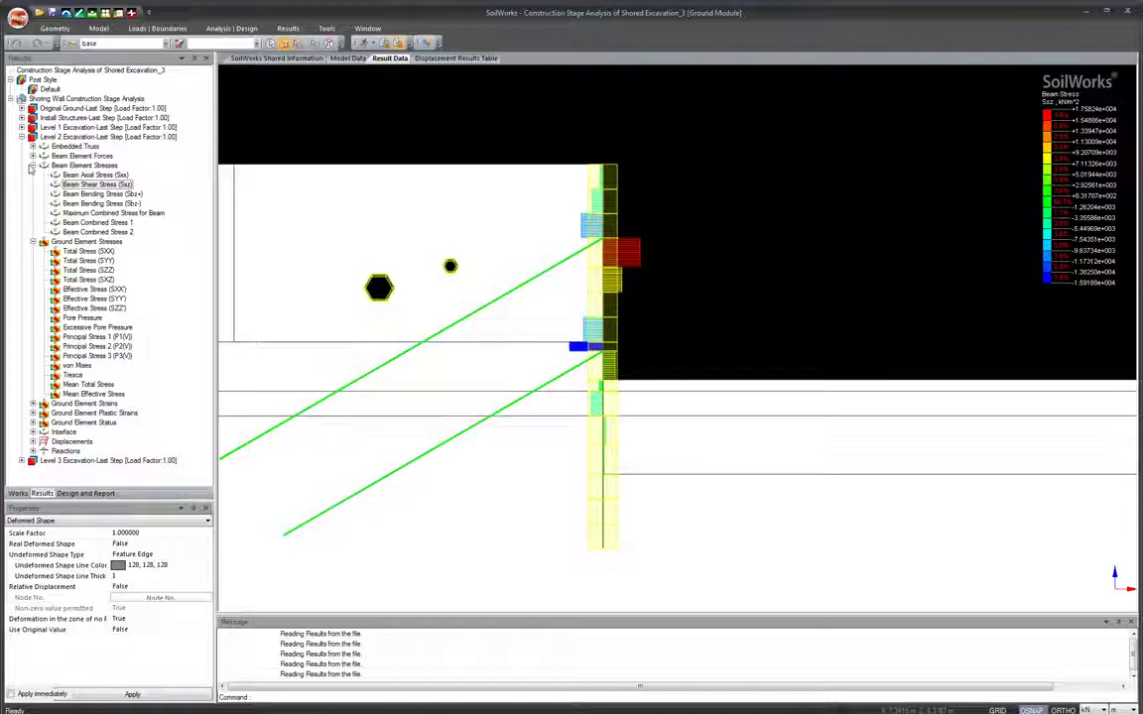
scroll(395, 293, down, 2)
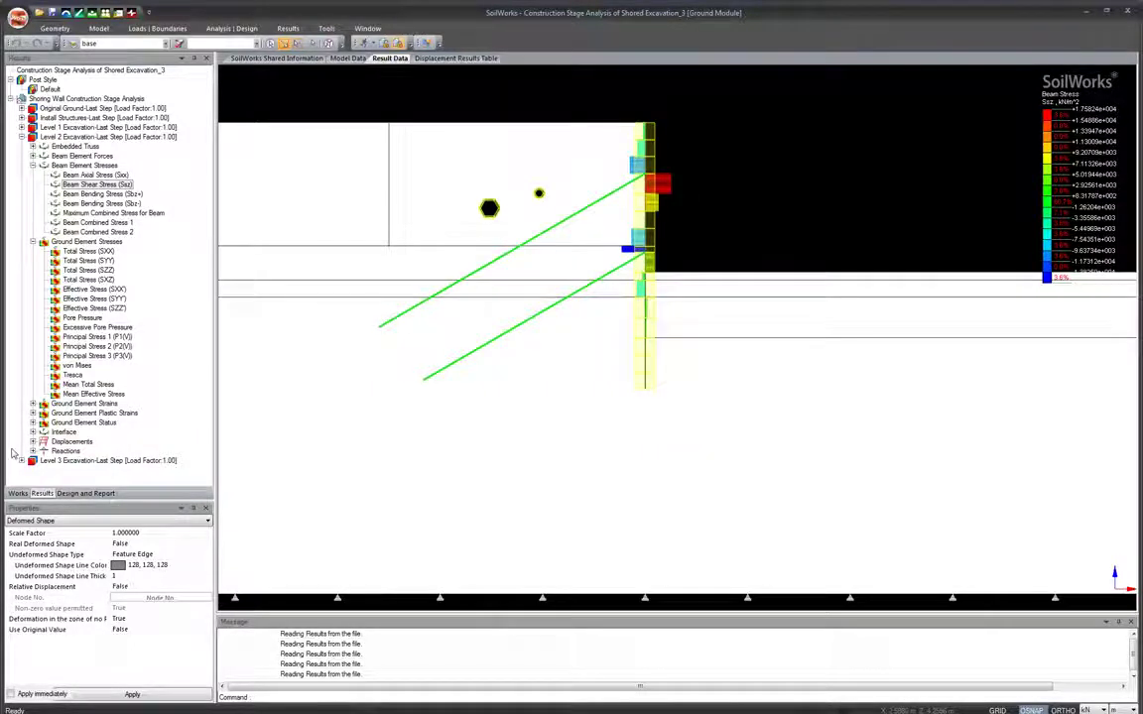
scroll(316, 444, down, 1)
scroll(318, 440, down, 2)
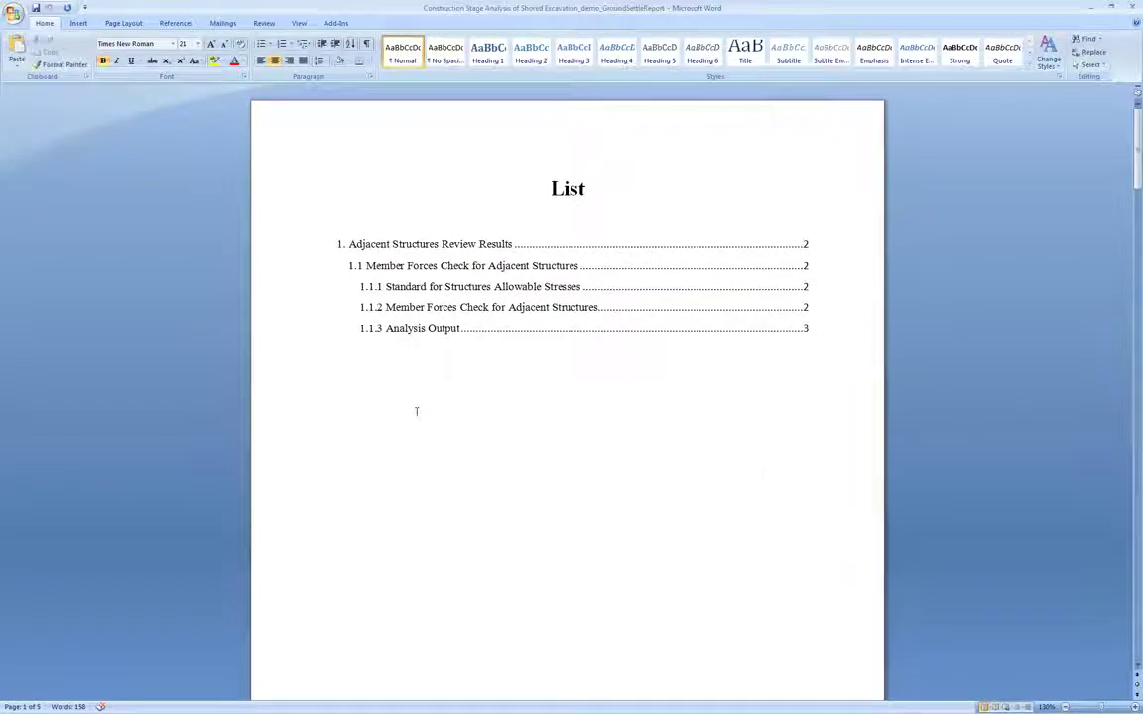
scroll(462, 367, down, 5)
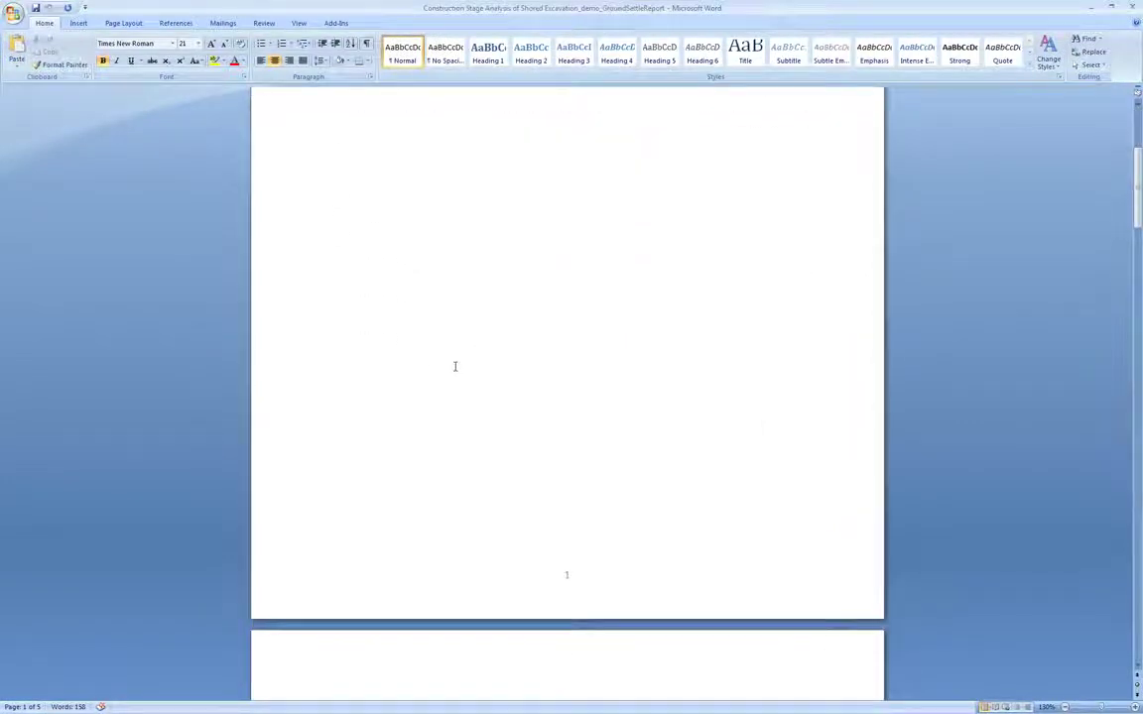
scroll(455, 367, down, 6)
scroll(425, 363, up, 10)
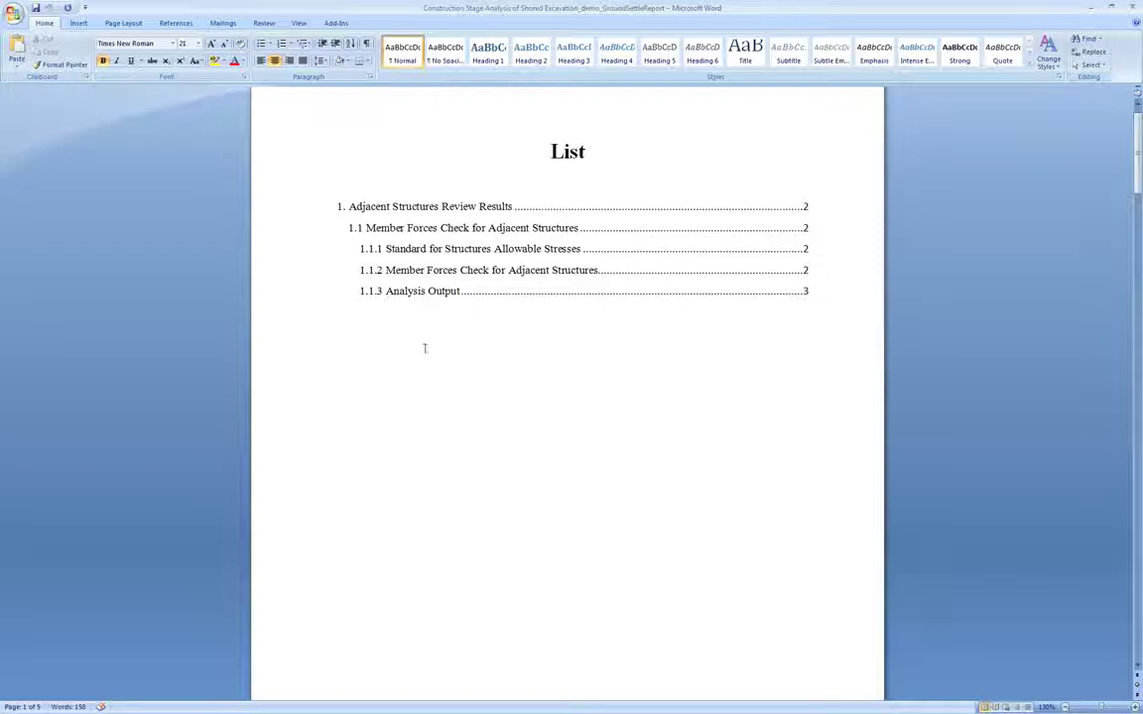
scroll(424, 348, down, 10)
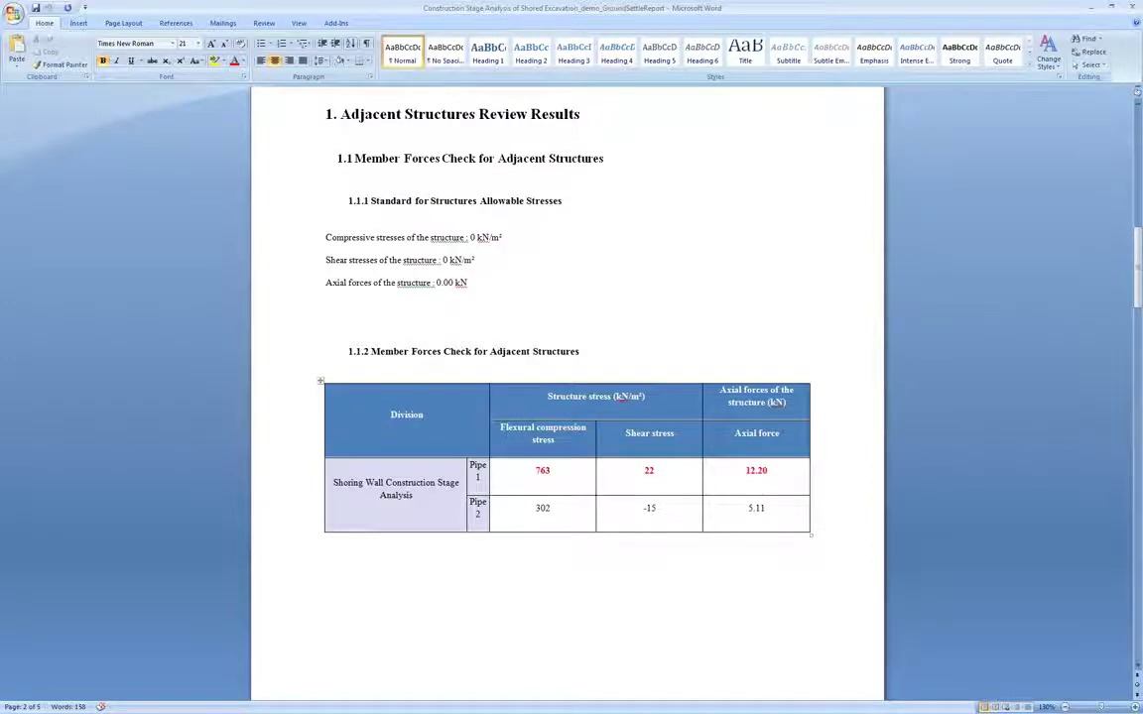
scroll(498, 376, down, 7)
scroll(498, 376, down, 20)
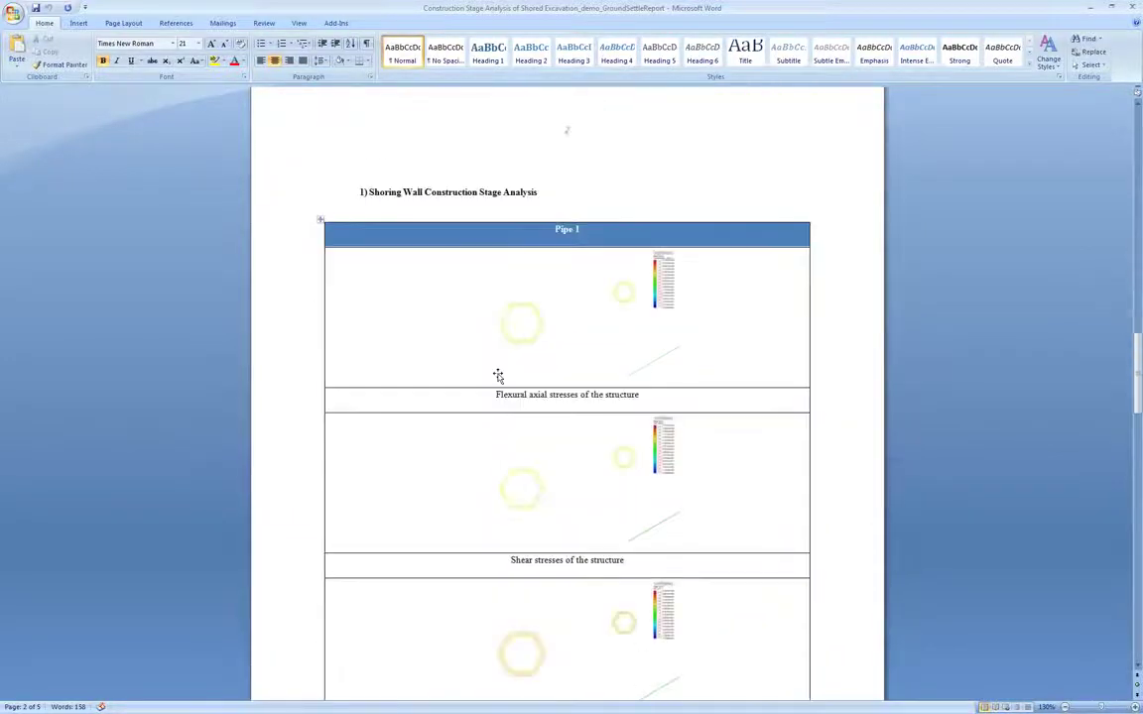
scroll(499, 373, down, 15)
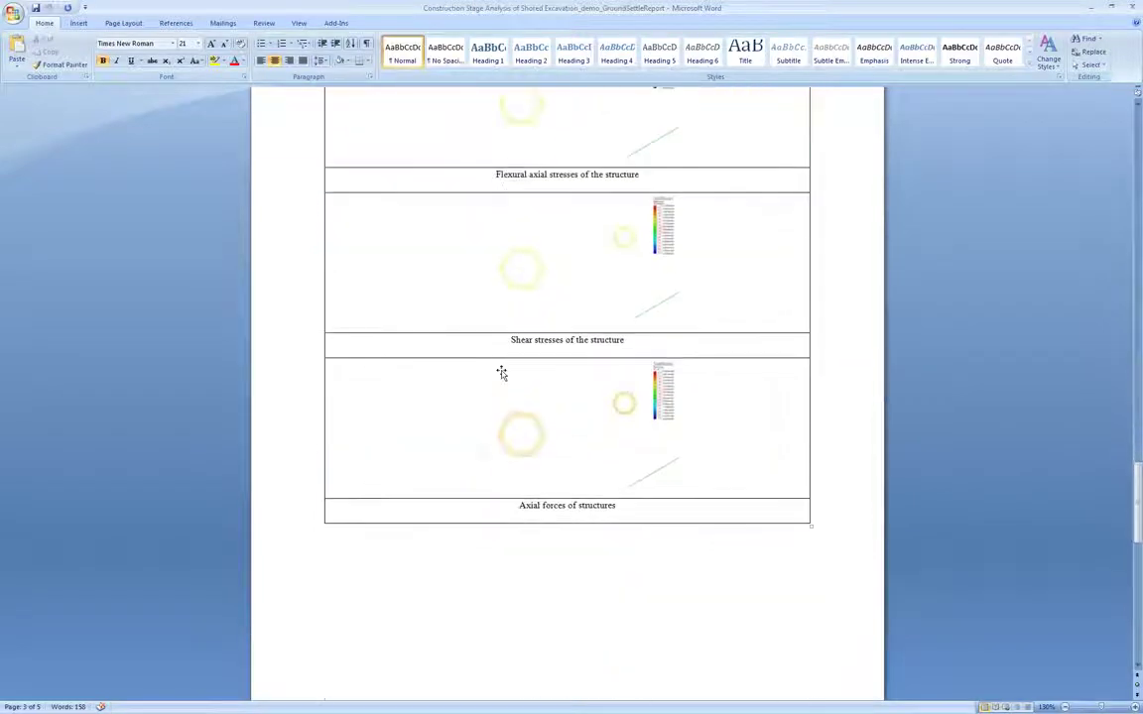
scroll(502, 371, up, 20)
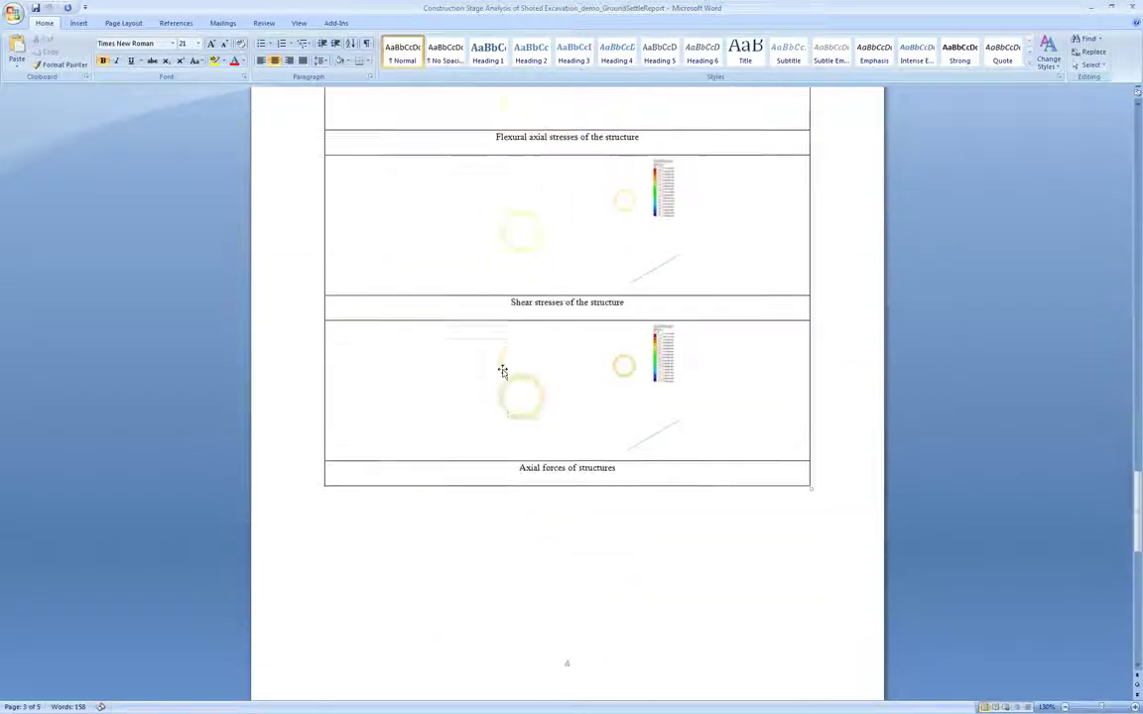
scroll(501, 371, up, 20)
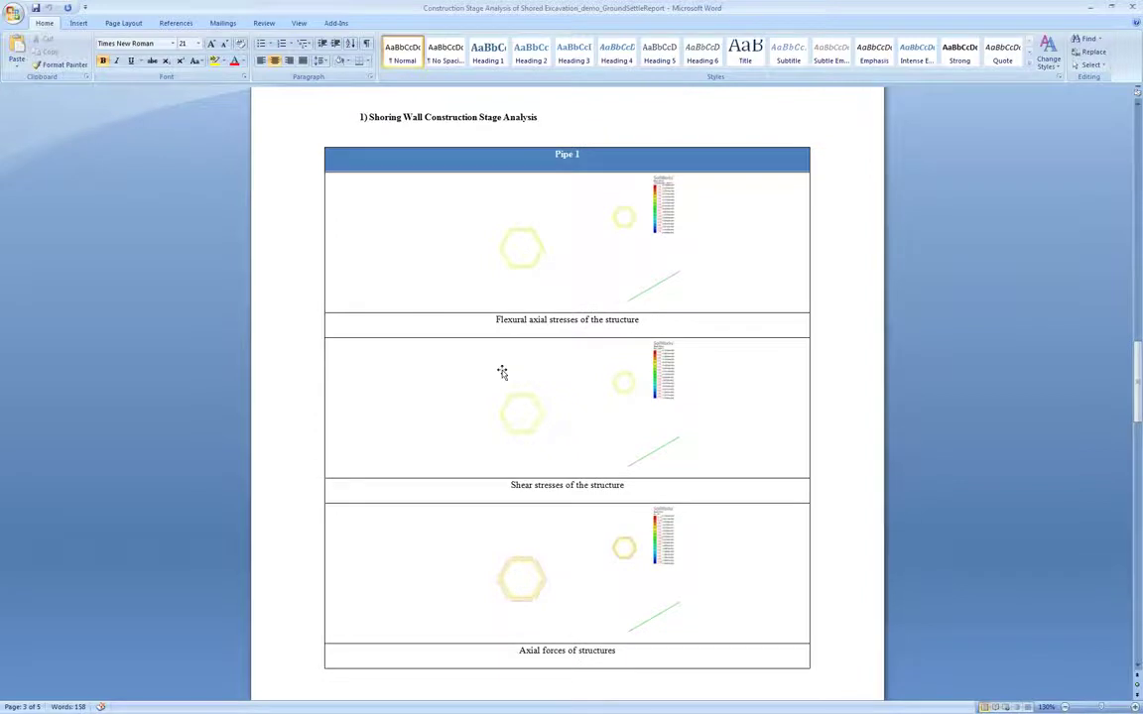
scroll(497, 369, up, 15)
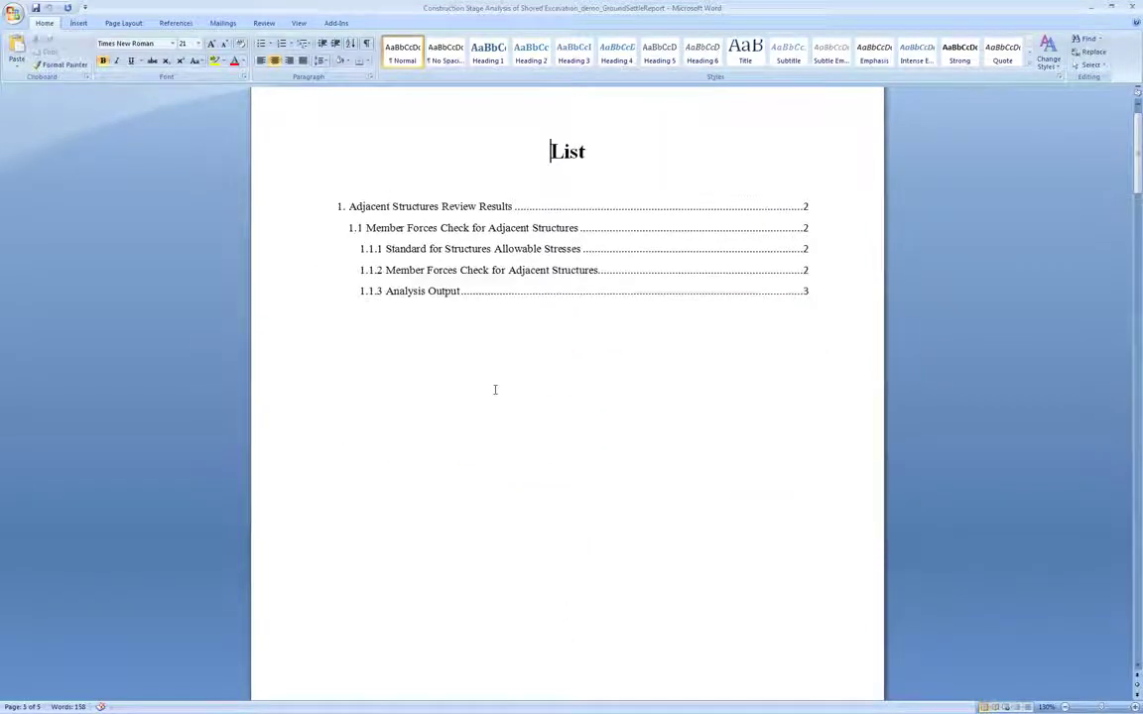
scroll(495, 389, down, 10)
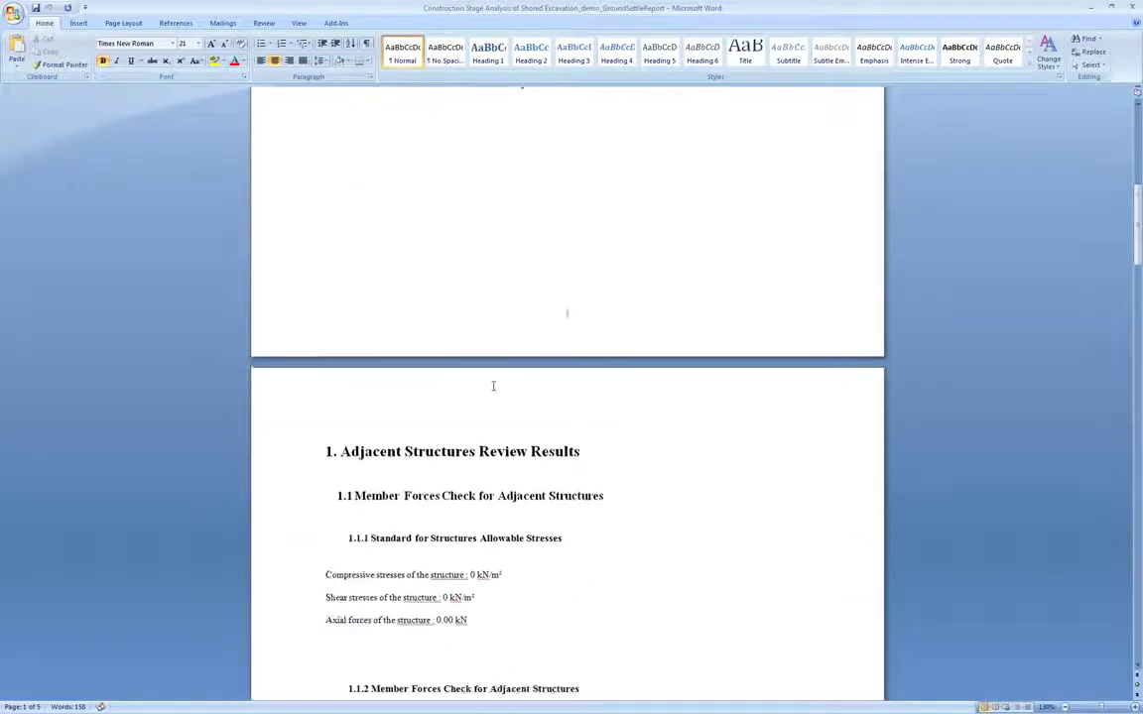
scroll(494, 384, up, 10)
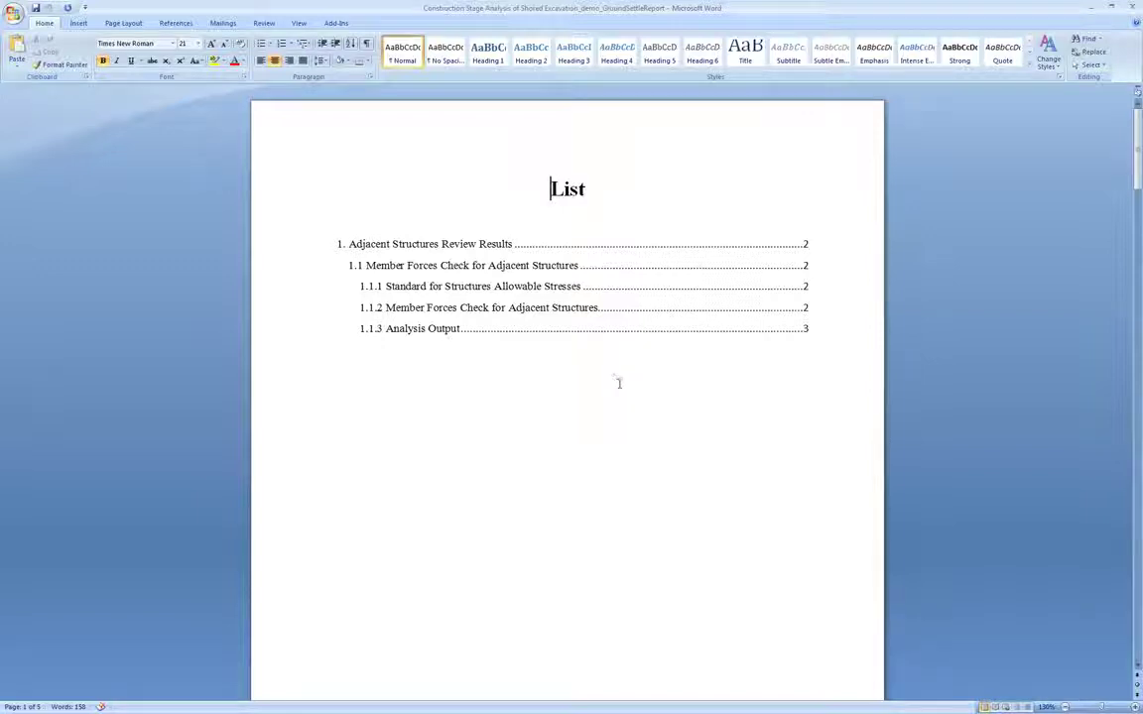
Minimize the Word report and nudge the view of the Level 2 beam shear stress (Ssz) plot
click(1094, 8)
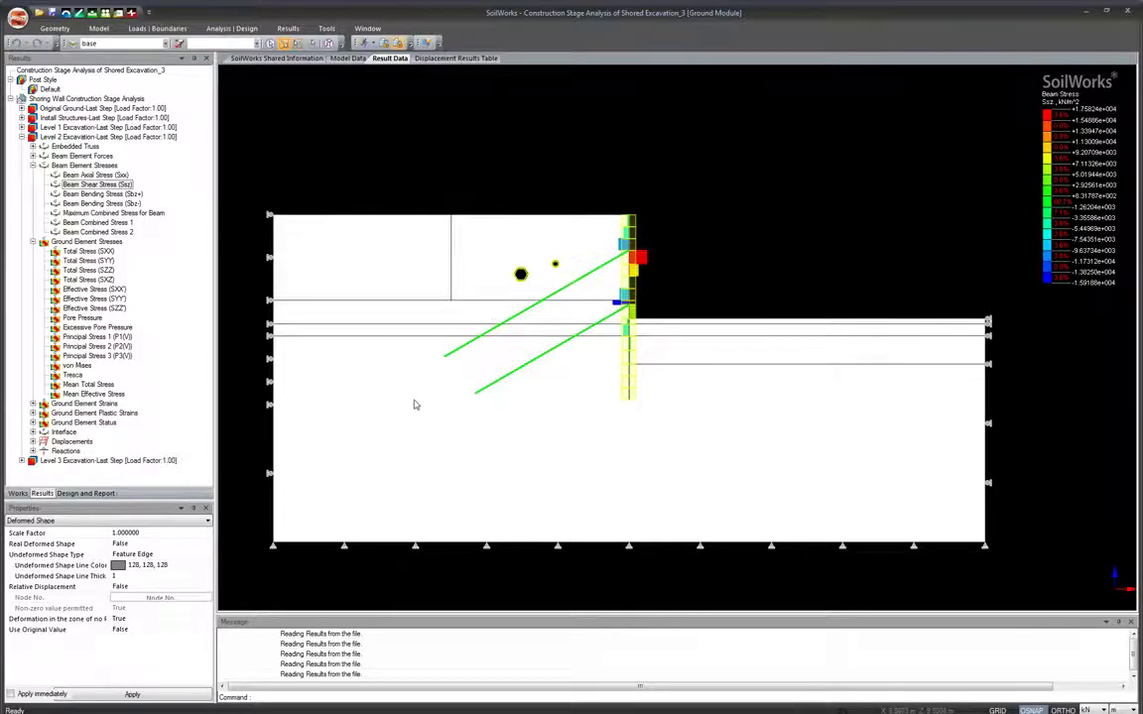
drag(415, 400, 424, 399)
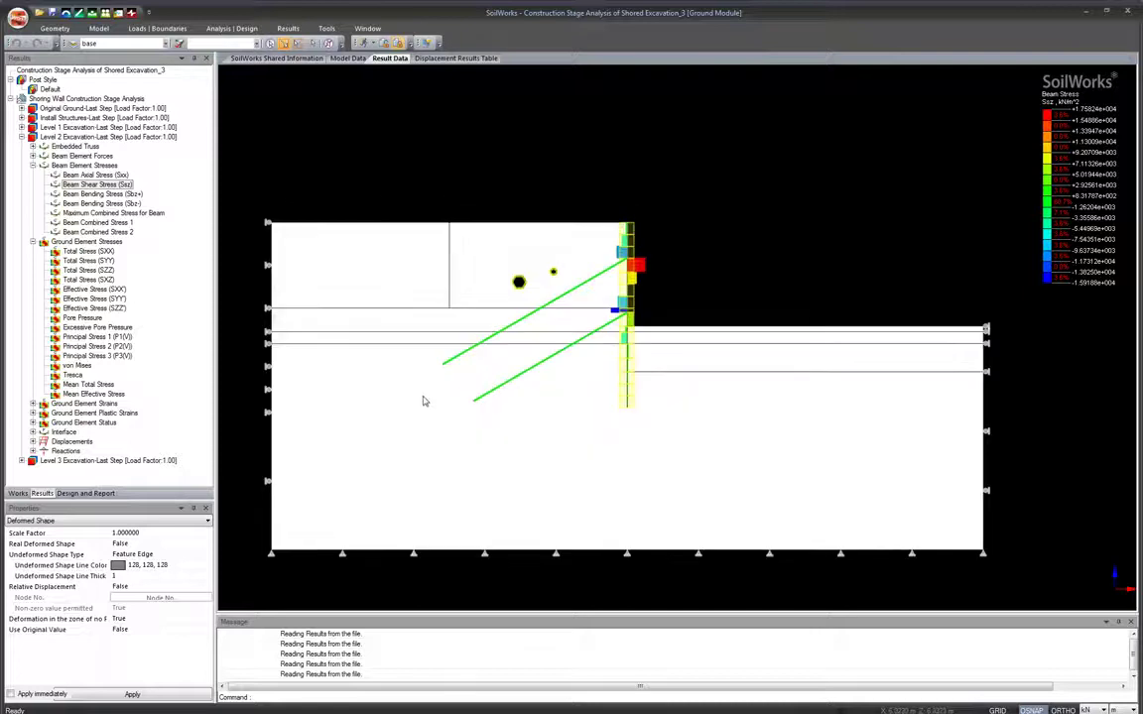